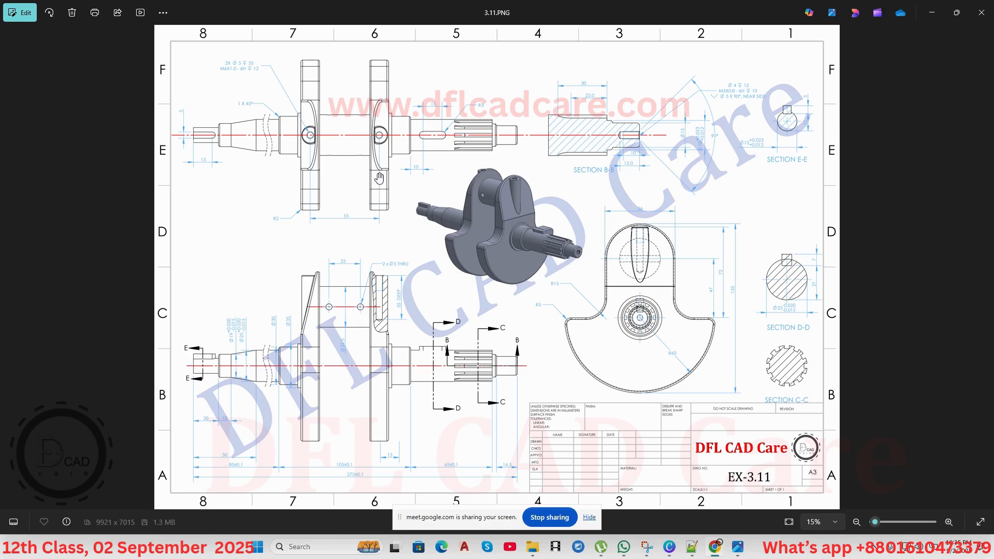
Step: Examine the overall views of the crankshaft drawing and the toleranced shaft diameter in Section D-D
scroll(377, 177, "up", 4)
left_click_drag(377, 199, 505, 337)
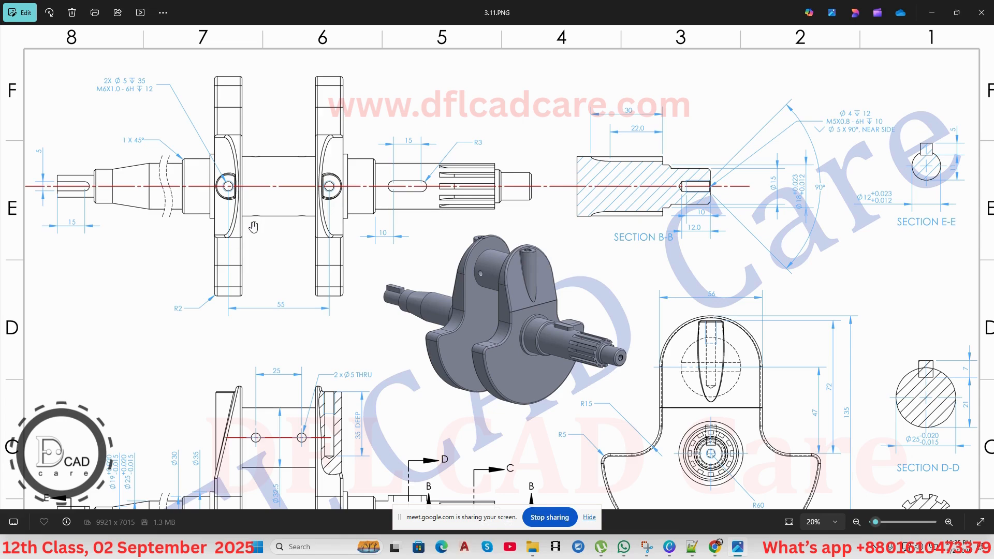
scroll(252, 223, "down", 2)
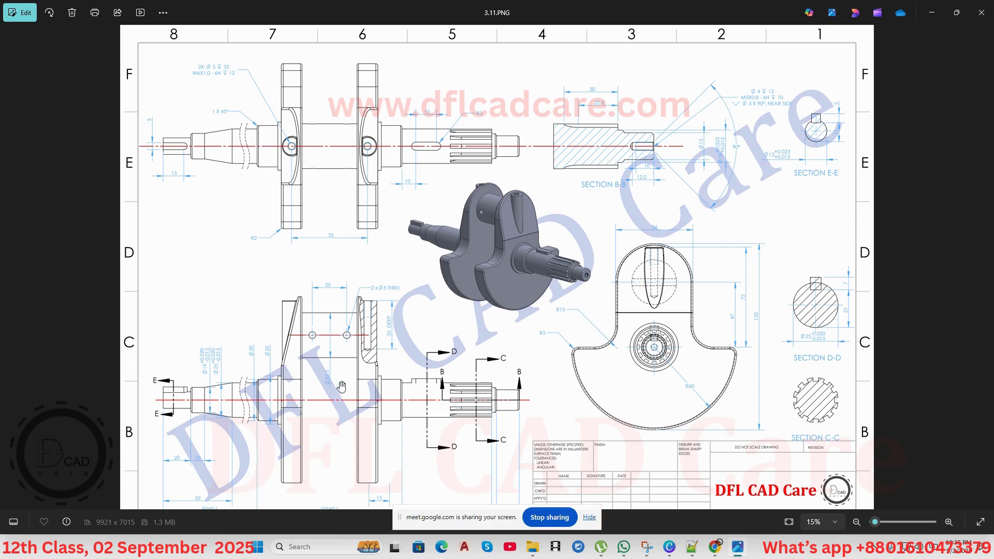
scroll(439, 407, "up", 2)
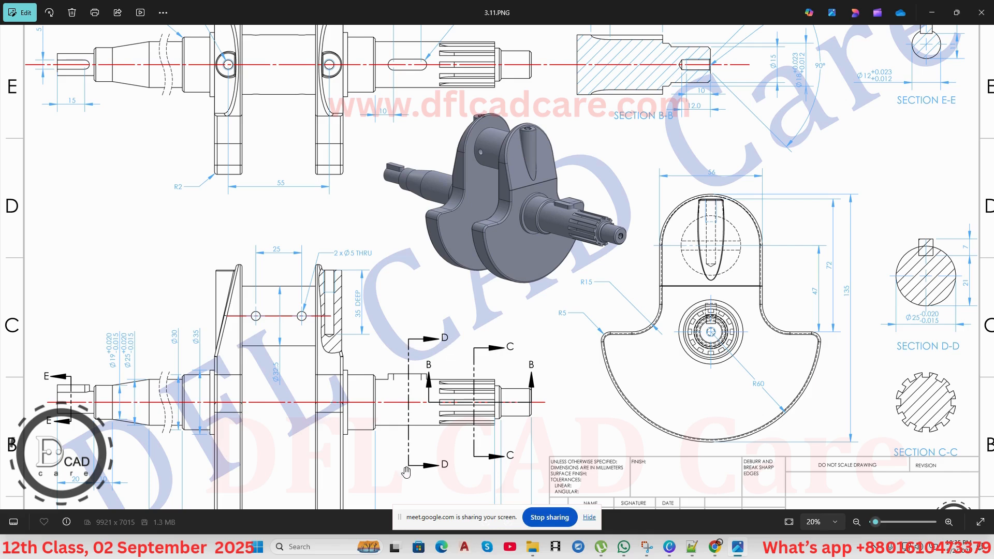
left_click_drag(529, 399, 520, 383)
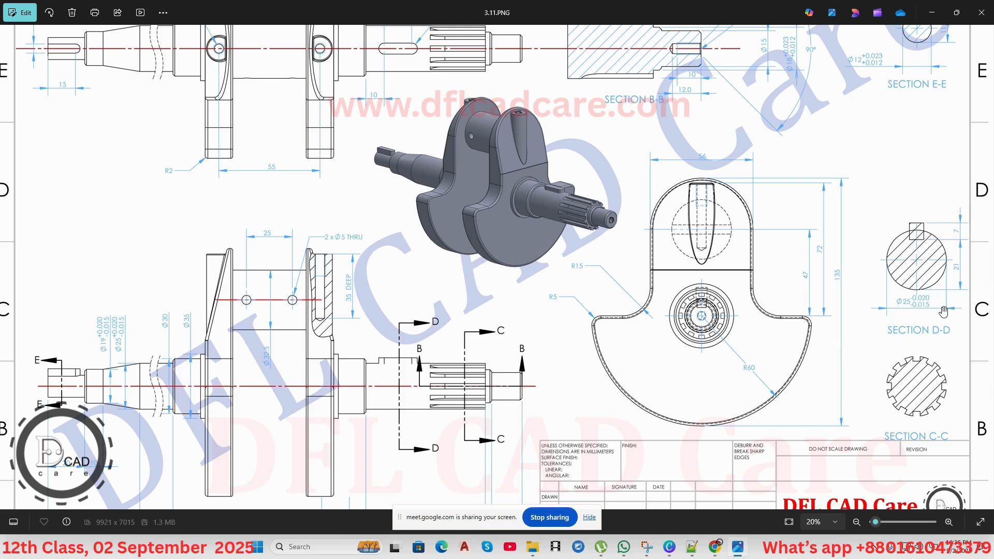
scroll(944, 311, "up", 5)
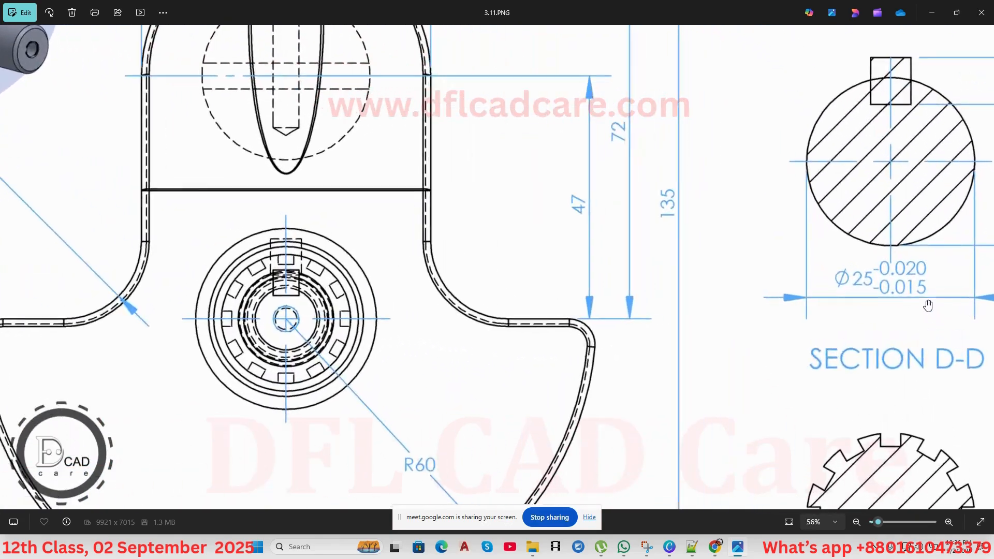
scroll(928, 305, "up", 1)
scroll(735, 309, "up", 3)
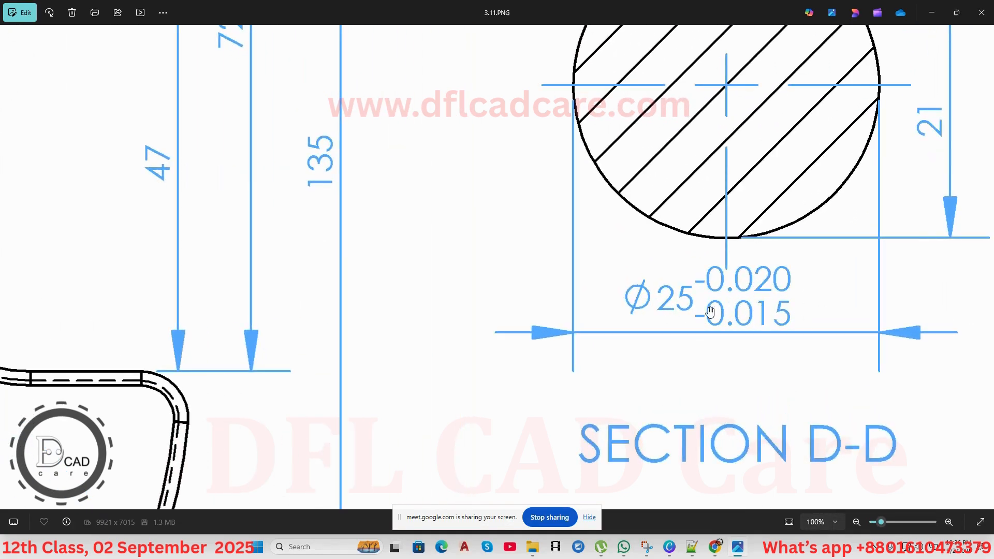
scroll(823, 313, "down", 1)
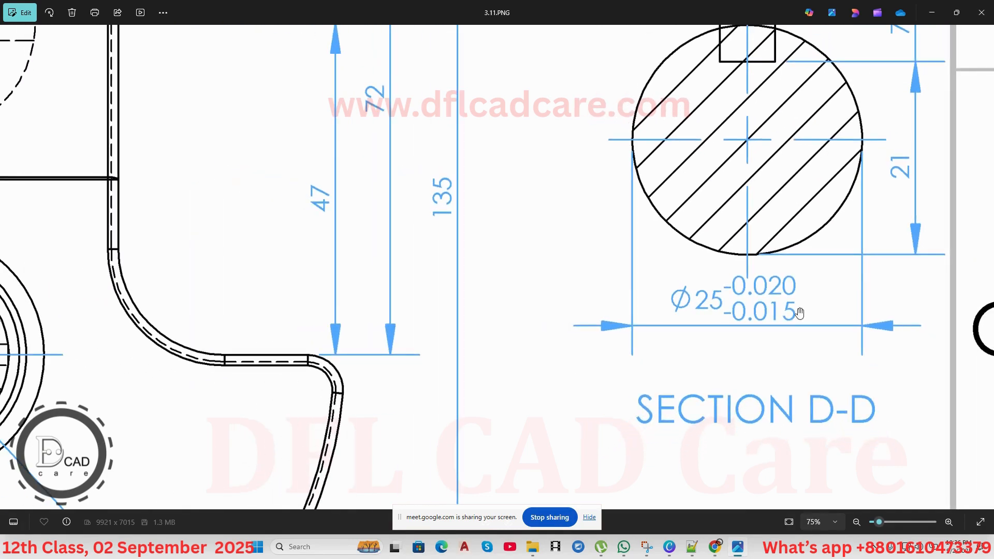
scroll(800, 312, "down", 2)
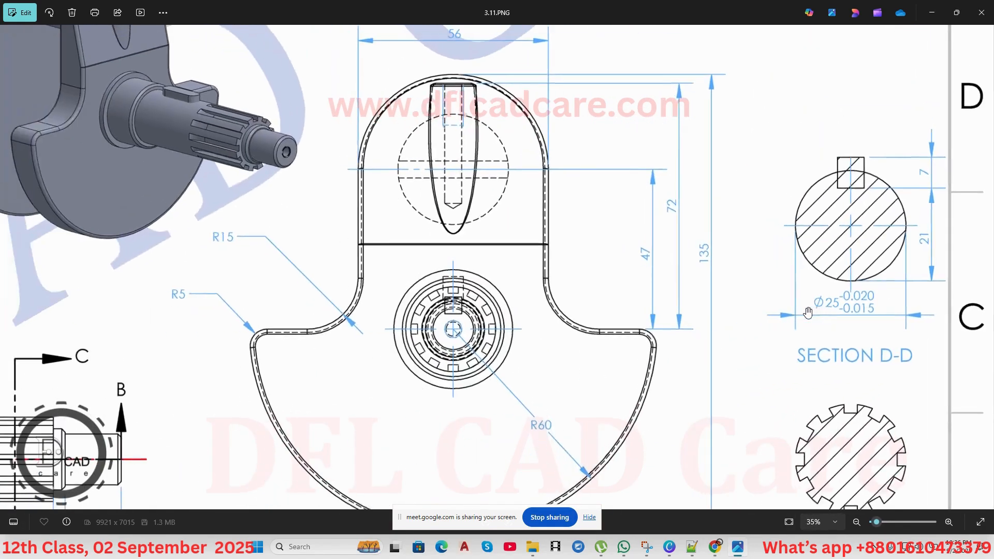
scroll(808, 312, "down", 2)
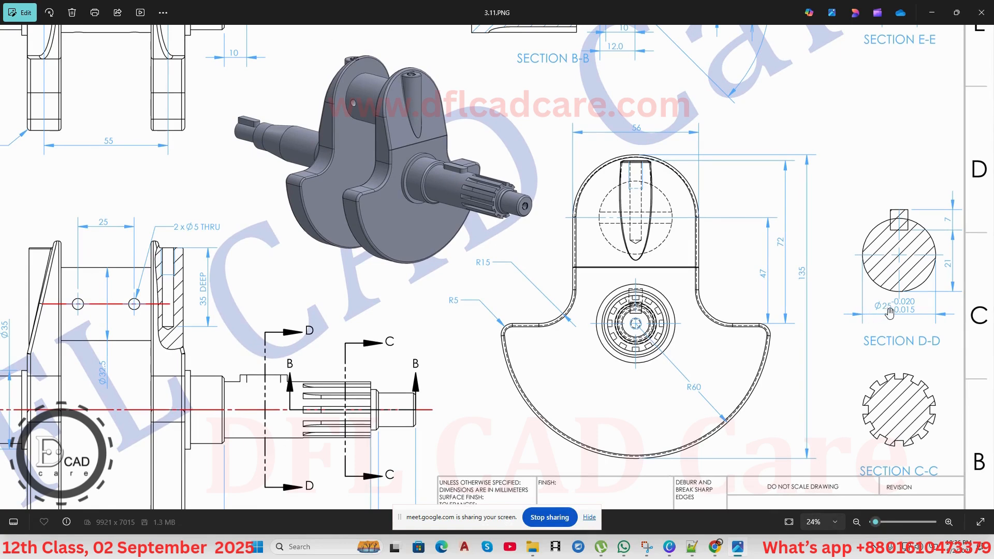
Step: Examine the crank web profile, the B-B cutting line on the splined end, and the tapped end hole dimensions in Section B-B
mouse_move(611, 315)
left_mouse_down()
mouse_move(675, 344)
mouse_move(687, 305)
left_mouse_up()
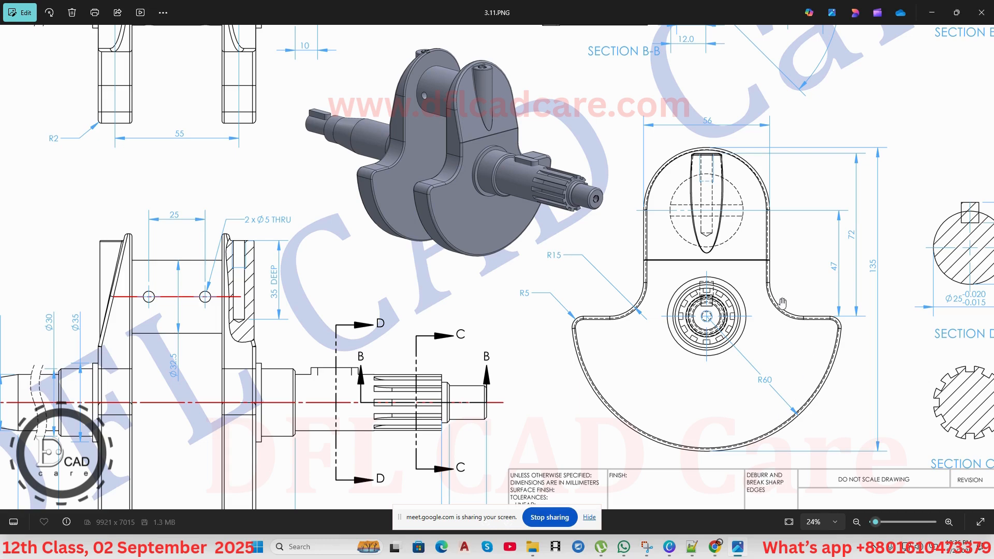
scroll(681, 252, "down", 2)
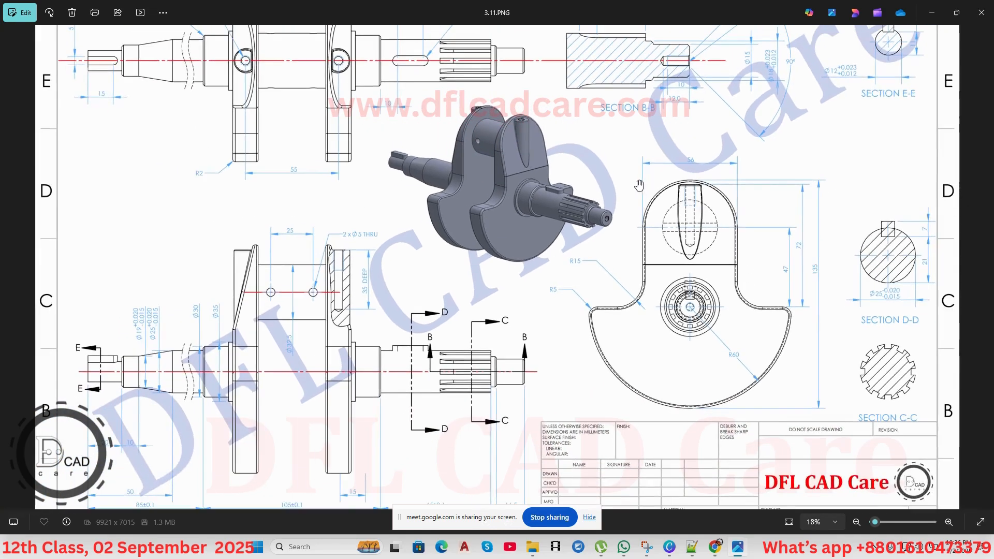
left_click_drag(640, 185, 690, 244)
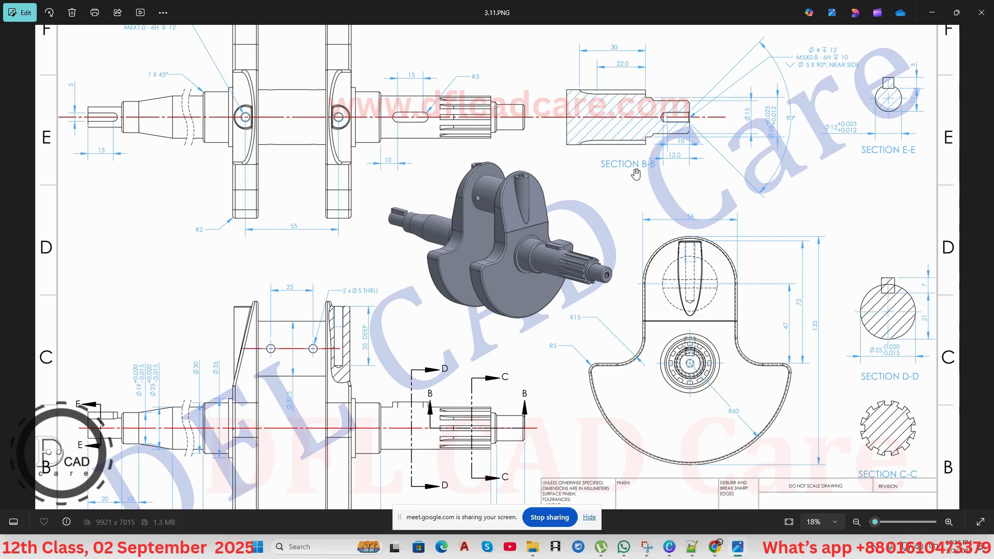
scroll(418, 208, "down", 1)
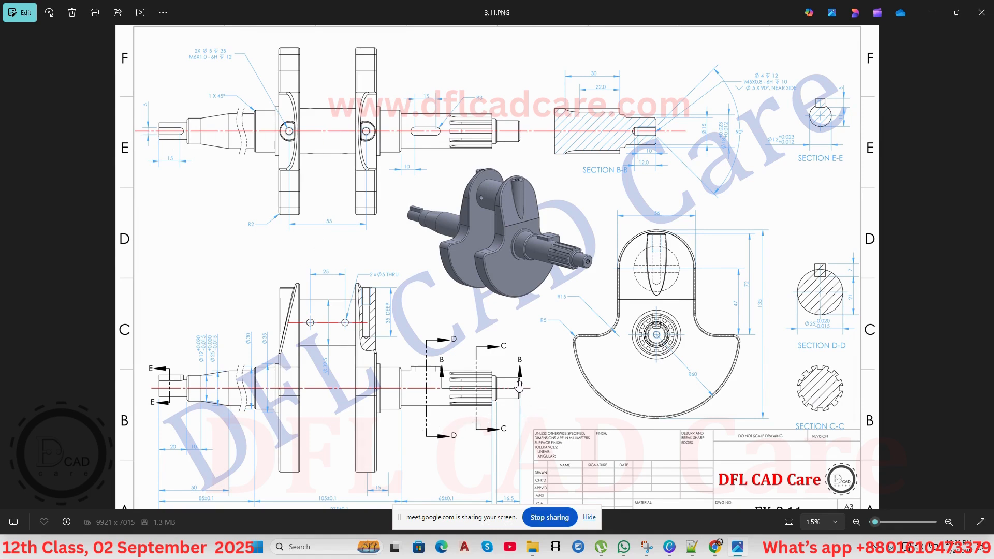
scroll(518, 381, "up", 2)
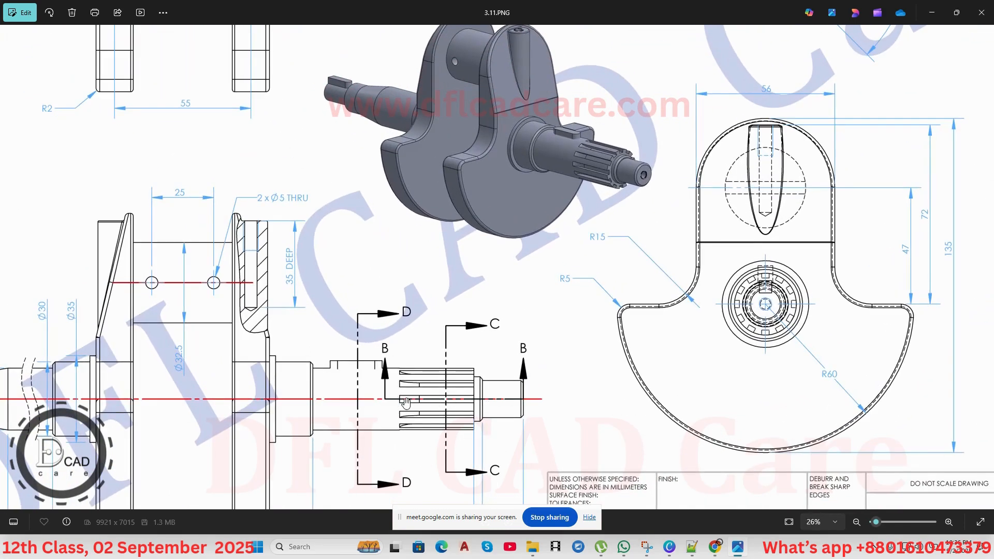
scroll(492, 400, "down", 2)
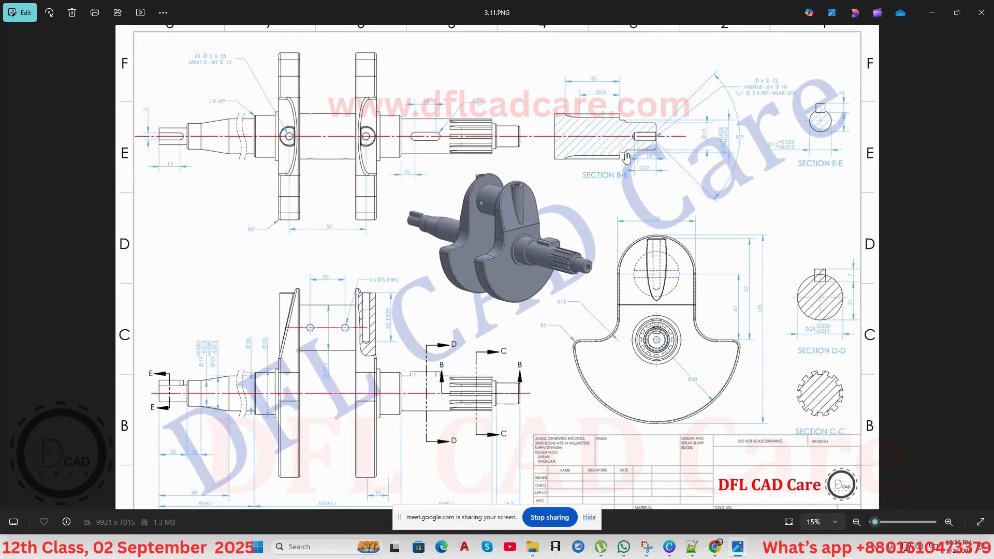
scroll(664, 140, "up", 2)
scroll(762, 153, "up", 3)
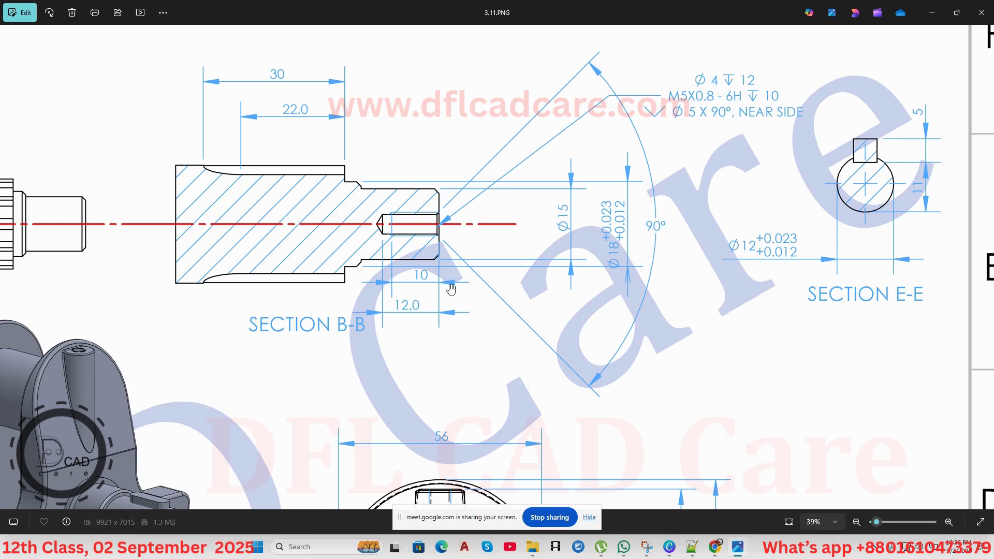
scroll(450, 290, "down", 2)
scroll(485, 301, "down", 1)
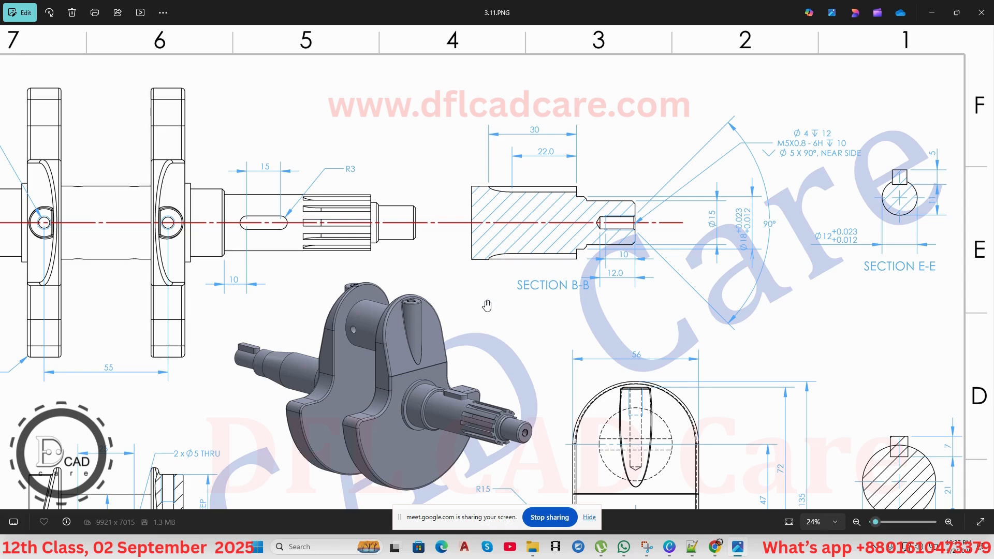
Step: Examine the two crank webs in the upper and lower shaft views and the blind hole in the broken-out section
scroll(487, 306, "down", 2)
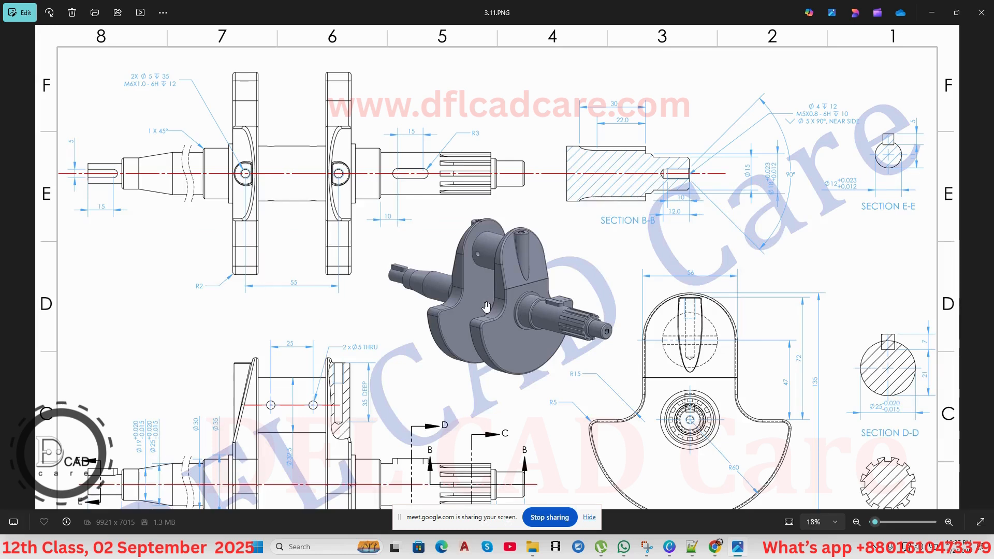
scroll(300, 291, "up", 2)
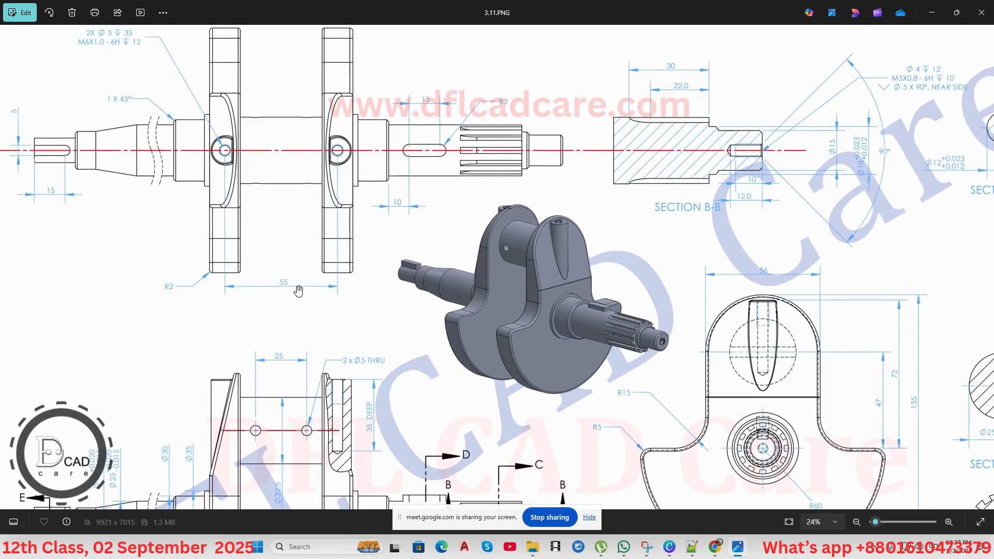
mouse_move(360, 240)
left_mouse_down()
mouse_move(441, 311)
mouse_move(476, 313)
left_mouse_up()
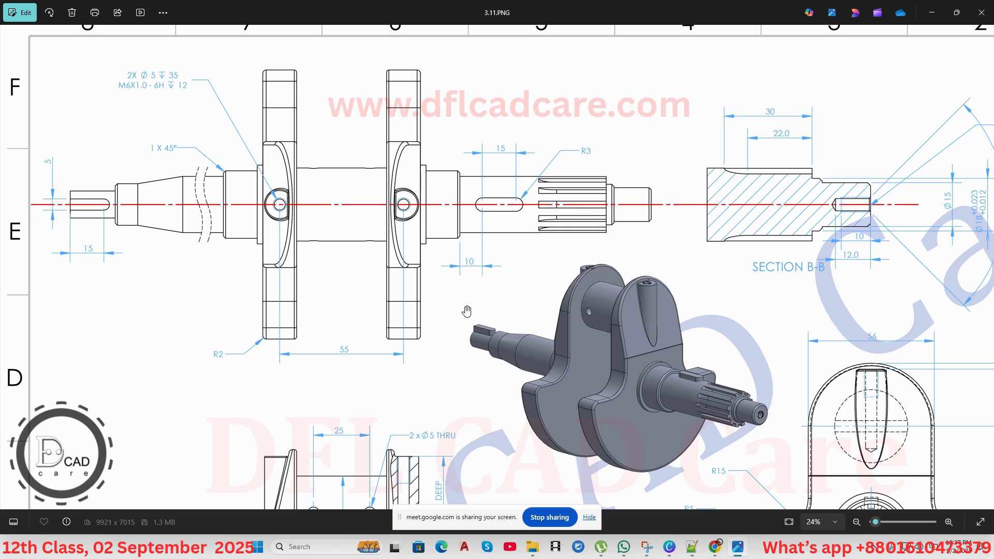
scroll(467, 311, "down", 2)
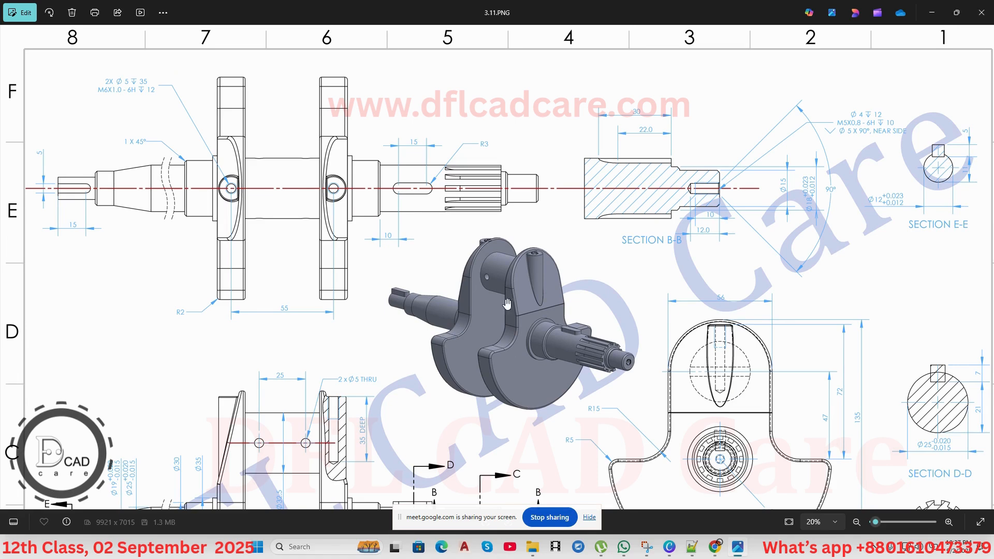
mouse_move(497, 387)
left_mouse_down()
mouse_move(501, 280)
mouse_move(446, 303)
left_mouse_up()
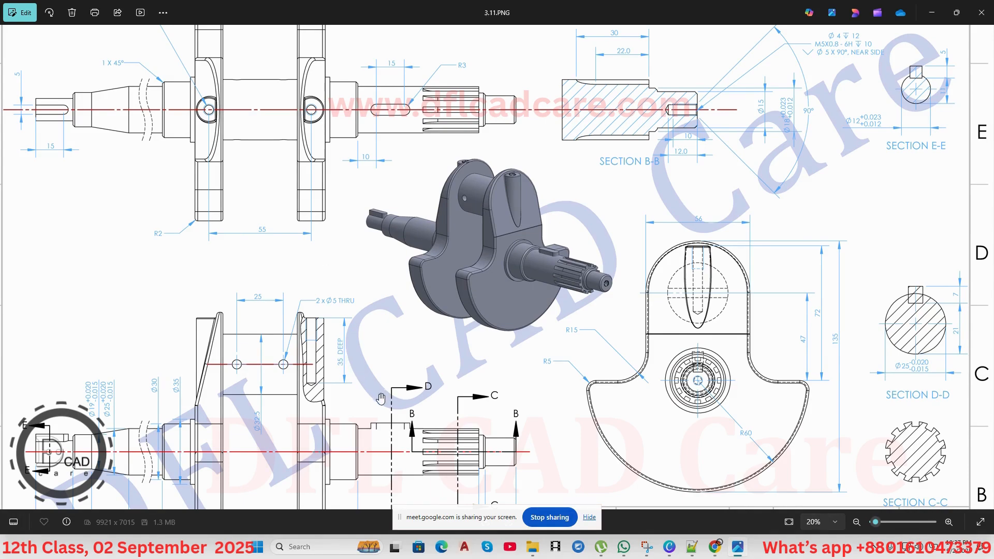
left_click_drag(377, 396, 401, 295)
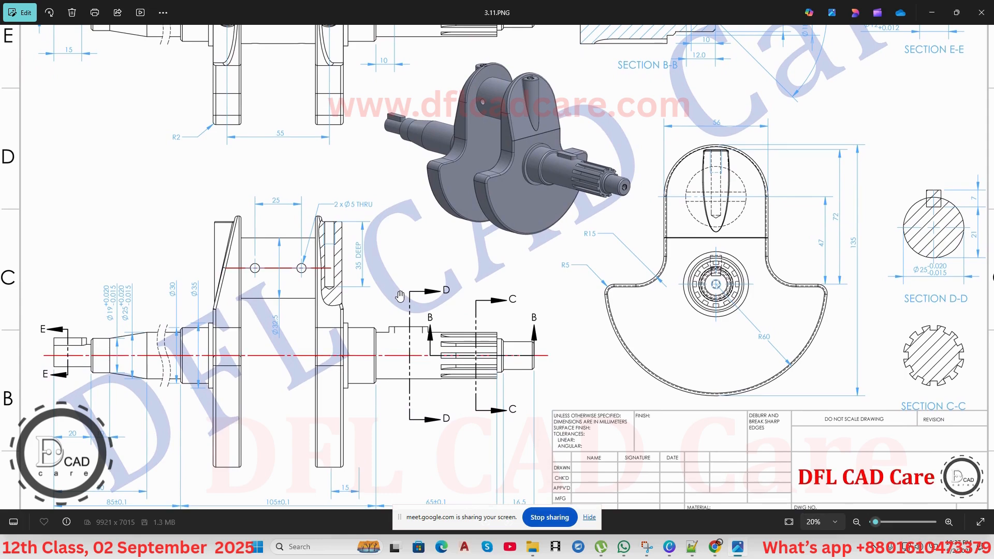
scroll(343, 235, "up", 3)
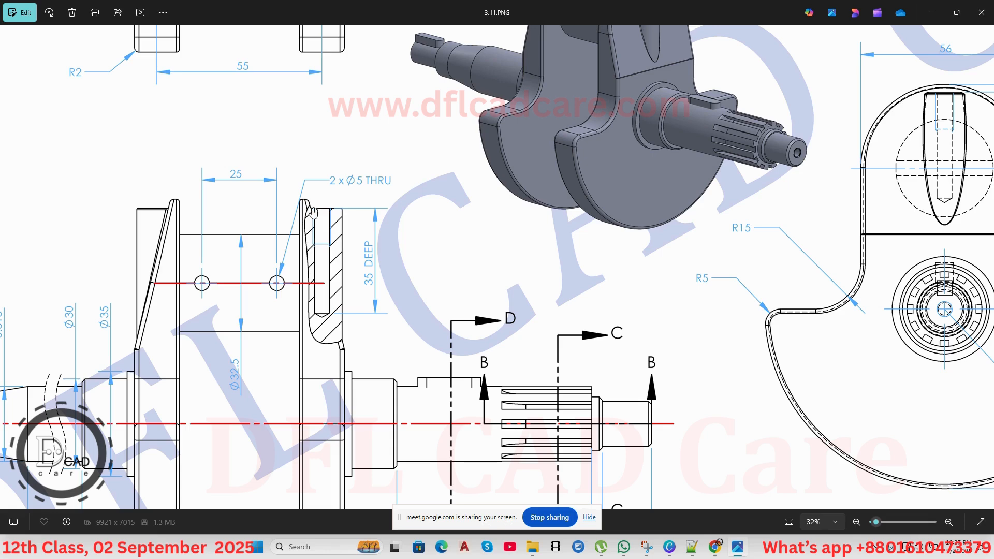
scroll(320, 236, "up", 2)
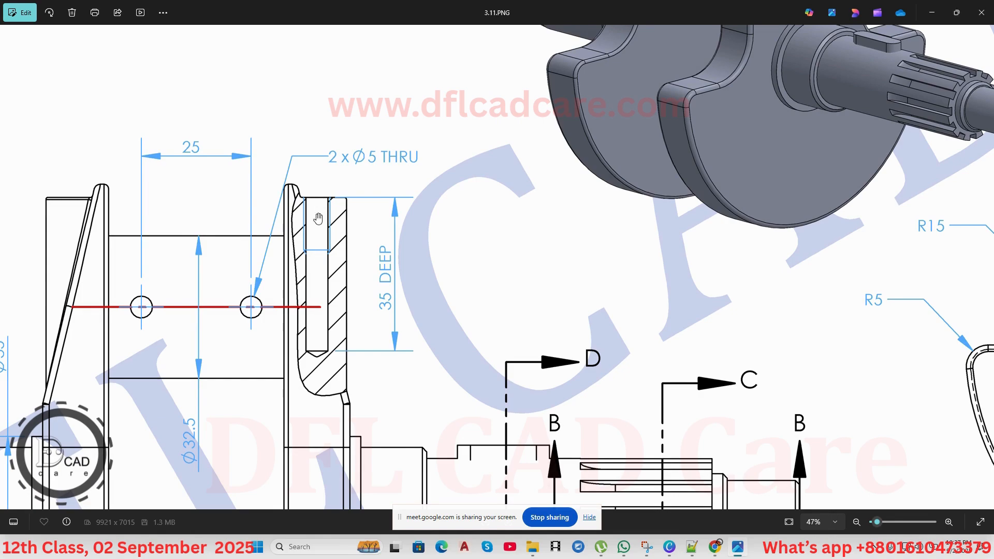
scroll(331, 248, "down", 1)
scroll(331, 247, "down", 5)
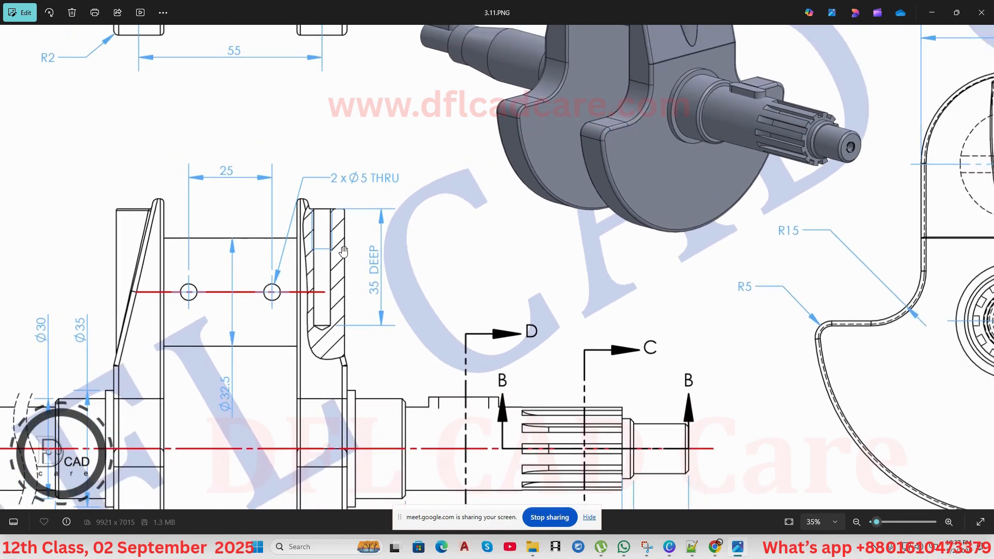
Step: Compare the M6 tapped hole callout in the upper shaft view with the blind hole's depth in the broken-out section
left_click_drag(352, 246, 387, 369)
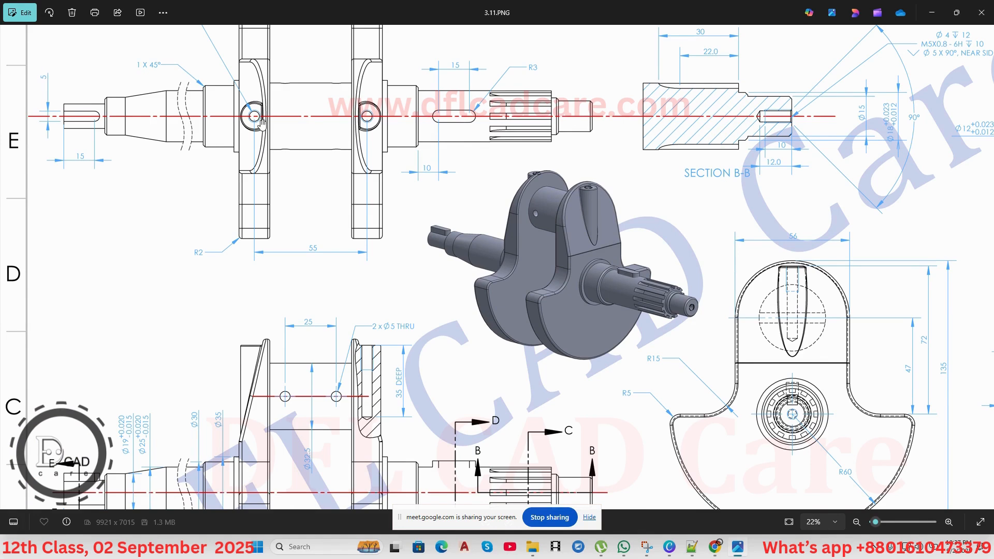
left_click_drag(261, 125, 262, 213)
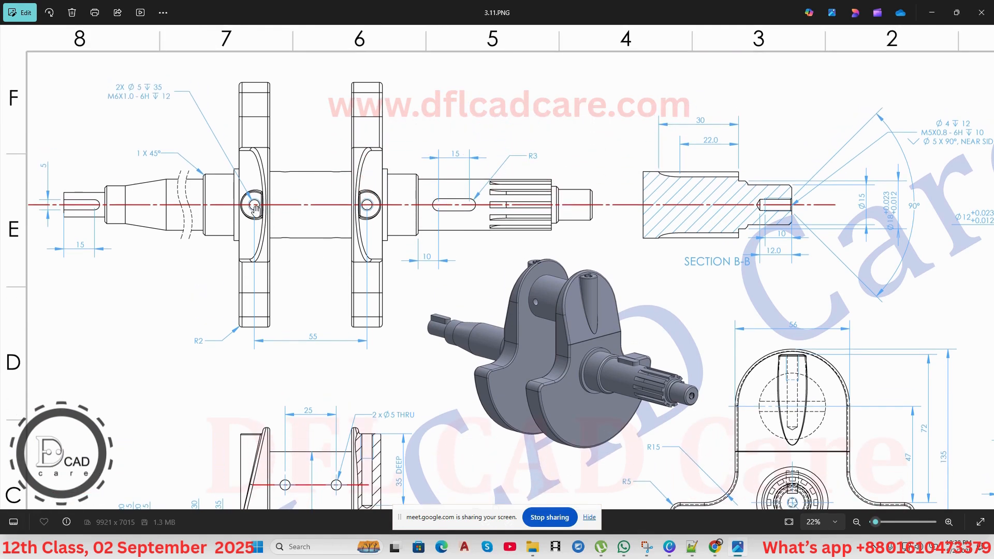
scroll(255, 208, "up", 5)
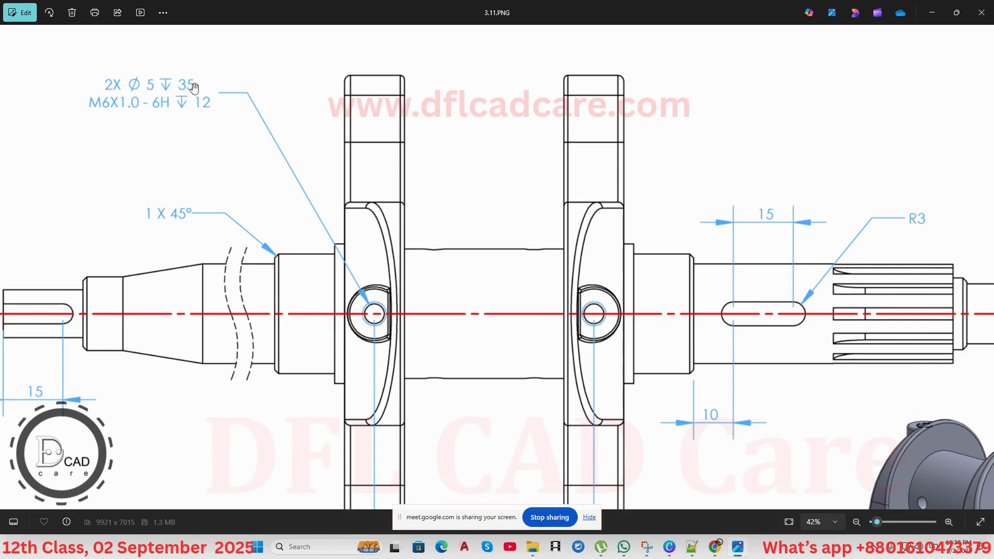
scroll(157, 113, "down", 3)
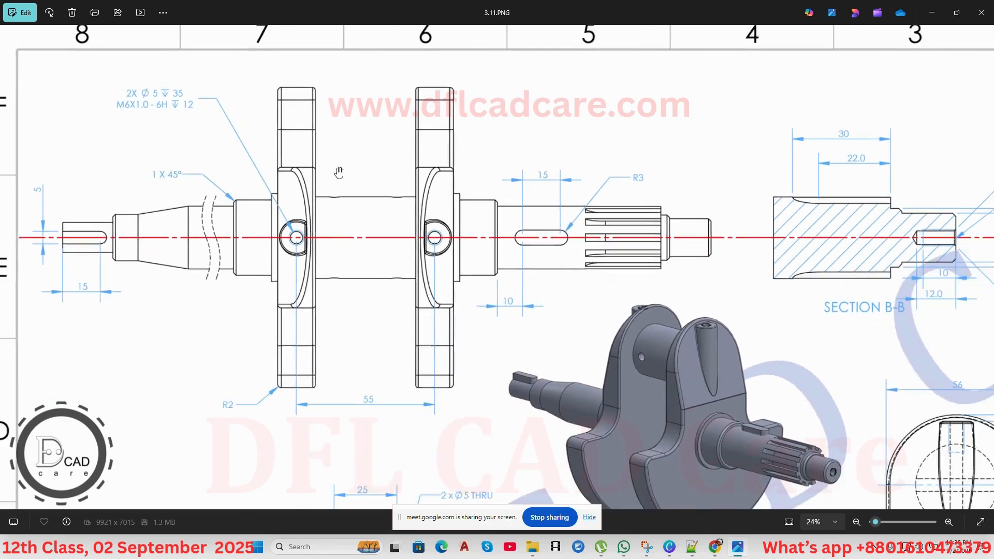
left_click_drag(416, 352, 363, 158)
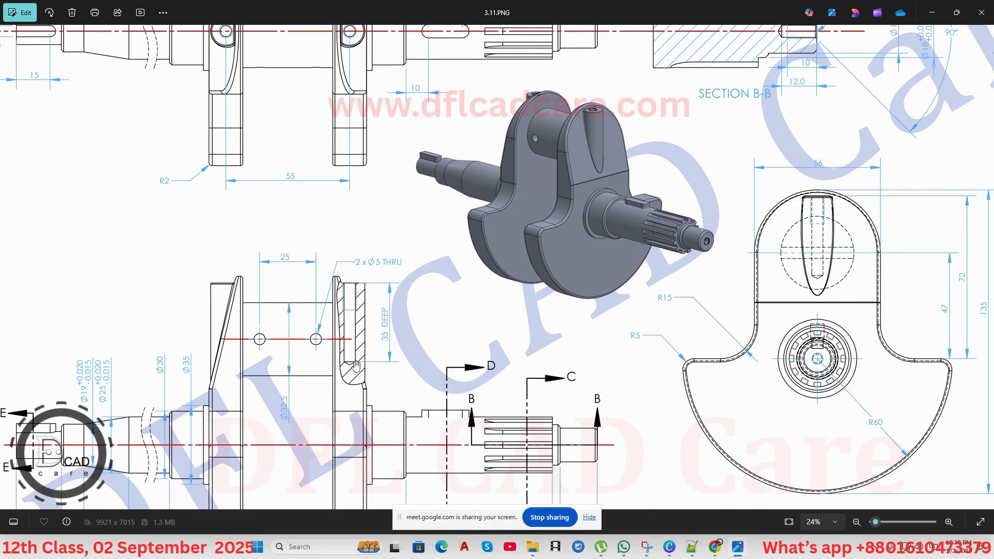
left_click_drag(432, 257, 485, 429)
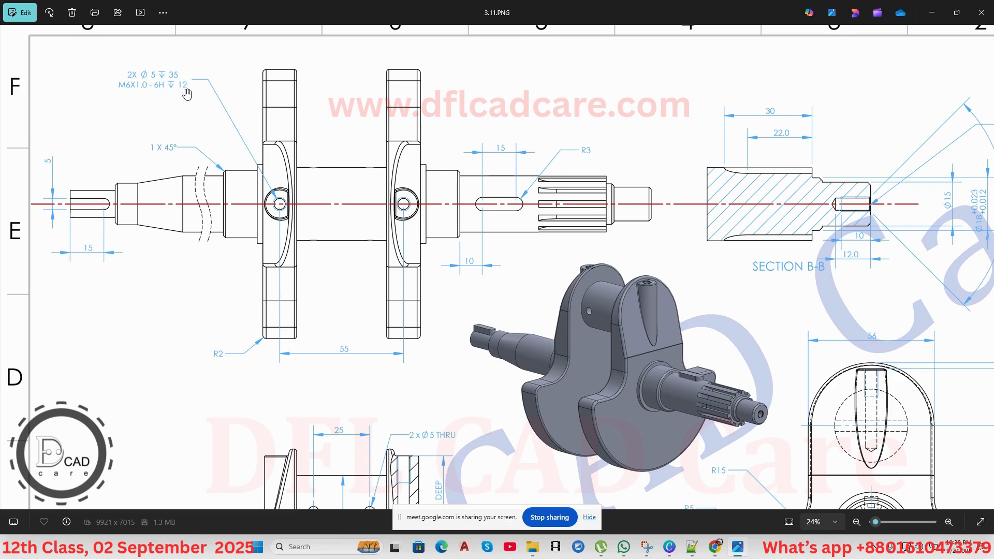
left_click_drag(322, 291, 204, 146)
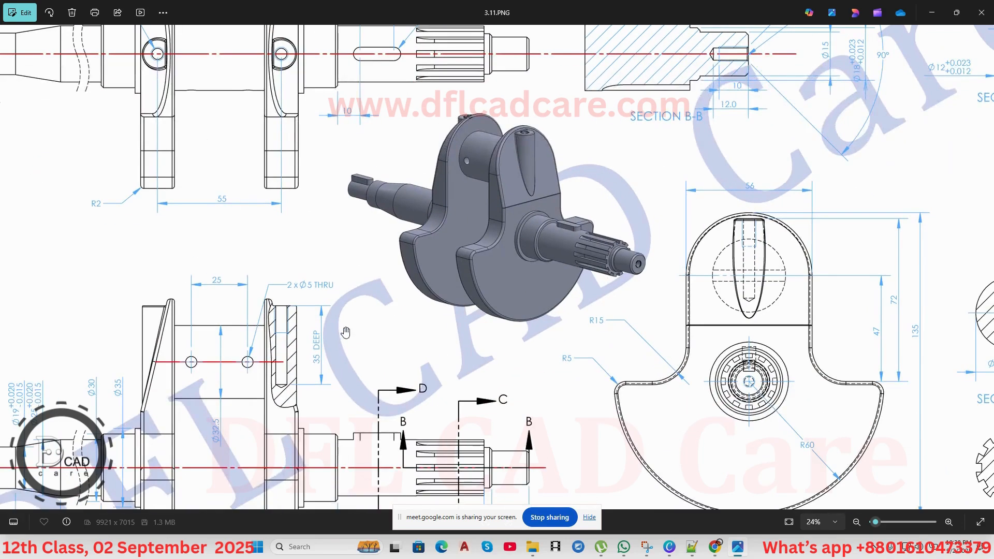
left_click_drag(347, 333, 336, 301)
scroll(282, 294, "up", 3)
scroll(283, 293, "up", 1)
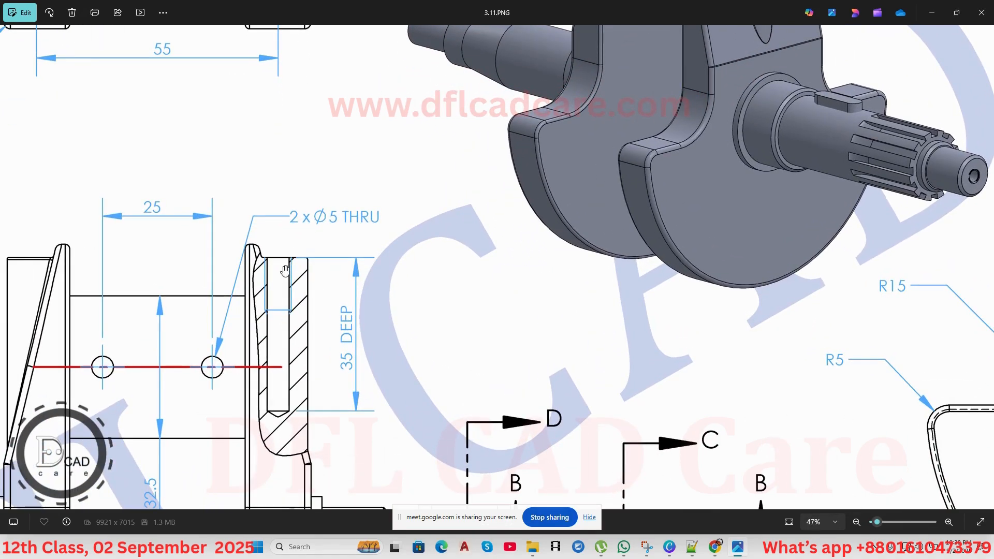
scroll(372, 315, "down", 1)
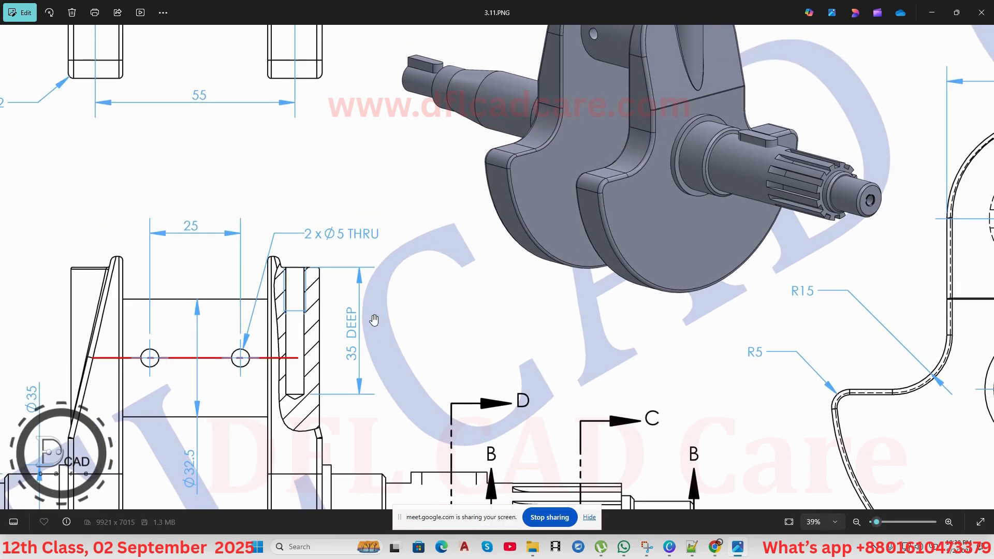
Step: Examine the crankpin's two cross holes in the lower shaft view and relate them to the upper and isometric views
scroll(293, 316, "up", 2)
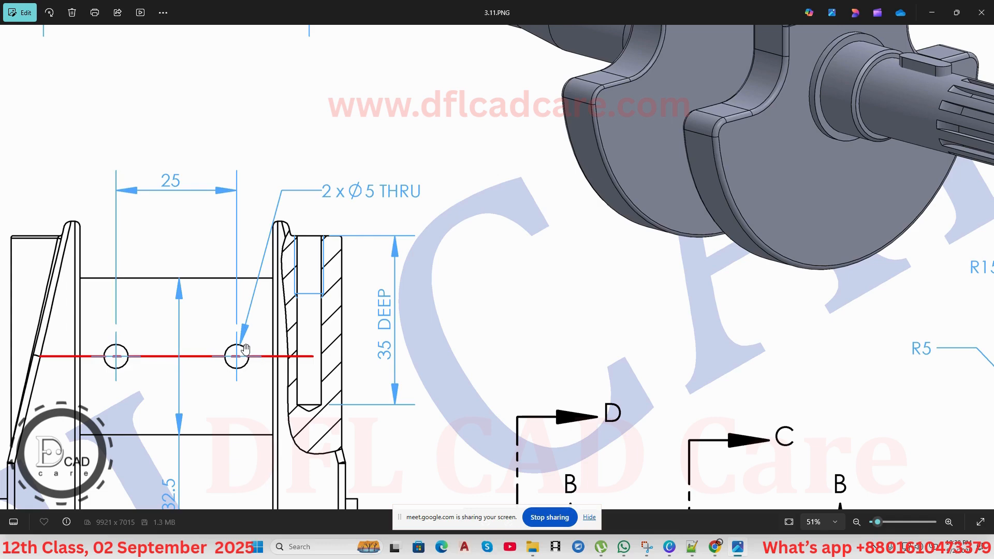
scroll(166, 358, "down", 5)
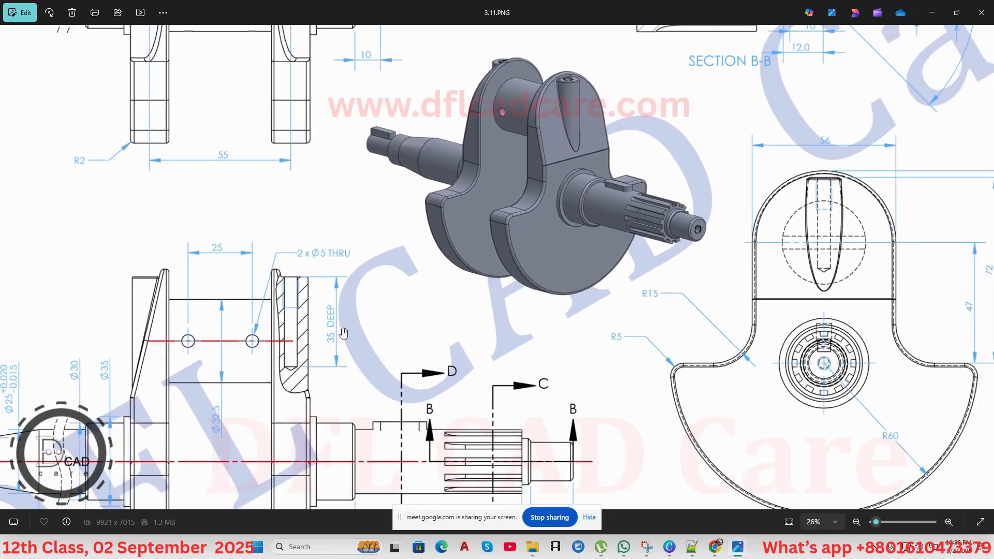
mouse_move(300, 407)
left_mouse_down()
mouse_move(474, 304)
mouse_move(540, 287)
left_mouse_up()
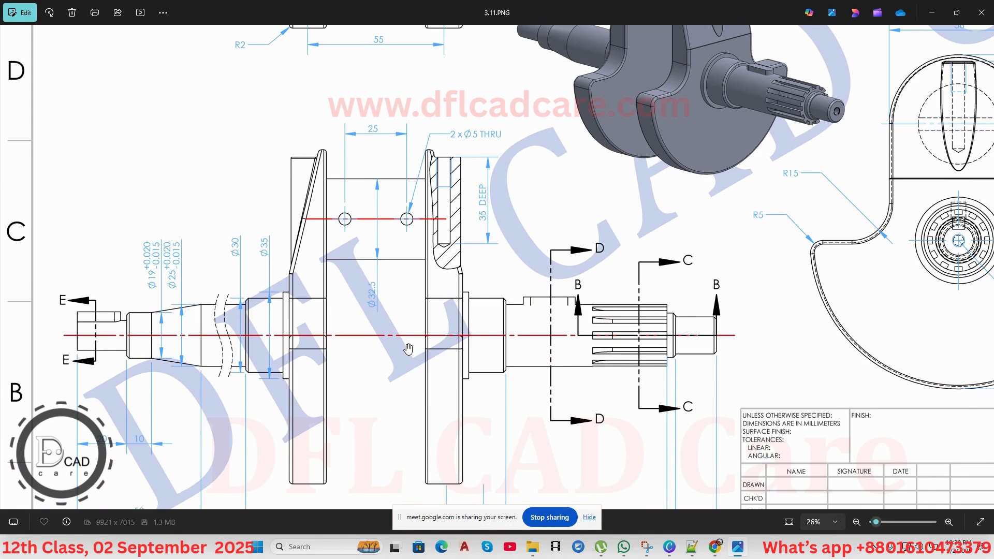
scroll(460, 364, "down", 1)
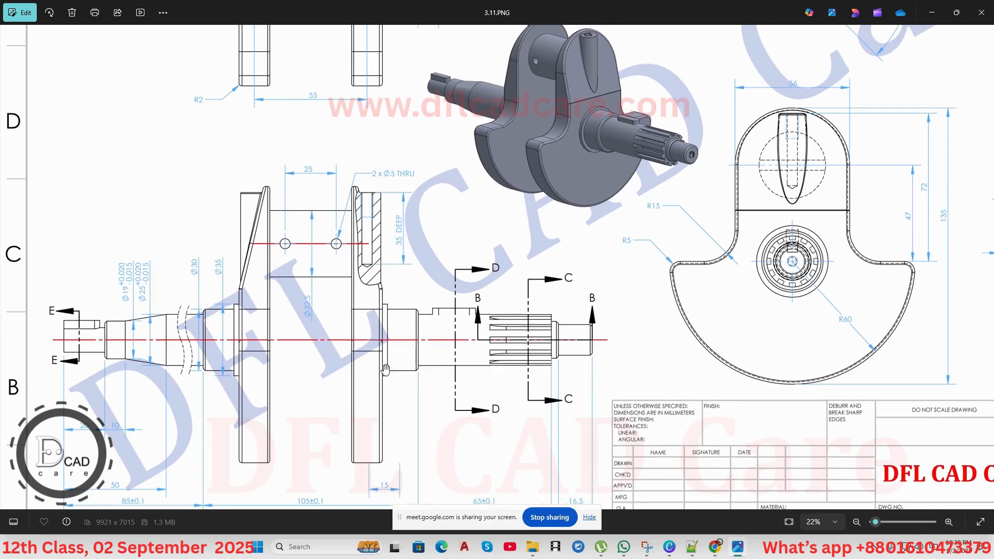
scroll(385, 369, "down", 1)
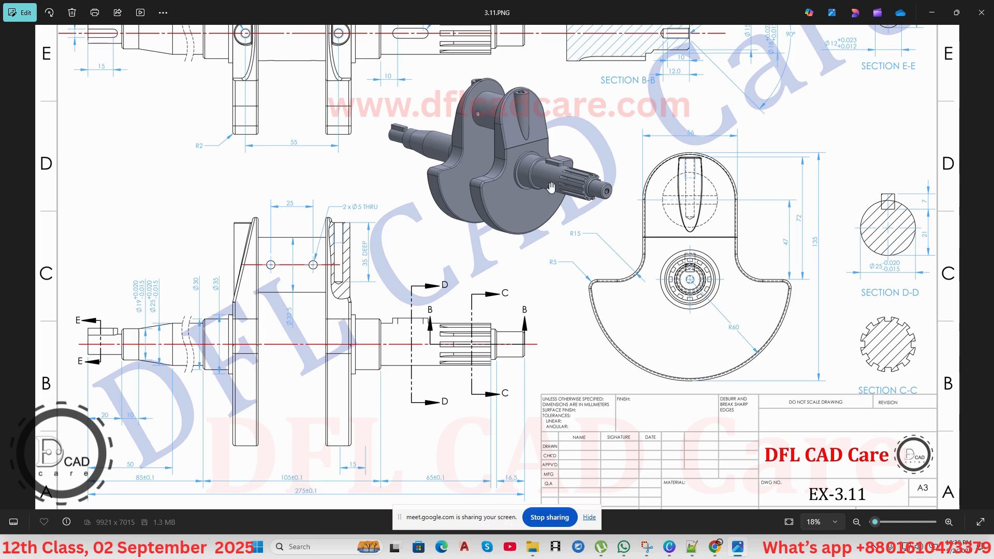
scroll(552, 204, "up", 1)
left_click_drag(534, 211, 581, 355)
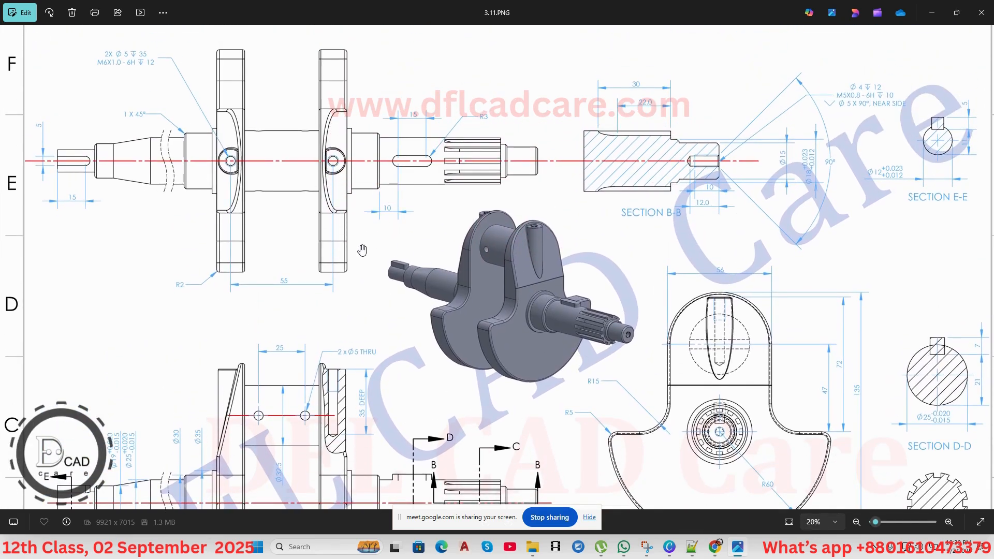
scroll(362, 249, "down", 2)
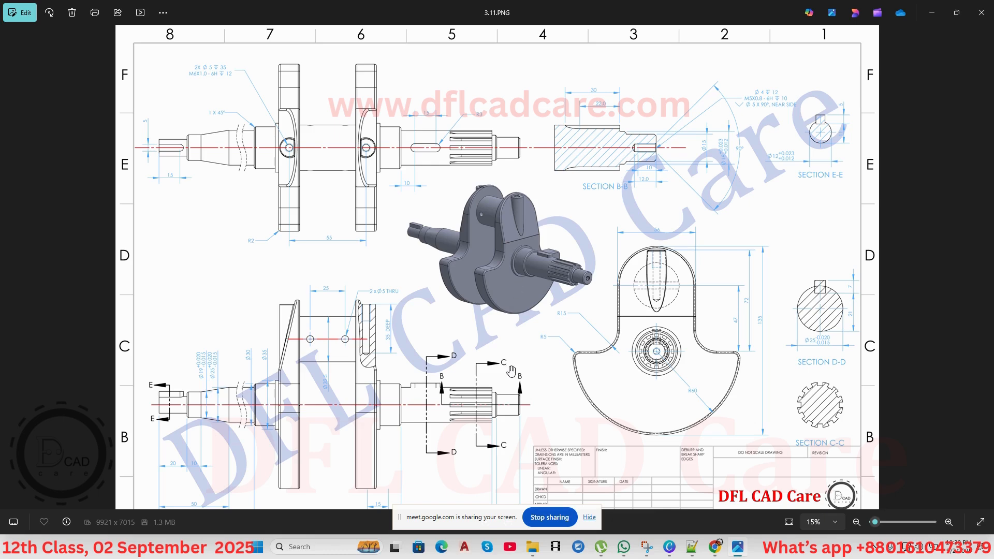
scroll(504, 369, "down", 1)
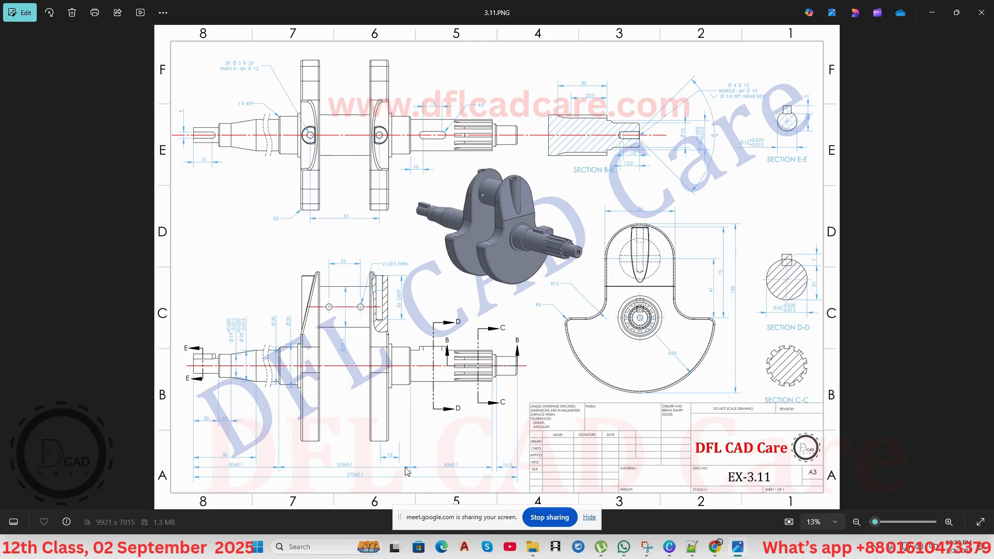
Step: Examine the crank web profile's radii and height dimensions alongside the isometric view of the crankshaft
scroll(337, 413, "up", 2)
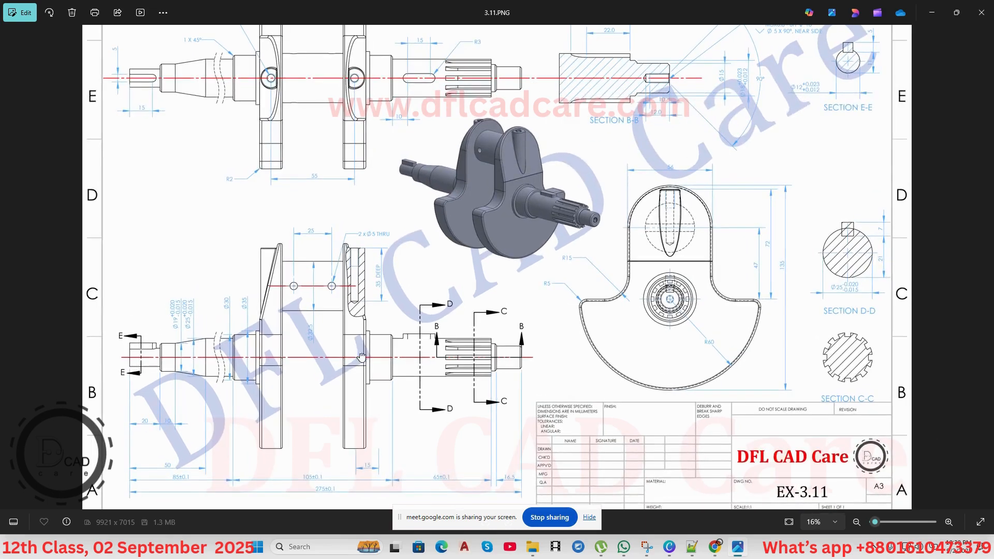
left_click_drag(361, 358, 398, 389)
scroll(582, 379, "up", 3)
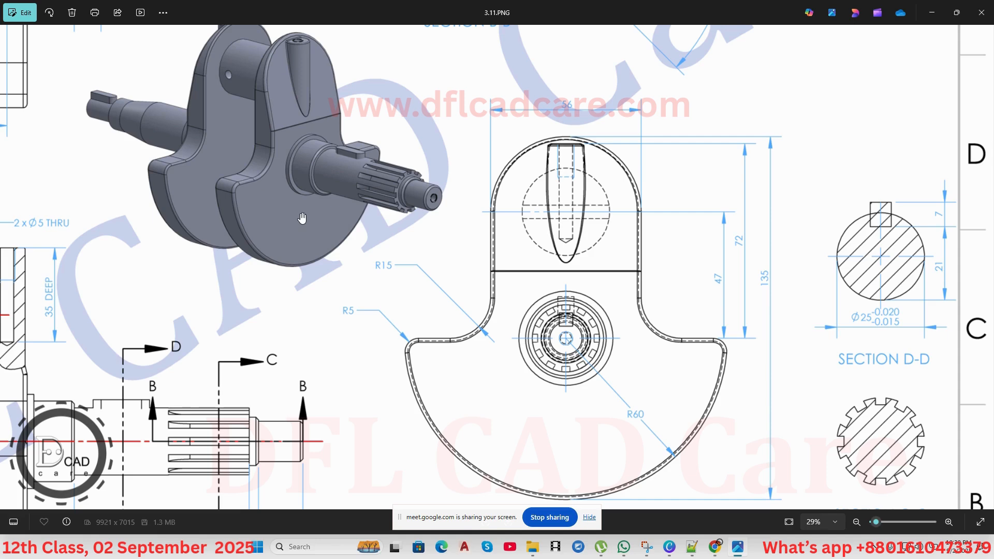
left_click_drag(303, 218, 324, 246)
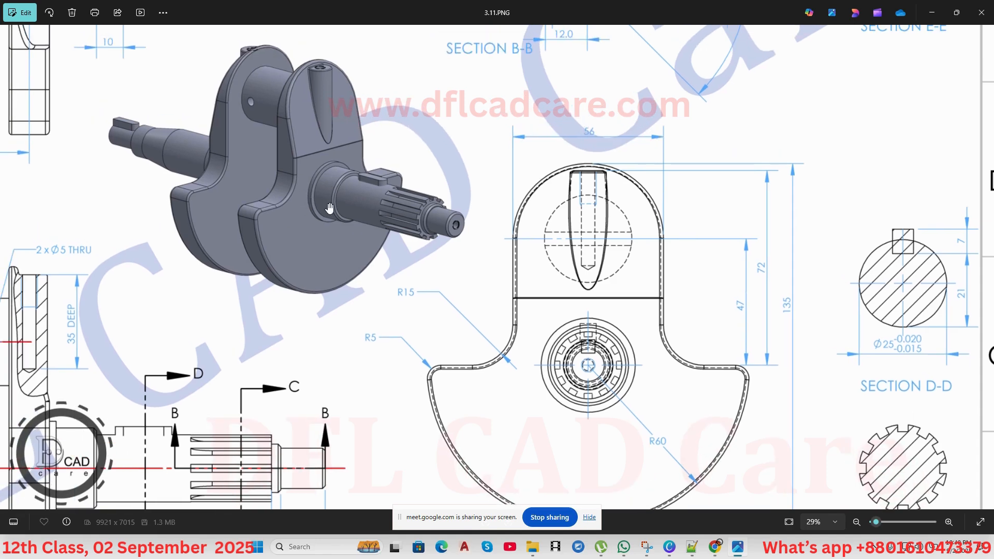
scroll(330, 207, "down", 1)
scroll(326, 214, "down", 1)
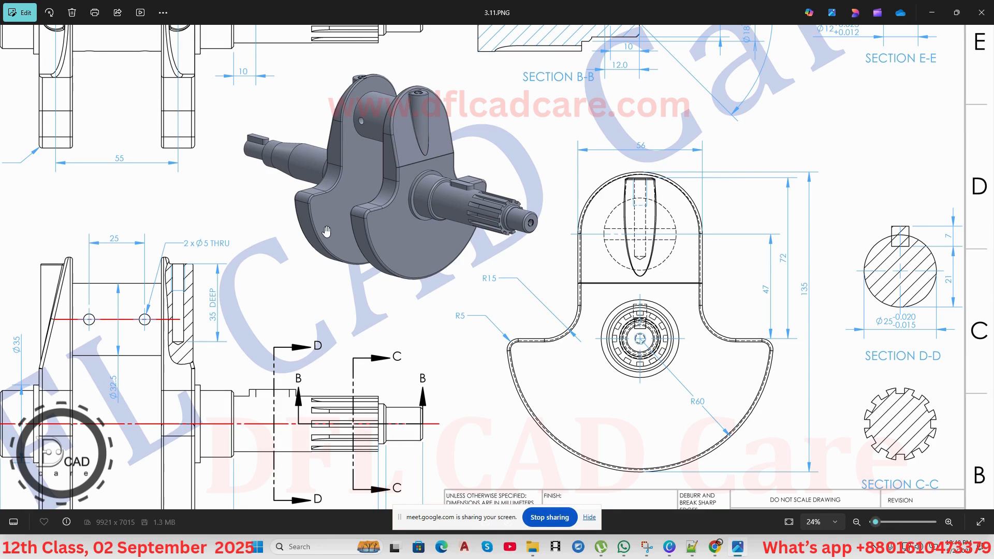
left_click_drag(357, 237, 630, 338)
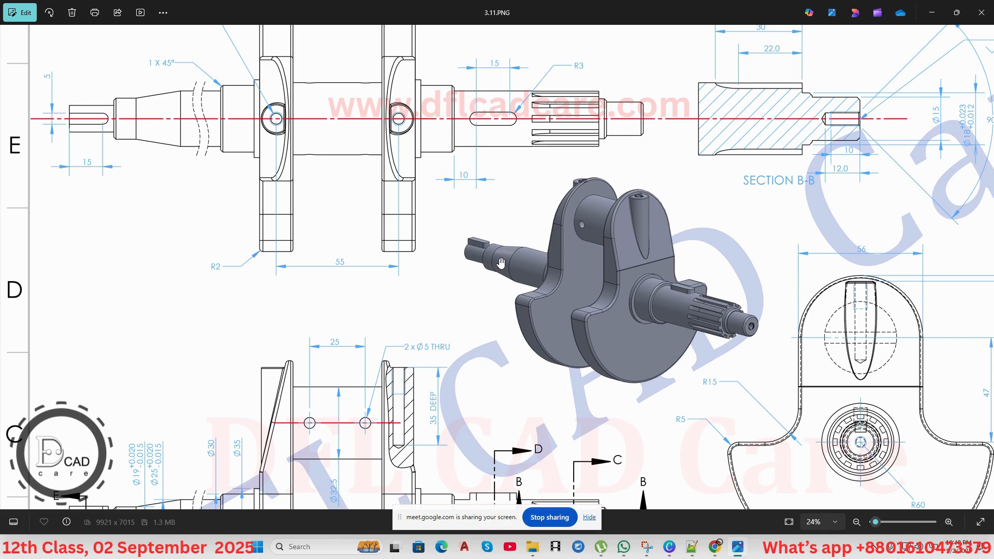
Step: Examine the segment lengths and diameters along the shaft in the lower view and relate them to the isometric view
scroll(500, 253, "down", 3)
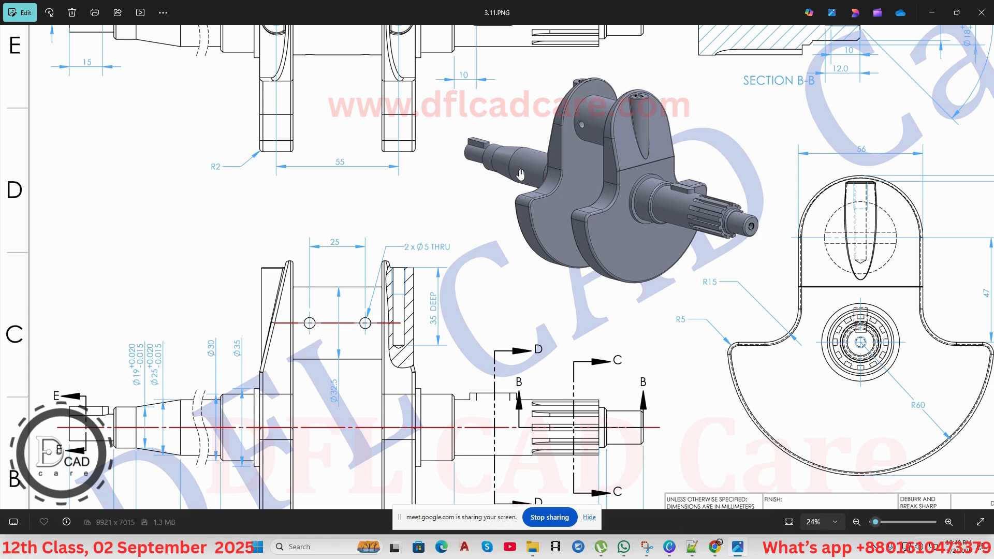
scroll(520, 175, "down", 3)
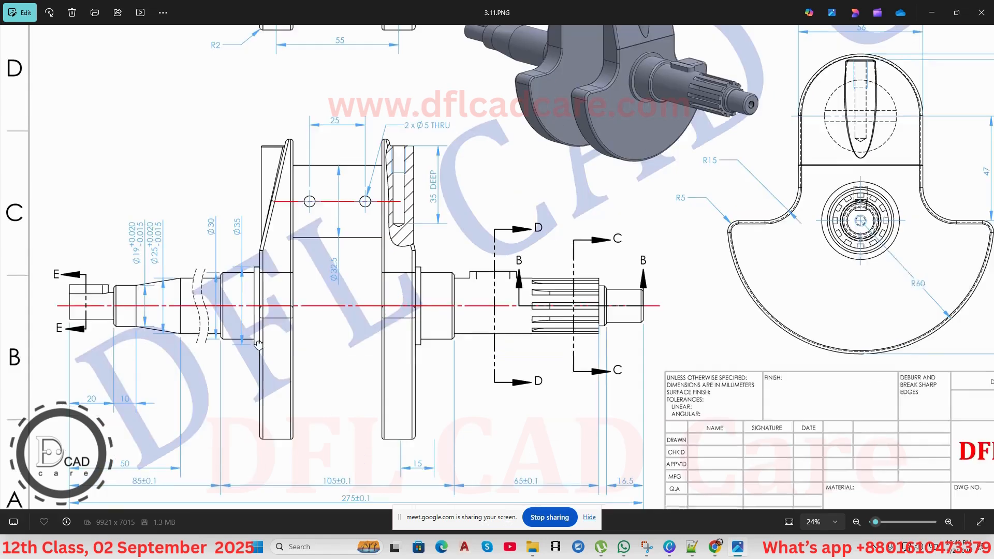
left_click_drag(220, 442, 221, 427)
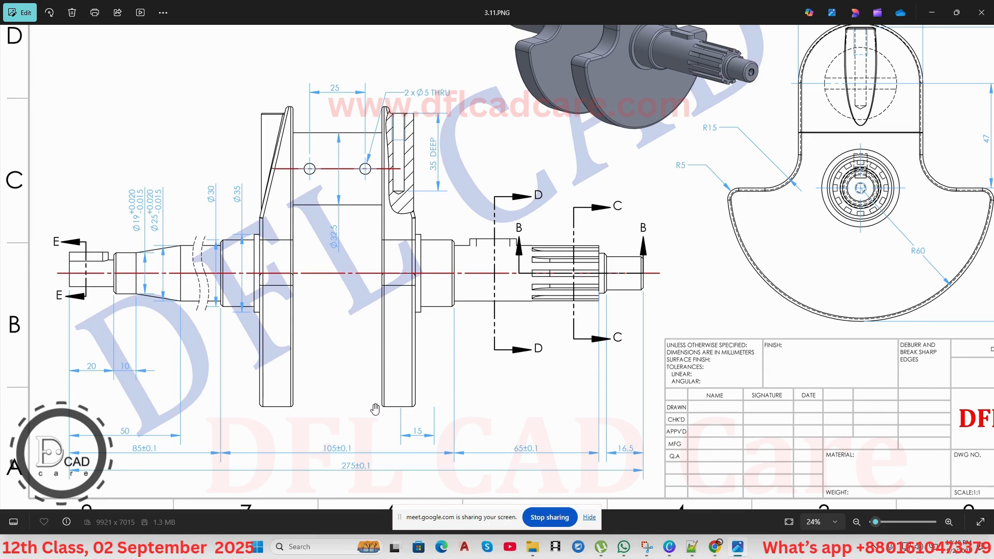
left_click_drag(375, 408, 402, 412)
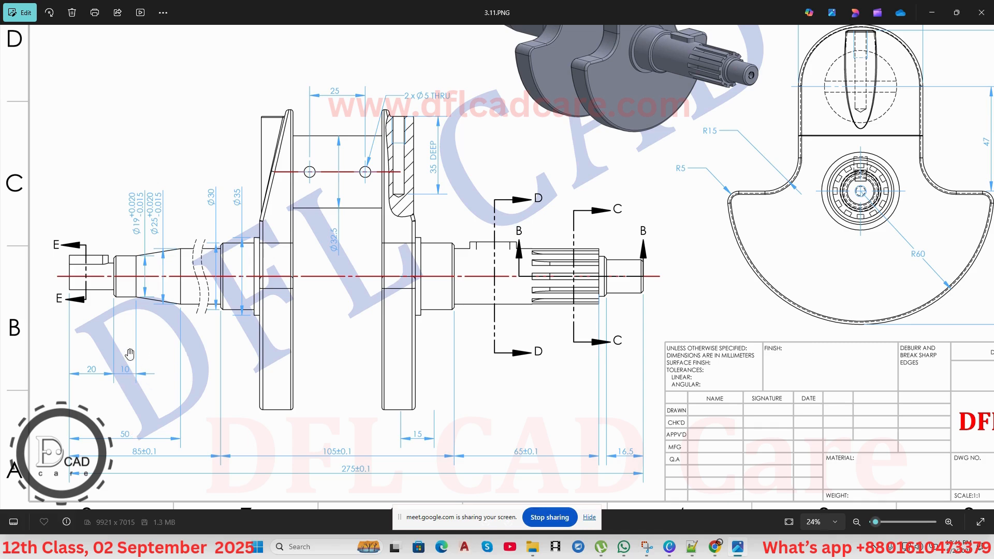
left_click_drag(355, 410, 266, 398)
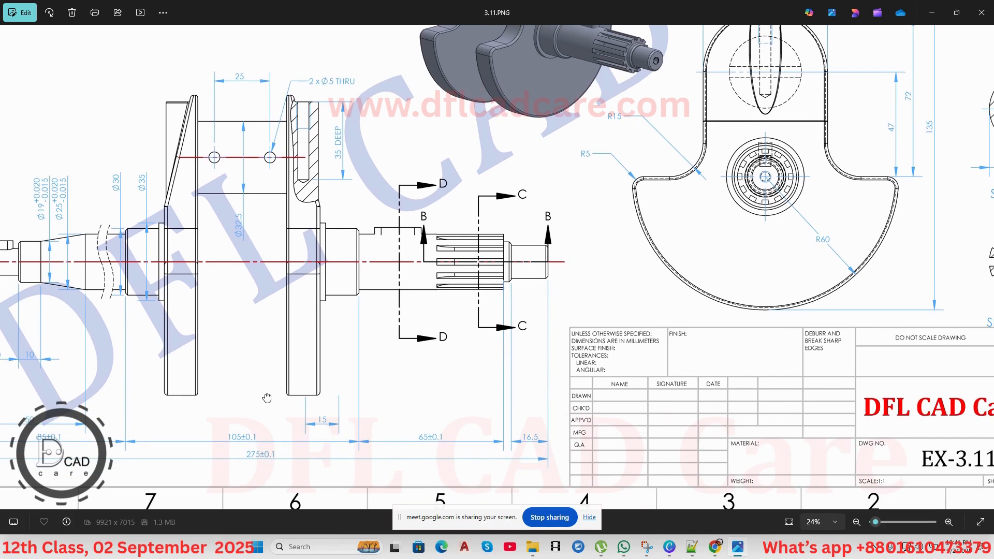
left_click_drag(552, 398, 555, 437)
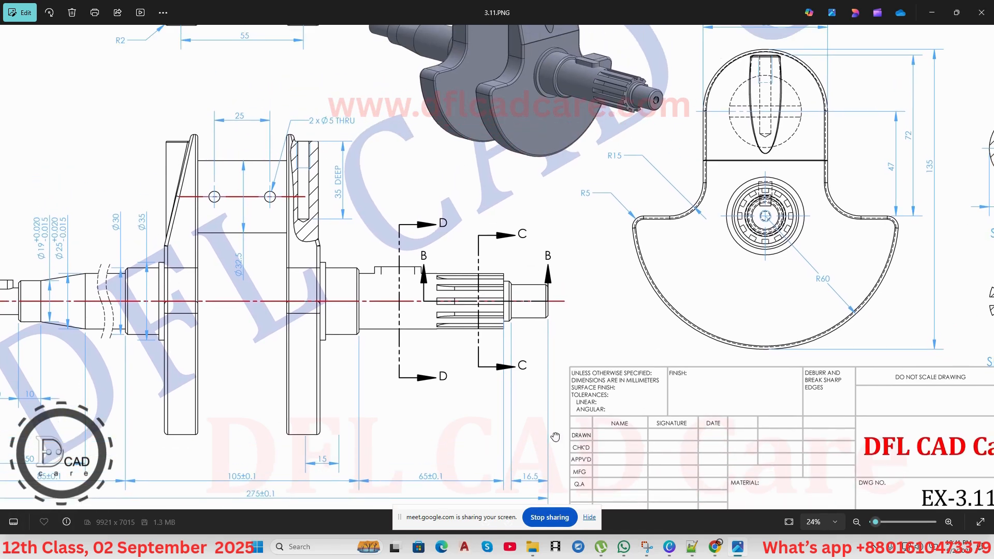
left_click_drag(522, 378, 541, 431)
left_click_drag(511, 318, 583, 427)
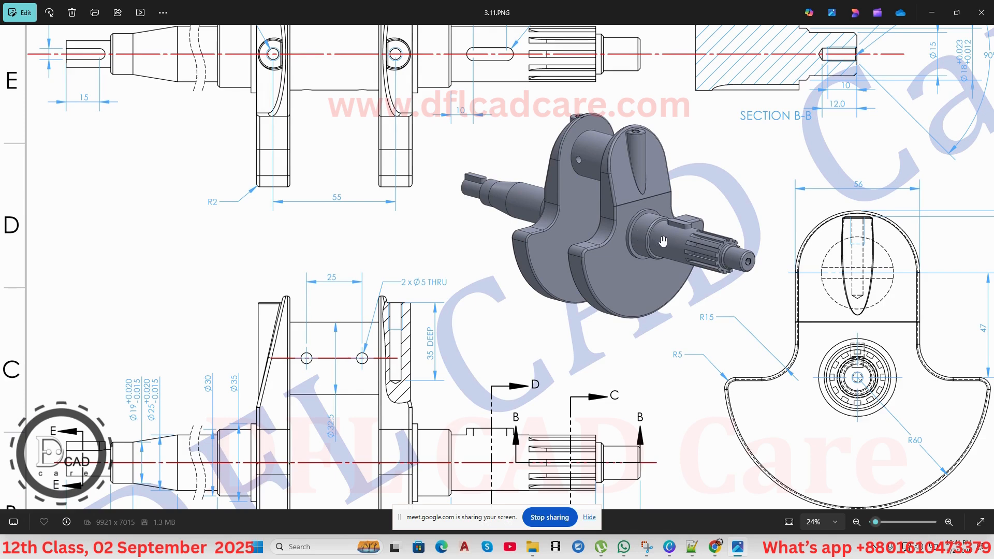
left_click_drag(691, 313, 672, 192)
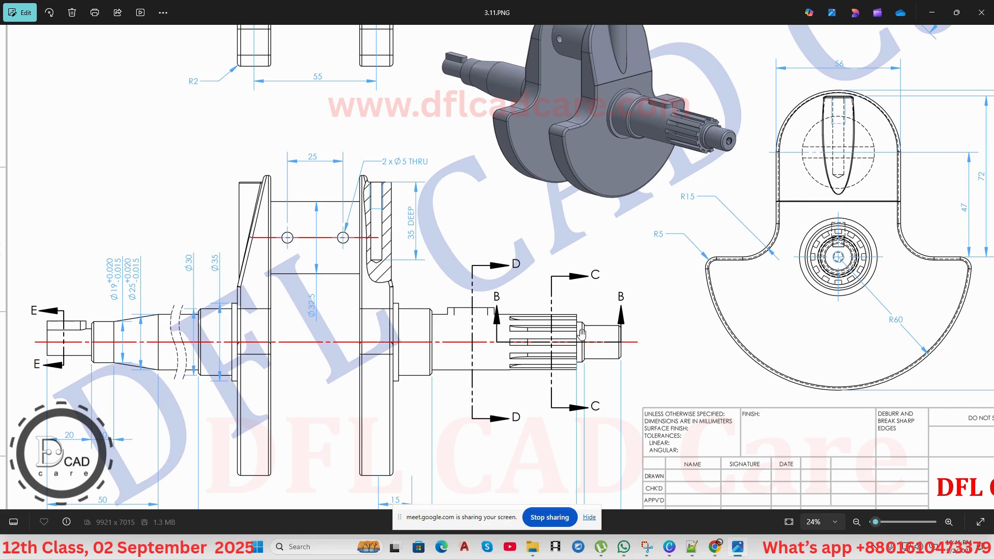
Step: Examine the splined end's stepped collar and section lines, and the corner radii of the crank web profile
scroll(513, 383, "down", 1)
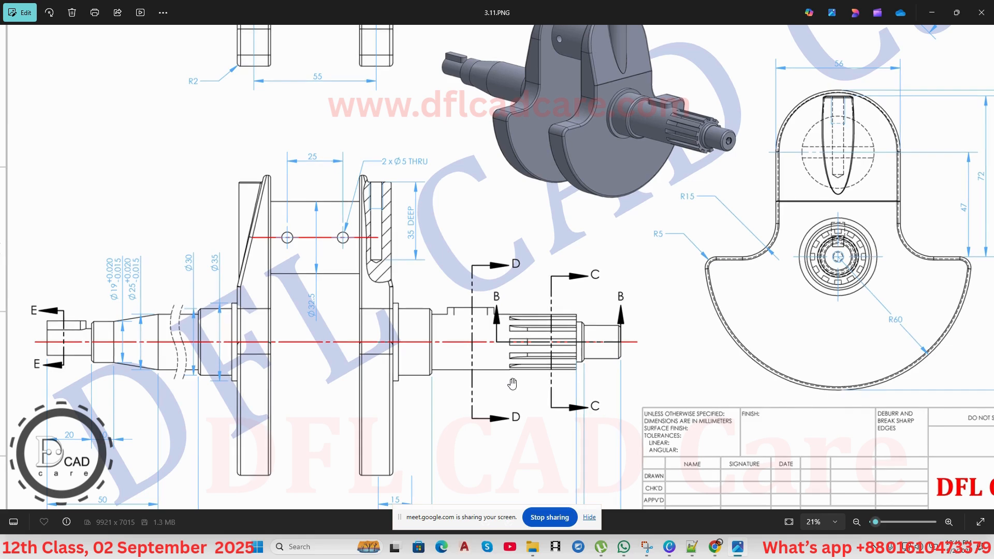
scroll(512, 383, "down", 1)
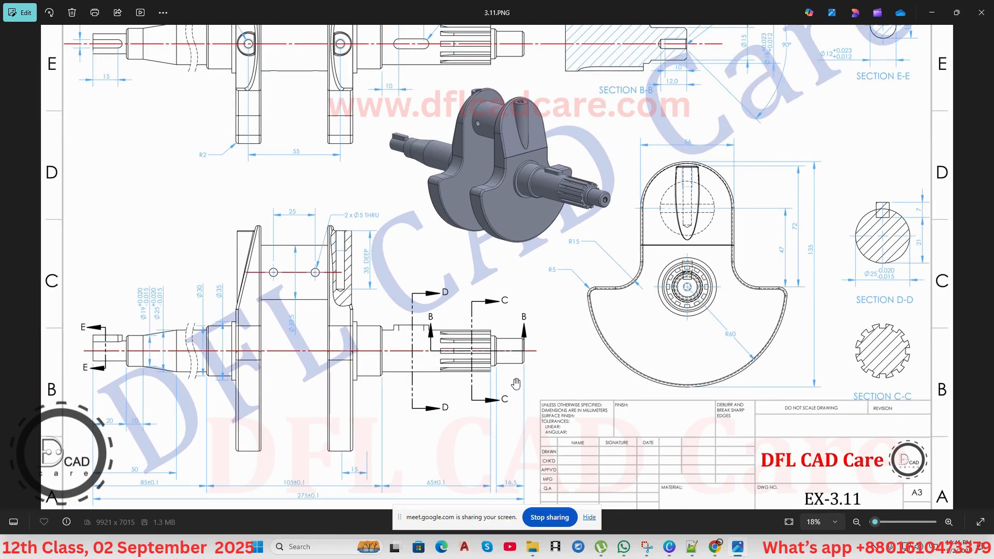
scroll(516, 383, "up", 10)
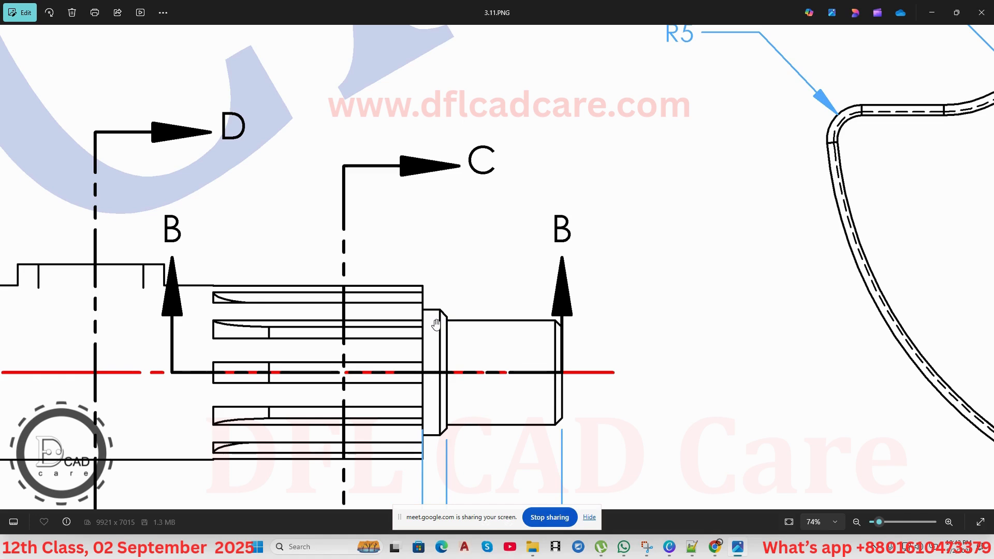
scroll(436, 324, "down", 5)
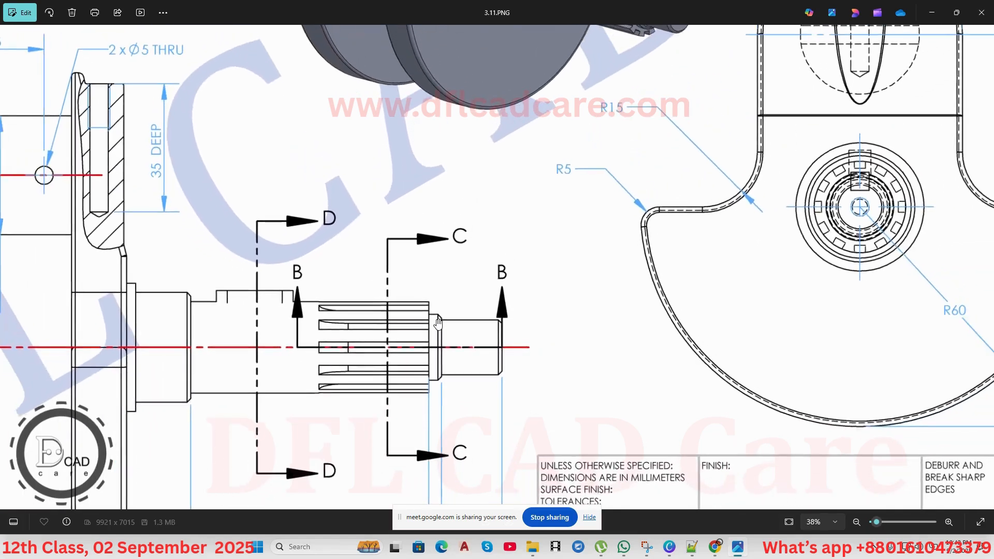
mouse_move(445, 330)
left_mouse_down()
mouse_move(476, 339)
mouse_move(443, 359)
left_mouse_up()
left_click_drag(699, 264, 662, 317)
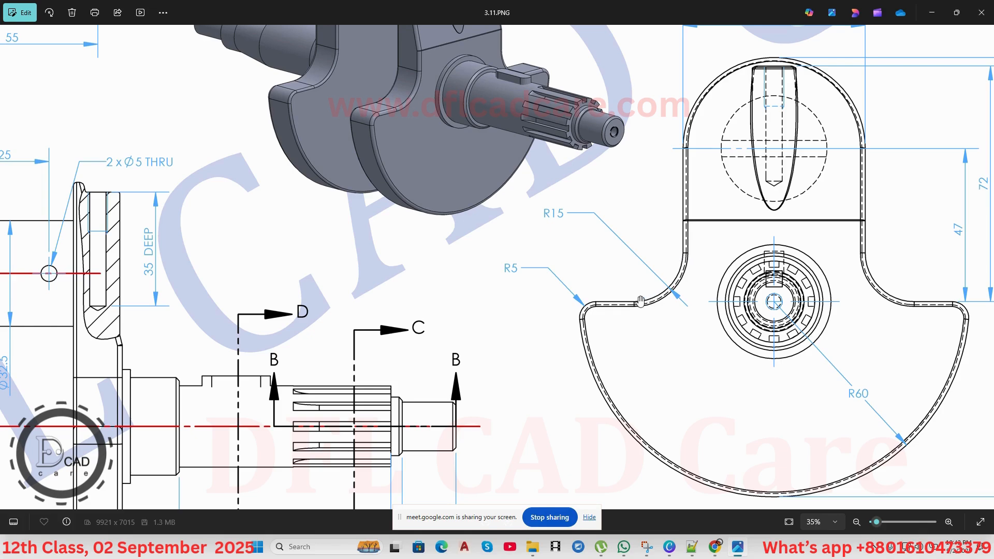
scroll(586, 313, "down", 2)
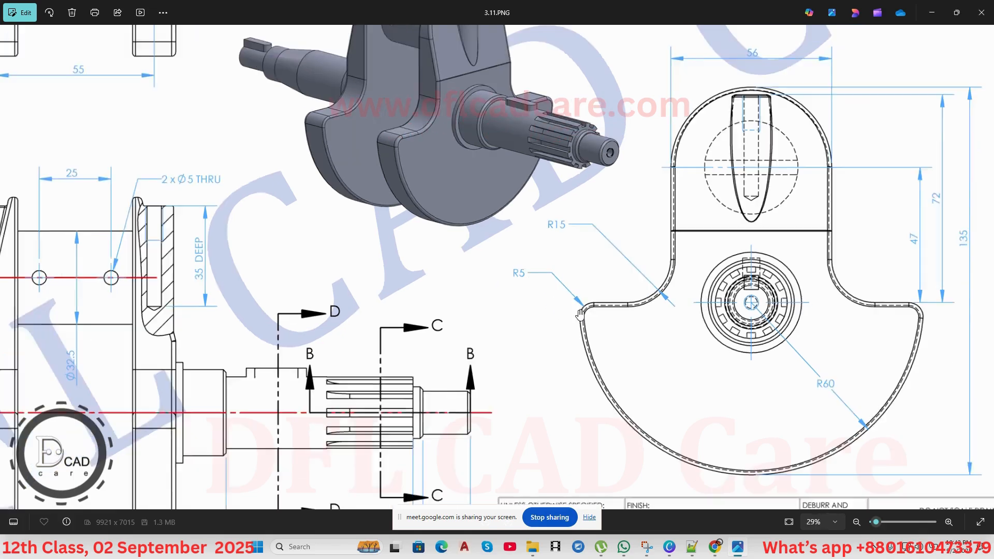
scroll(629, 335, "down", 2)
Step: Examine the tapered shaft end's diameters and lengths in the lower view and compare them with the isometric view
mouse_move(481, 321)
left_mouse_down()
mouse_move(626, 268)
mouse_move(655, 304)
left_mouse_up()
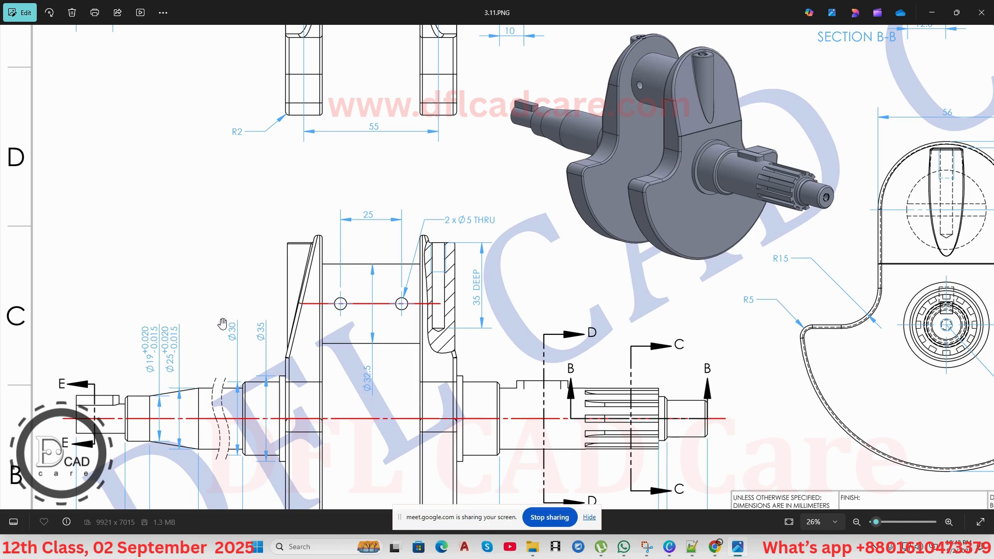
left_click_drag(205, 337, 206, 219)
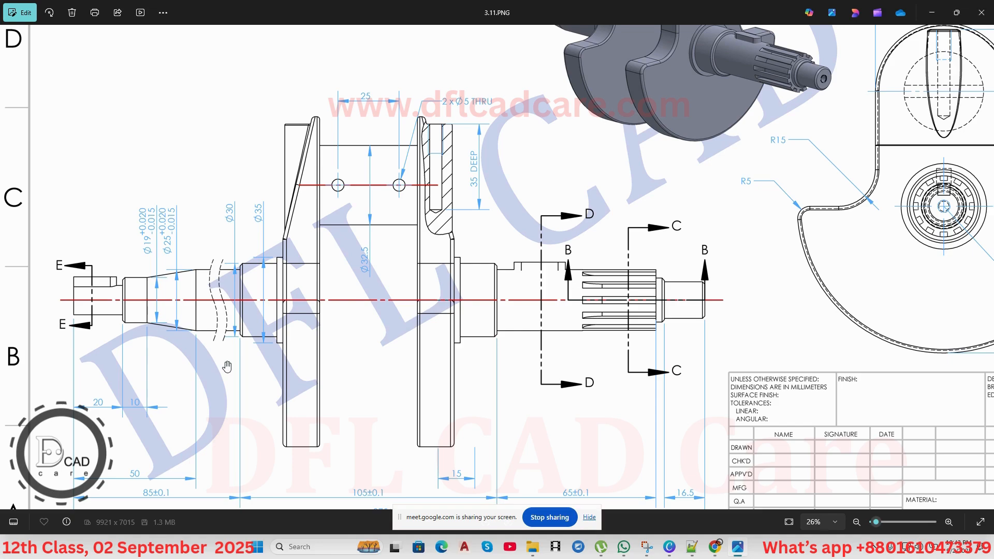
scroll(449, 303, "down", 2)
left_click_drag(493, 189, 479, 319)
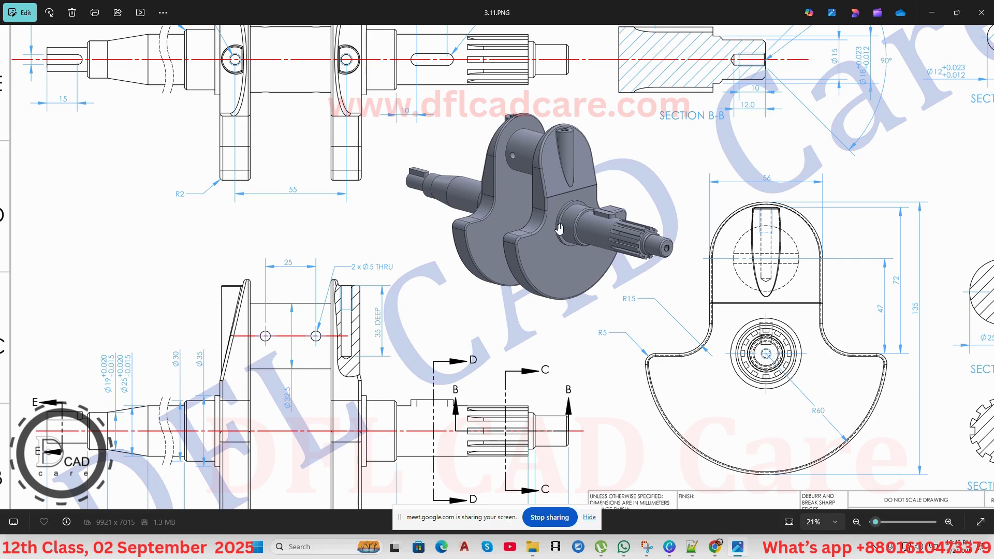
left_click_drag(413, 364, 429, 269)
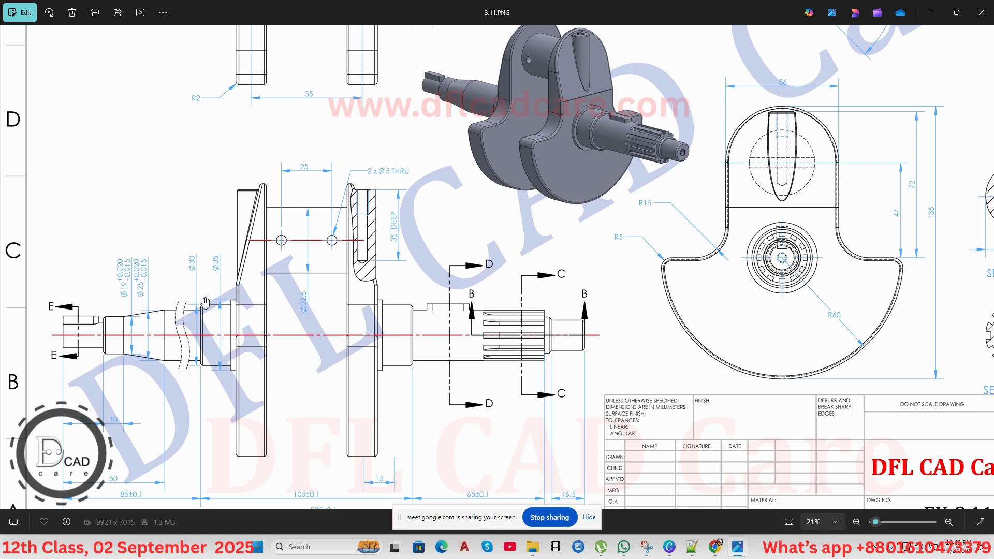
Step: Examine the crankpin's diameter, the spacing of its two through holes and the adjacent broken-out section
scroll(205, 303, "up", 1)
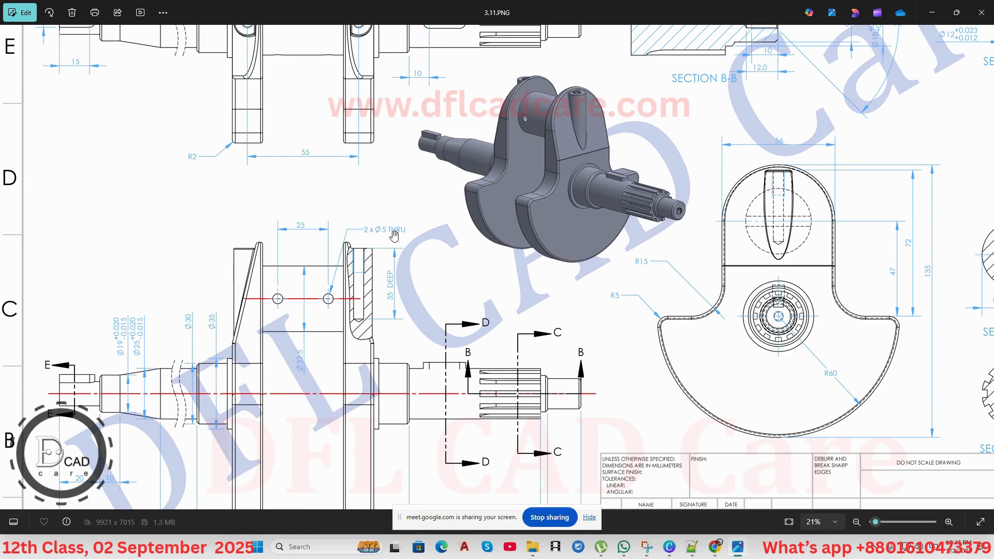
scroll(331, 303, "up", 5, "ctrl")
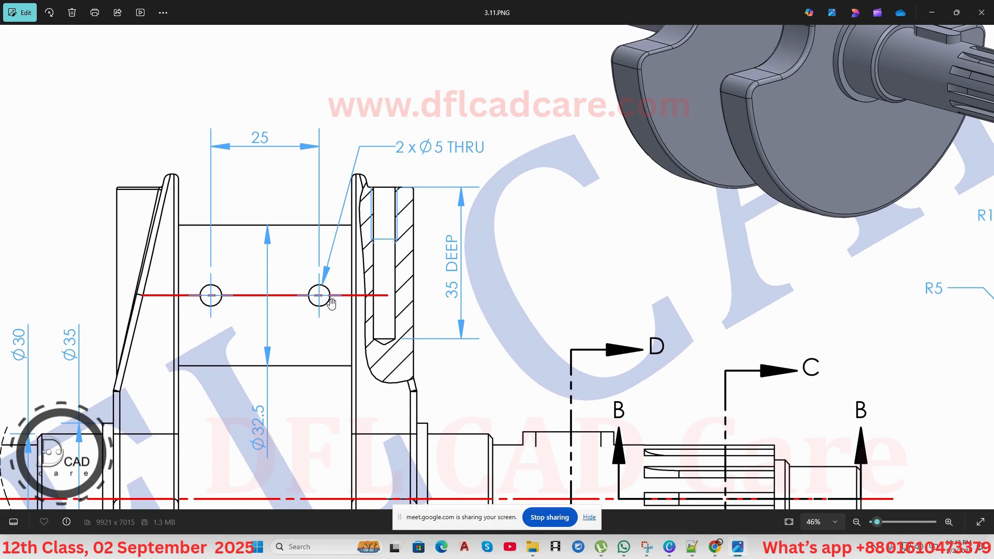
scroll(319, 309, "up", 1, "ctrl")
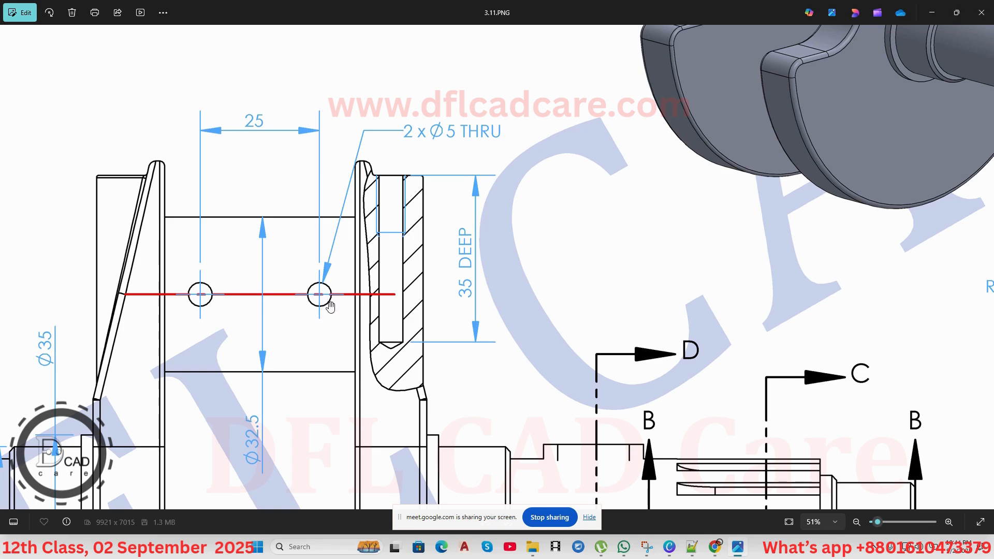
scroll(330, 306, "down", 3)
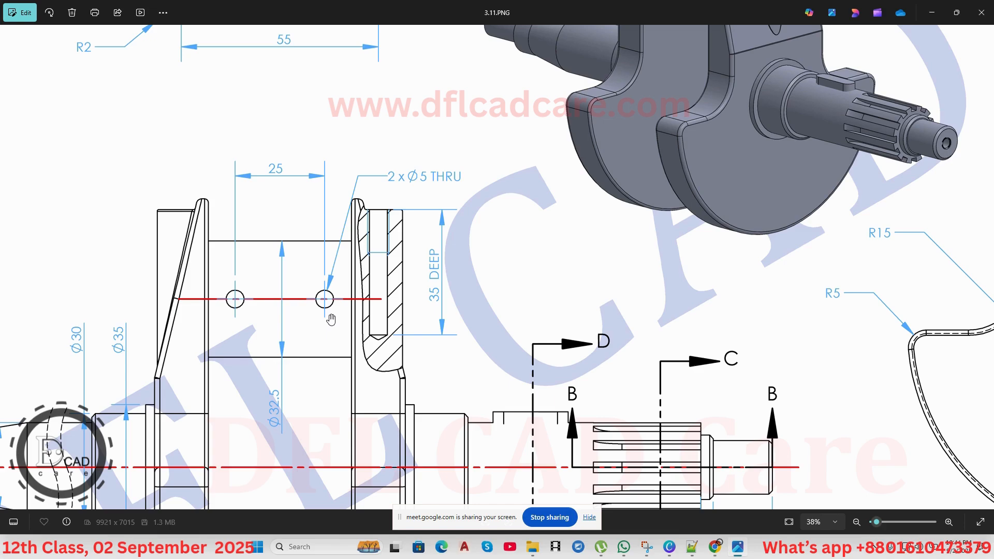
Step: Examine the spline groove profile in Section C-C and relate it to the splined shaft end and the isometric view
scroll(331, 318, "down", 3)
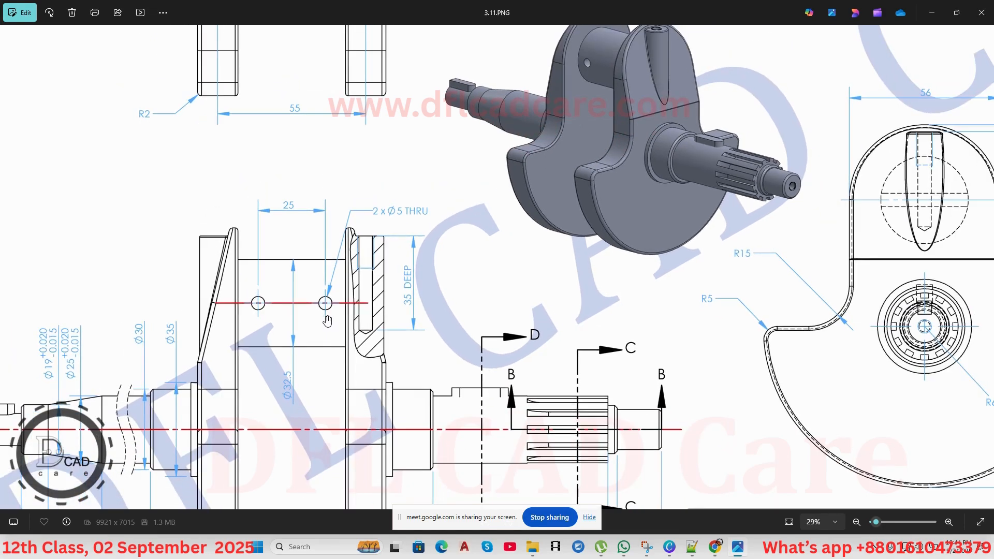
scroll(327, 321, "down", 2)
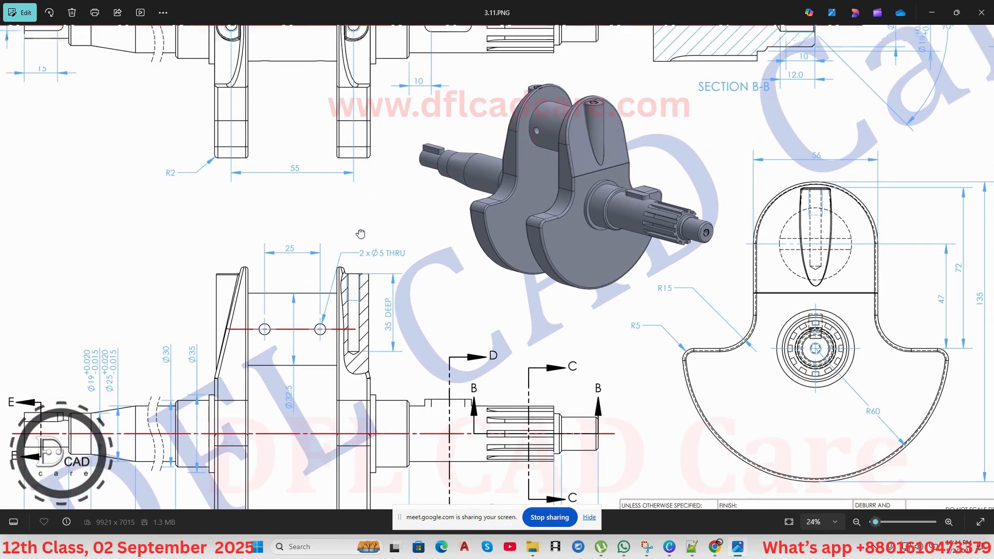
mouse_move(361, 234)
left_mouse_down()
mouse_move(314, 313)
mouse_move(221, 216)
left_mouse_up()
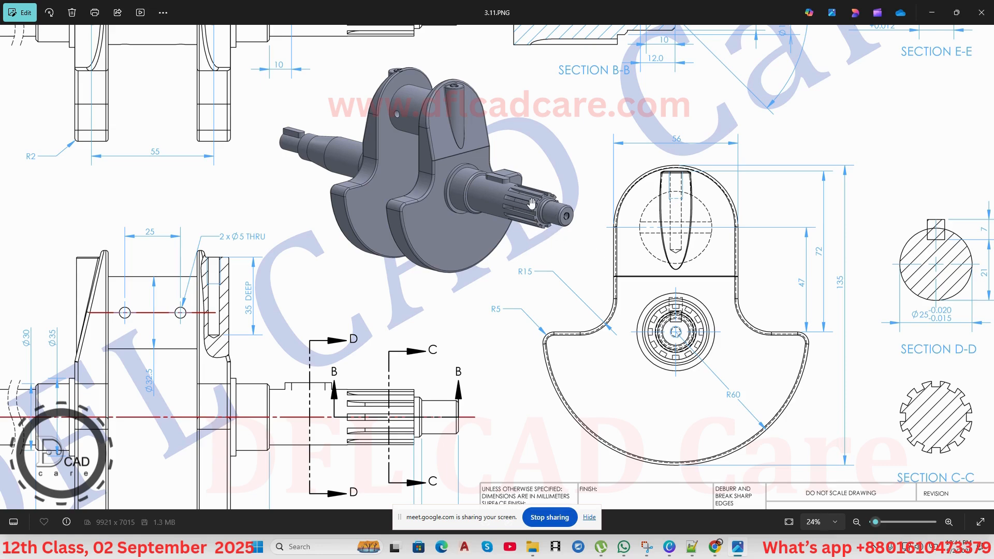
scroll(932, 362, "up", 5)
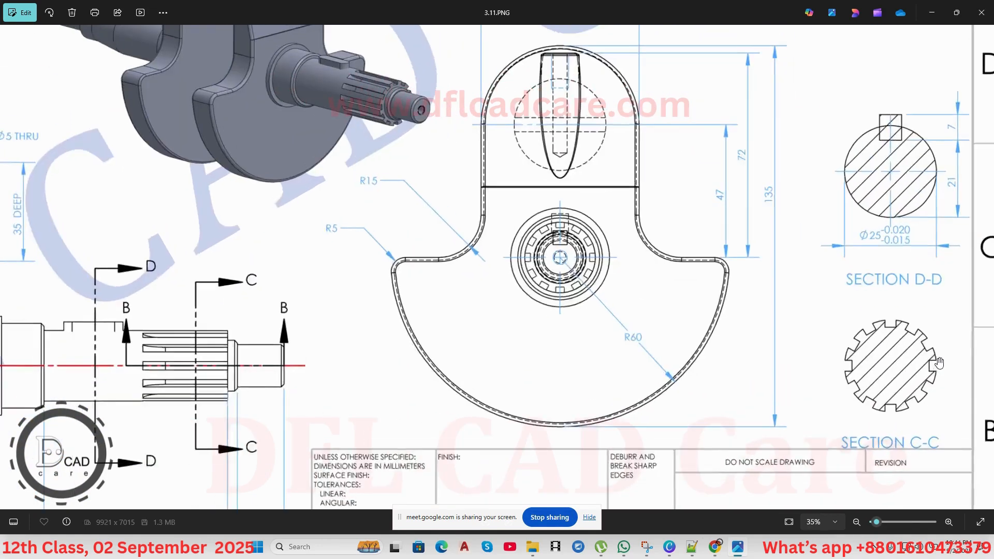
scroll(939, 358, "up", 4)
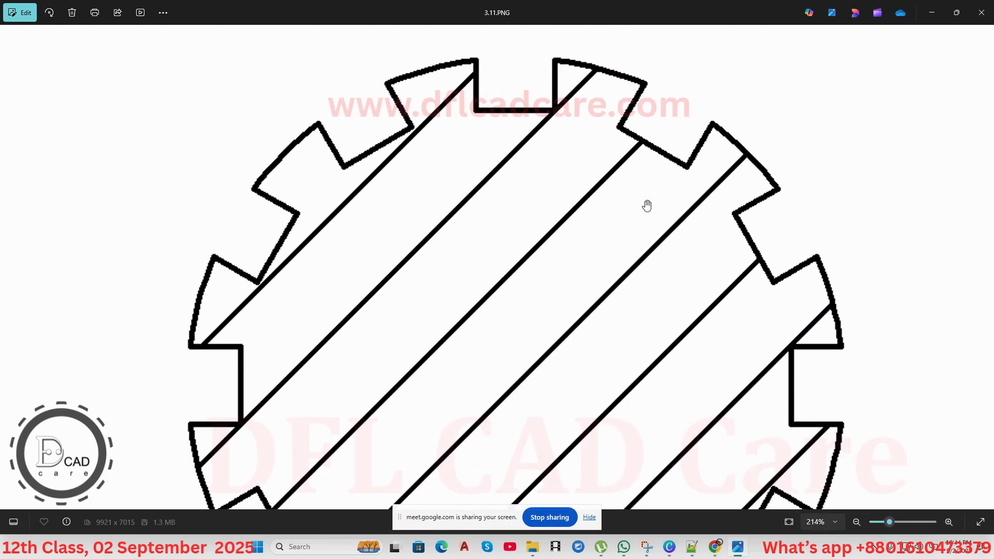
scroll(612, 218, "down", 1)
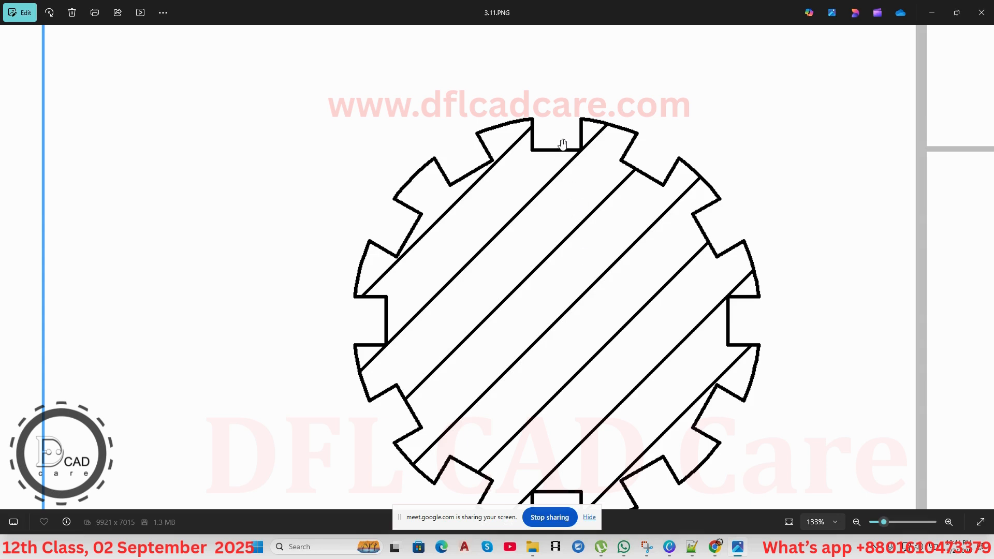
left_click_drag(567, 168, 543, 153)
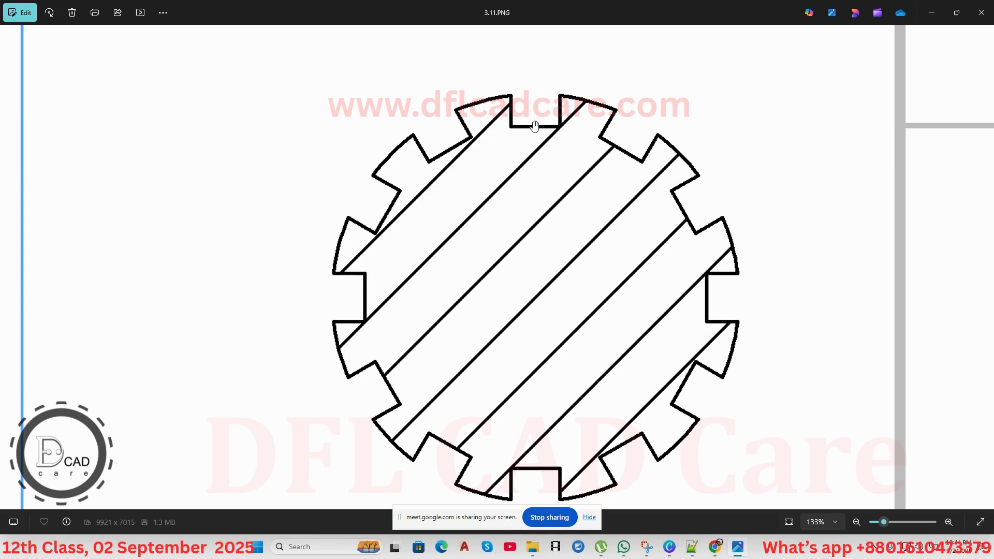
scroll(549, 142, "down", 2)
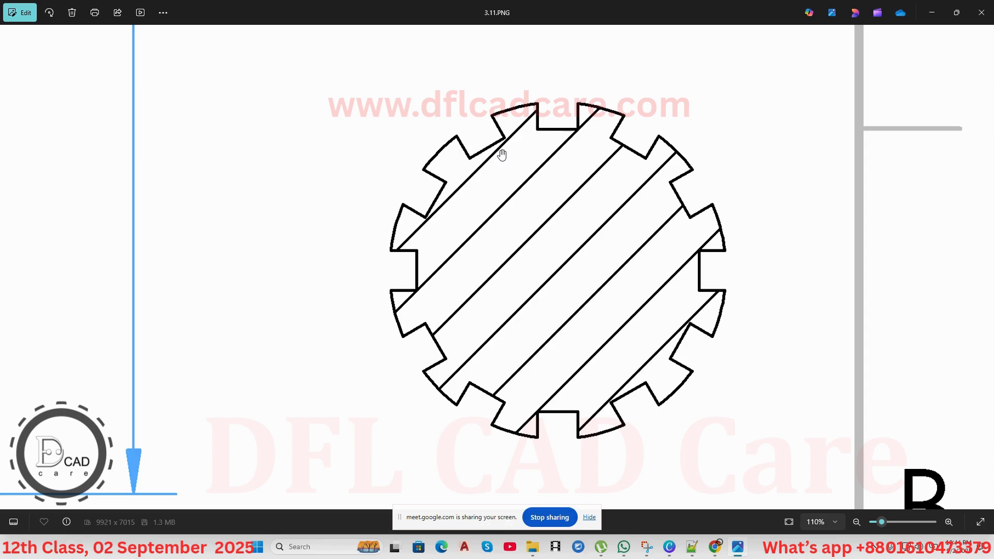
scroll(575, 233, "down", 1)
scroll(678, 255, "down", 4)
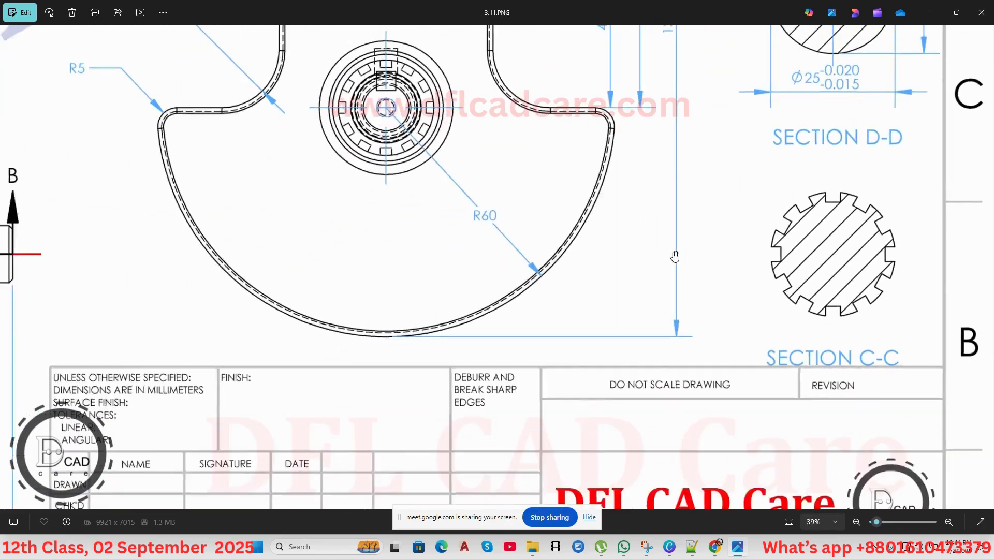
scroll(293, 243, "up", 4)
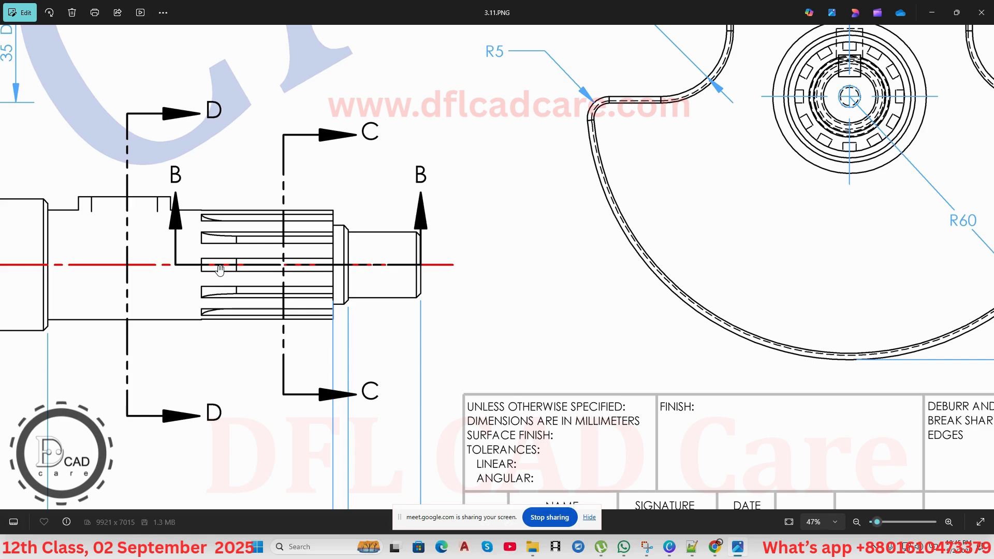
scroll(712, 348, "down", 2)
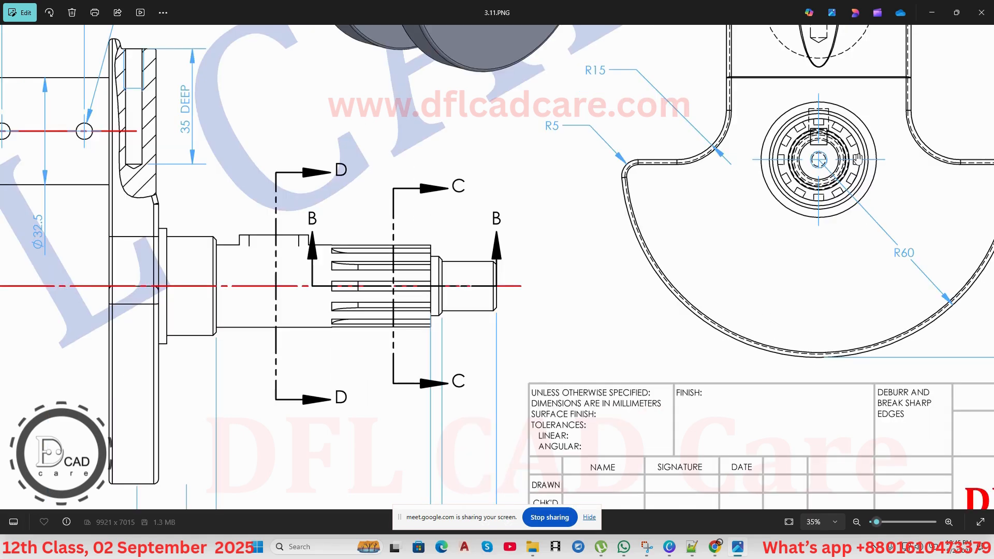
Step: Switch to the verified ex folder, open the 3.11 SOLIDWORKS drawing and look over its sheet
left_click(932, 13)
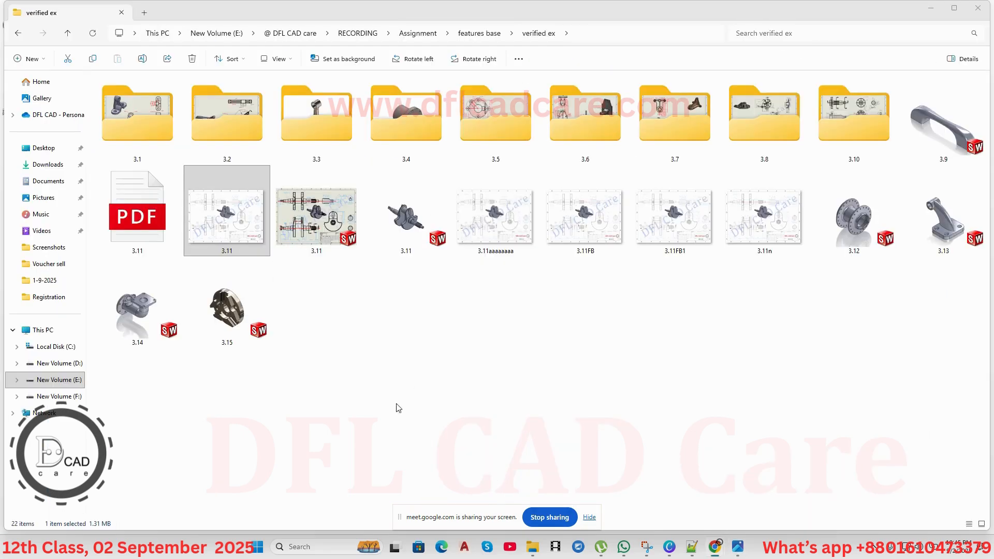
double_click(318, 217)
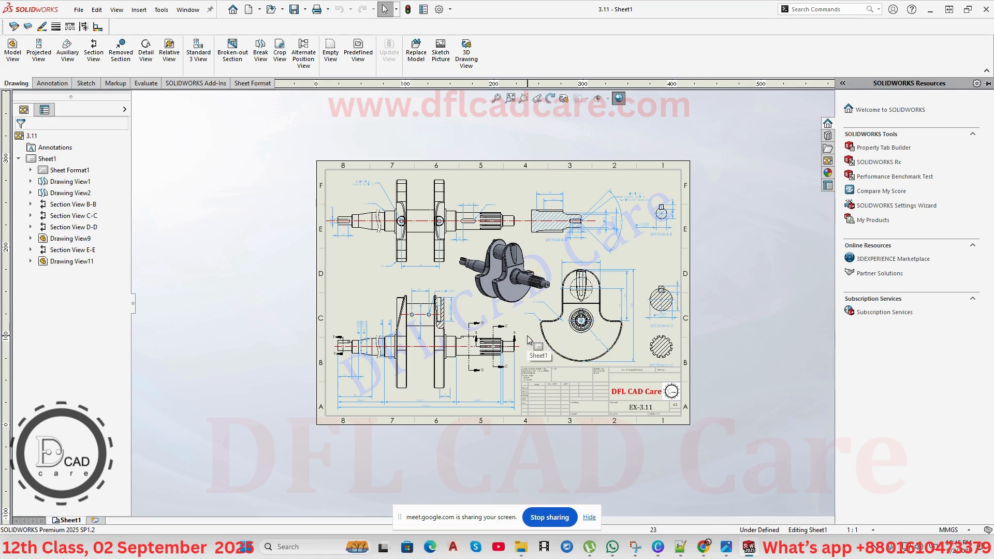
scroll(528, 340, "down", 2)
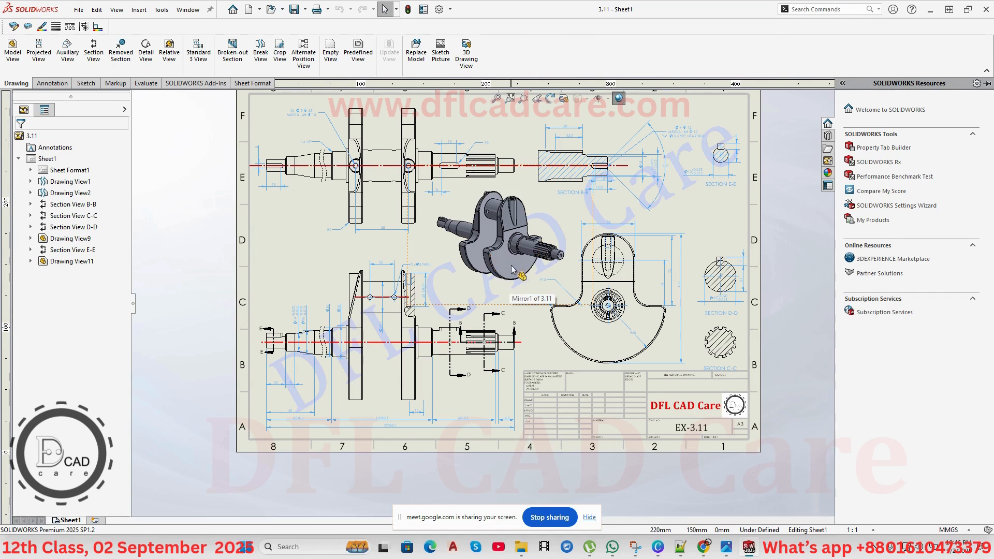
scroll(512, 269, "down", 2)
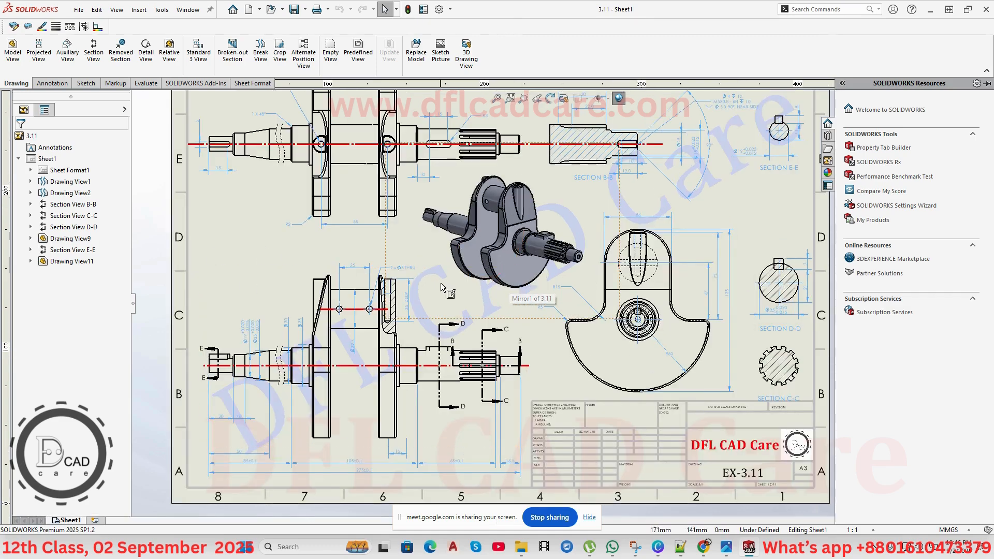
scroll(629, 425, "up", 2)
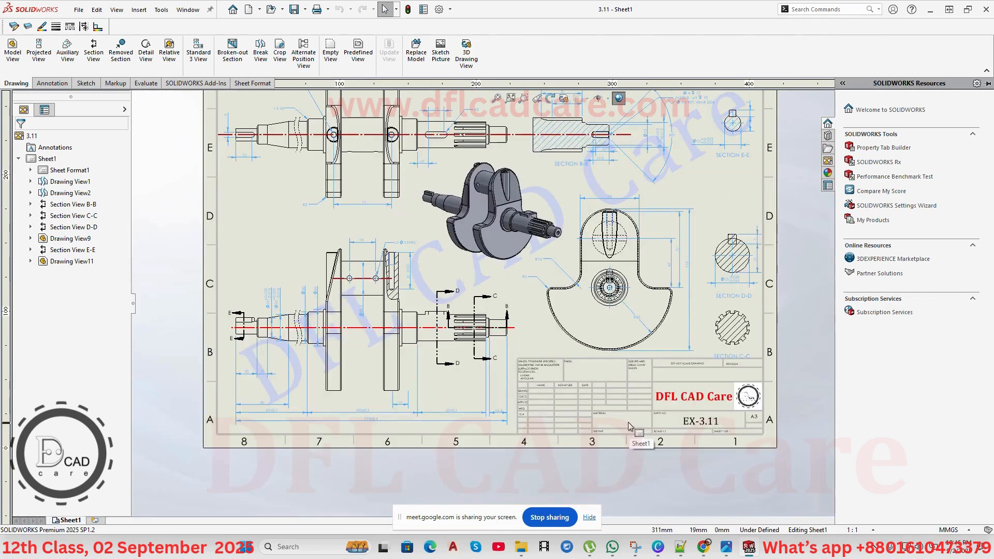
scroll(628, 424, "up", 2)
scroll(619, 422, "down", 2)
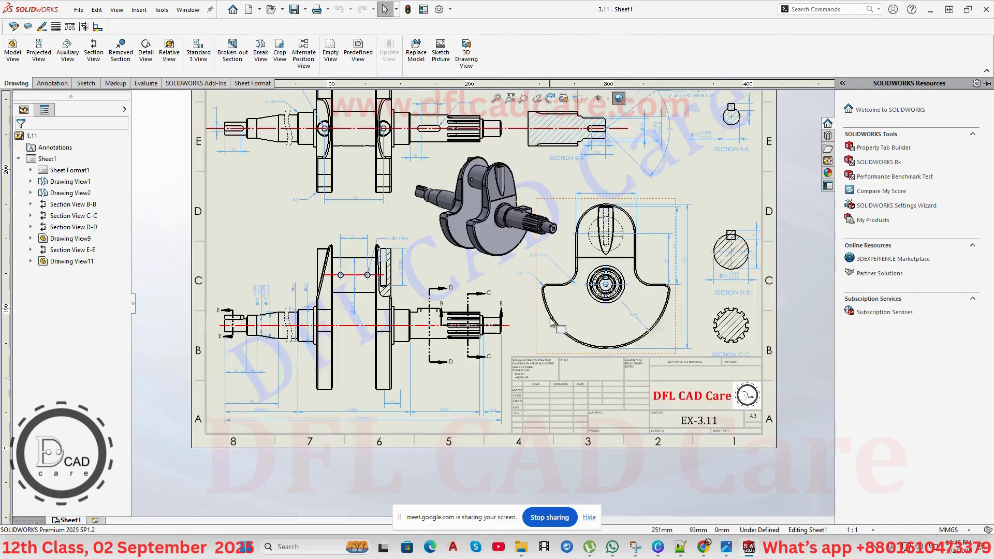
scroll(541, 359, "down", 1)
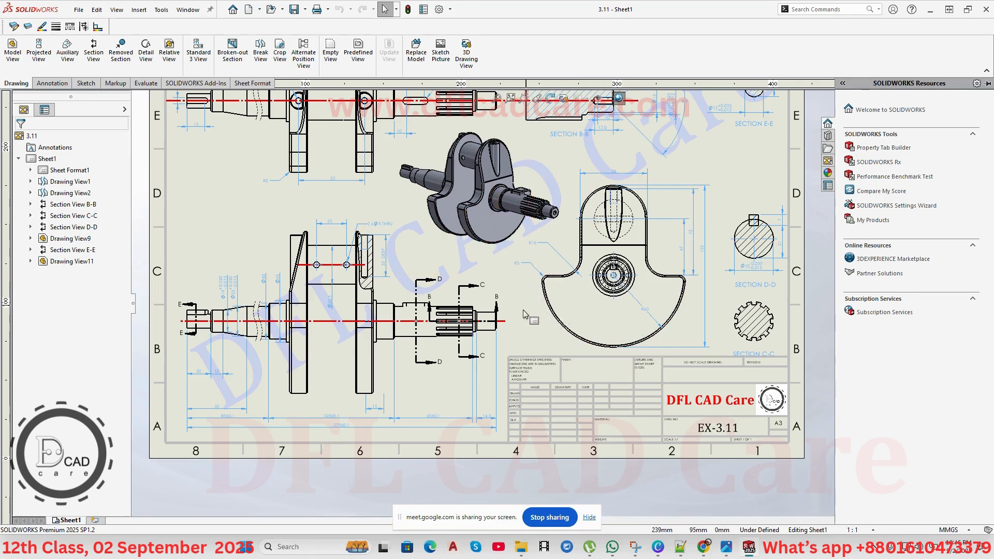
scroll(501, 293, "down", 3)
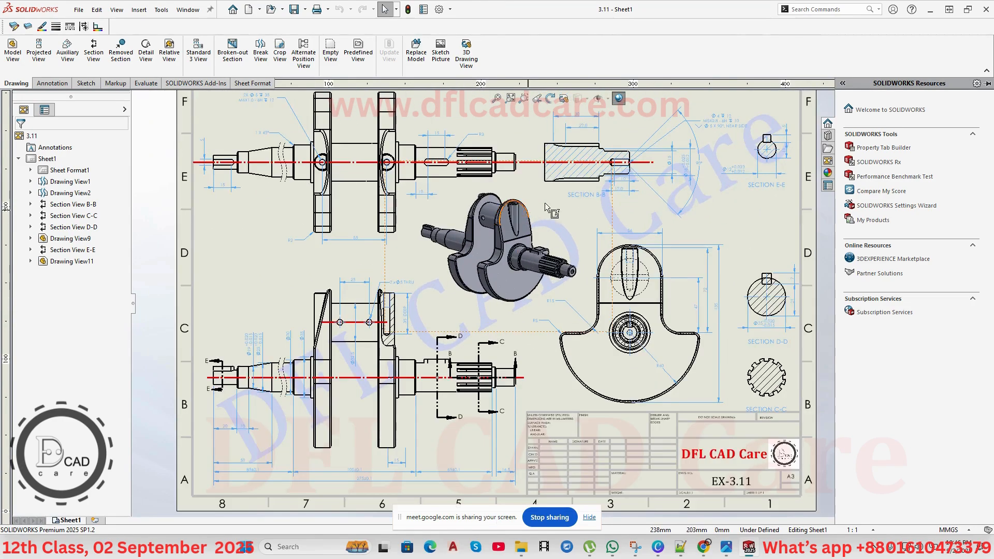
Step: Open the crankshaft part model from the drawing's shaded pictorial view
scroll(529, 227, "down", 1)
left_click(509, 228)
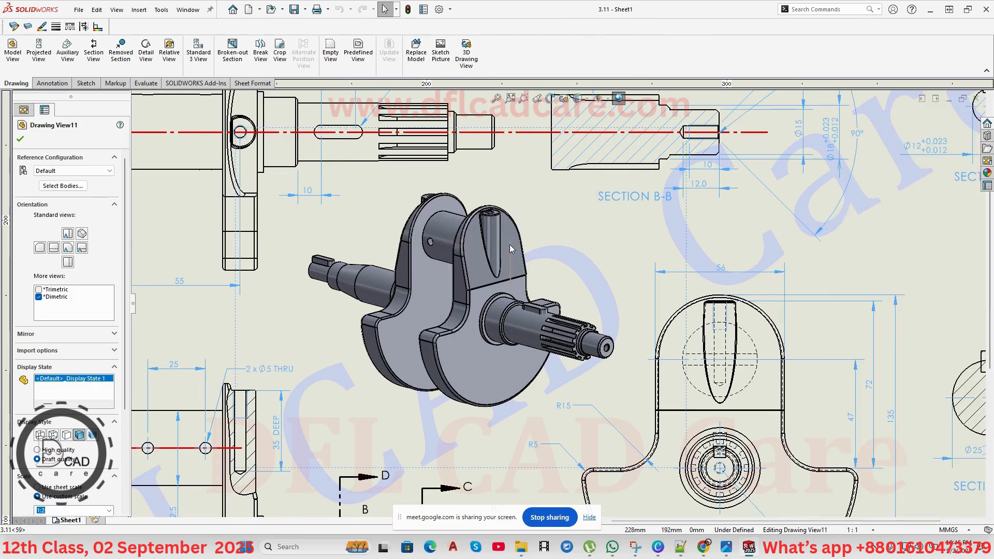
left_click(506, 251)
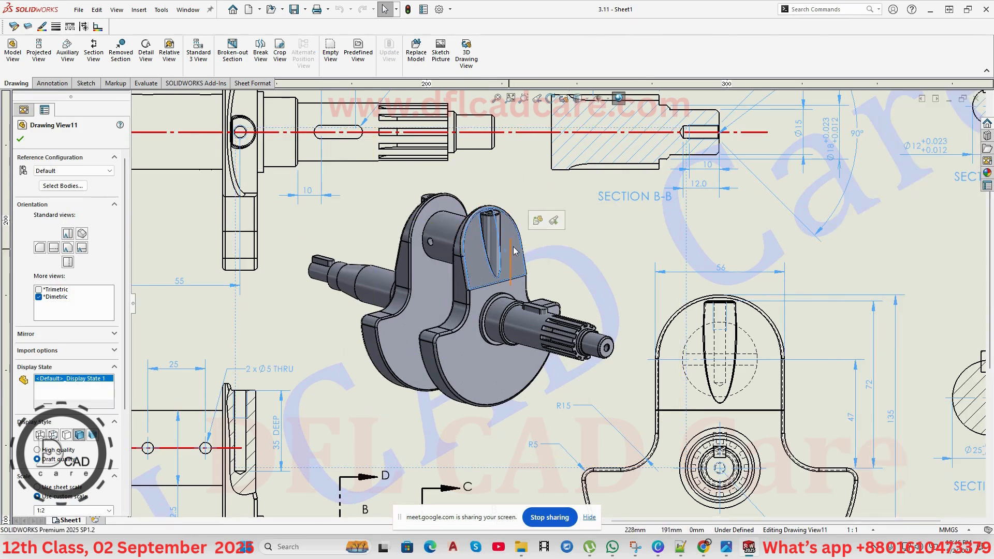
left_click(539, 222)
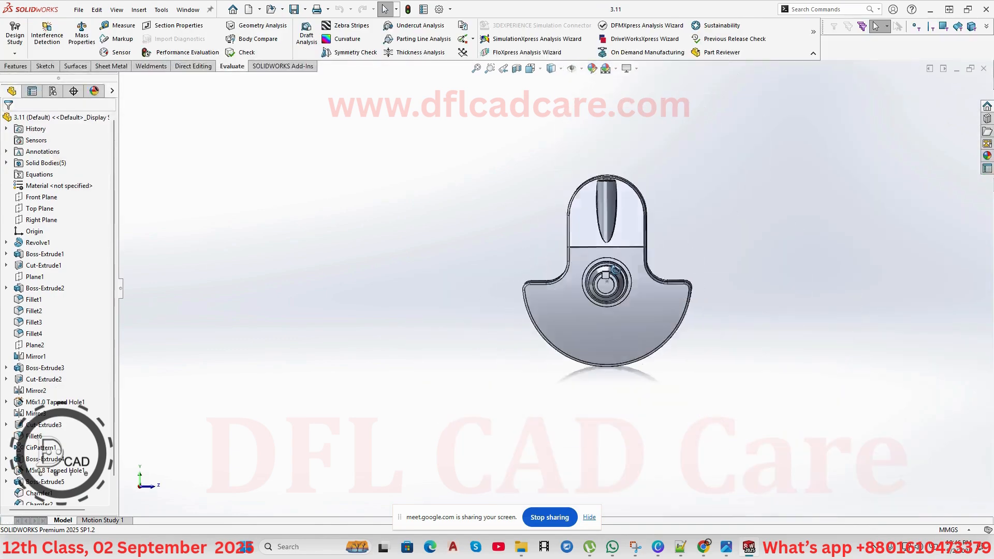
Step: Inspect the splined shaft end and identify the circular pattern that makes its grooves
middle_click_drag(615, 270, 714, 309)
scroll(782, 291, "down", 3)
middle_click_drag(781, 291, 704, 292)
scroll(704, 291, "down", 5)
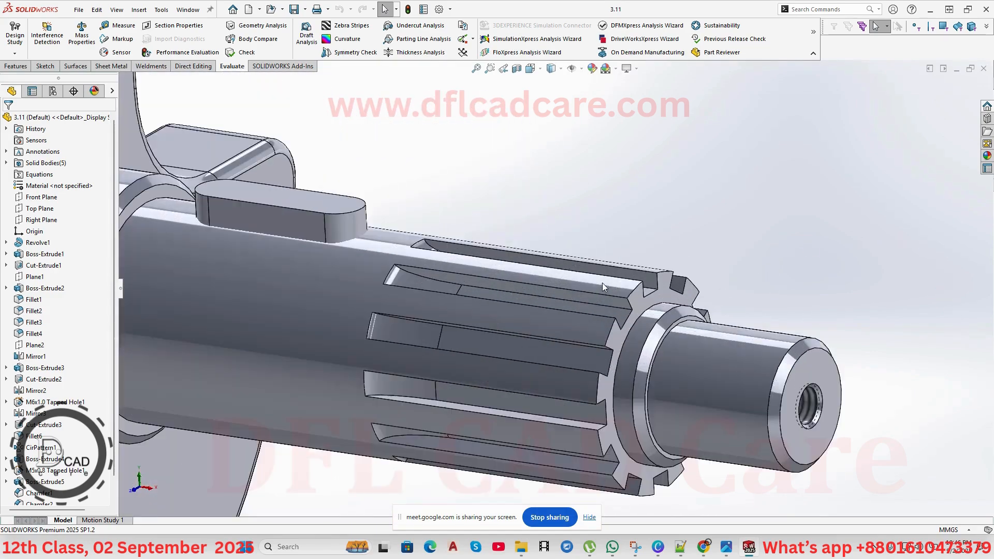
scroll(601, 283, "down", 4)
left_click(530, 300)
scroll(531, 303, "up", 5)
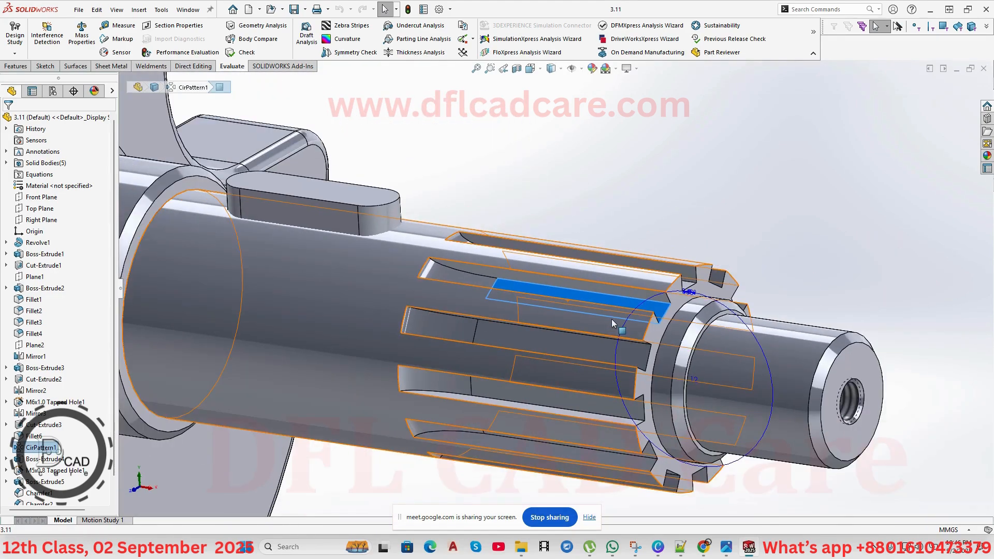
Step: Display the dimensions of the Cut-Extrude3 spline groove and examine its profile at the shaft's end face
left_click(39, 424)
mouse_move(508, 293)
middle_mouse_down()
mouse_move(677, 296)
mouse_move(677, 288)
mouse_move(590, 241)
mouse_move(535, 246)
mouse_move(558, 309)
mouse_move(595, 309)
middle_mouse_up()
scroll(683, 295, "down", 3)
scroll(691, 301, "down", 4)
scroll(595, 311, "up", 4)
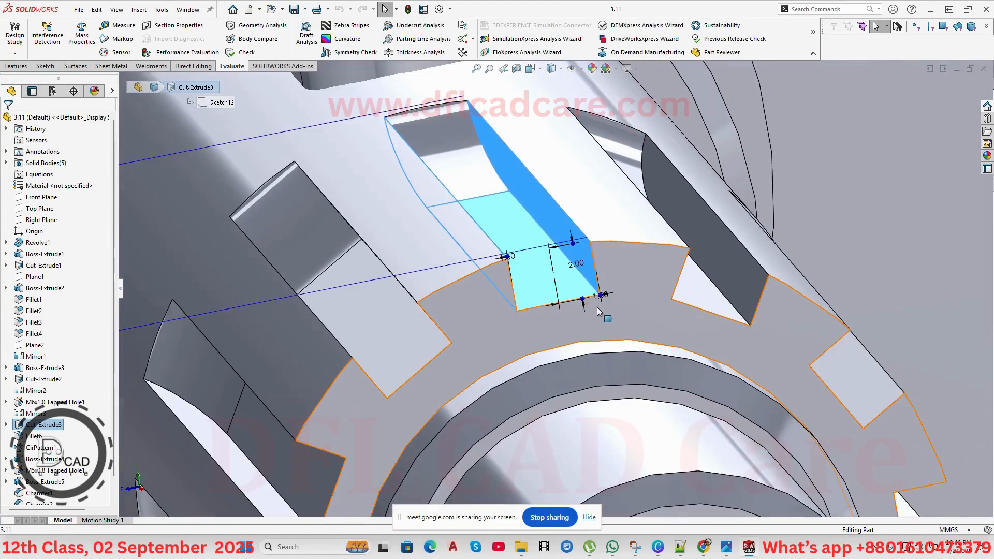
scroll(577, 301, "up", 3)
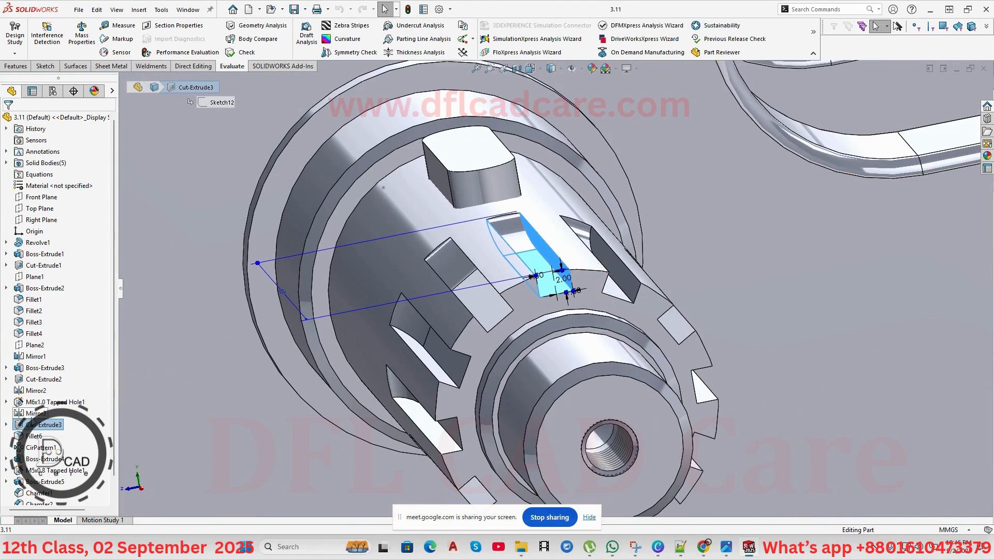
Step: Select Sketch12 under Cut-Extrude3, orient the view normal to it and examine the groove's sketch dimensions
left_click(6, 425)
left_click(52, 436)
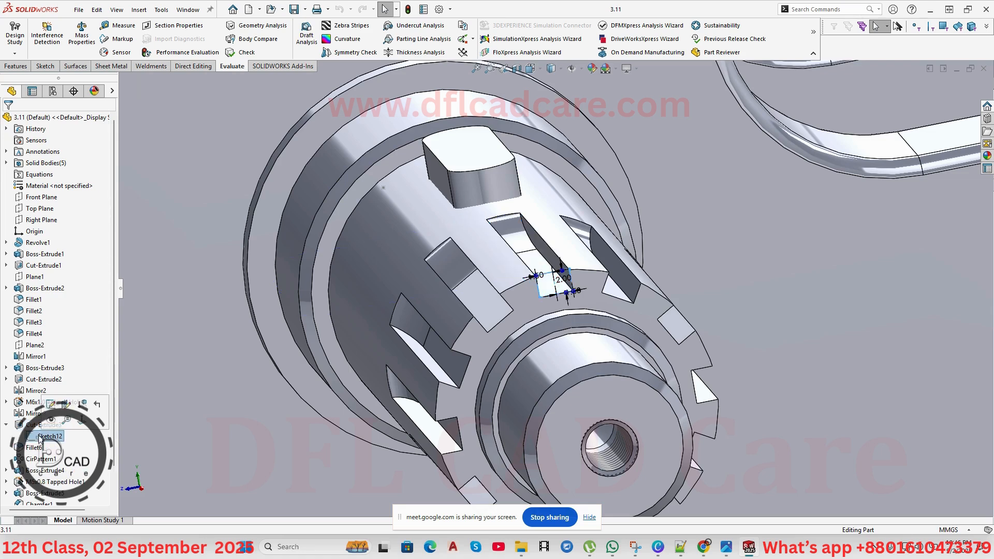
left_click(82, 403)
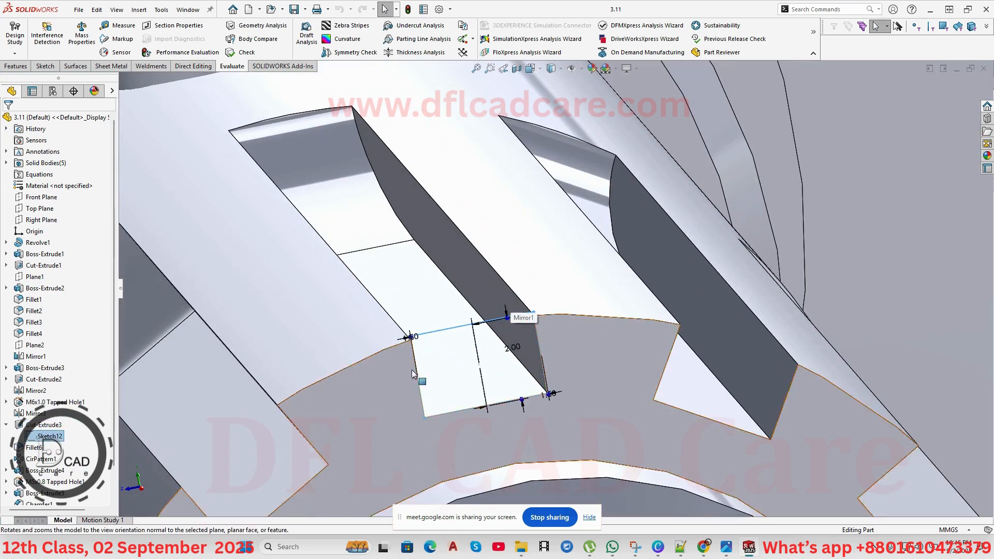
scroll(569, 380, "up", 3)
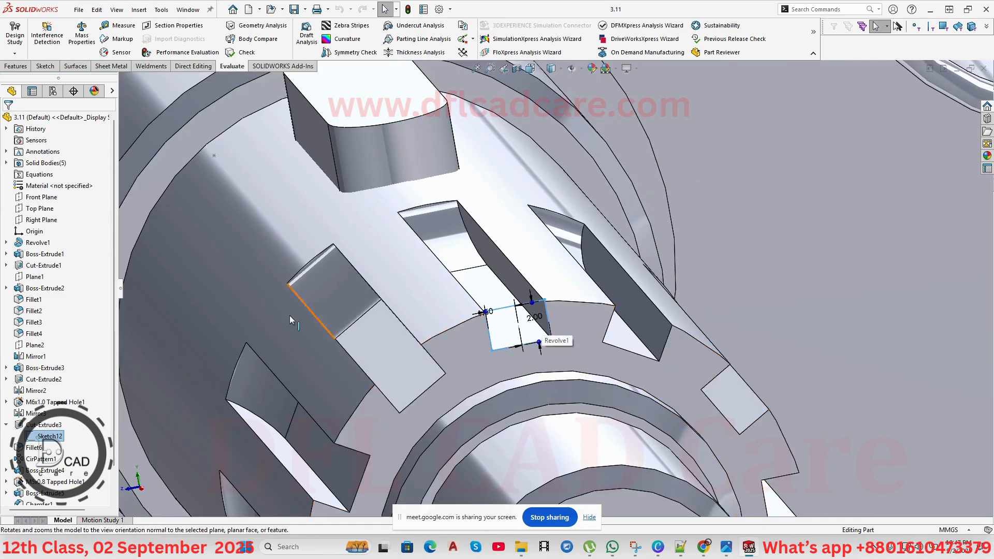
Step: Select the Cut-Extrude3 groove again and check its extrusion depth along the shaft
left_click(44, 424)
middle_click_drag(377, 356, 207, 404)
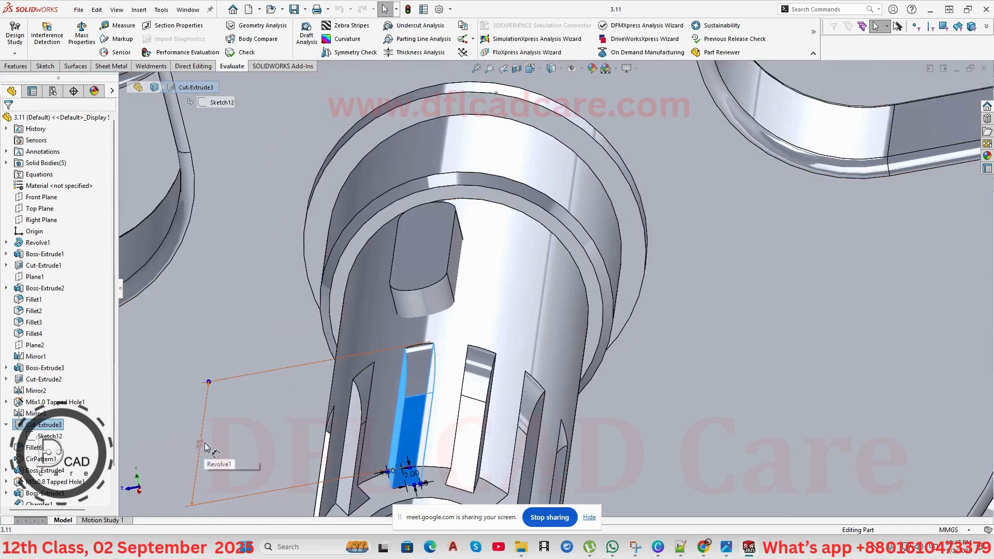
left_click(420, 411)
scroll(420, 411, "down", 5)
middle_click_drag(421, 411, 469, 318)
scroll(546, 331, "up", 4)
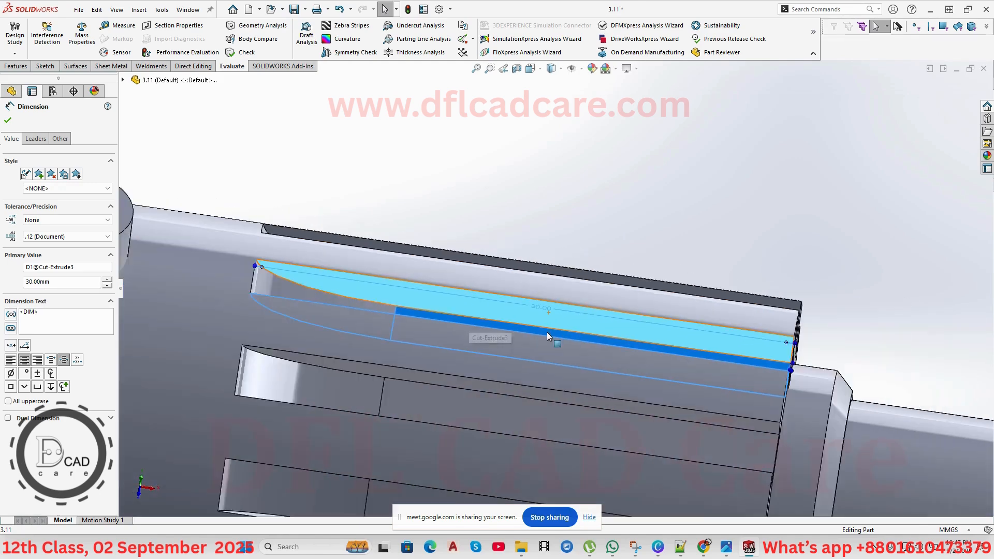
Step: Open the Fillet6 asymmetric fillet at the groove's inner end for editing to inspect its parameters
left_click(640, 222)
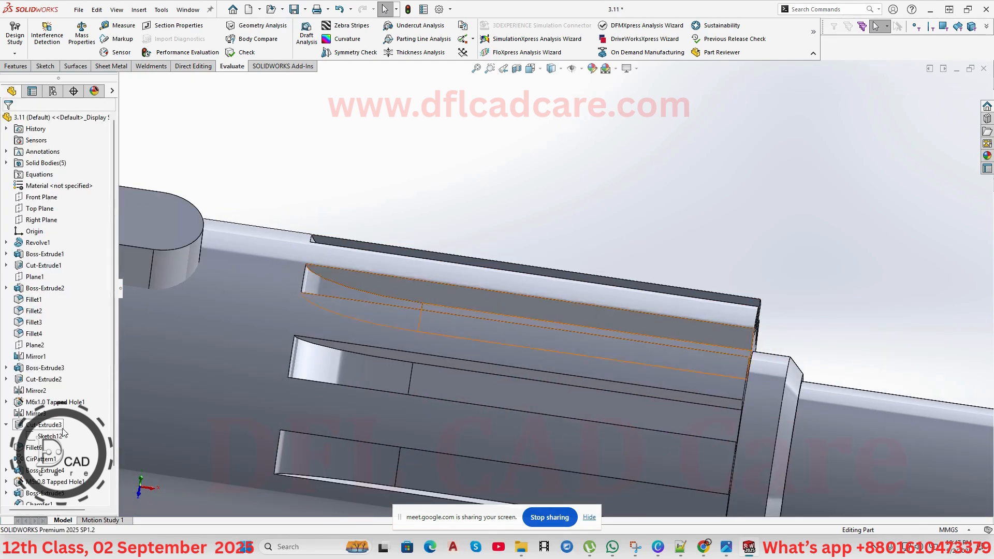
left_click(316, 284)
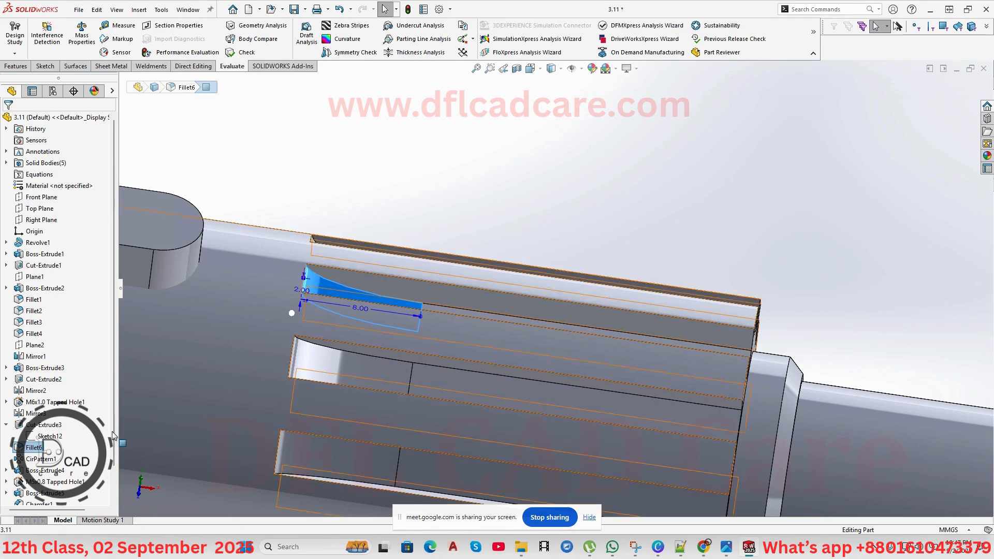
left_click(30, 451)
left_click(38, 427)
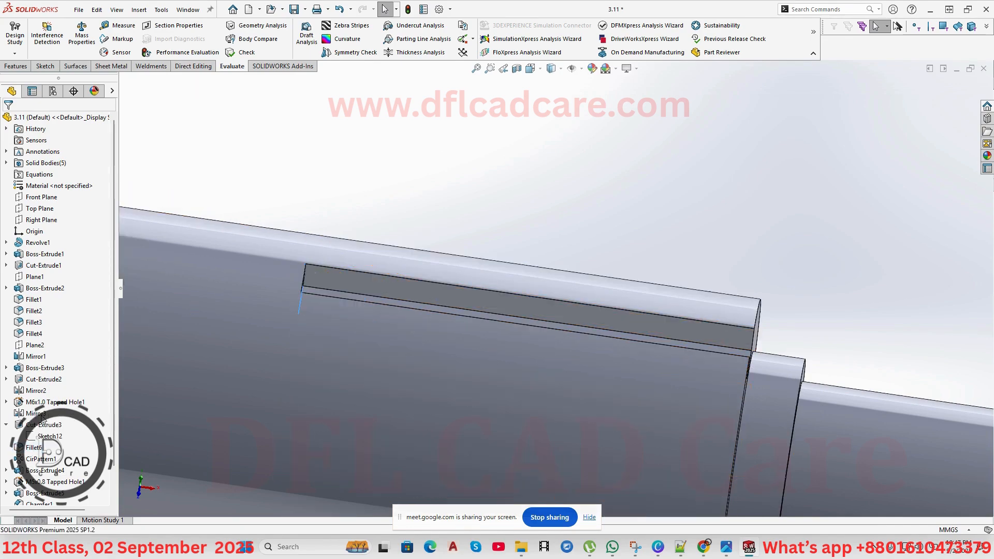
scroll(346, 385, "up", 2)
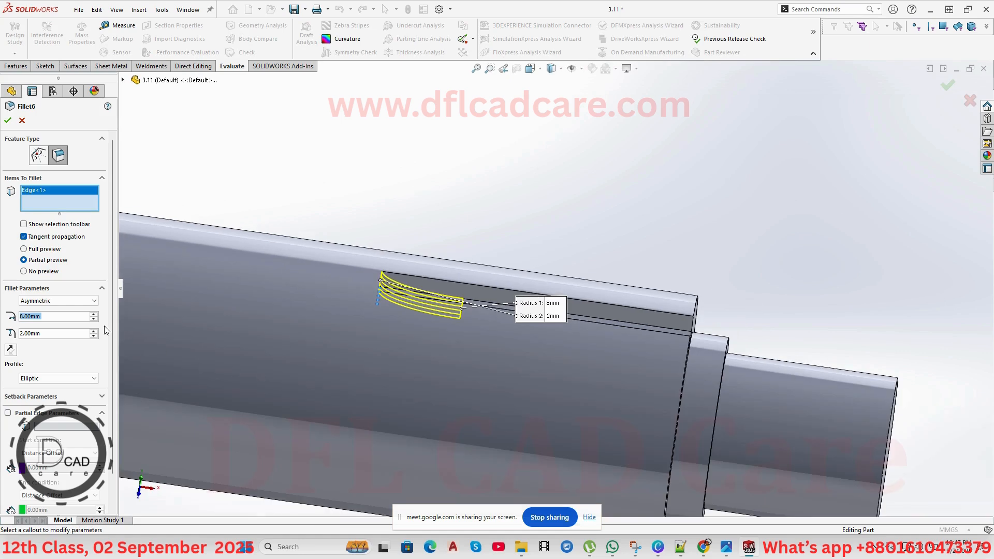
Step: Check the symmetric and asymmetric options of Fillet6, keep Asymmetric, and leave the fillet without applying changes
left_click(57, 302)
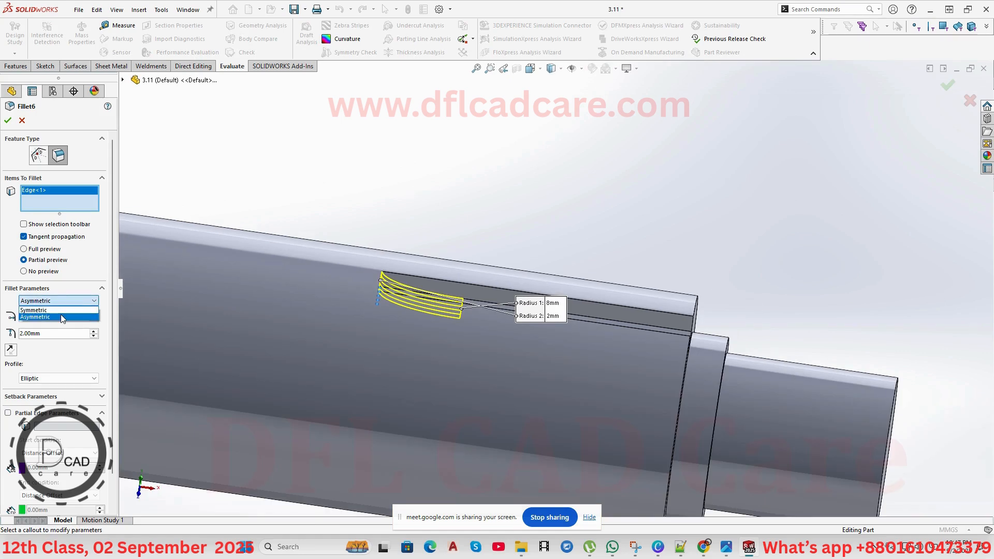
left_click(62, 318)
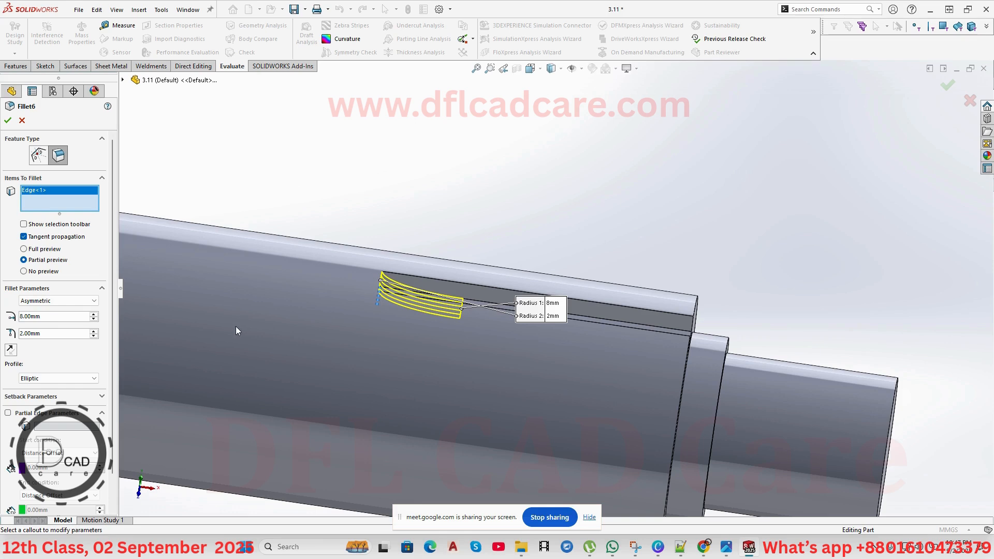
scroll(415, 336, "up", 2)
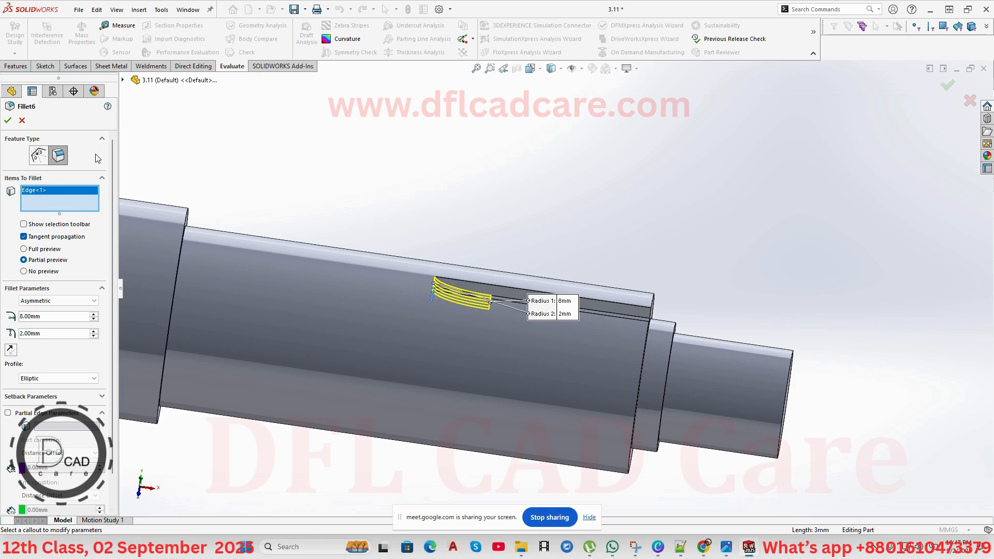
left_click(23, 125)
Step: Examine the crankshaft's splined end and the curved inner ends of the patterned grooves from several angles
middle_click_drag(485, 238, 437, 306)
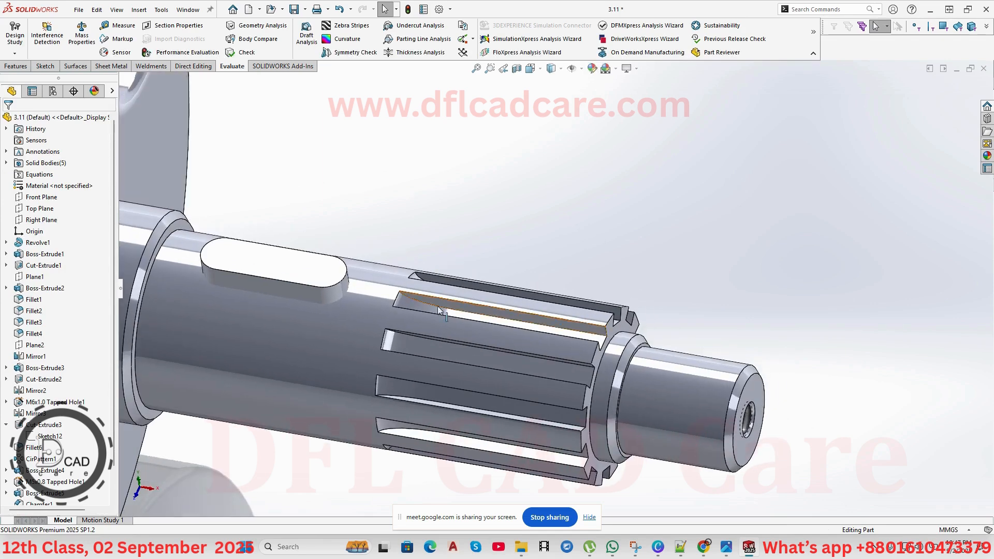
scroll(427, 317, "up", 2)
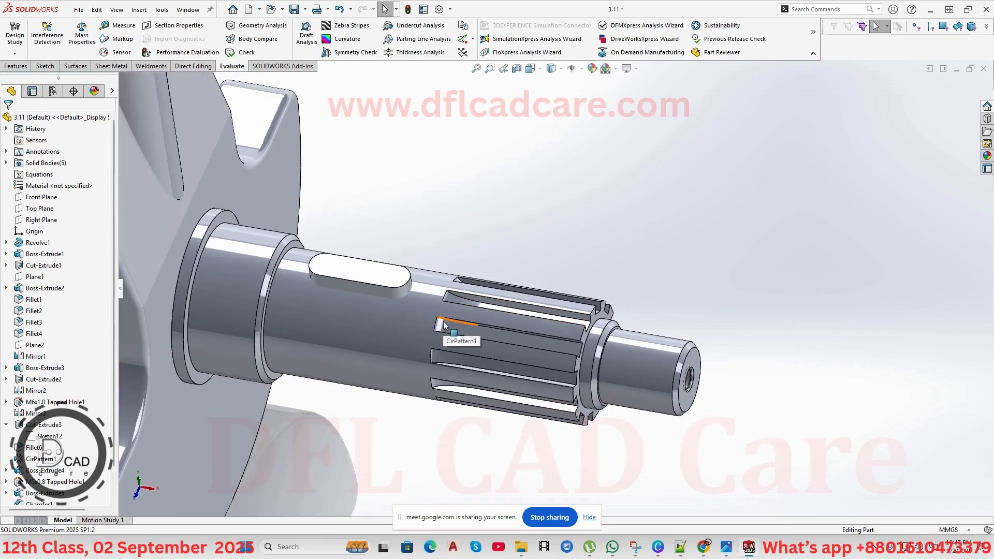
scroll(429, 346, "up", 4)
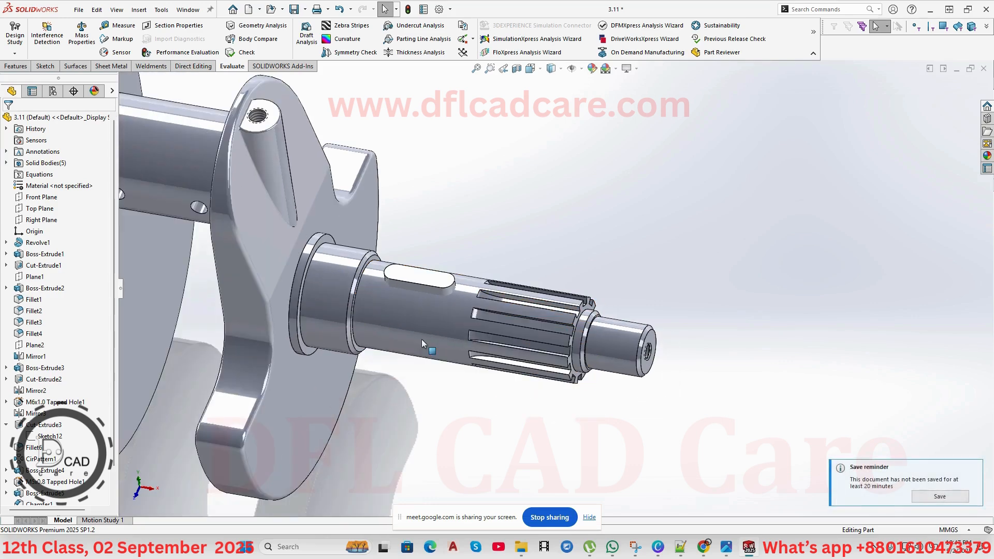
middle_click_drag(414, 336, 412, 268)
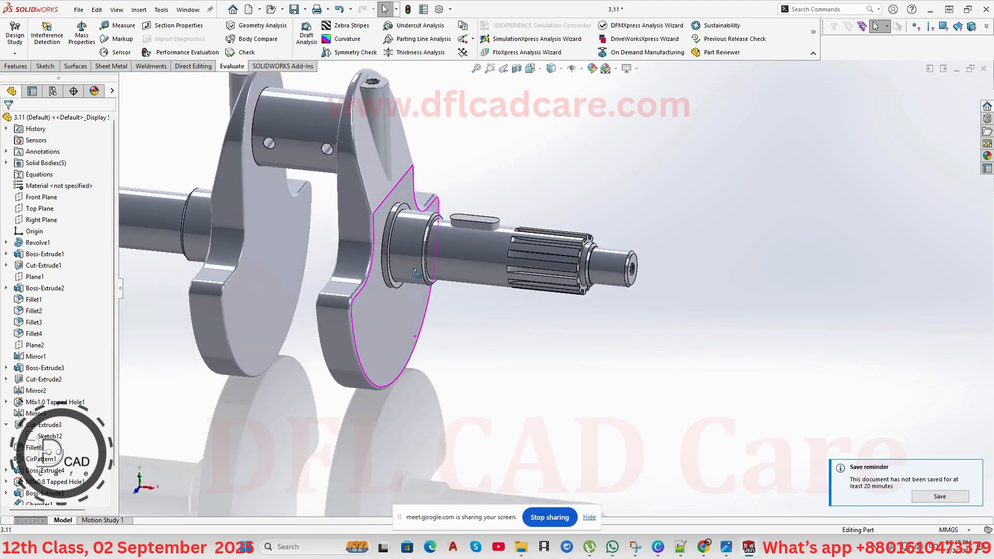
scroll(333, 269, "up", 2)
middle_click_drag(334, 267, 366, 262)
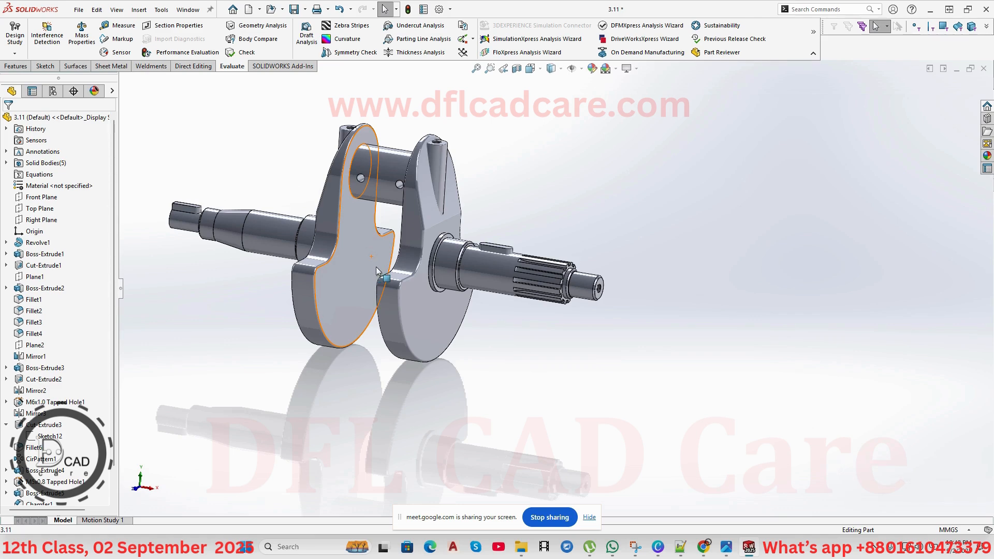
middle_click_drag(376, 270, 351, 248)
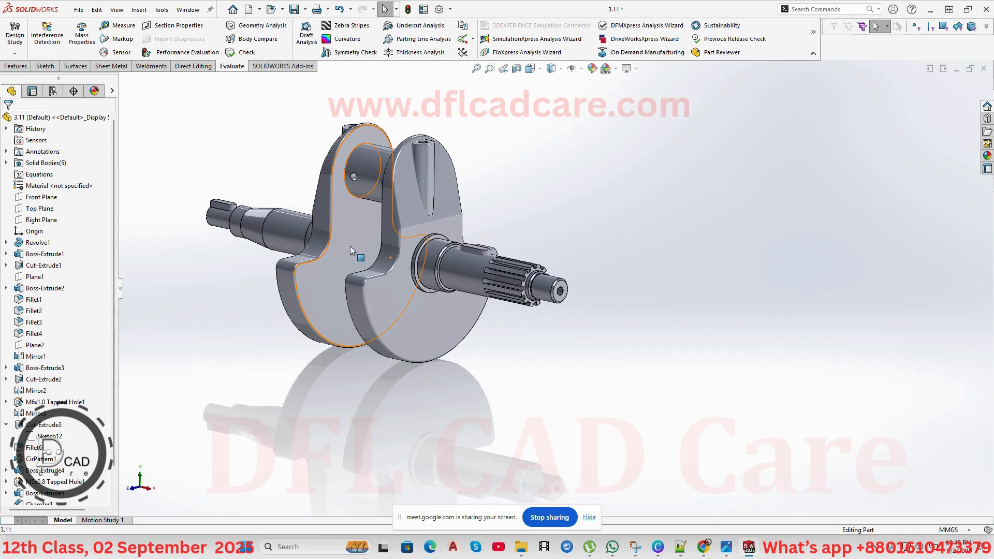
scroll(498, 281, "down", 6)
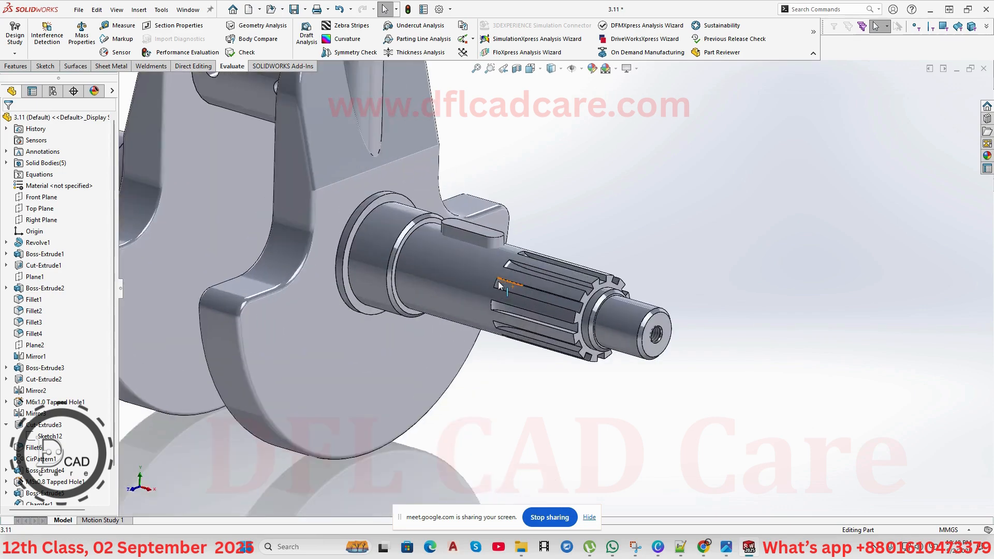
scroll(518, 272, "down", 3)
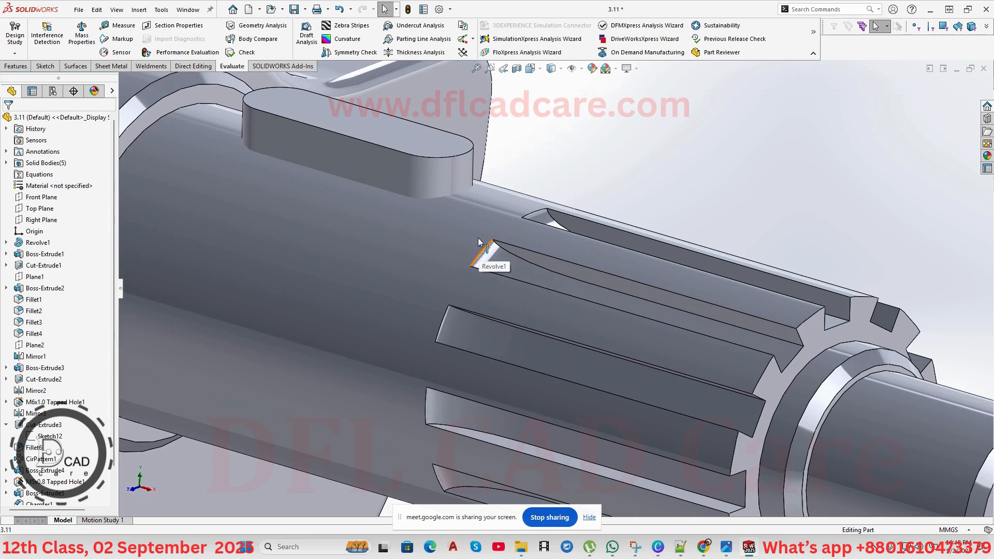
left_click(554, 281)
middle_click_drag(554, 281, 575, 261)
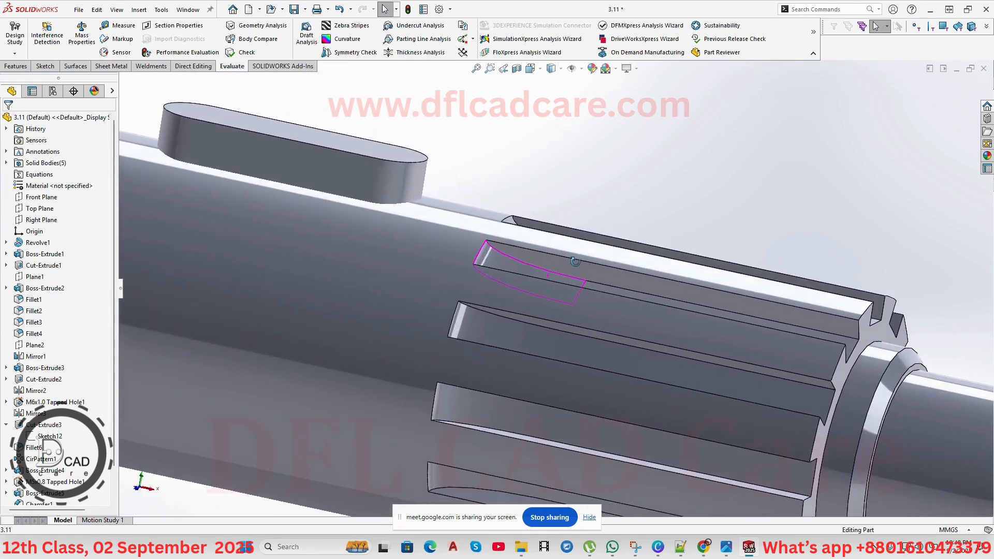
scroll(608, 291, "up", 10)
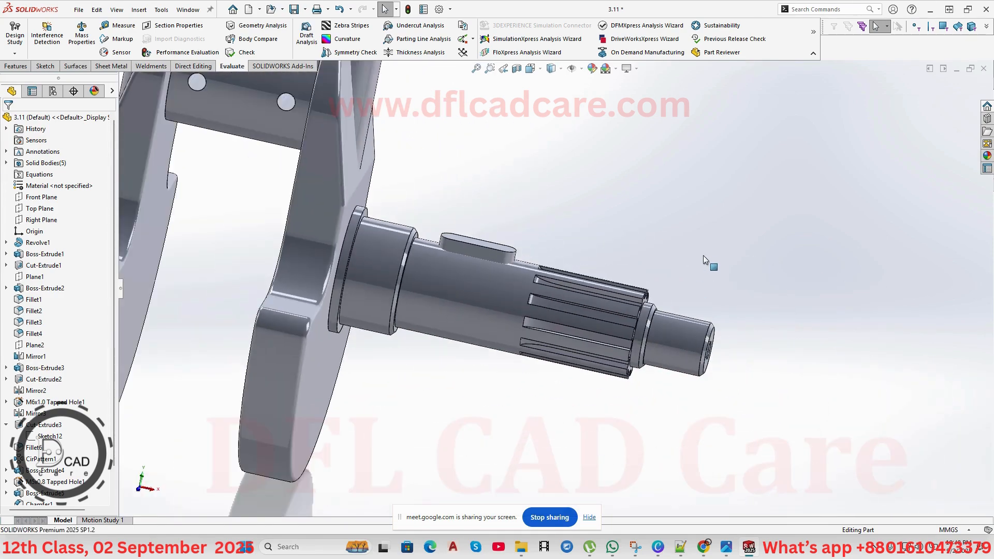
Step: Switch to the 3.11 drawing sheet and examine its overall layout and the crankshaft views around the isometric view
mouse_move(749, 551)
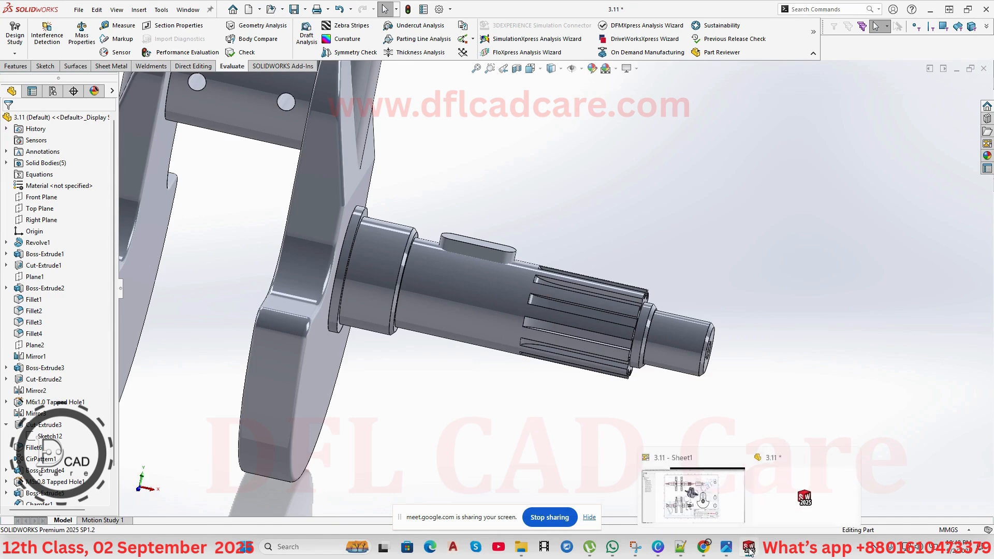
left_click(692, 496)
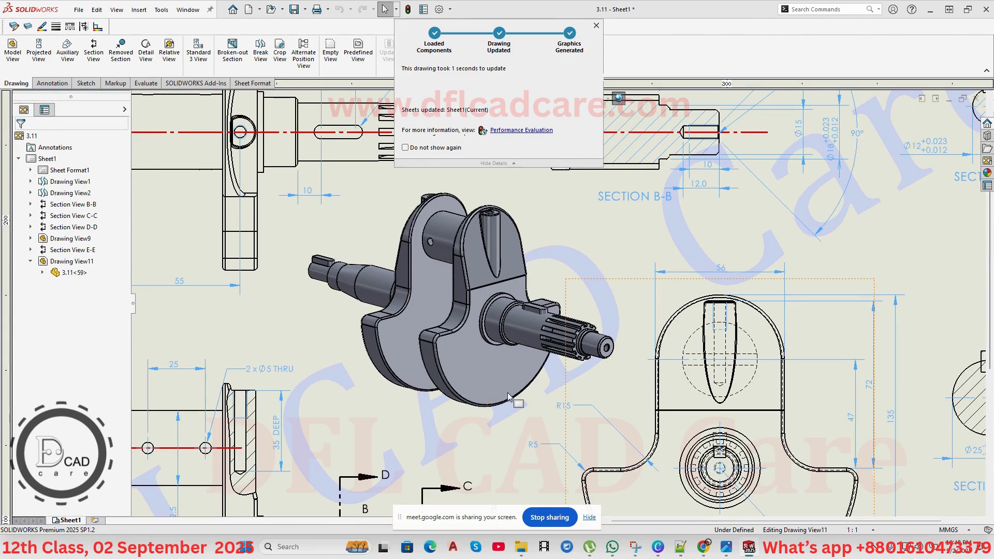
key("f")
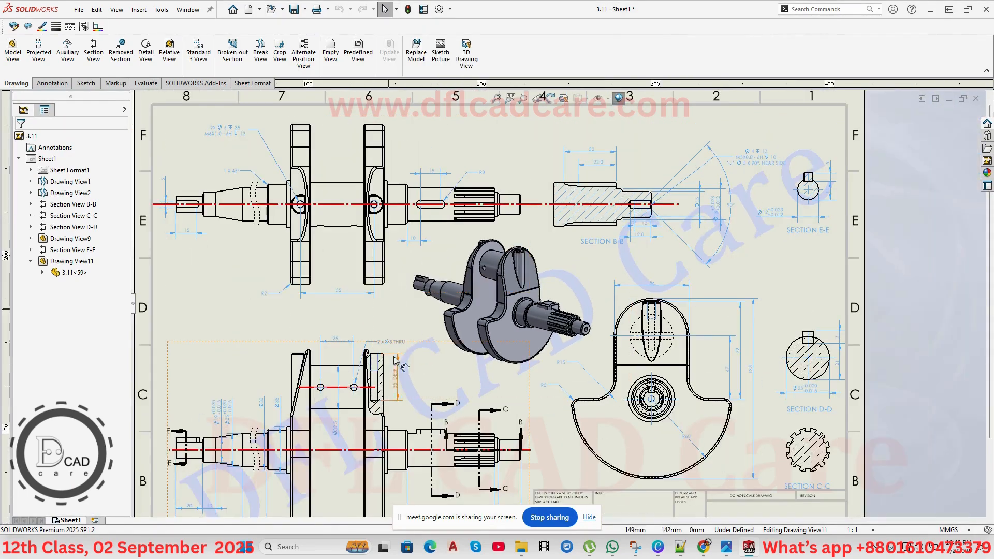
scroll(317, 420, "down", 3)
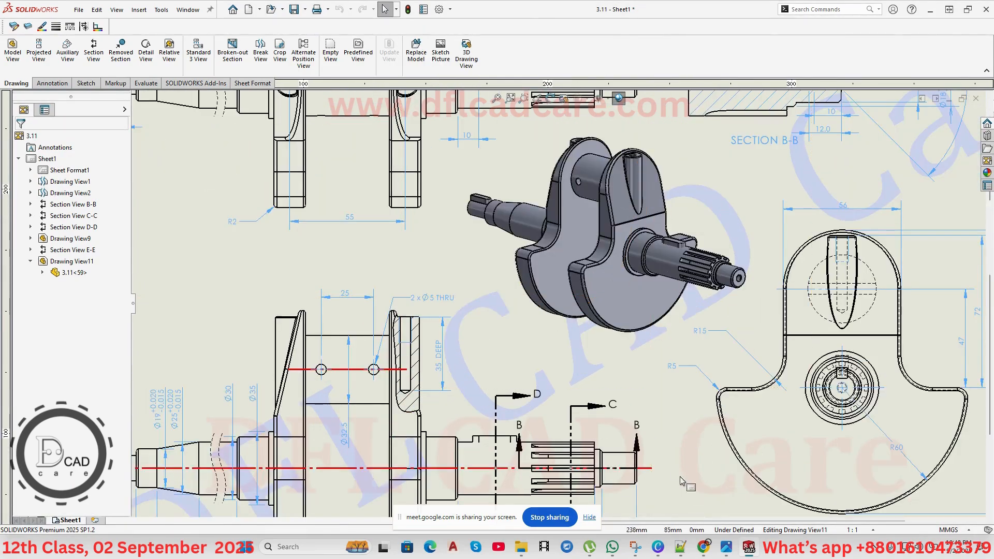
Step: Return to the 3.11 part and inspect the whole crankshaft, including its webs and both shaft ends
mouse_move(749, 548)
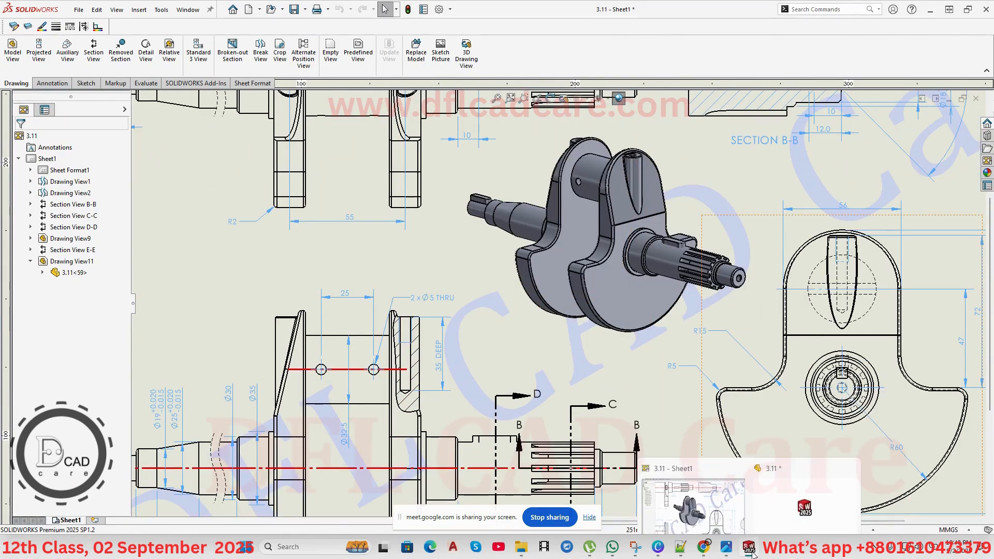
left_click(777, 486)
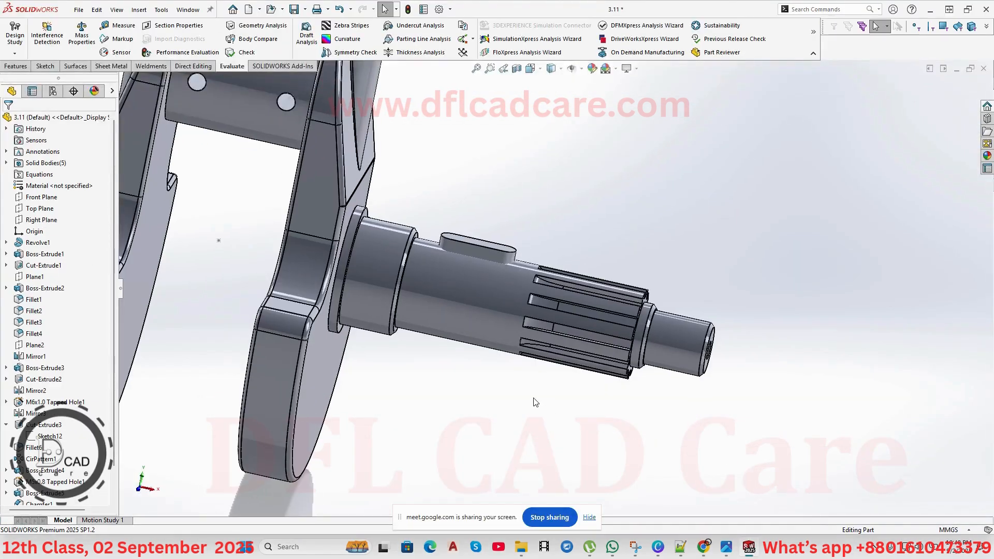
scroll(526, 423, "up", 6)
middle_click_drag(527, 409, 642, 243)
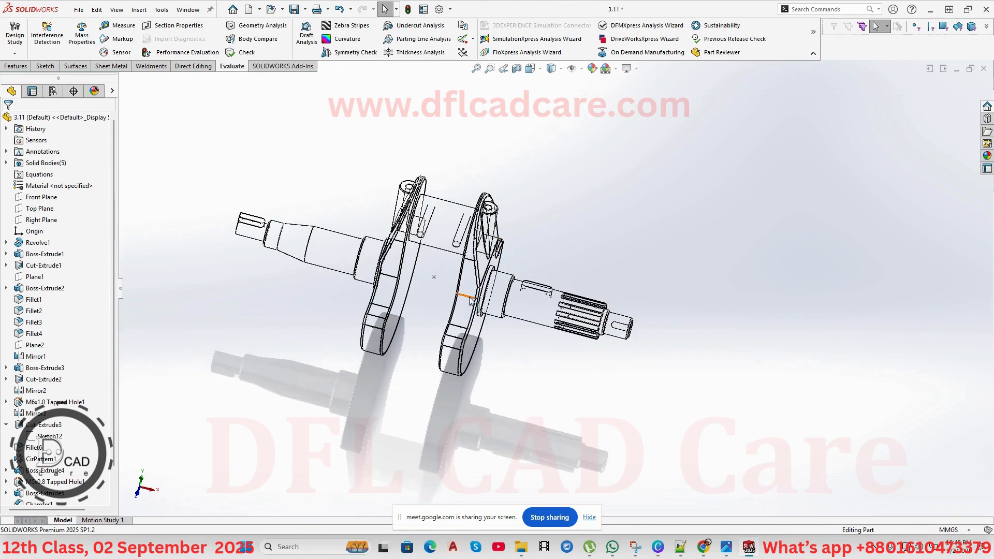
middle_click_drag(276, 293, 311, 271)
scroll(311, 271, "down", 2)
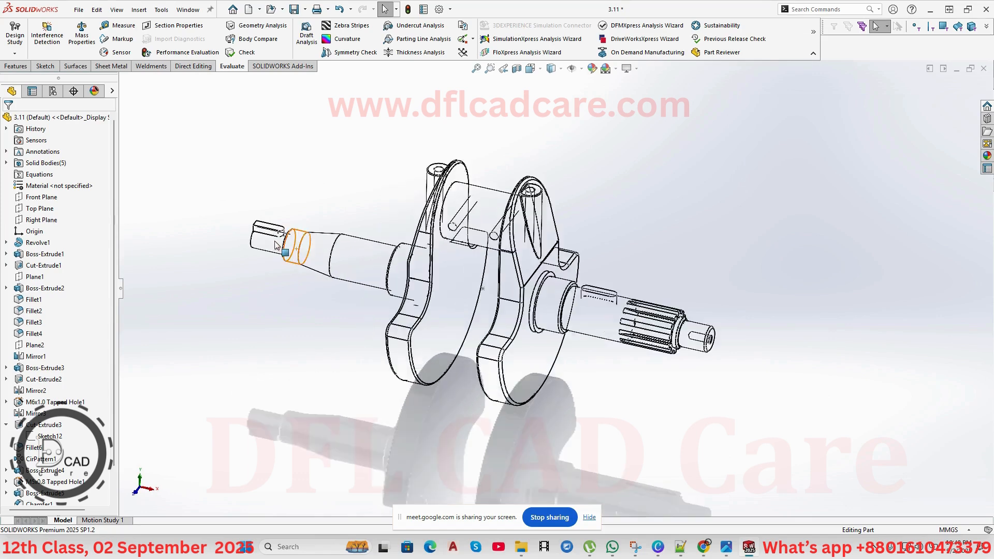
scroll(545, 316, "up", 3)
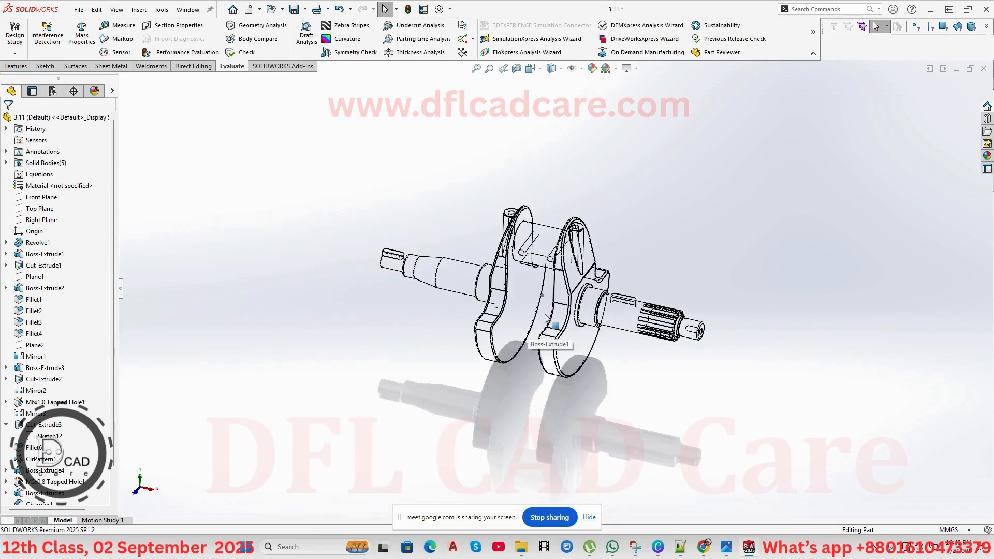
Step: Rebuild the part and display the model shaded with edges
left_click(409, 10)
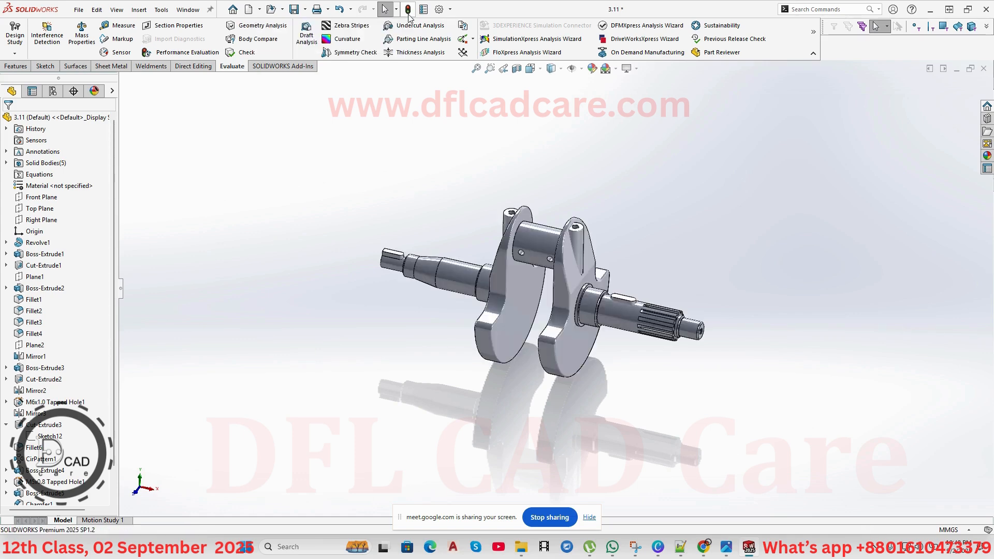
left_click(551, 68)
left_click(557, 86)
Step: Open the M6x1.0 tapped hole at the top of the crank web for editing
scroll(560, 285, "down", 5)
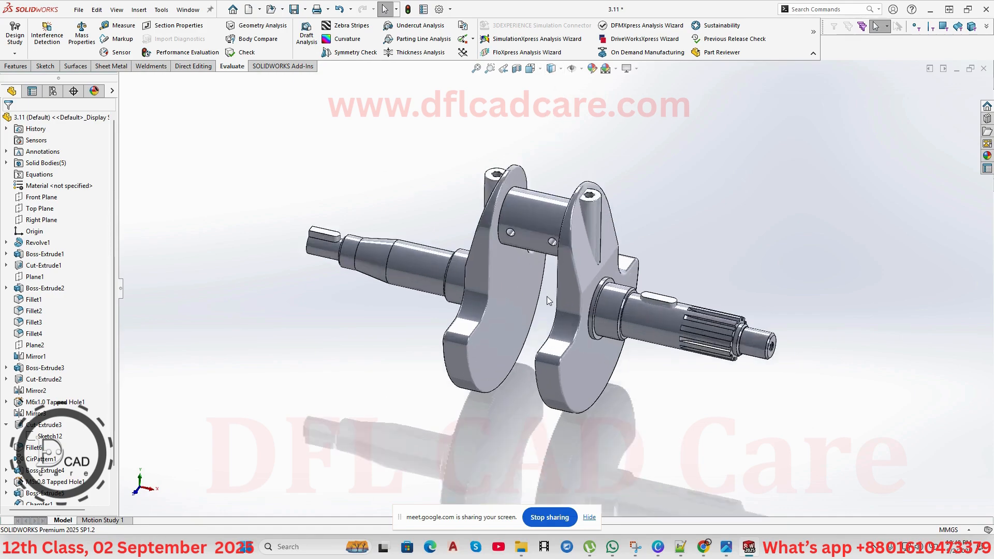
scroll(614, 160, "down", 10)
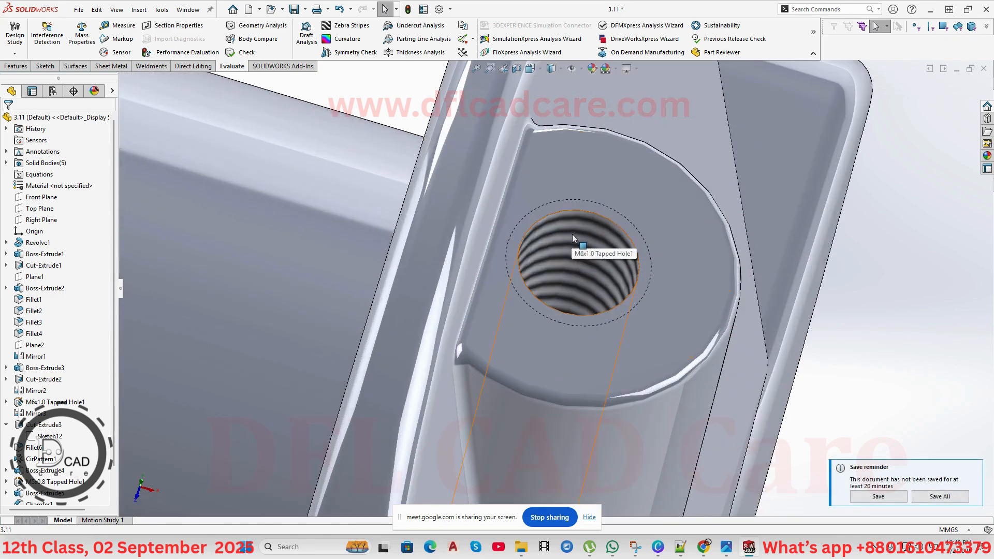
left_click(573, 234)
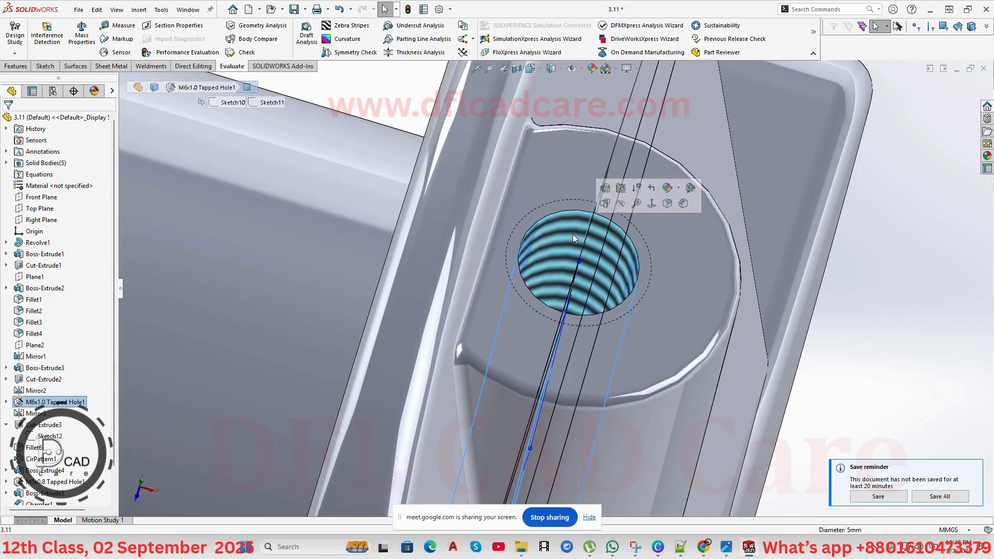
left_click(608, 187)
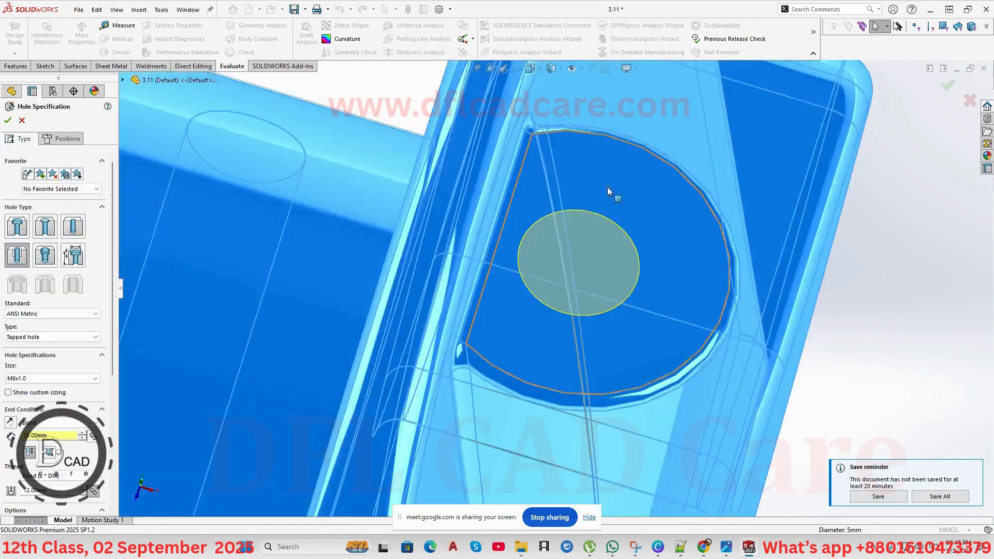
Step: Review the tapped hole's type, size and depth settings together with its location on the crank web
scroll(716, 334, "up", 10)
middle_click_drag(709, 285, 711, 309)
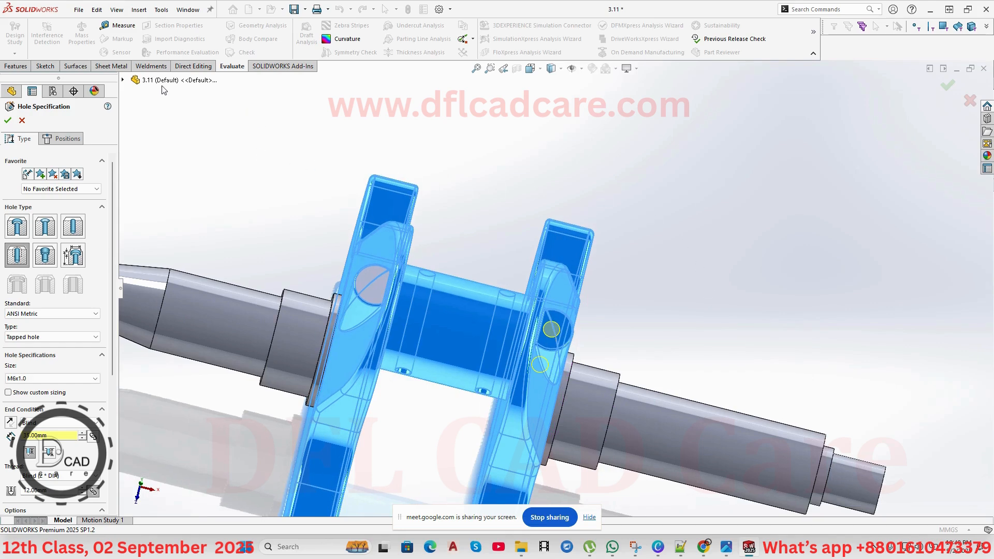
left_click(25, 66)
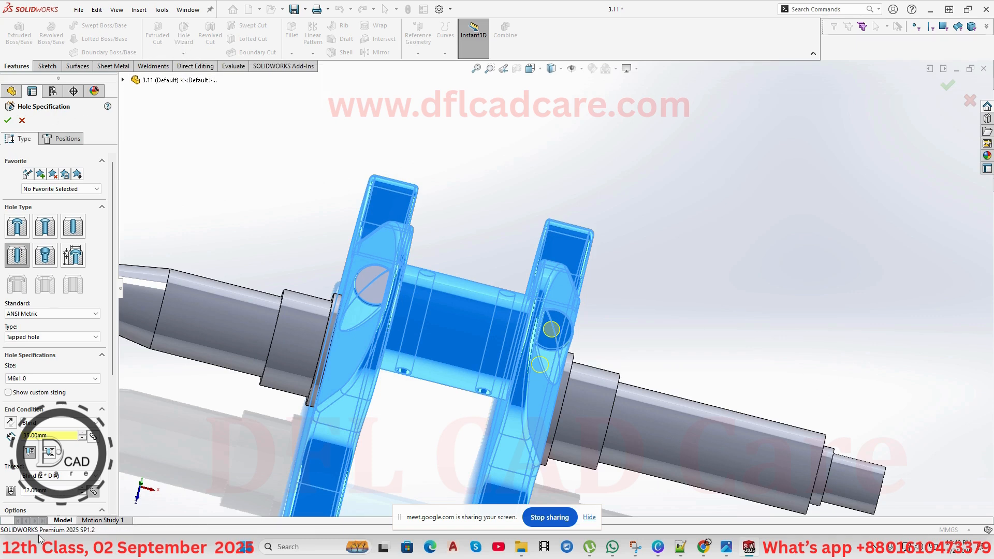
scroll(105, 308, "down", 3)
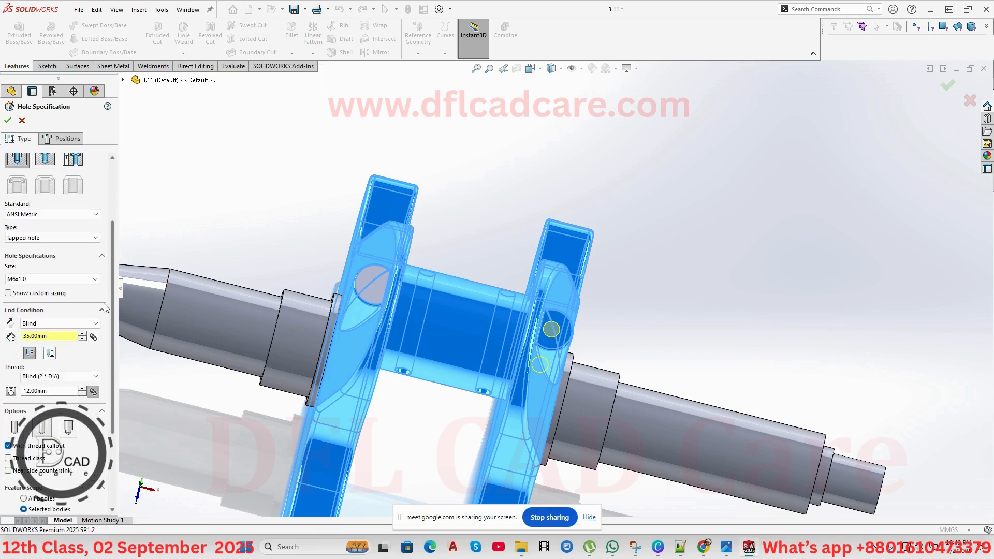
scroll(105, 308, "up", 3)
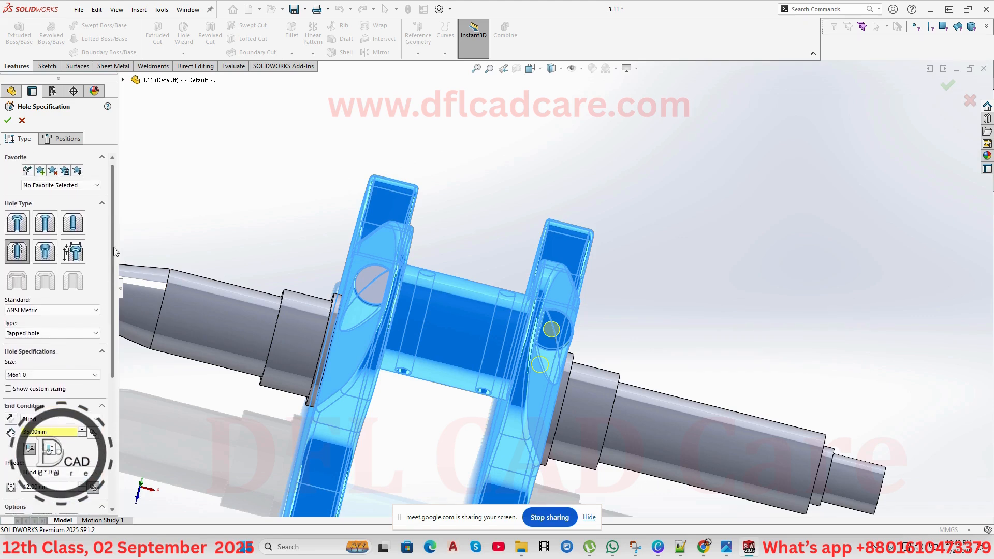
scroll(114, 247, "up", 1)
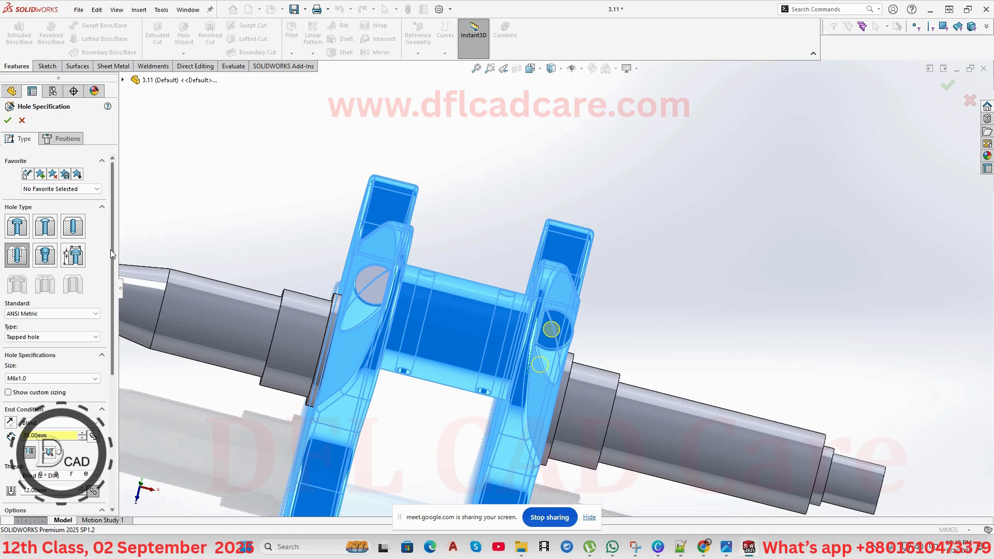
left_click_drag(112, 254, 112, 268)
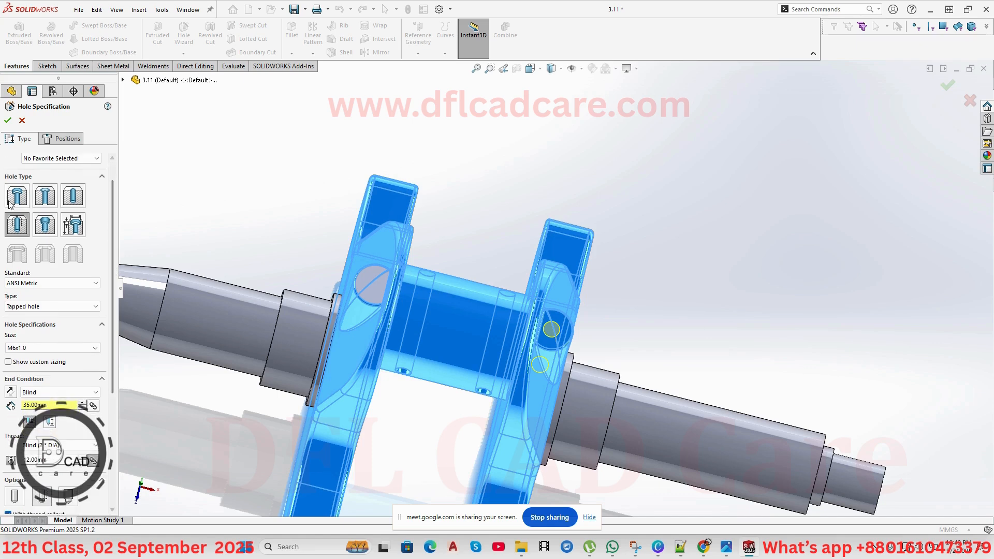
Step: Browse the hole standards available for the tapped hole, keeping ANSI Metric
left_click(66, 284)
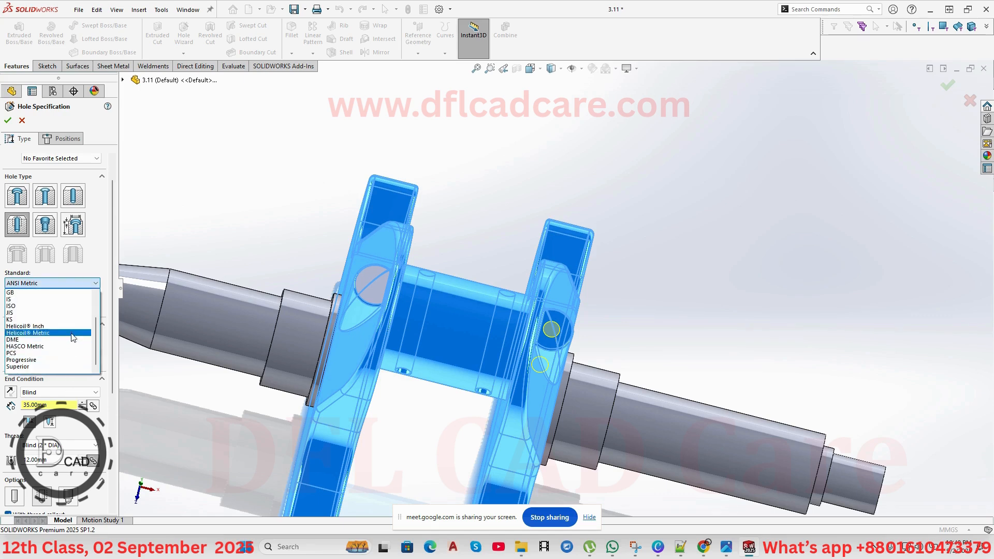
scroll(61, 339, "up", 2)
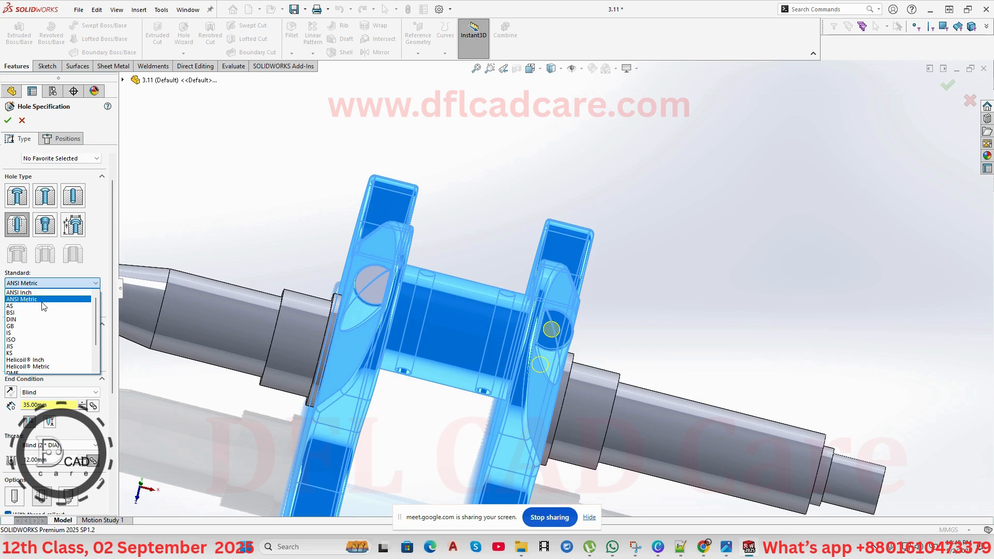
scroll(43, 306, "down", 3)
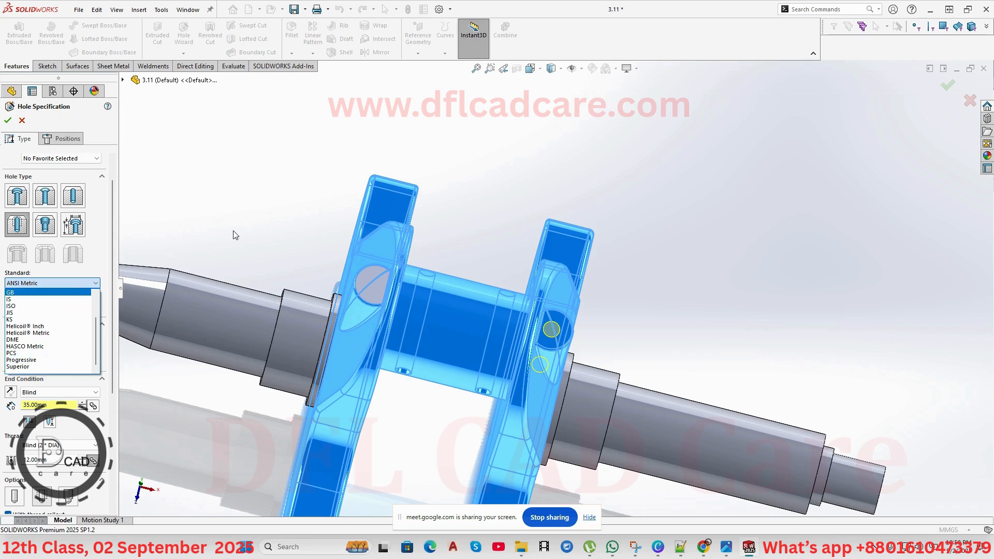
left_click(202, 234)
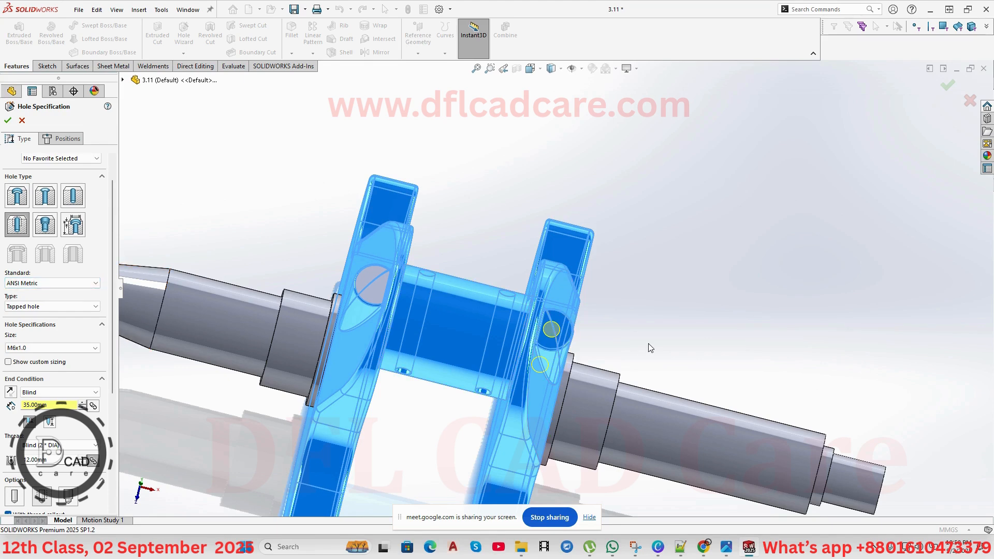
Step: Review the available hole types and thread sizes, keeping Tapped hole and M6x1.0
left_click(55, 307)
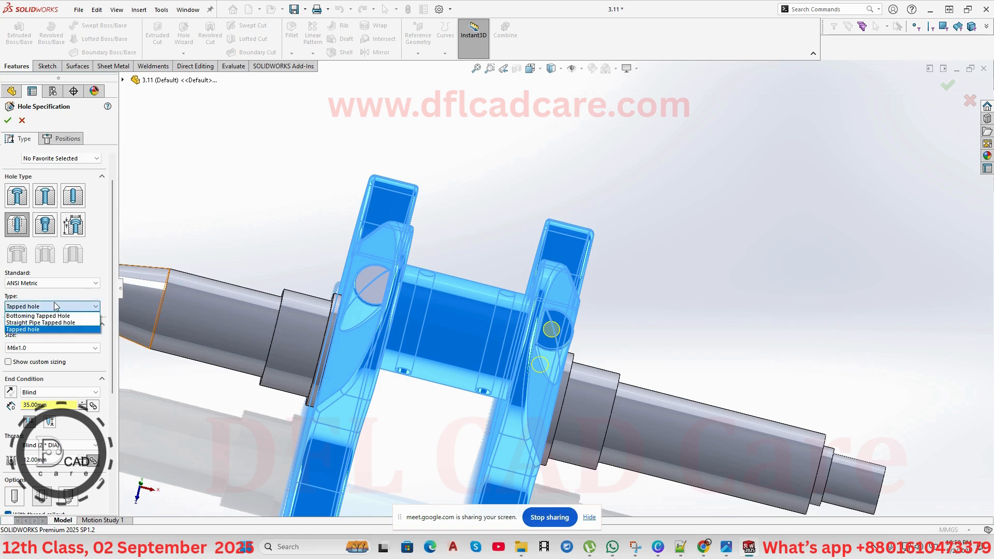
left_click(51, 330)
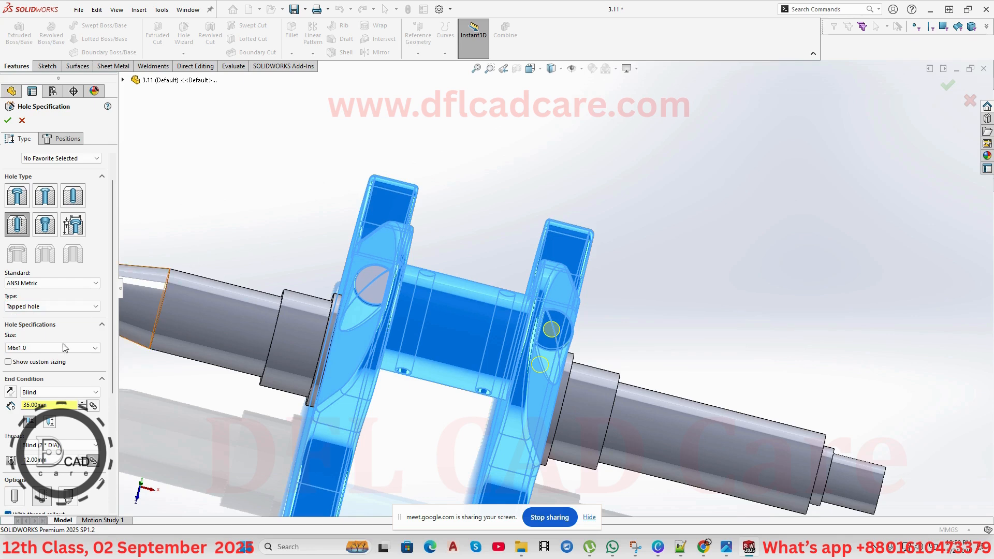
scroll(113, 349, "down", 3)
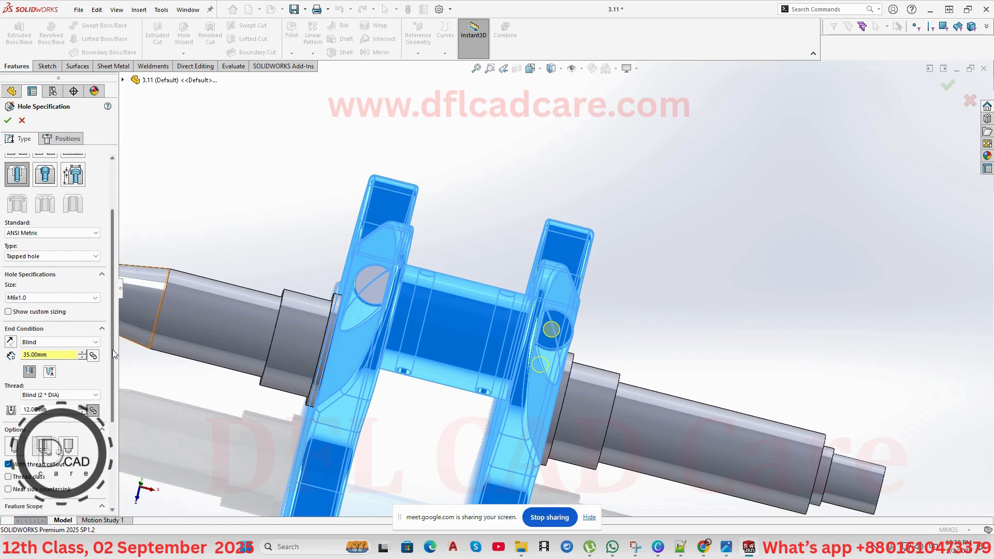
left_click(39, 297)
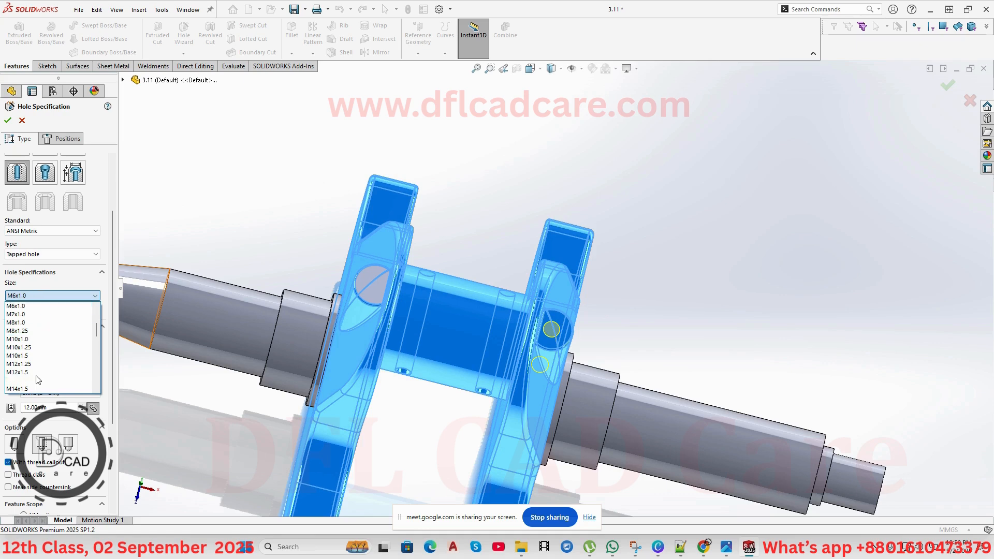
left_click(210, 233)
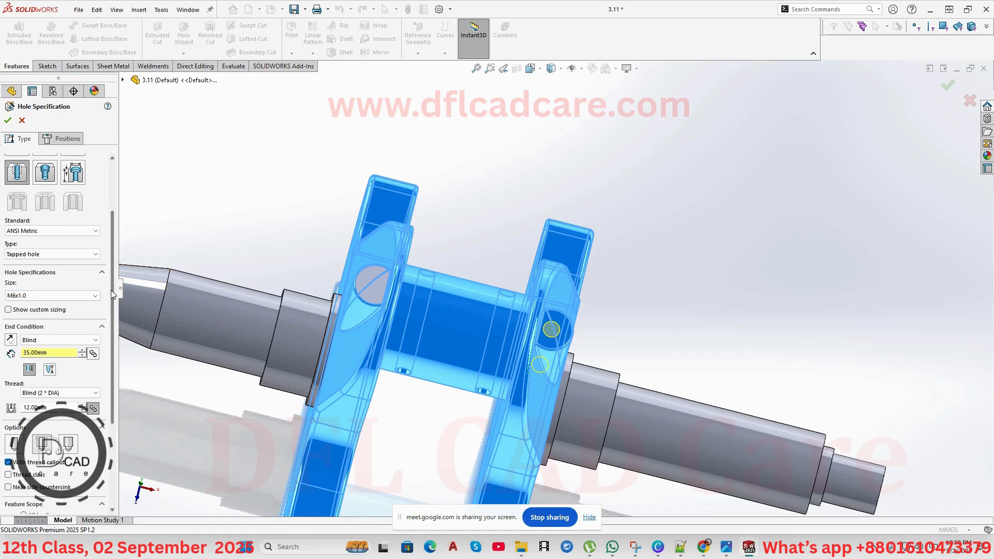
Step: Show the custom sizing values for the M6x1.0 tapped hole
scroll(111, 297, "down", 2)
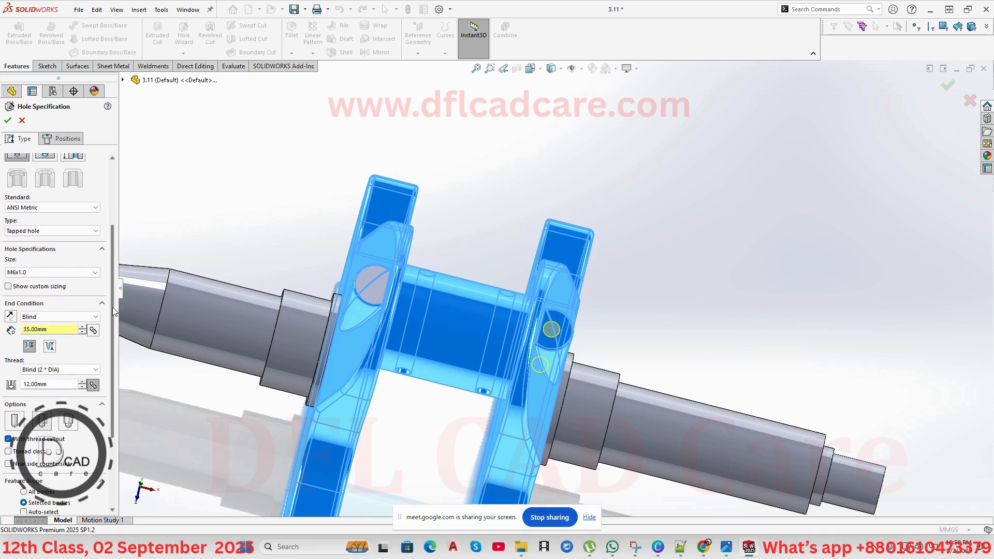
left_click(8, 284)
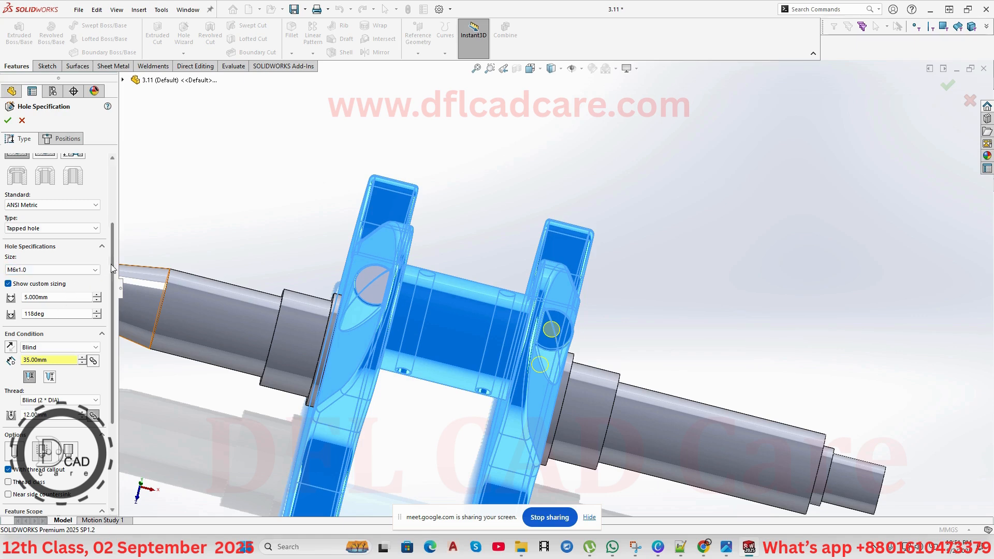
left_click_drag(114, 299, 113, 338)
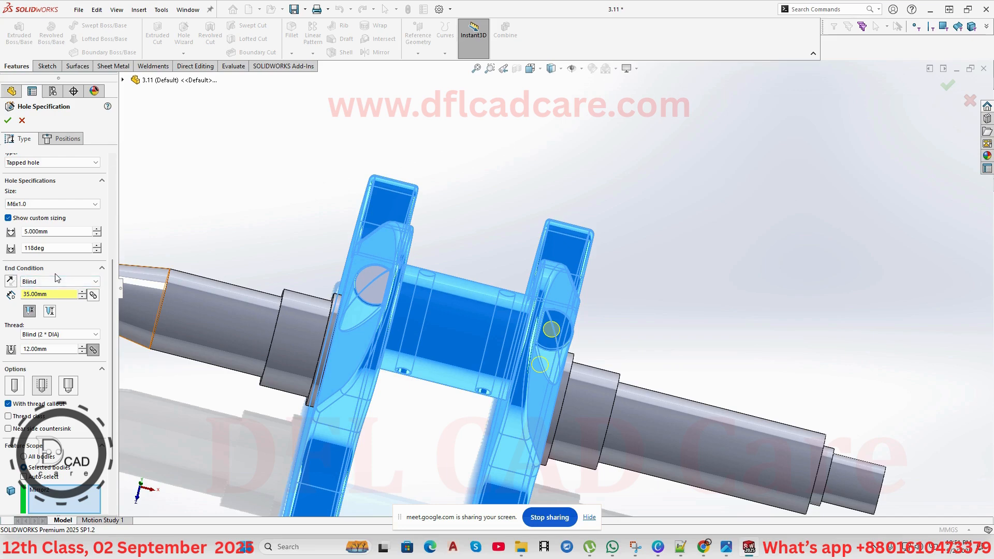
Step: Examine the blind hole inside the crank web and review its thread end conditions, keeping Blind (2 * DIA)
middle_click_drag(657, 310, 588, 210)
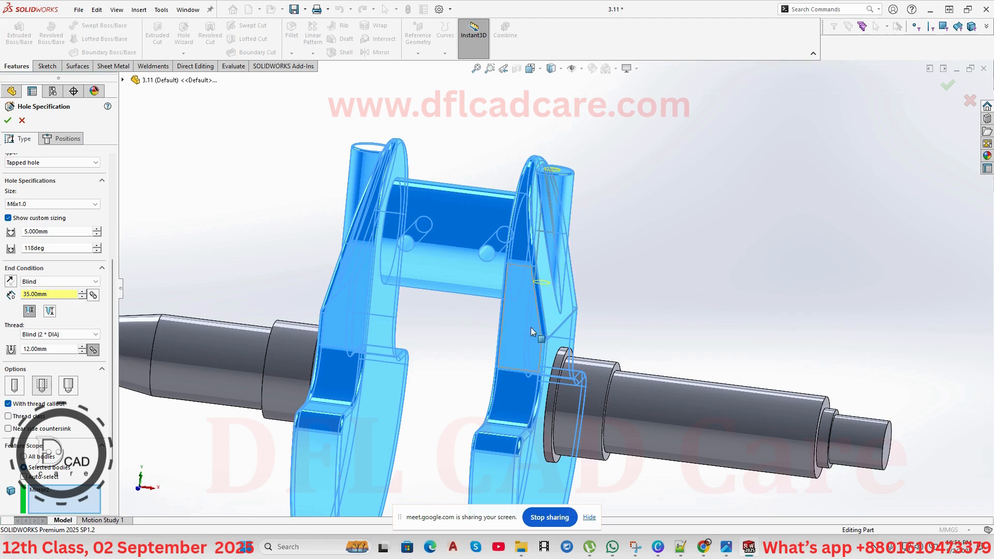
middle_click_drag(530, 327, 586, 165)
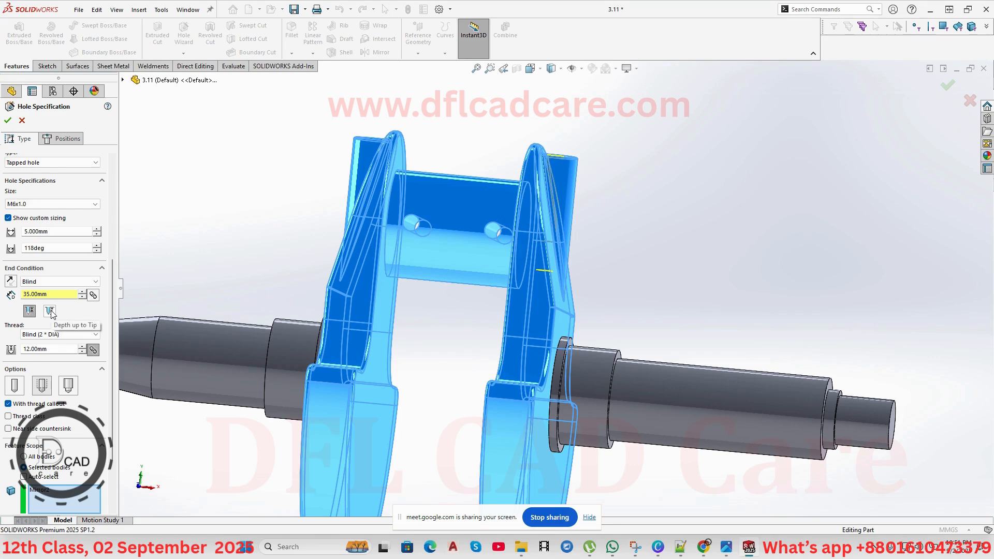
left_click(96, 336)
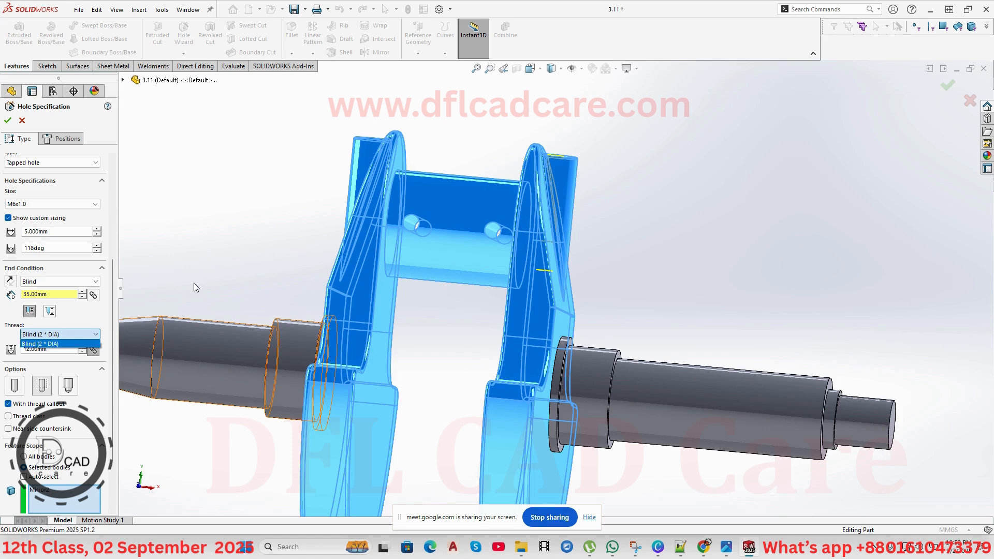
left_click(93, 344)
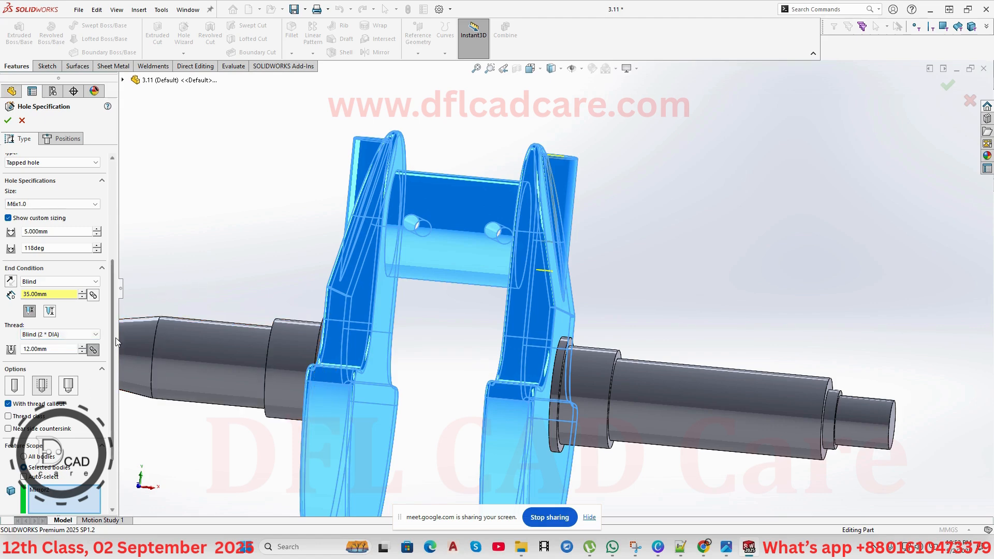
Step: Review the hole's thread depth, cosmetic thread options and feature scope settings, viewing the hole from the web's outer side
scroll(116, 358, "down", 3)
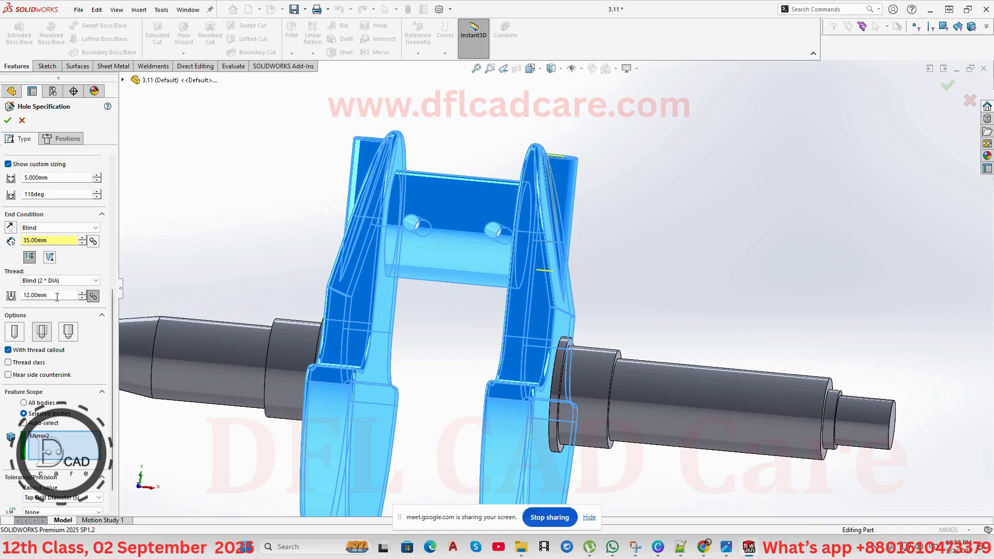
left_click_drag(67, 295, 14, 296)
middle_click_drag(284, 212, 234, 238)
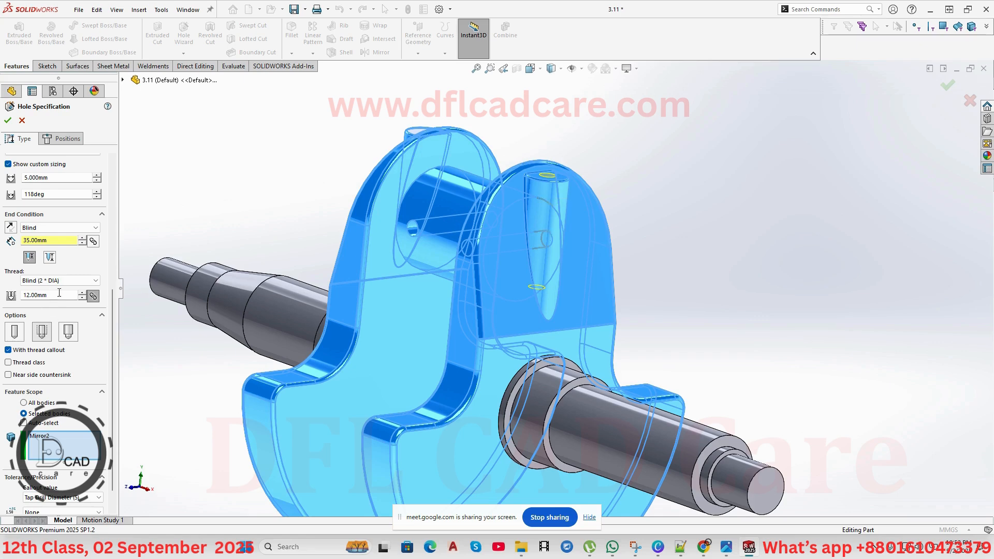
scroll(120, 273, "up", 3)
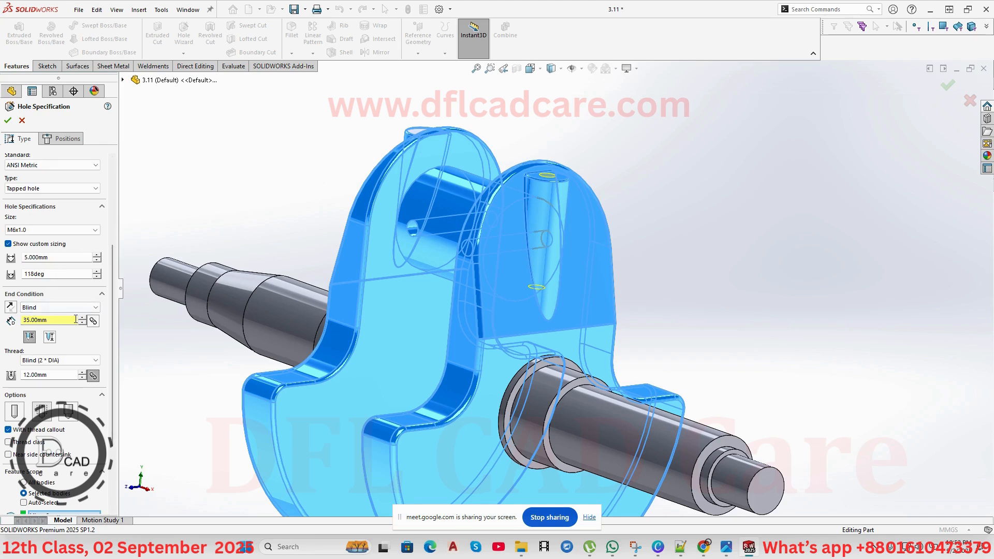
scroll(121, 347, "down", 3)
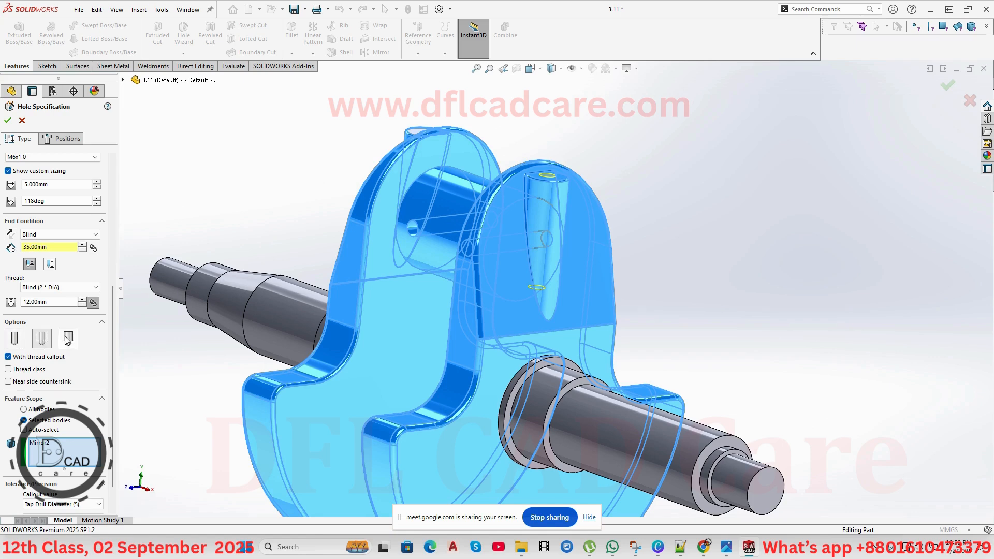
left_click_drag(112, 327, 113, 346)
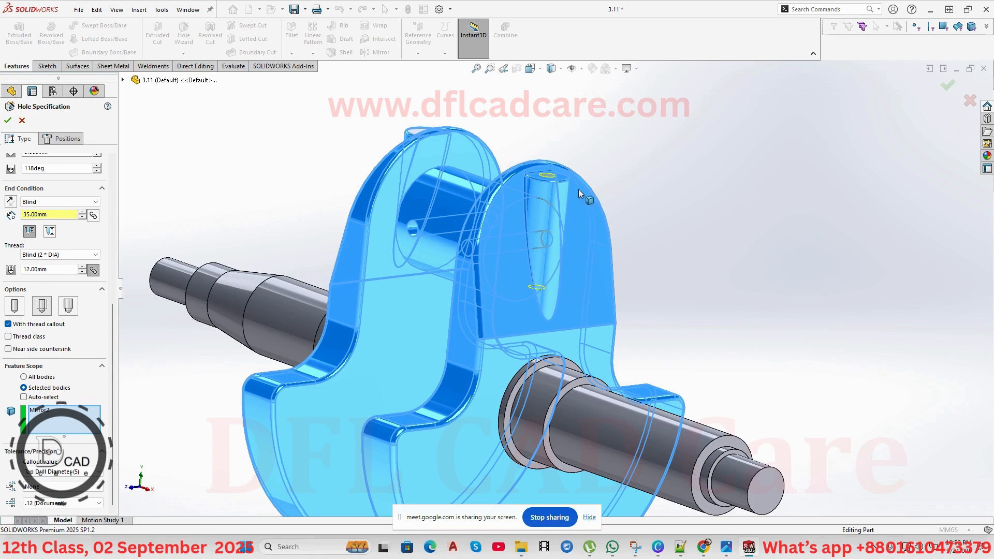
Step: Try a near side countersink on the tapped hole, inspect its preview on the boss, and turn it off again
scroll(578, 189, "down", 4)
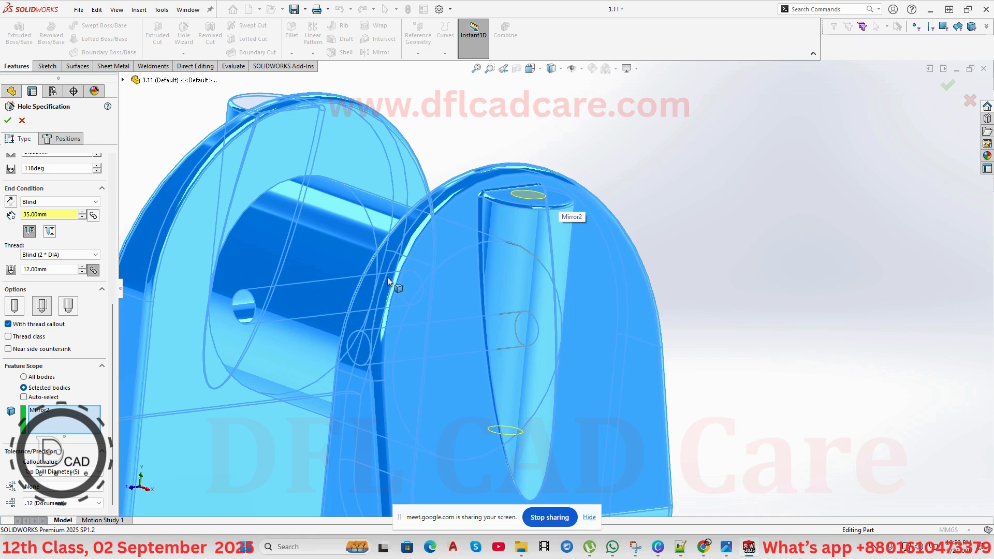
left_click(8, 349)
scroll(549, 202, "down", 5)
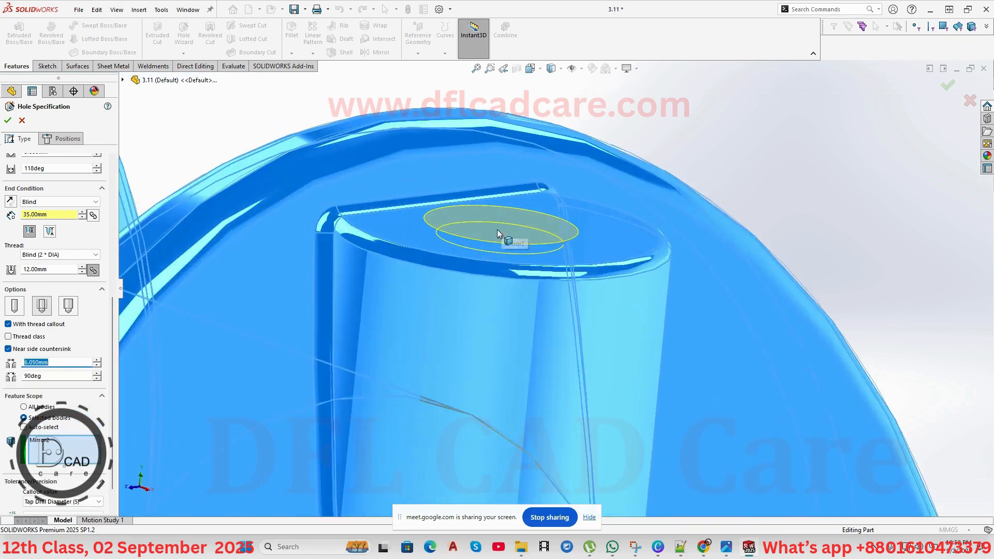
middle_click_drag(393, 216, 454, 249)
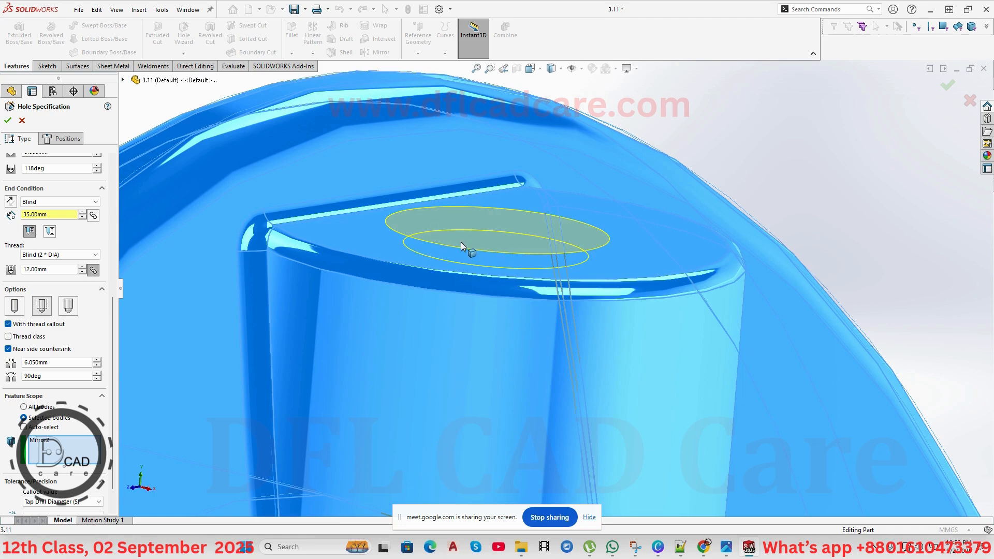
scroll(487, 317, "up", 1)
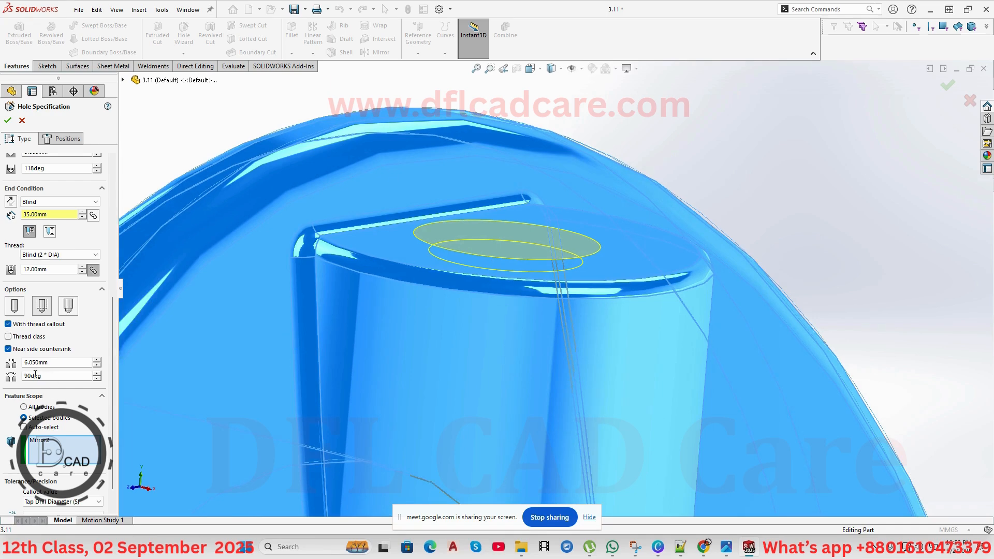
left_click(8, 350)
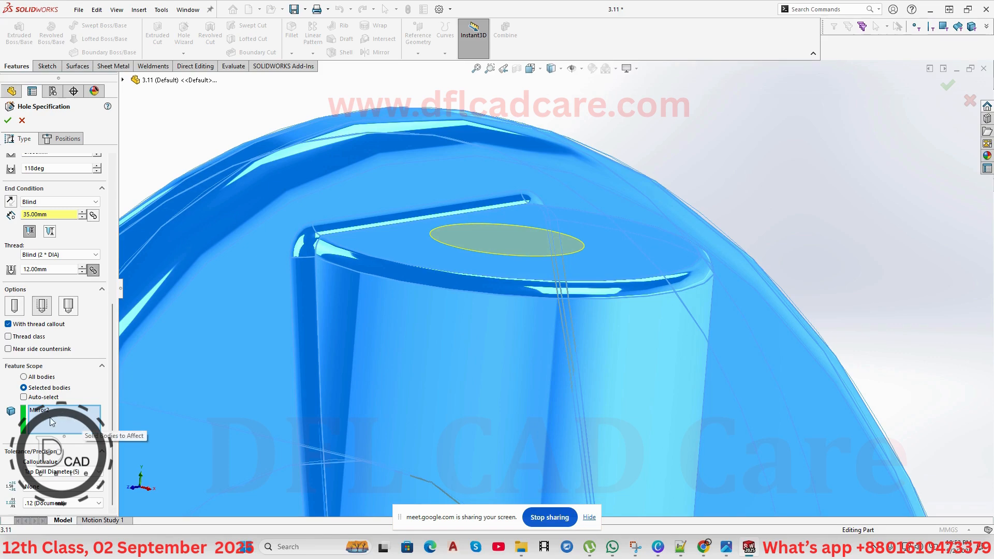
Step: Examine the crank web body selected in the hole's feature scope against the separate shaft bodies on both sides
scroll(575, 362, "down", 5)
middle_click_drag(575, 362, 663, 339)
scroll(694, 384, "up", 3)
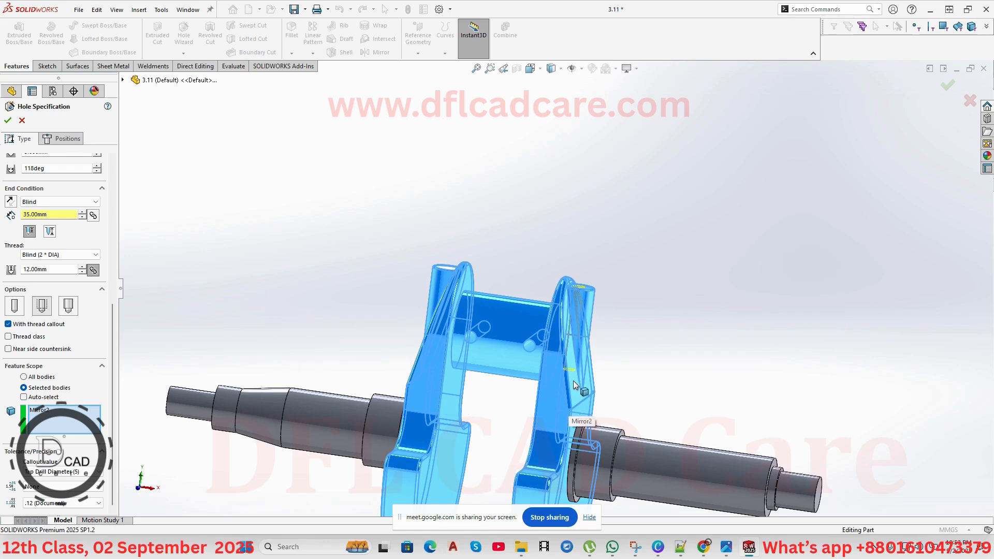
middle_click_drag(573, 380, 640, 365)
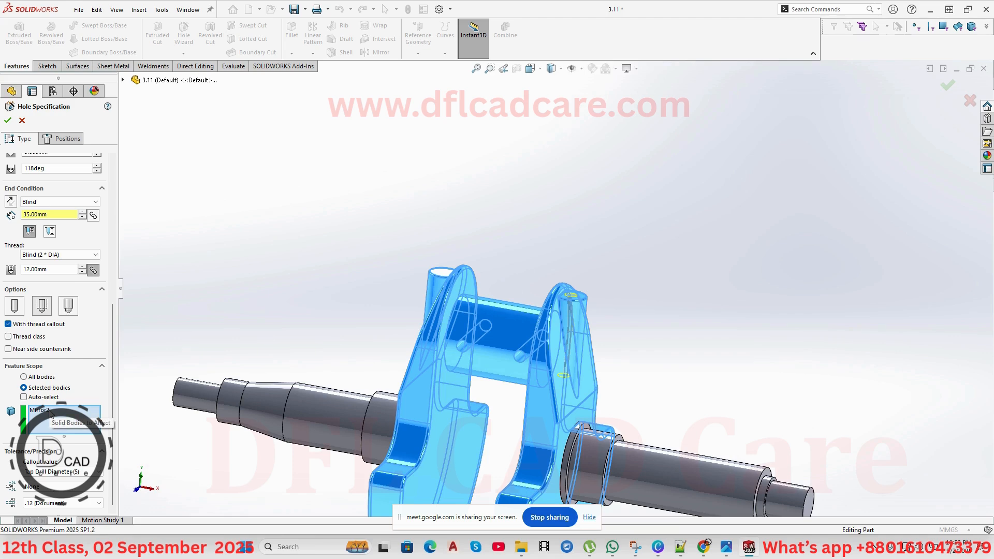
middle_click_drag(352, 316, 393, 291)
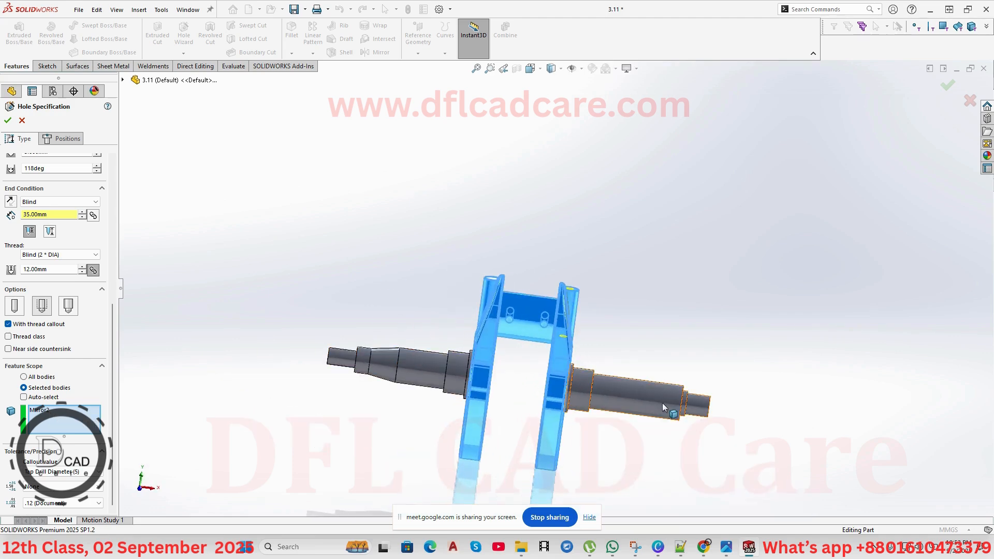
Step: Examine the highlighted crank webs and separate shaft bodies from an angled view against the hole's feature scope settings
middle_click_drag(658, 451, 630, 449)
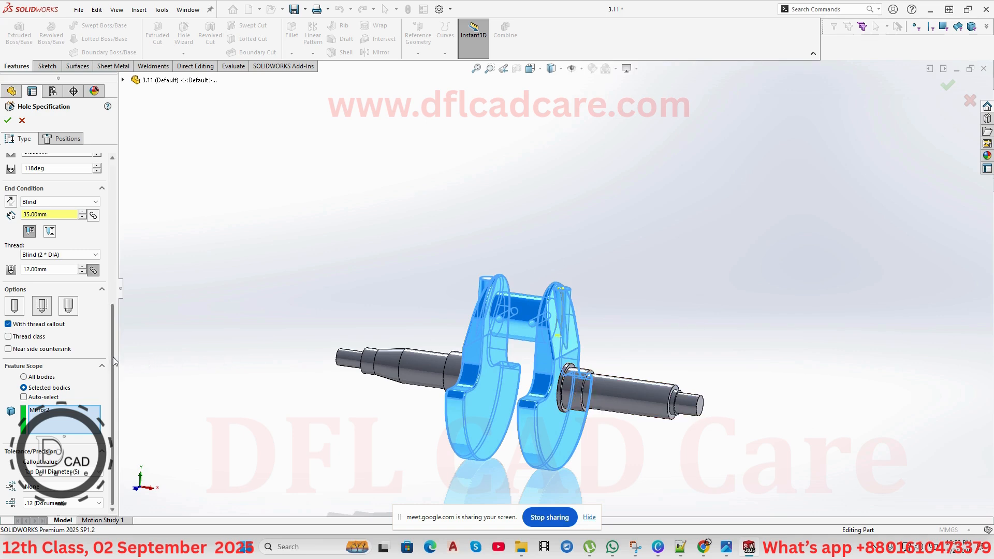
mouse_move(113, 356)
left_mouse_down()
mouse_move(126, 326)
mouse_move(119, 359)
left_mouse_up()
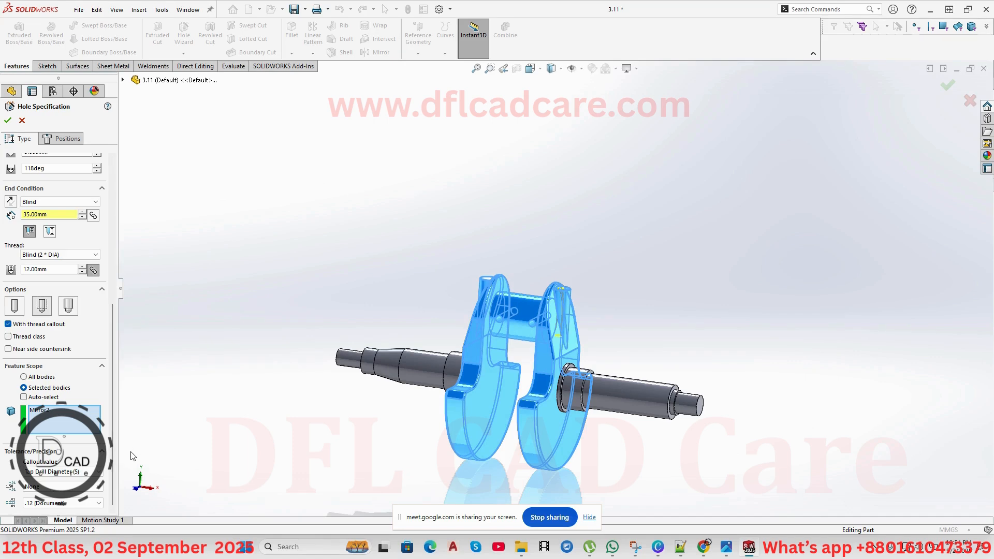
mouse_move(114, 454)
left_mouse_down()
mouse_move(123, 386)
mouse_move(116, 458)
left_mouse_up()
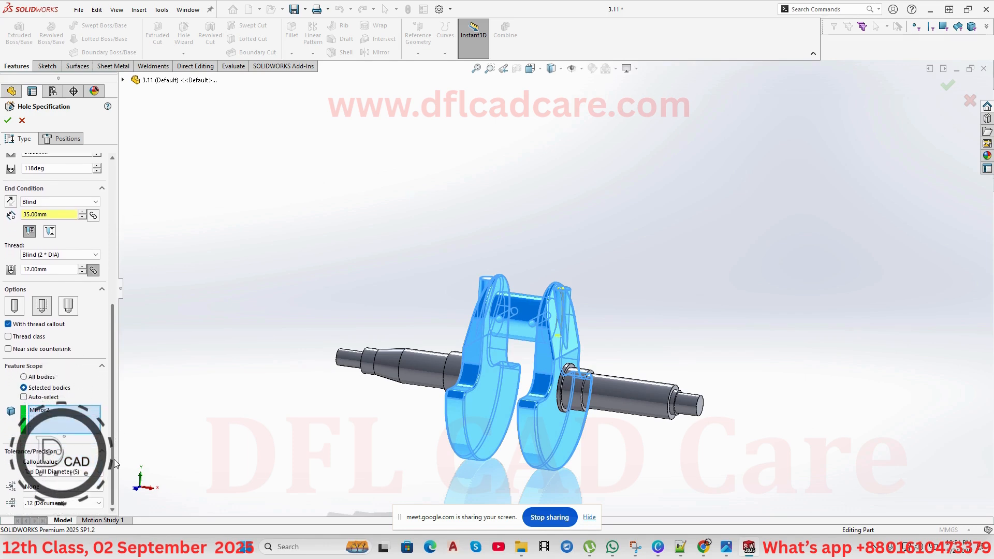
scroll(572, 456, "down", 5)
middle_click_drag(572, 456, 570, 447)
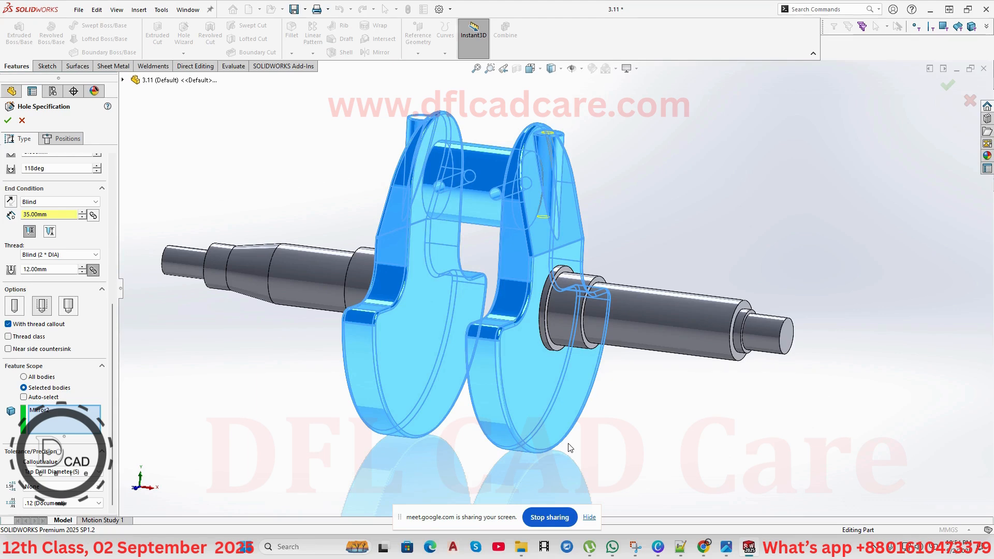
scroll(444, 435, "up", 2)
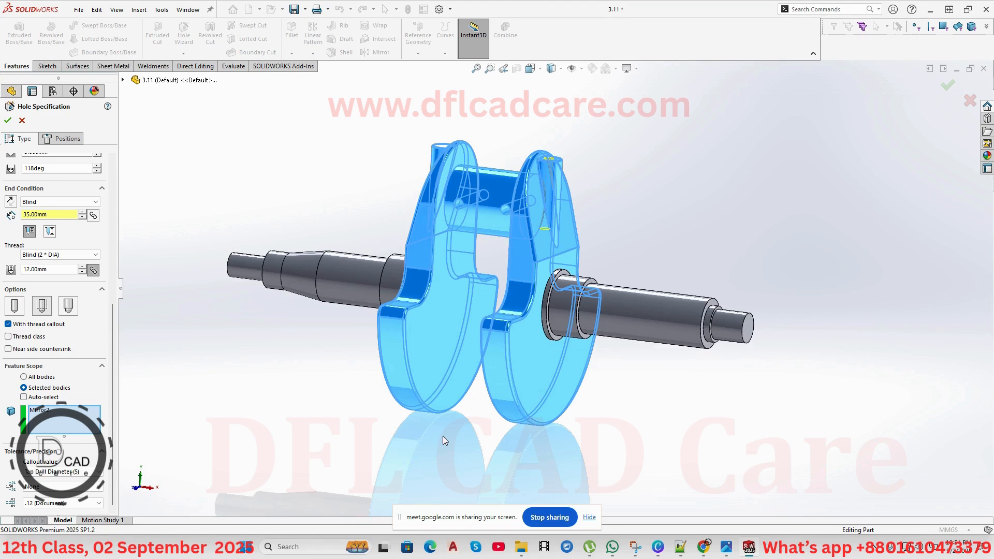
scroll(361, 424, "up", 2)
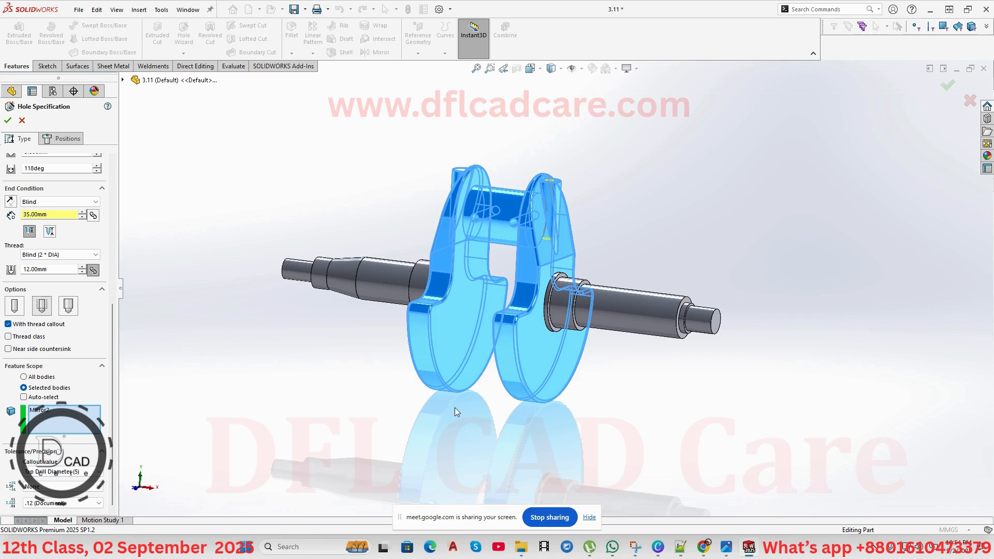
scroll(454, 408, "down", 1)
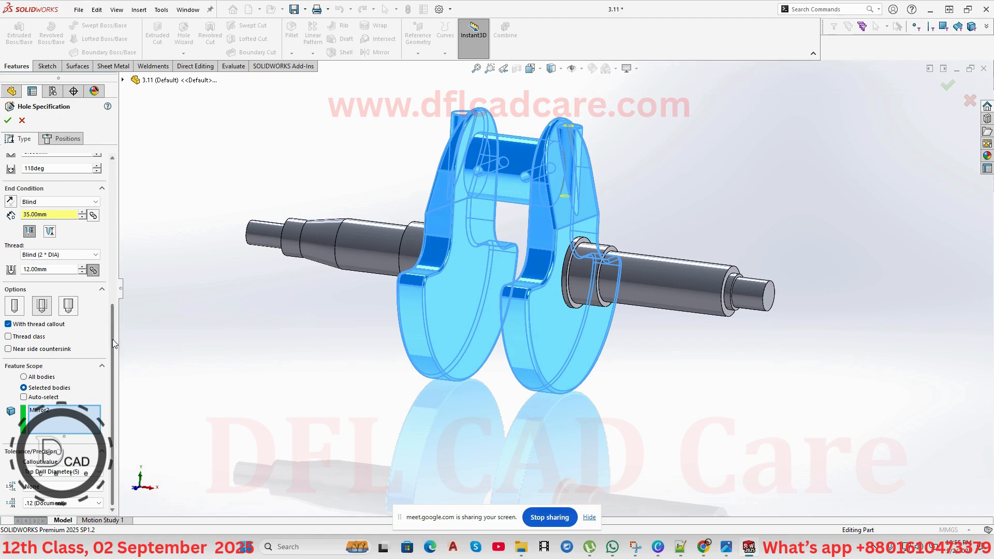
Step: Accept the M6x1.0 tapped hole settings and inspect the threaded holes in the bosses of both crank webs
left_click_drag(114, 344, 107, 159)
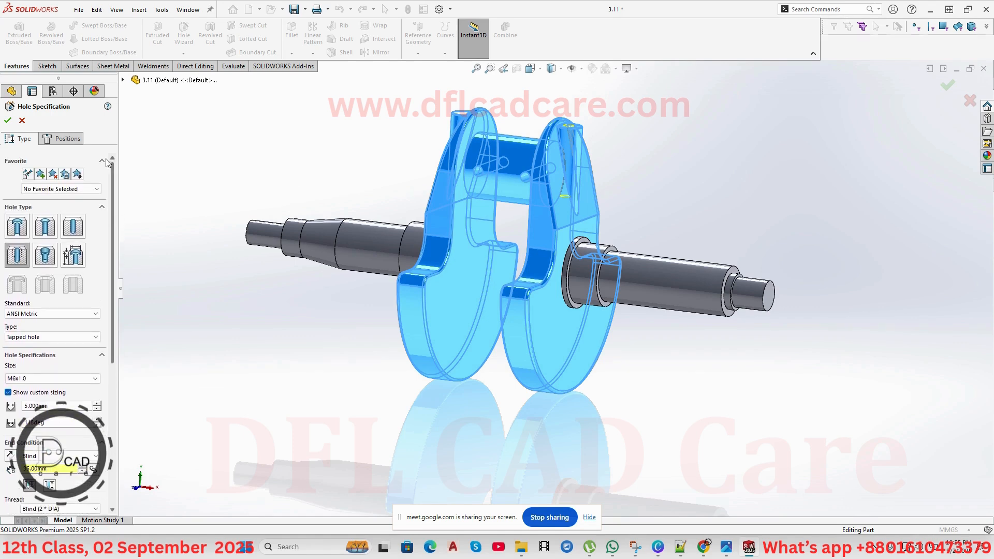
left_click(6, 122)
middle_click_drag(635, 150, 632, 231)
scroll(621, 218, "down", 5)
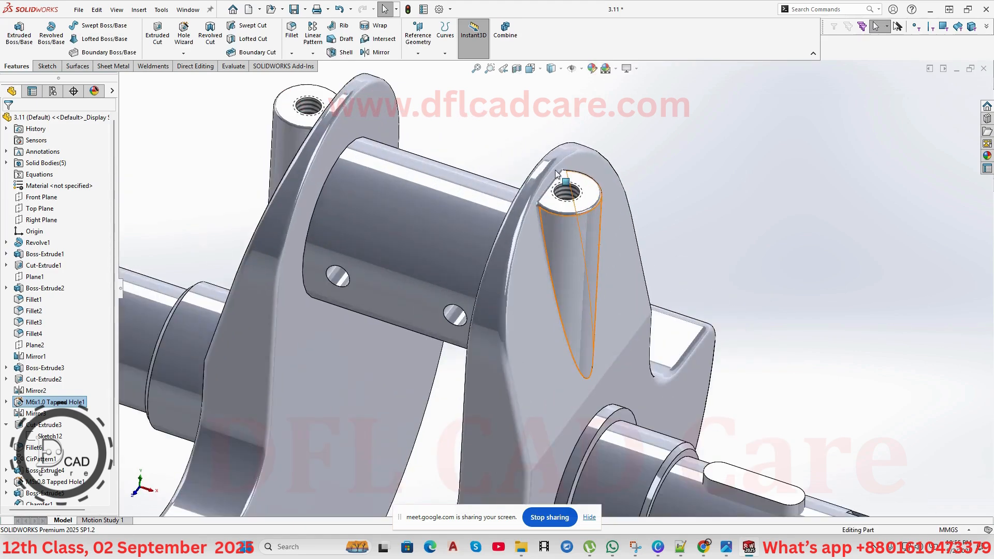
scroll(541, 196, "down", 4)
scroll(554, 208, "up", 4)
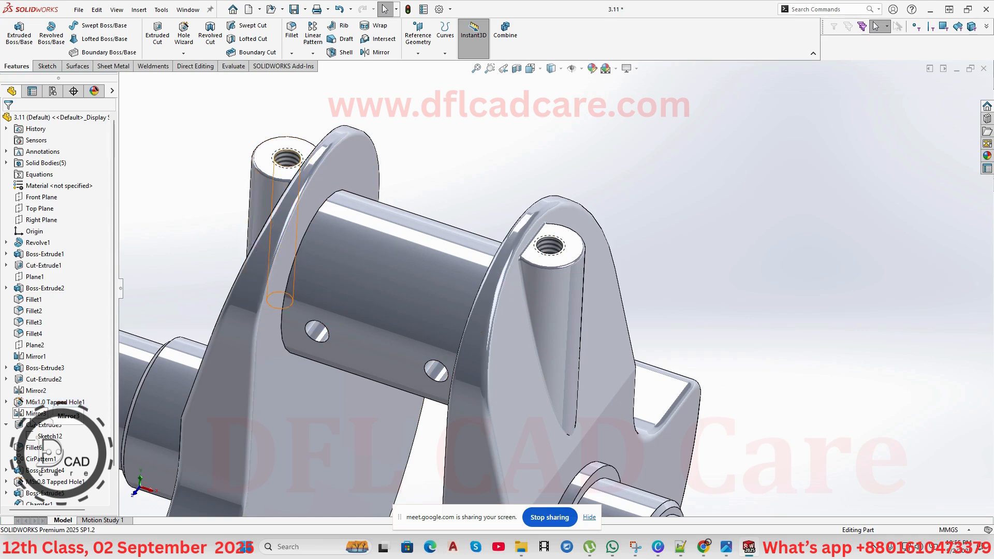
Step: Review the mirror feature that copies the M6x1.0 tapped hole about Plane2, keeping its settings
left_click(32, 414)
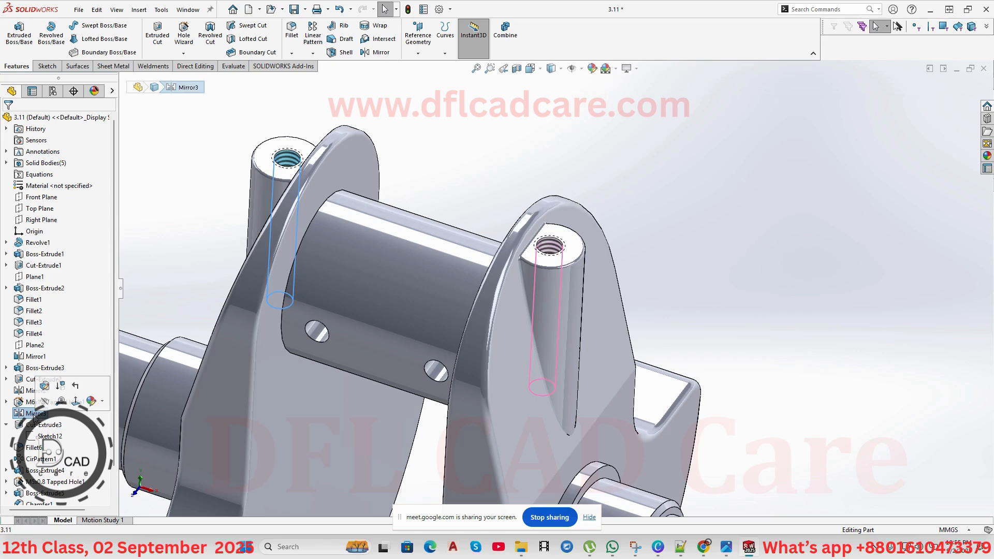
left_click(47, 391)
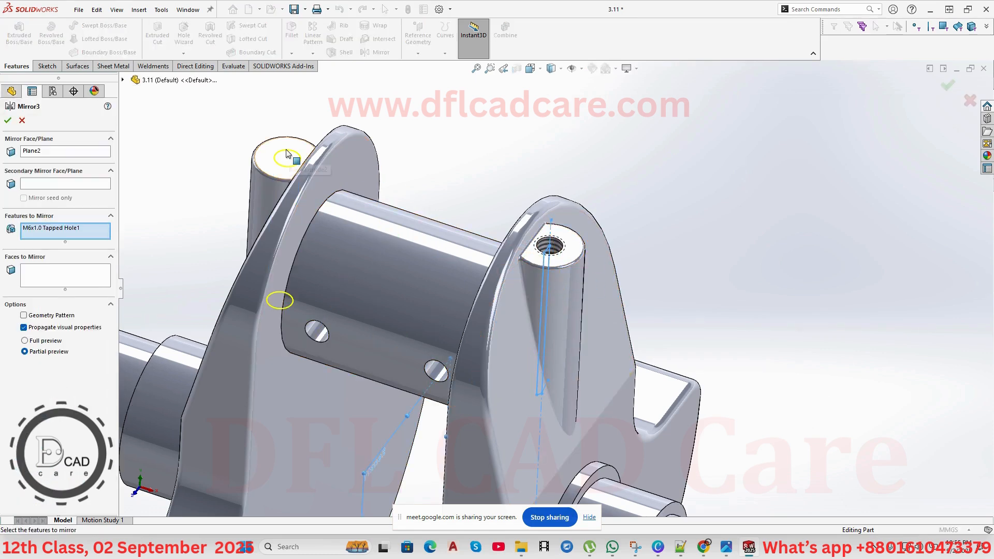
left_click(7, 120)
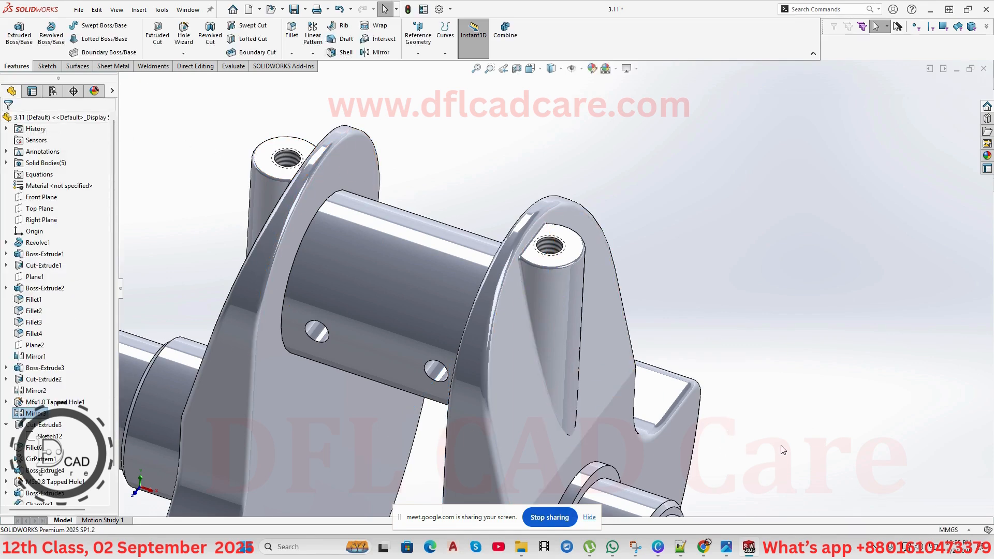
scroll(838, 418, "up", 3)
Step: Switch to the EX-3.11 drawing and examine the tapped hole's thread circles and callout in the upper crankshaft view
mouse_move(750, 552)
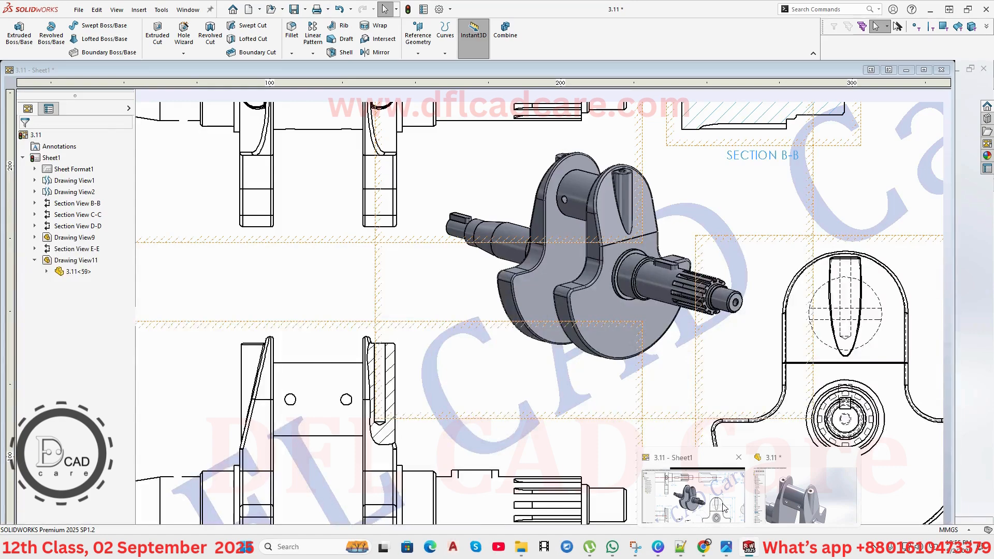
left_click(725, 509)
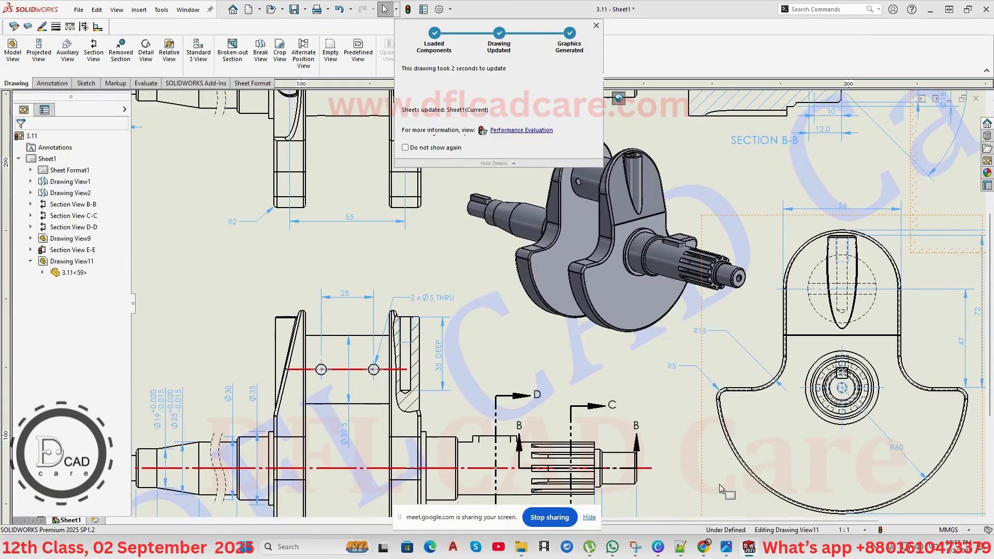
key("f")
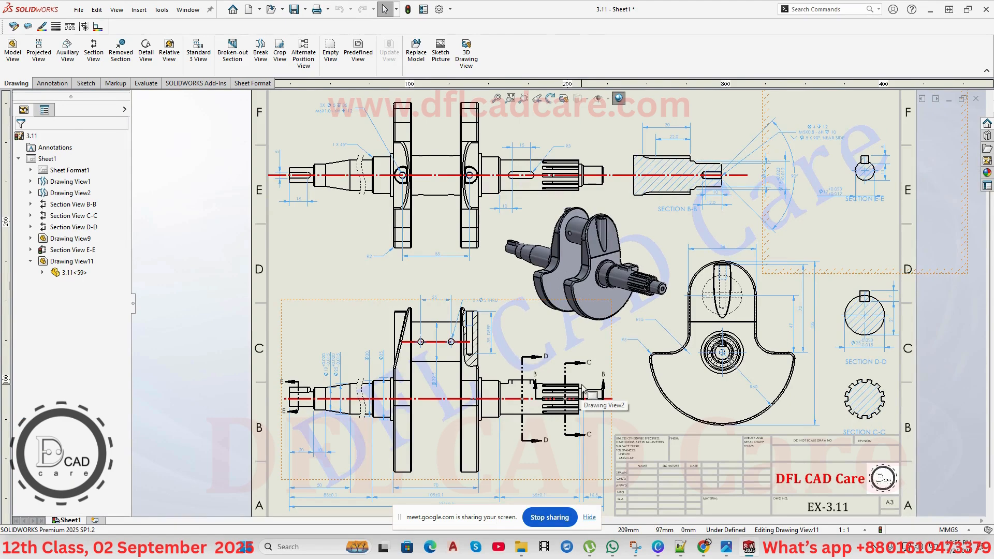
scroll(413, 167, "down", 4)
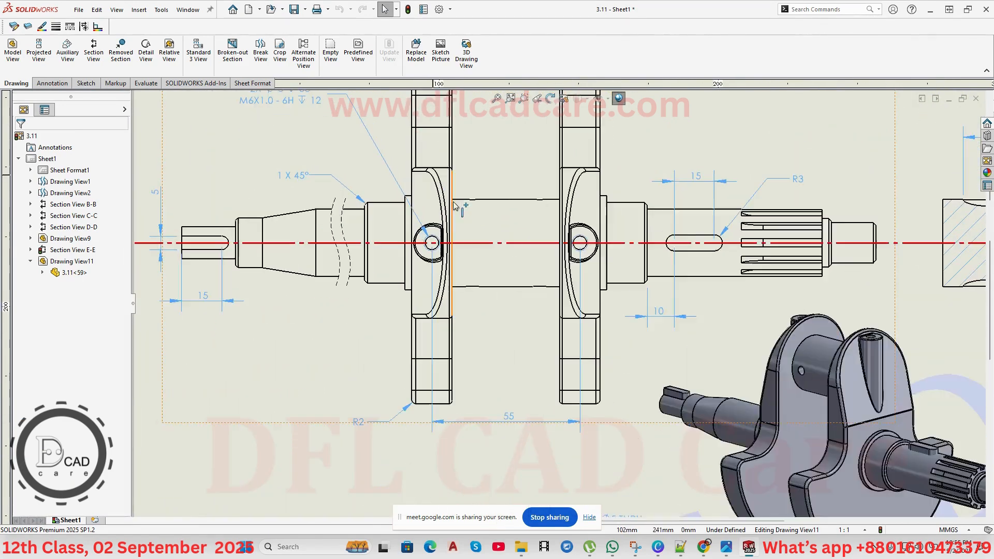
scroll(415, 189, "down", 2)
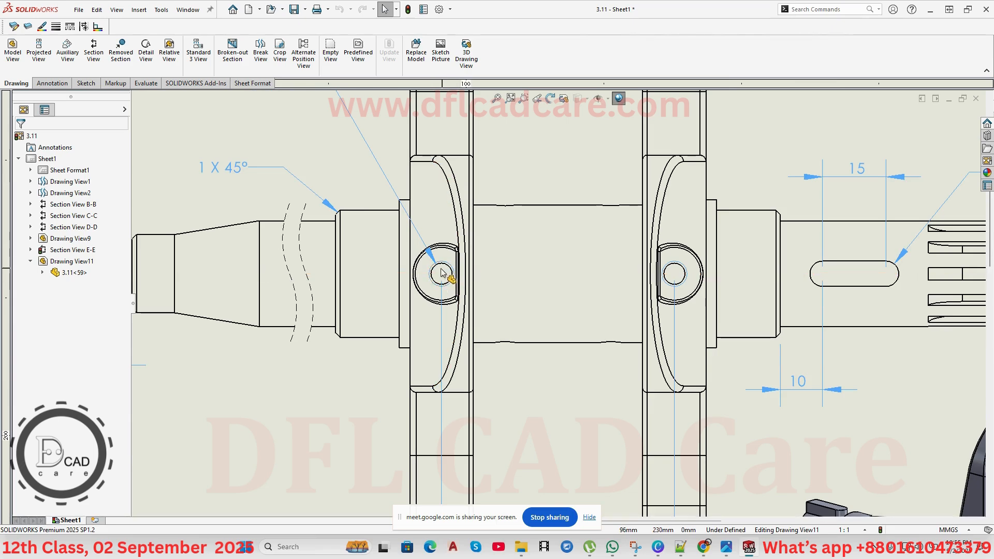
scroll(443, 274, "down", 1)
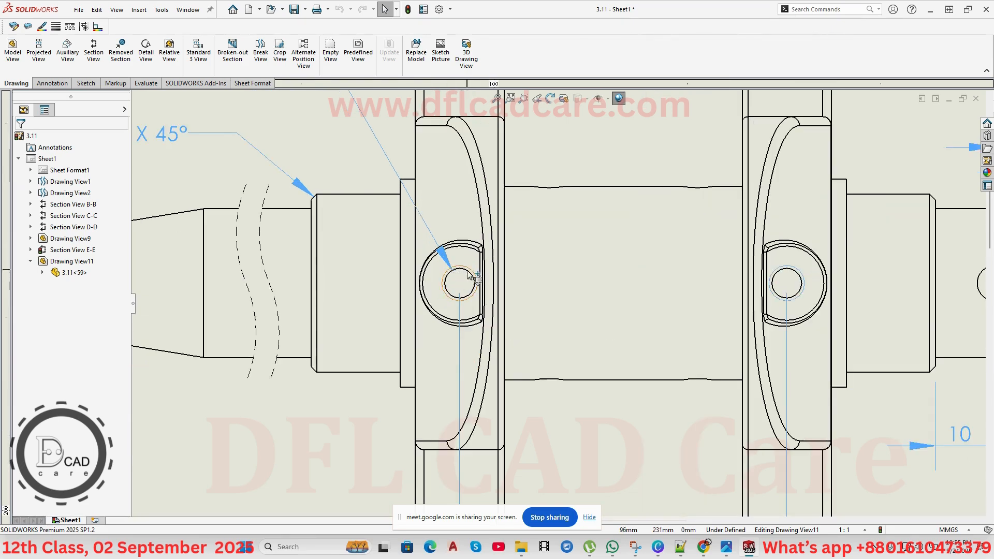
scroll(468, 274, "up", 3)
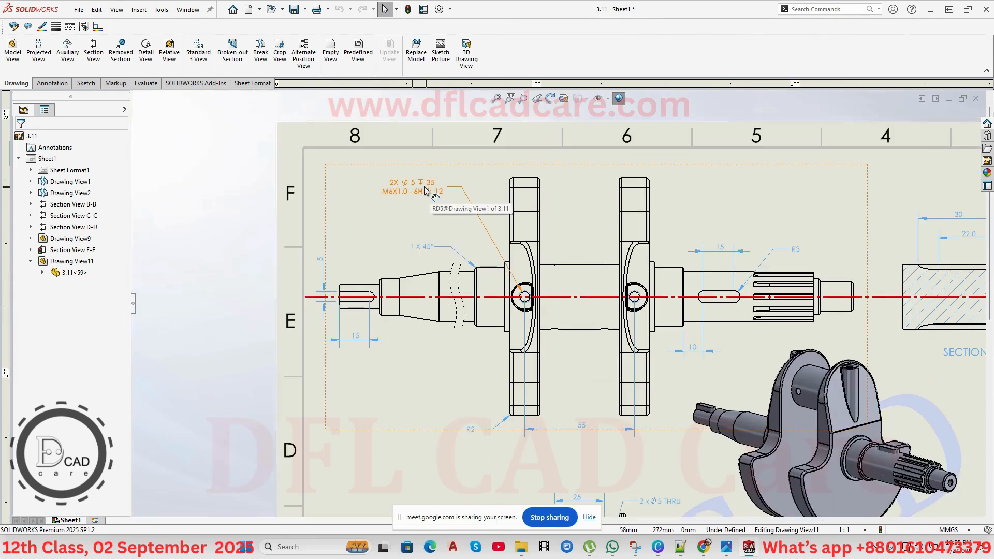
scroll(414, 200, "down", 1)
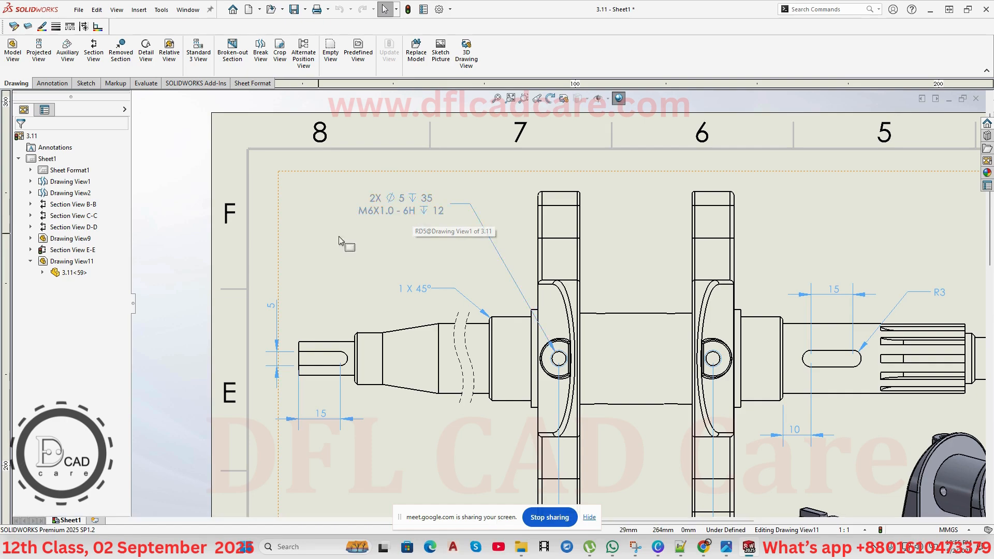
scroll(745, 308, "up", 2)
scroll(705, 370, "up", 3)
scroll(658, 464, "down", 2)
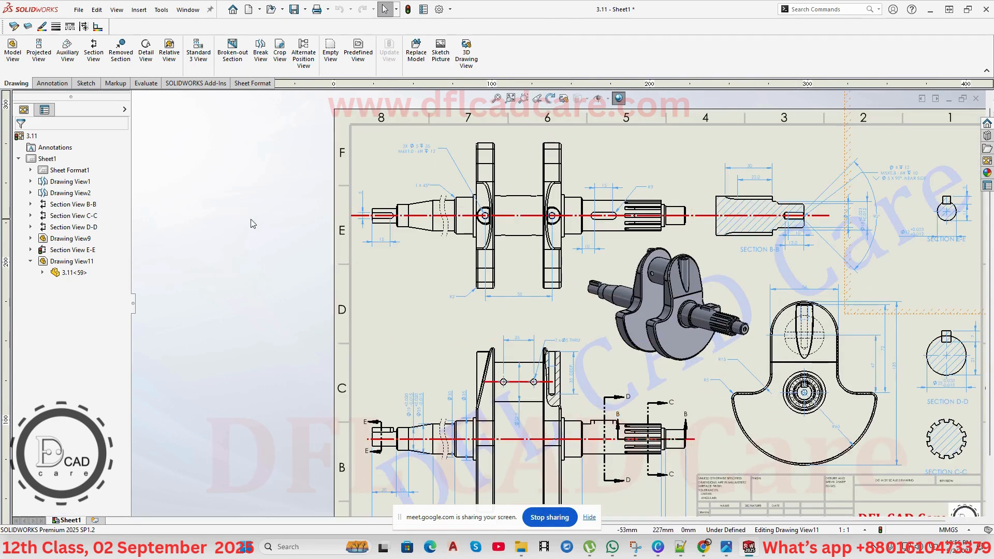
Step: Add a hole callout to the tapped hole in the web nearer the splines in the upper view, allowing multiple callouts on its pattern
left_click(63, 84)
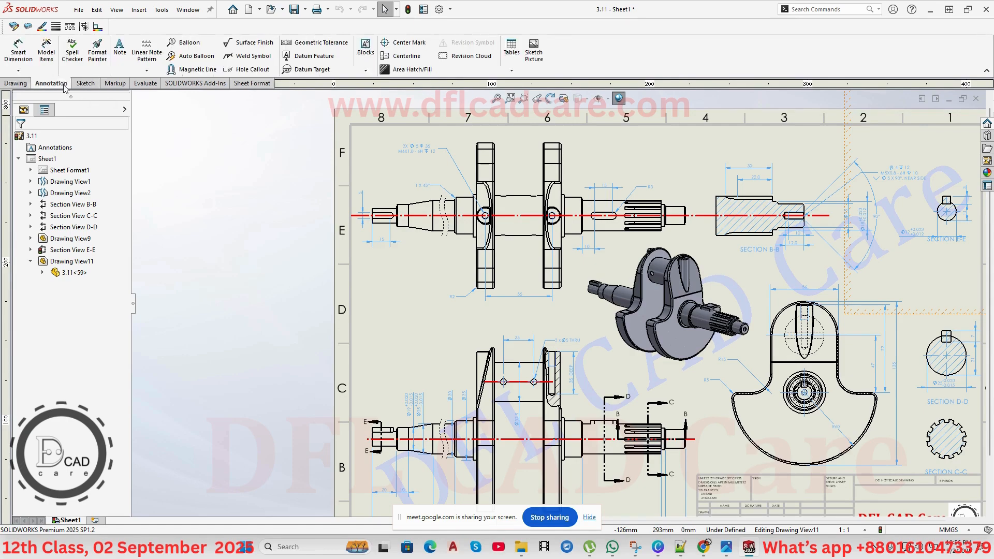
left_click(251, 70)
scroll(624, 223, "down", 5)
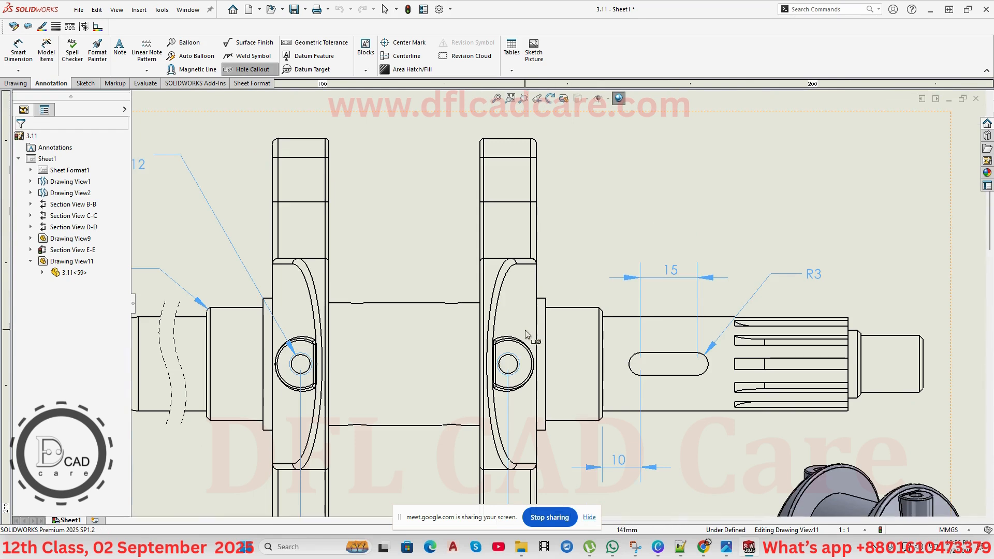
left_click(514, 360)
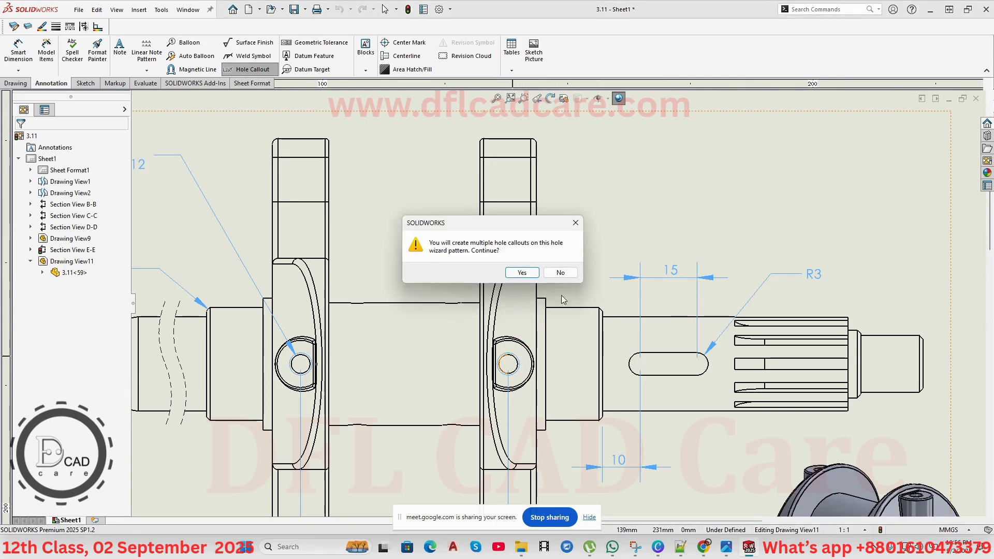
left_click(524, 274)
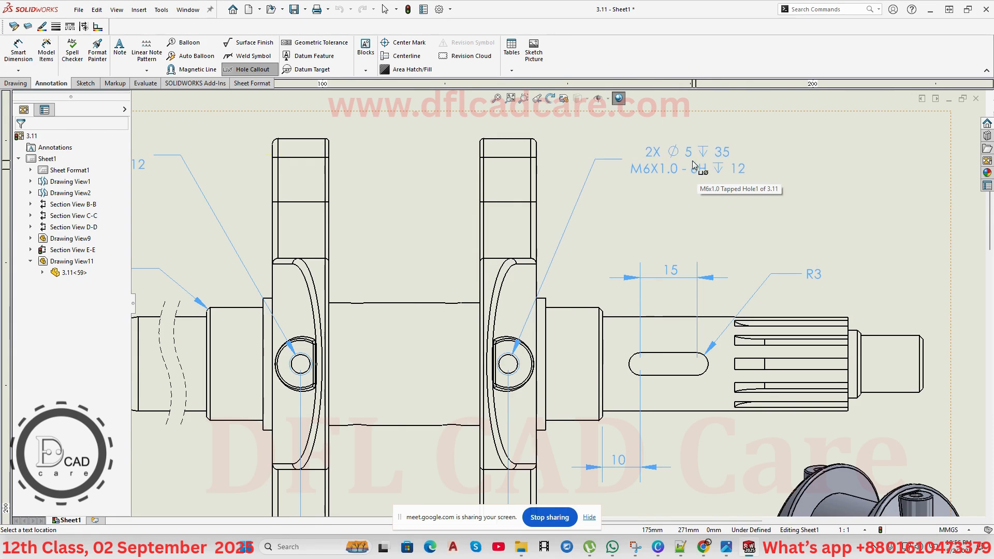
left_click(698, 166)
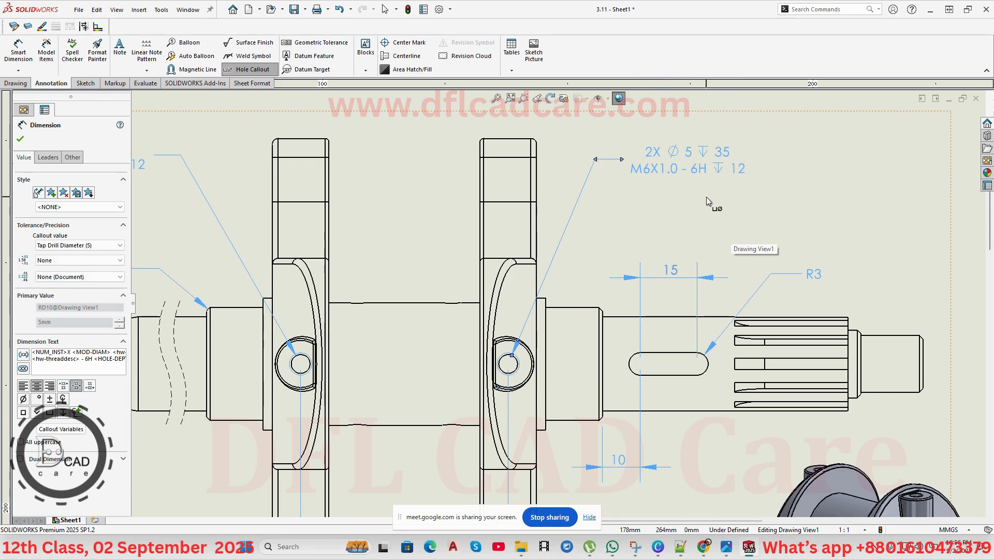
Step: Compare the two tapped hole callouts and examine the rest of the sheet, including sections B-B, E-E, D-D and C-C
key("z")
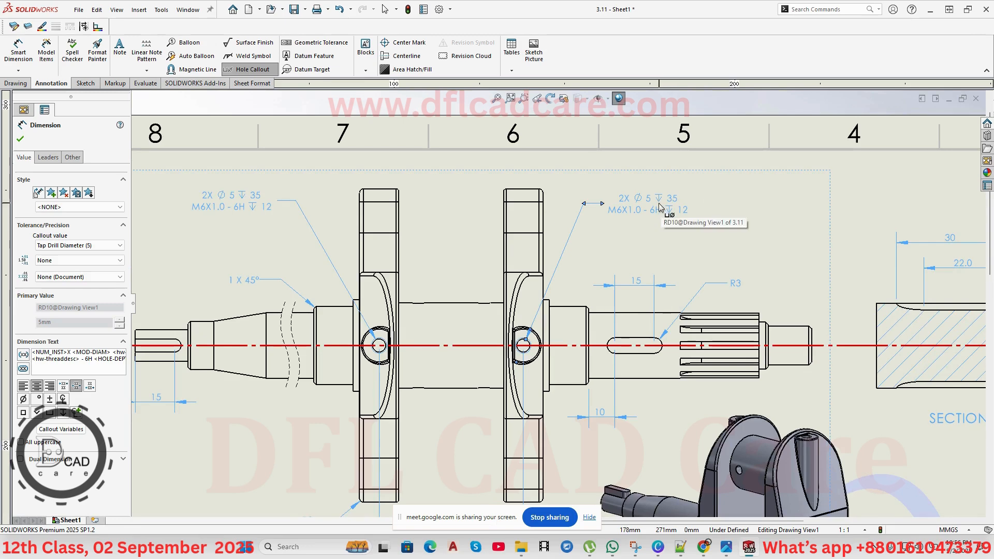
key("z")
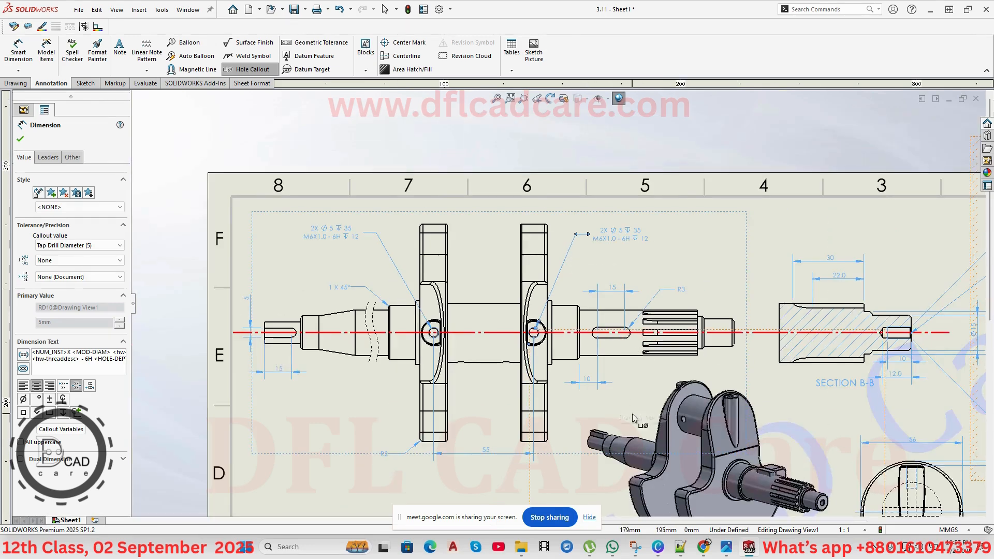
key("z")
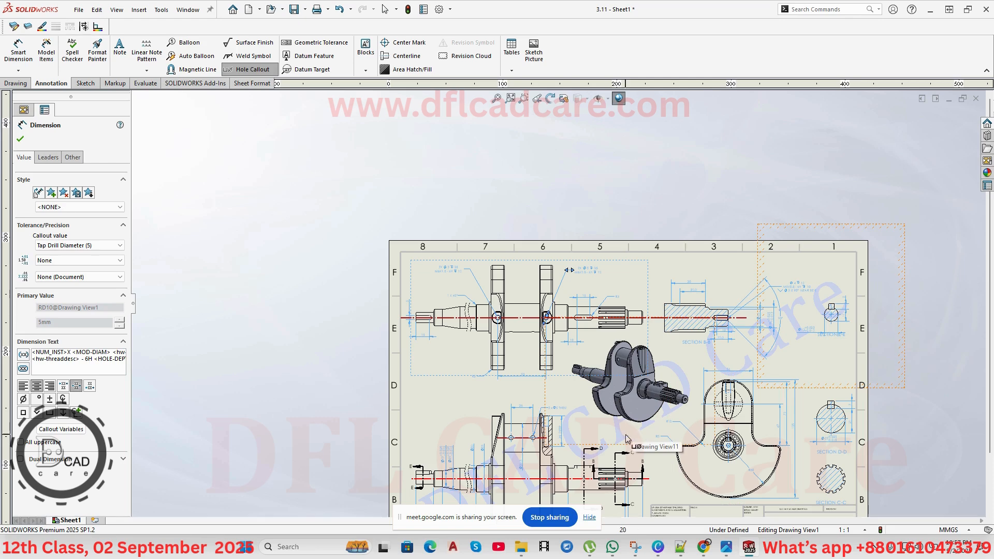
scroll(626, 436, "up", 3)
scroll(629, 451, "down", 2)
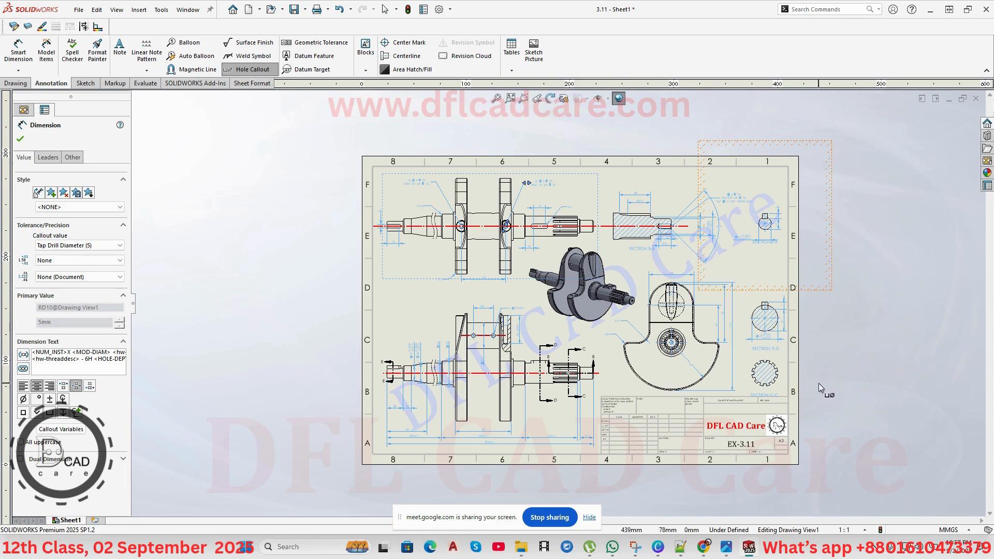
scroll(818, 384, "down", 2)
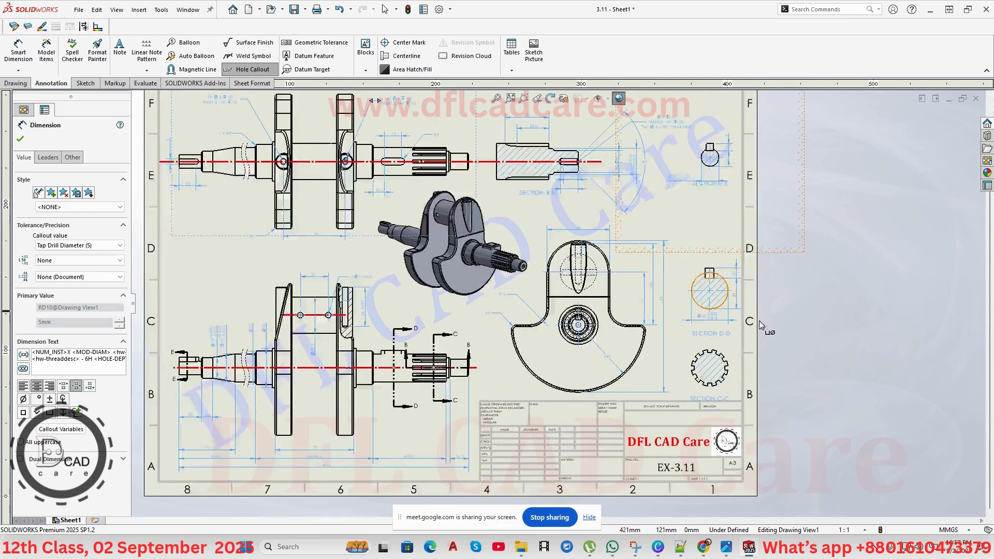
scroll(759, 302, "down", 3)
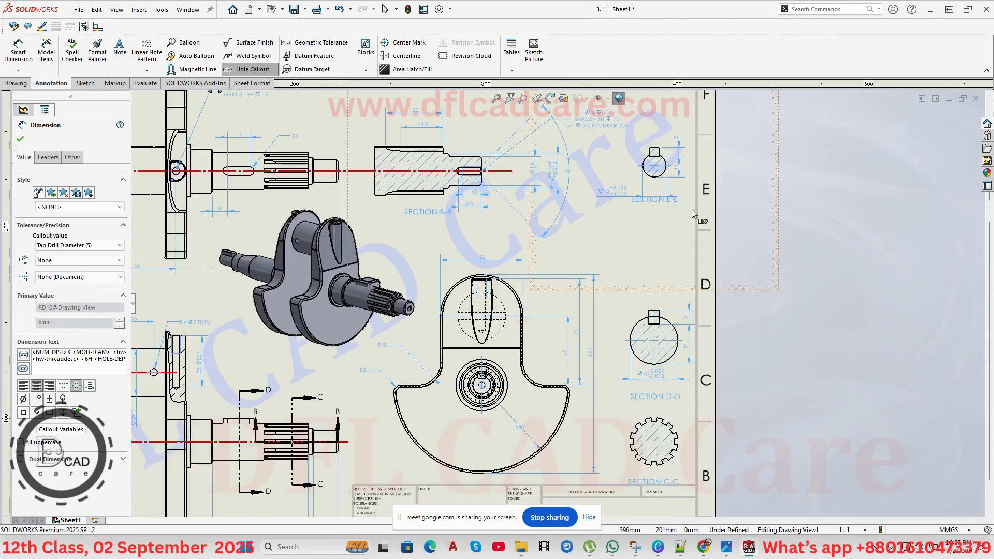
scroll(691, 209, "up", 1)
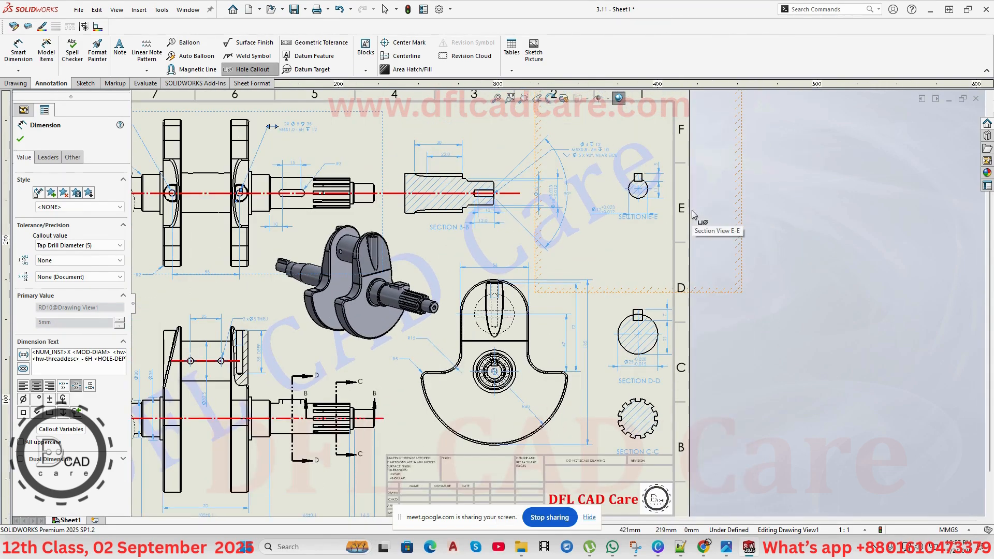
left_click(749, 553)
left_click(749, 553)
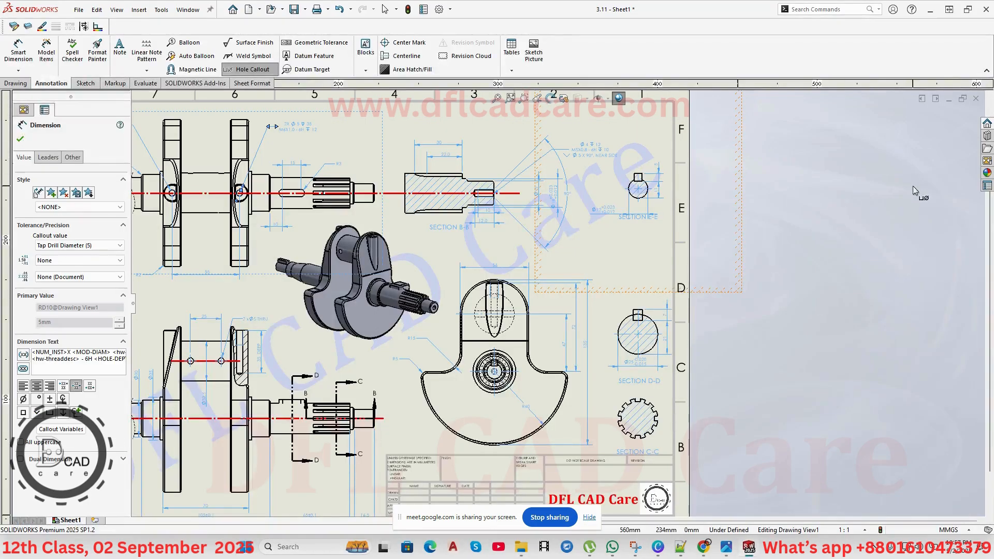
Step: Switch to the 3.11 crankshaft part and roll its feature history back to just after Revolve1
mouse_move(748, 553)
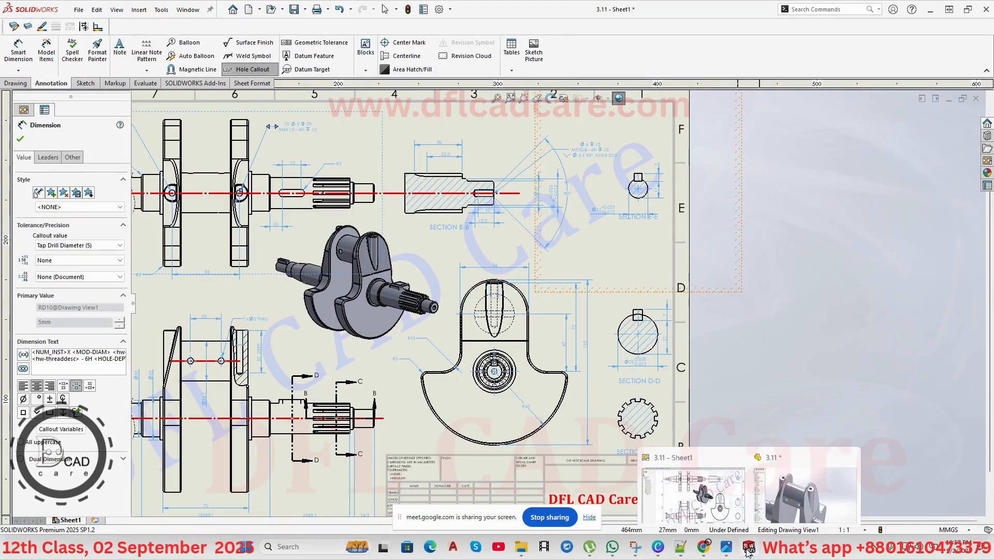
left_click(820, 489)
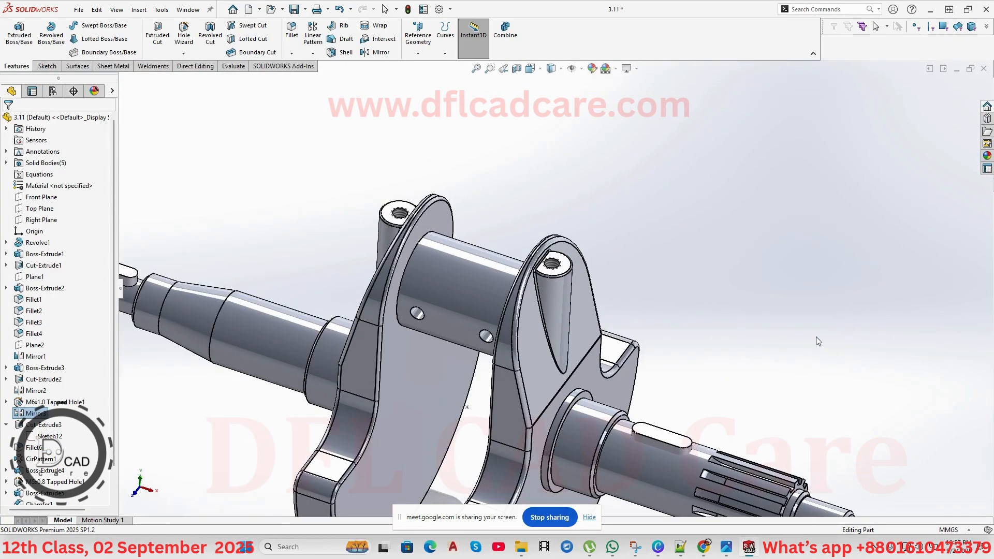
key("f")
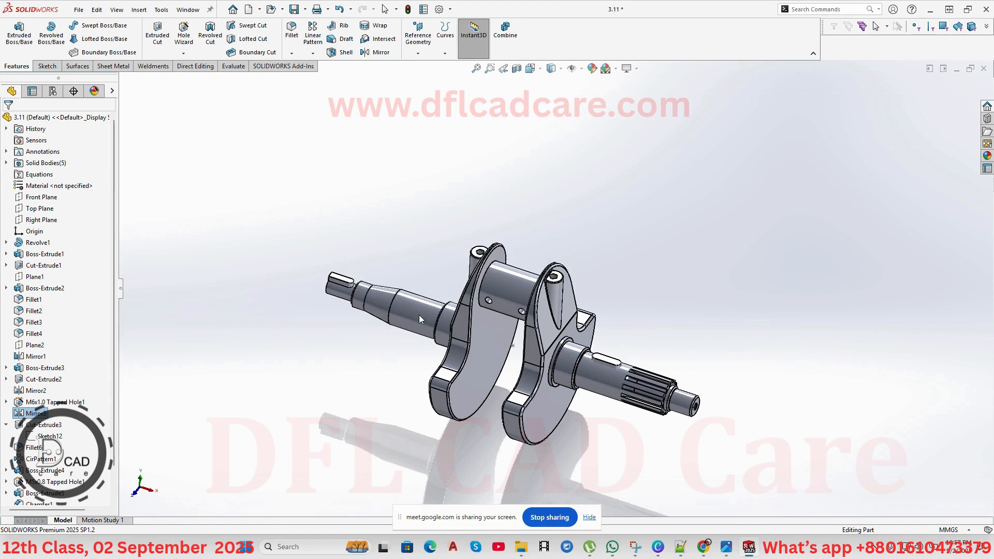
scroll(418, 314, "up", 1)
scroll(52, 414, "down", 1)
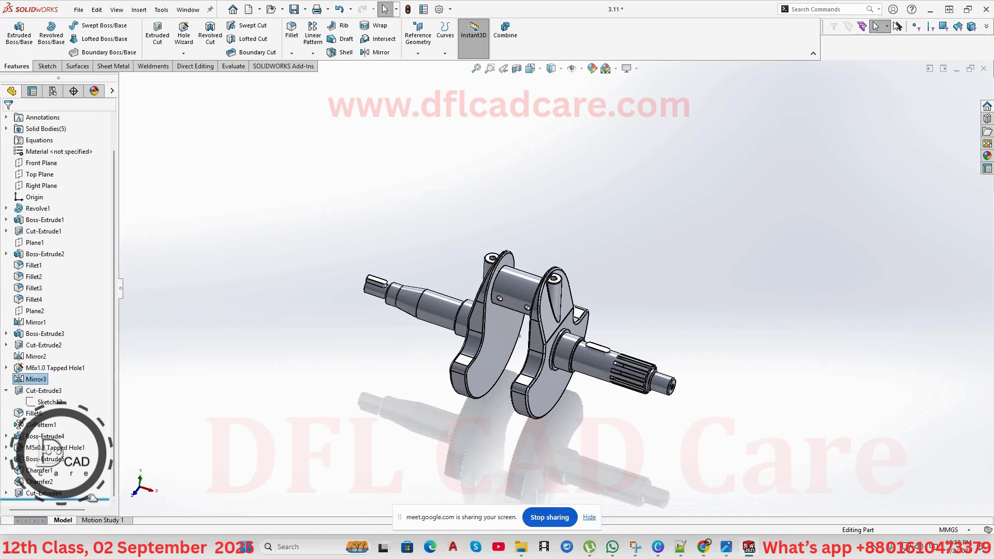
mouse_move(92, 498)
left_mouse_down()
mouse_move(104, 292)
mouse_move(94, 210)
left_mouse_up()
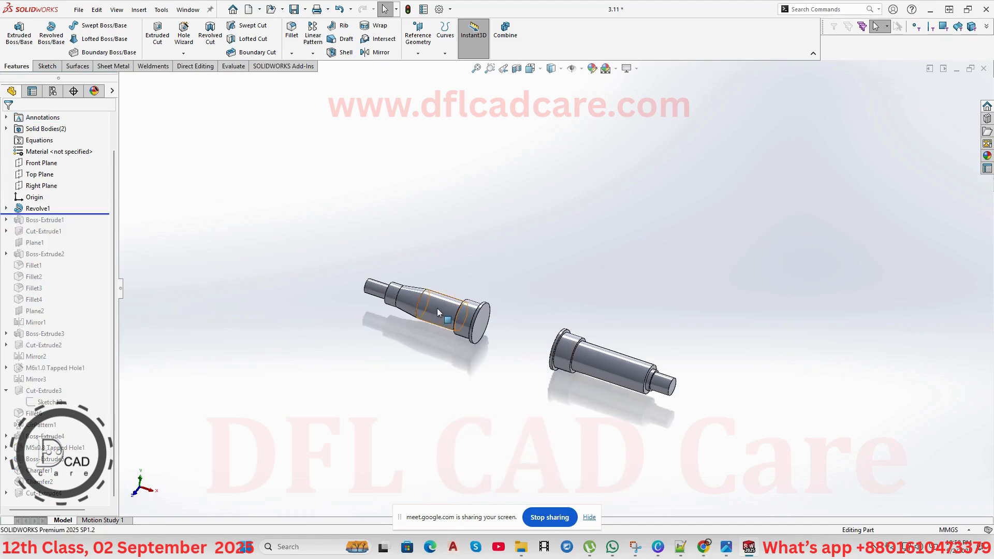
Step: Inspect the two revolved shaft bodies and open Revolve1's Sketch1 to examine its length and diameter dimensions, then exit the sketch
left_click(612, 362)
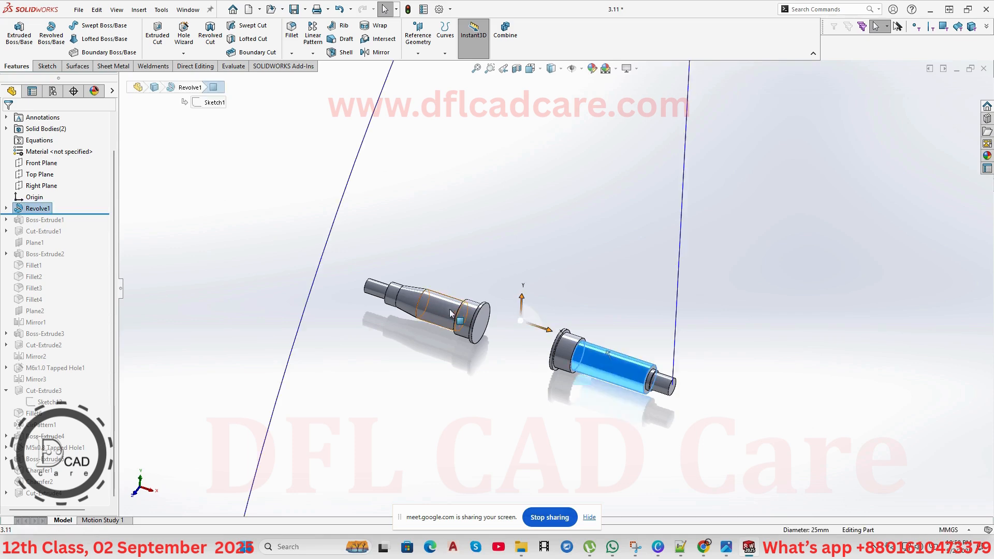
left_click(436, 305)
left_click(6, 208)
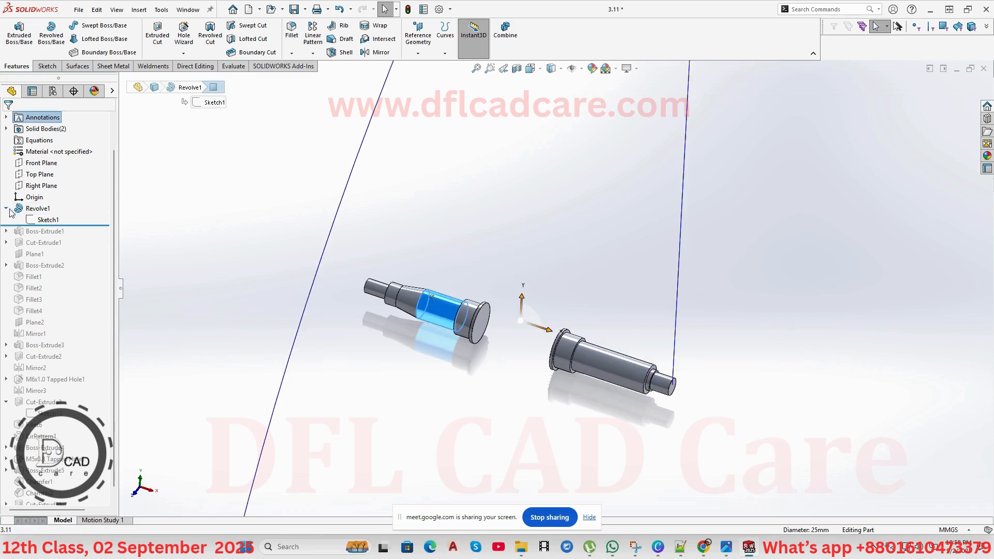
left_click(38, 221)
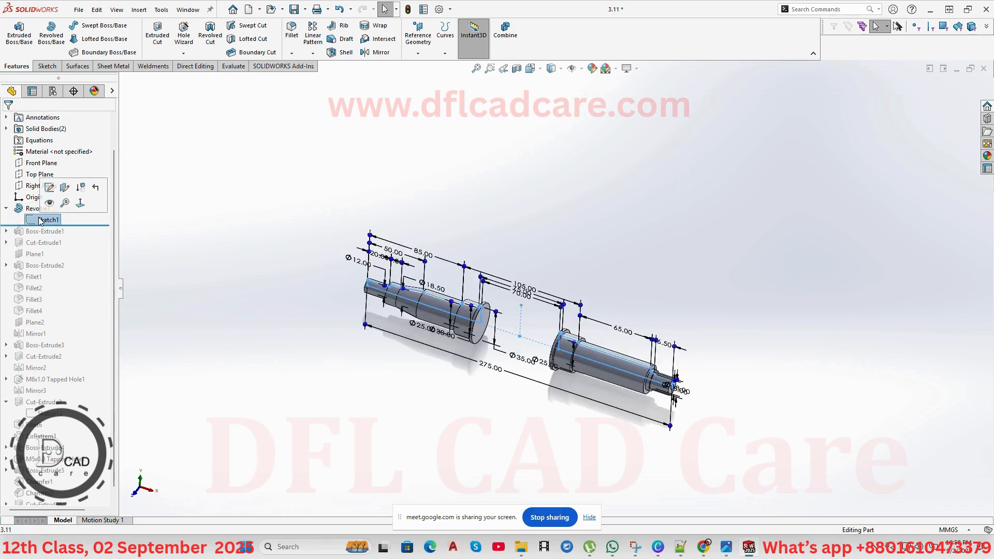
left_click(49, 188)
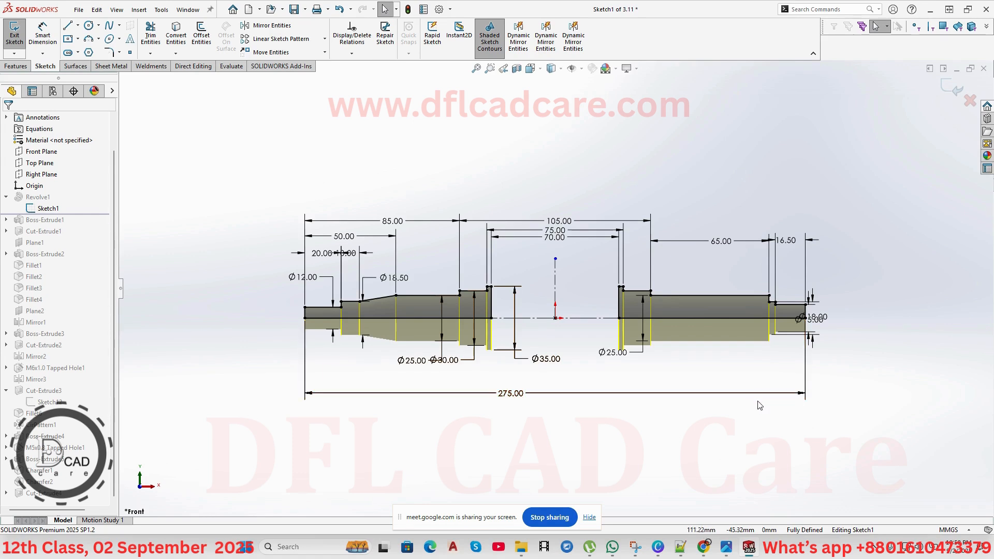
left_click(943, 84)
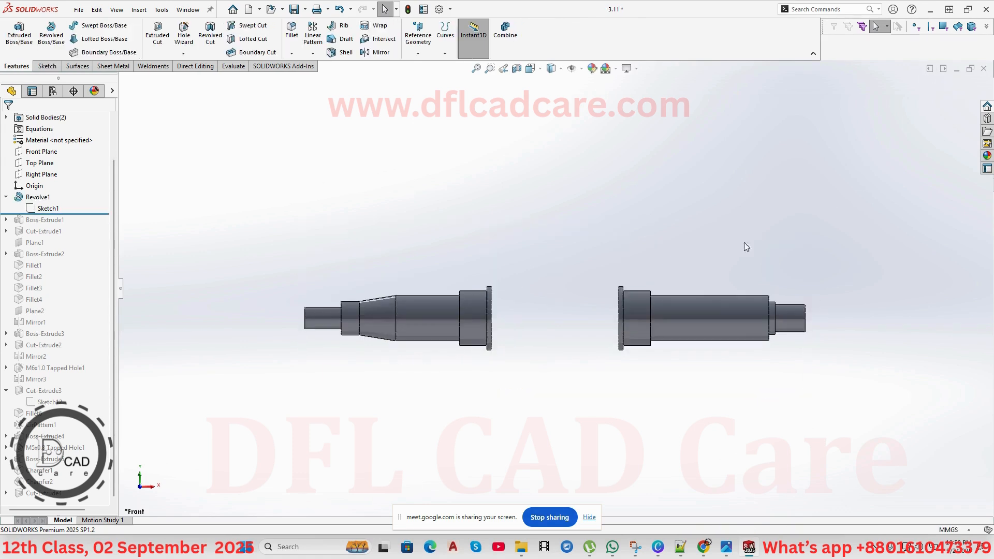
Step: Roll the history forward past Boss-Extrude1 and identify the web among the separate solid bodies
left_click_drag(81, 212, 77, 225)
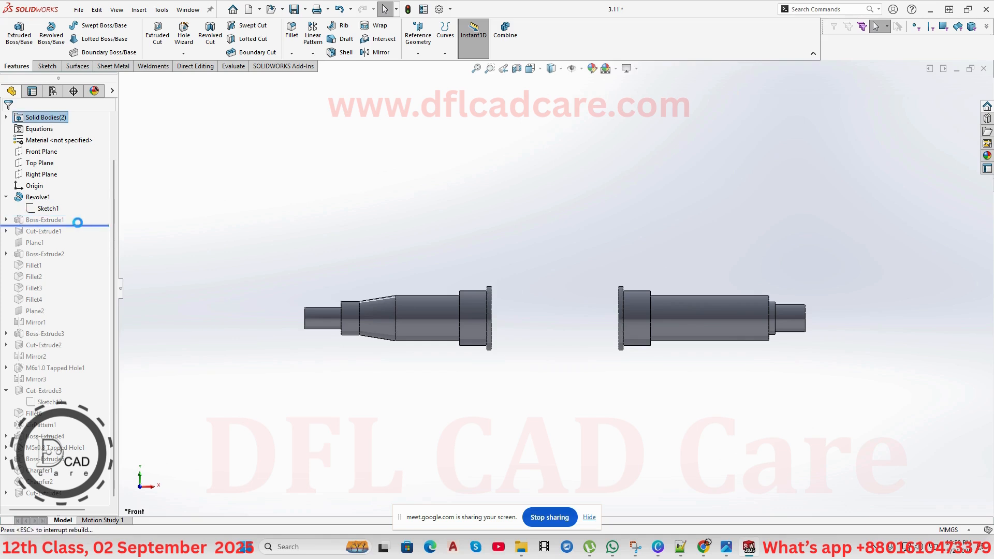
middle_click_drag(387, 249, 342, 257)
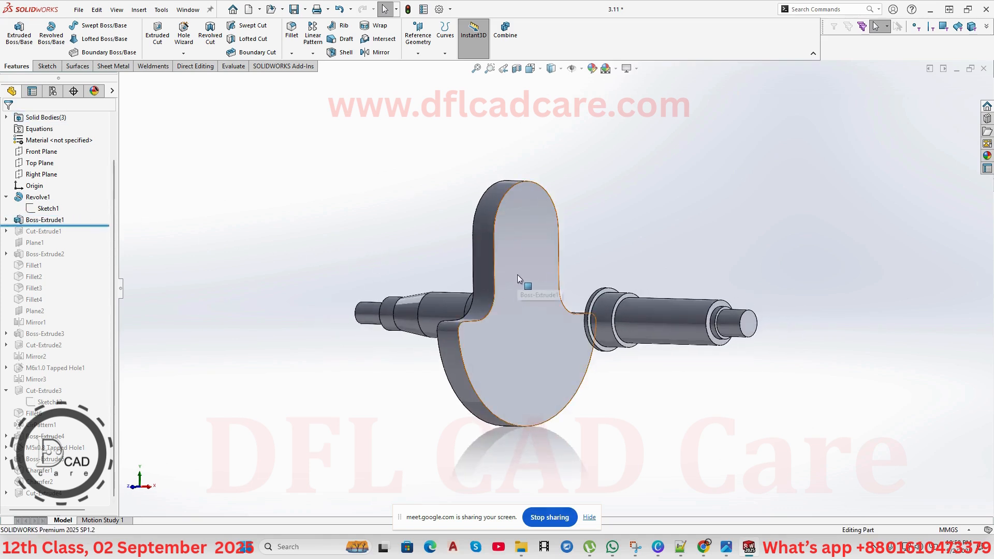
scroll(65, 179, "up", 1)
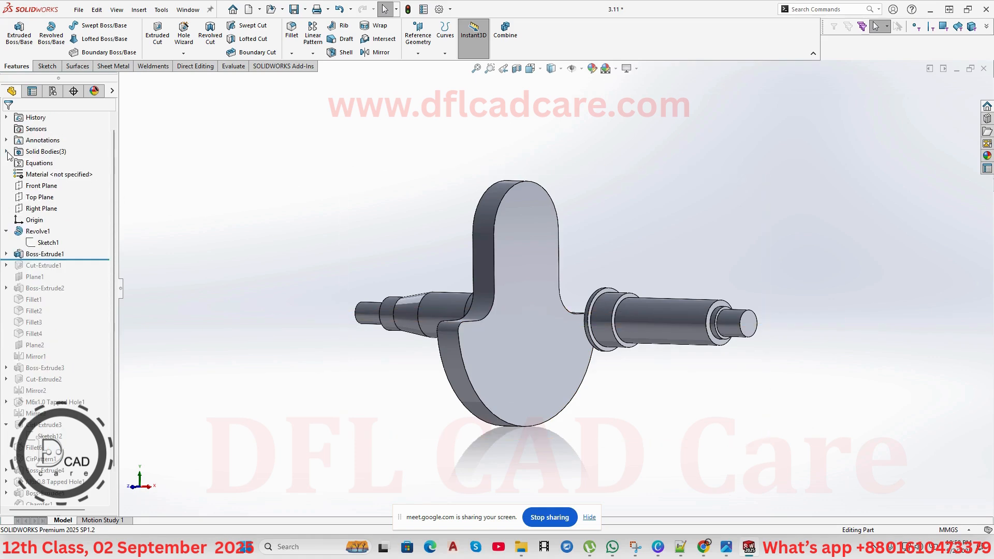
left_click(6, 151)
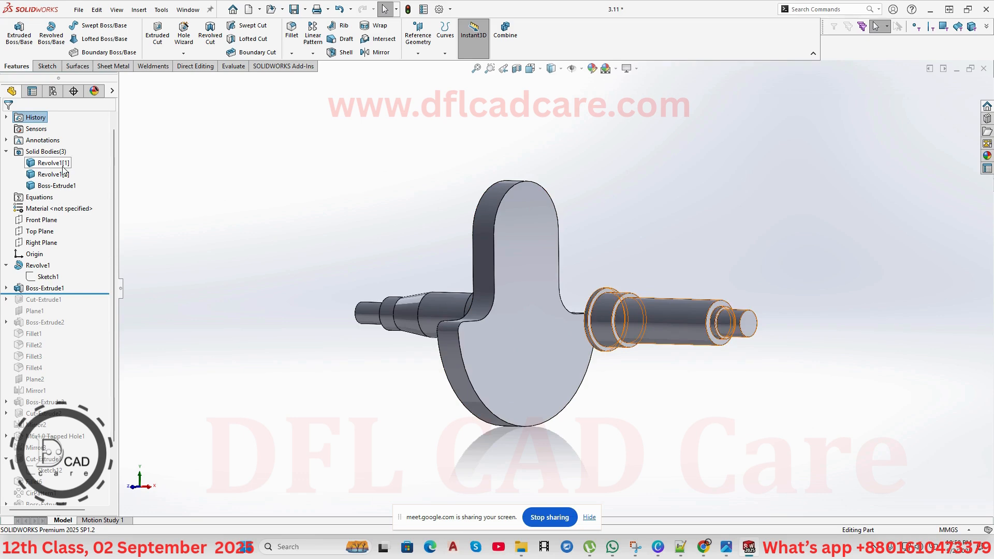
left_click(52, 174)
left_click(57, 187)
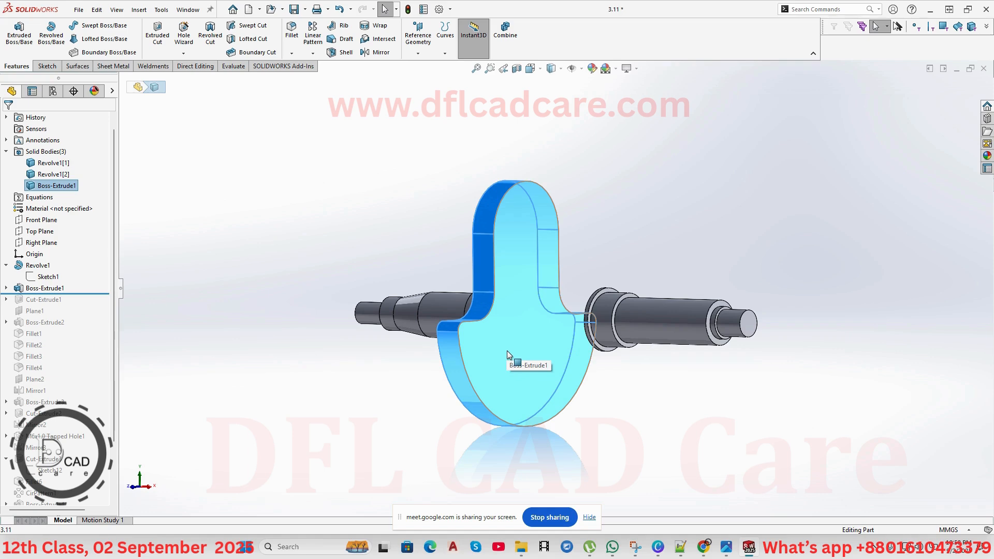
key("Escape")
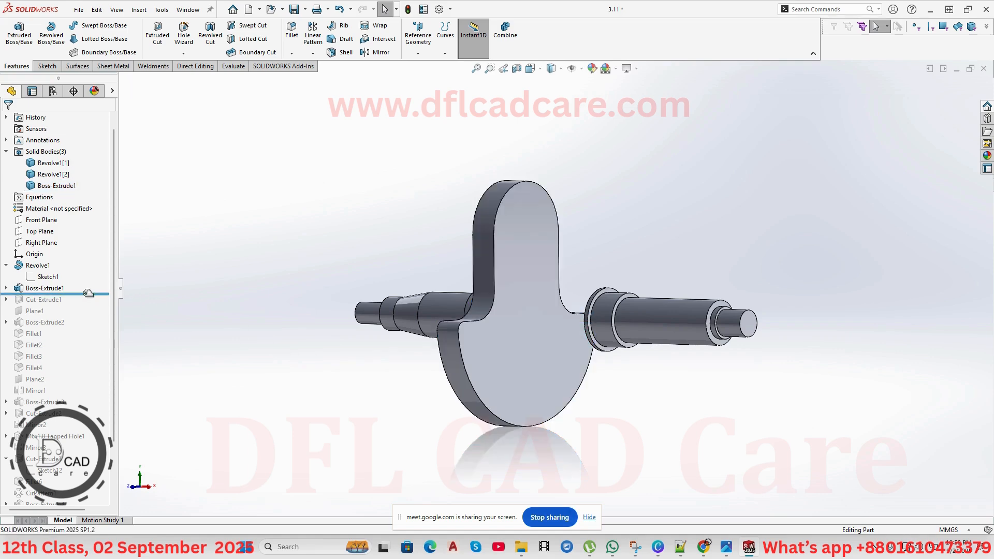
Step: Roll the history forward past Cut-Extrude1 and examine the sketch dimensions of the web's tapered cut
left_click_drag(89, 294, 87, 301)
middle_click_drag(301, 247, 550, 215)
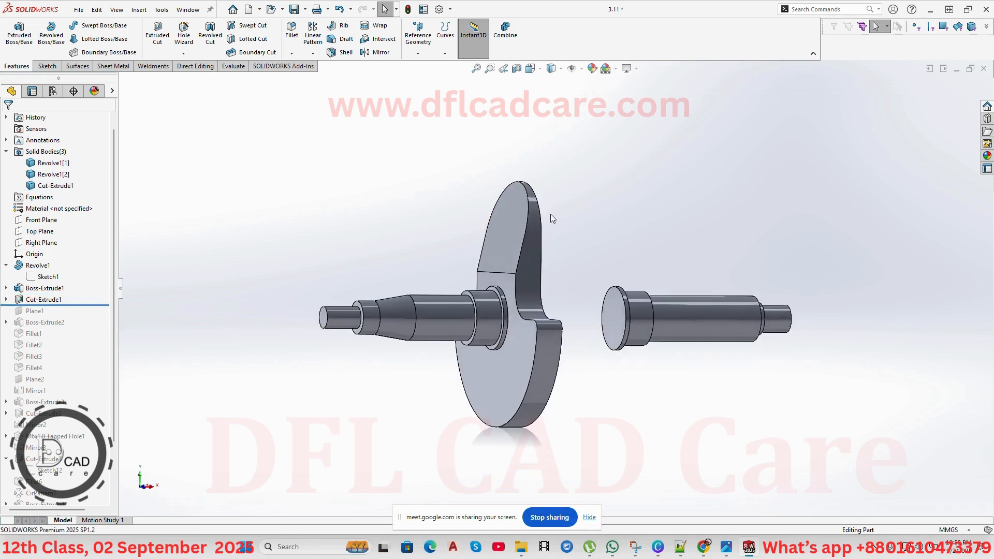
left_click(6, 299)
left_click(48, 310)
middle_click_drag(132, 315, 265, 379)
mouse_move(639, 340)
middle_mouse_down()
mouse_move(630, 227)
mouse_move(606, 211)
middle_mouse_up()
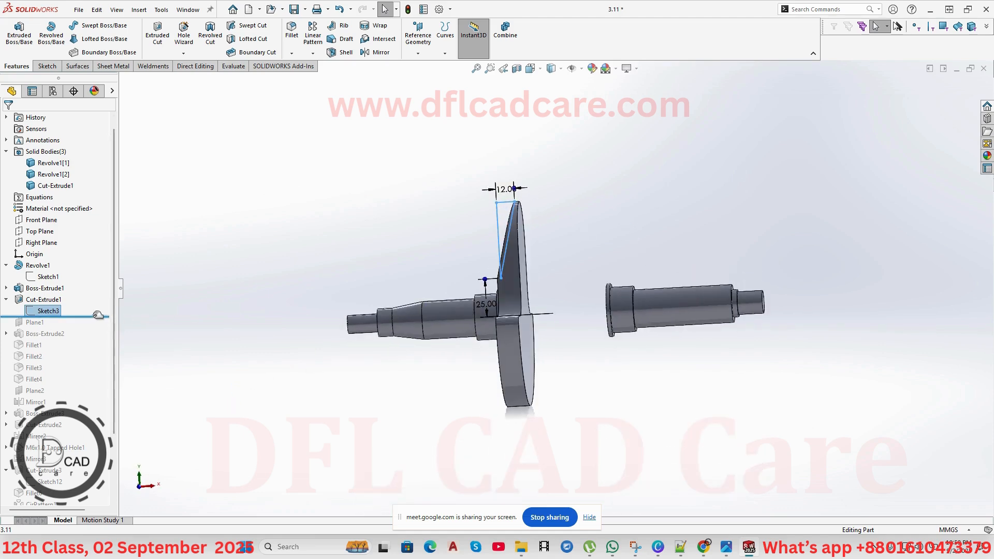
Step: Roll the history forward past Plane1 and check where the plane lies relative to the web
left_click_drag(98, 316, 92, 327)
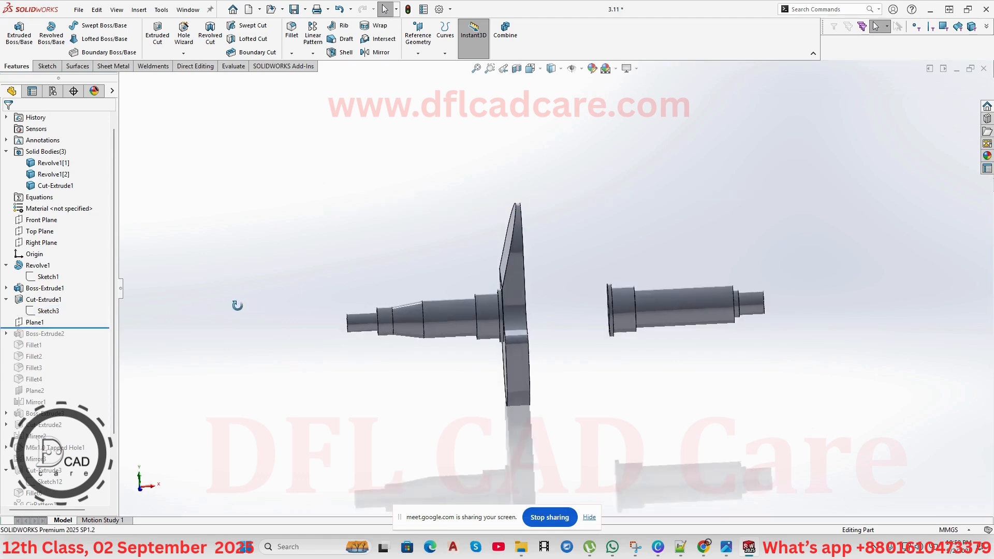
left_click(35, 323)
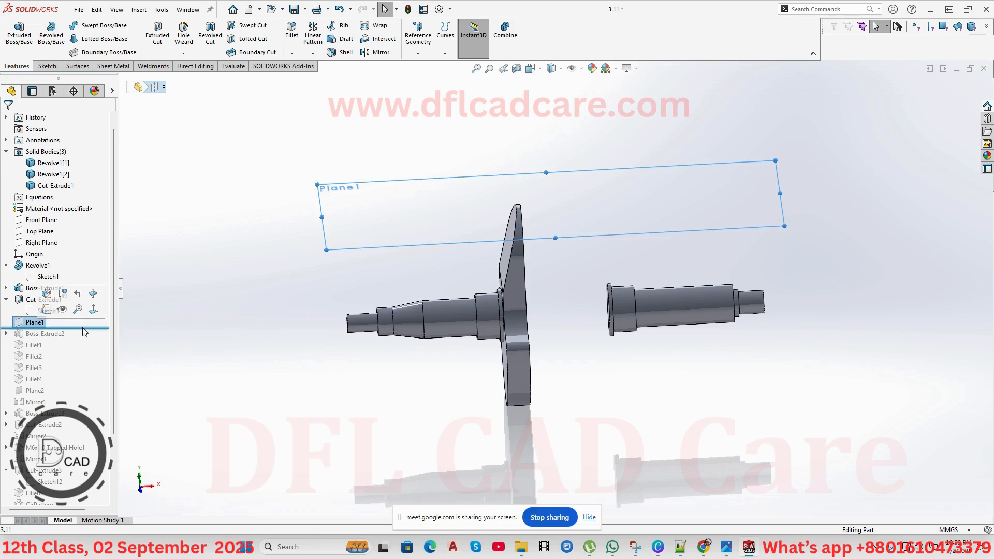
key("Escape")
Step: Roll the history forward past Boss-Extrude2 and examine the circle and its dimensions in Sketch4, then exit the sketch
left_click_drag(96, 329, 125, 342)
scroll(523, 234, "down", 5)
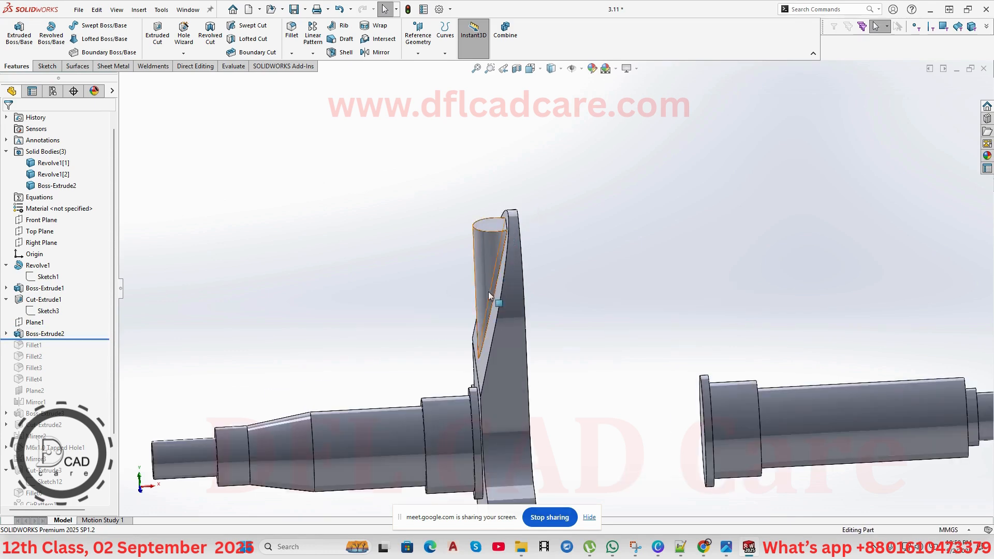
left_click(492, 261)
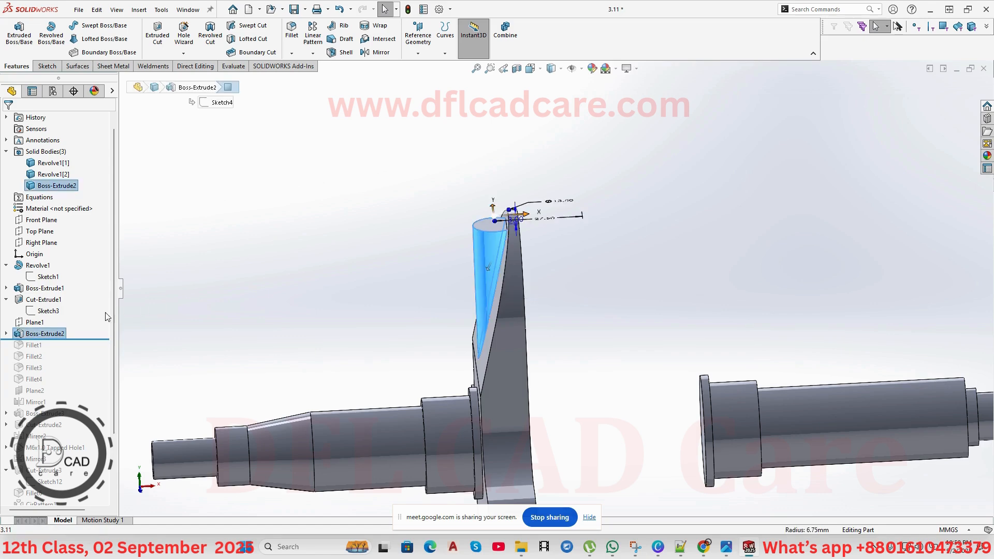
left_click(7, 334)
left_click(49, 345)
left_click(52, 317)
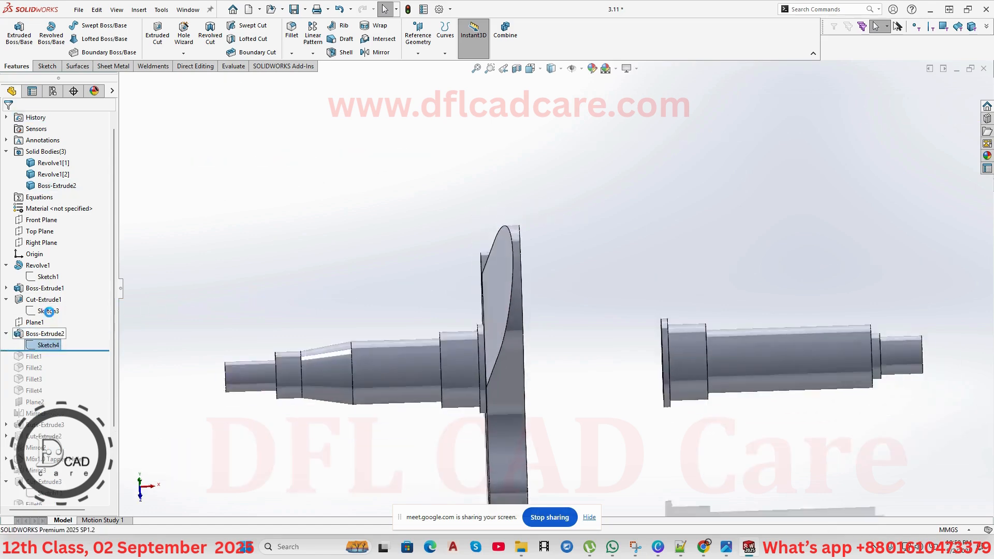
scroll(473, 297, "down", 4)
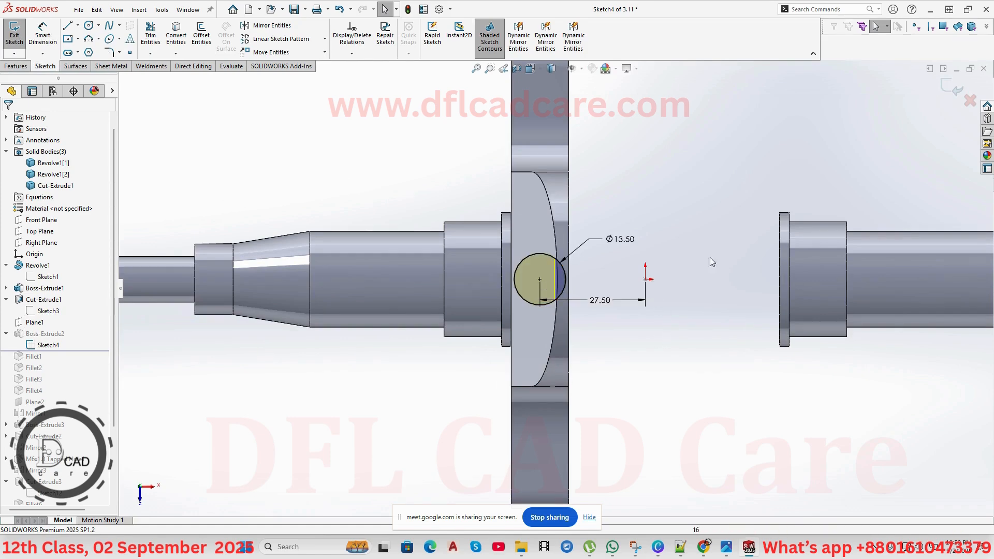
left_click(954, 88)
mouse_move(829, 218)
middle_mouse_down()
mouse_move(676, 279)
mouse_move(688, 224)
mouse_move(489, 304)
middle_mouse_up()
Step: Review Boss-Extrude2's offset start, Up To Surface end condition and feature scope, keeping its settings
left_click(46, 334)
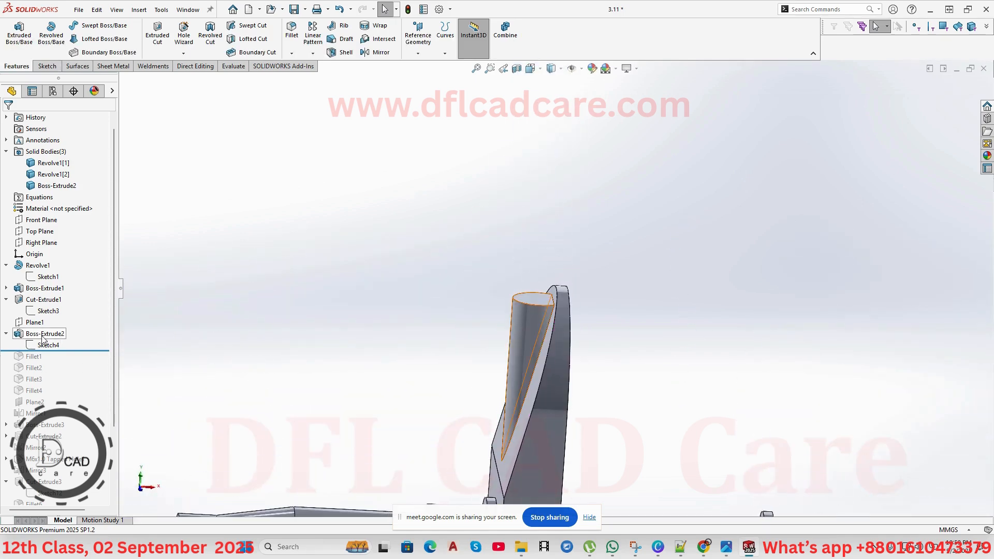
left_click(54, 305)
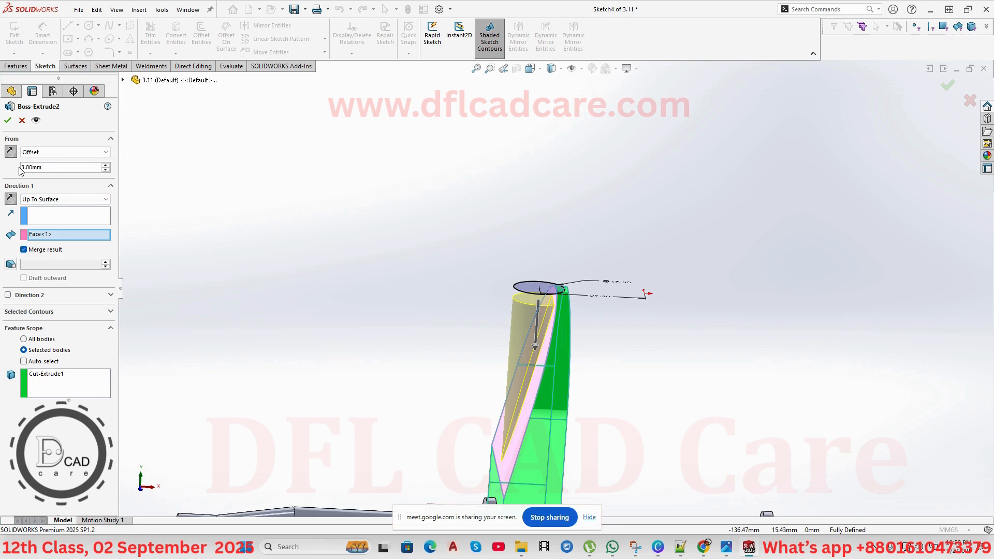
middle_click_drag(293, 315, 559, 328)
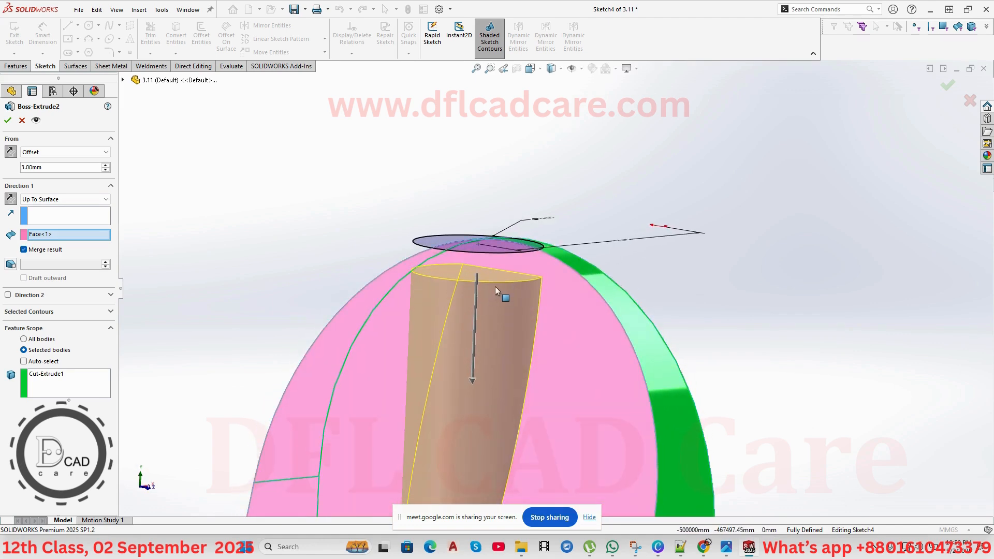
scroll(580, 349, "up", 3)
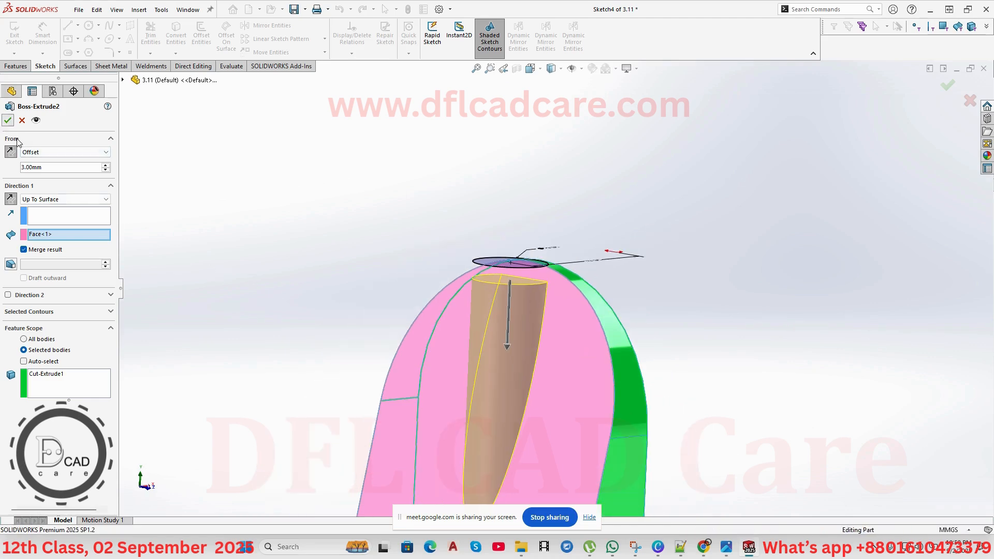
left_click(8, 121)
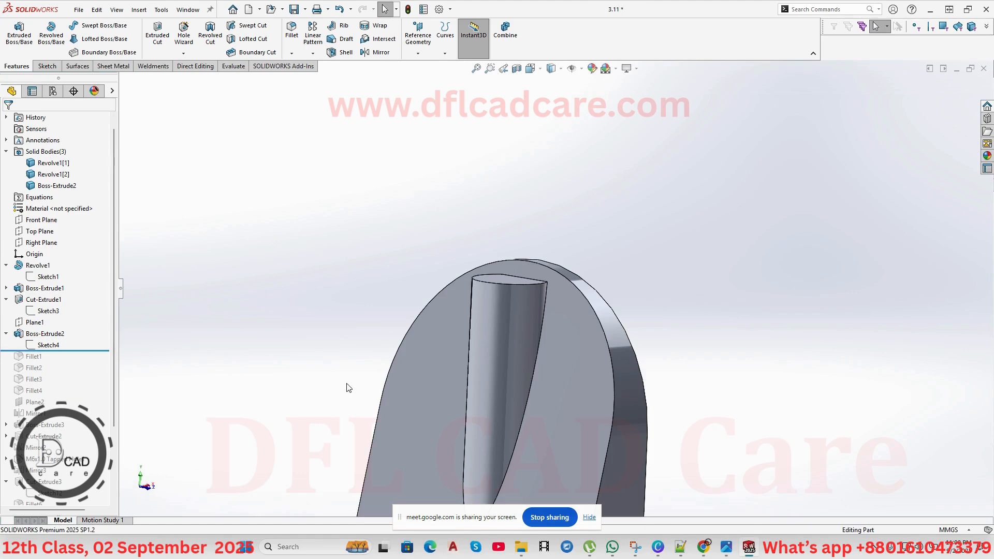
Step: Roll the history forward past Fillet4 and examine which web edges Fillet1, Fillet2, Fillet3 and Fillet4 round
scroll(357, 378, "up", 2)
left_click_drag(100, 351, 87, 396)
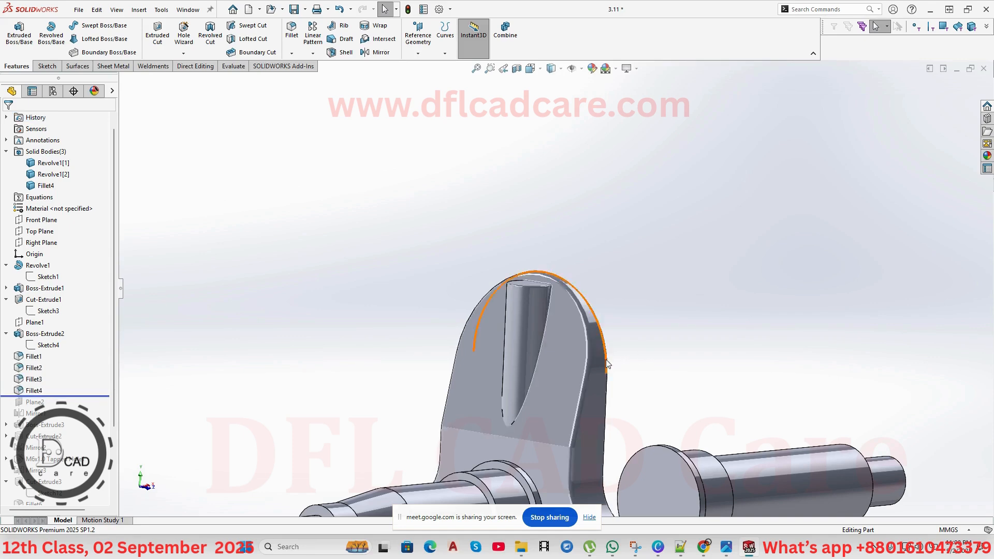
left_click(35, 357)
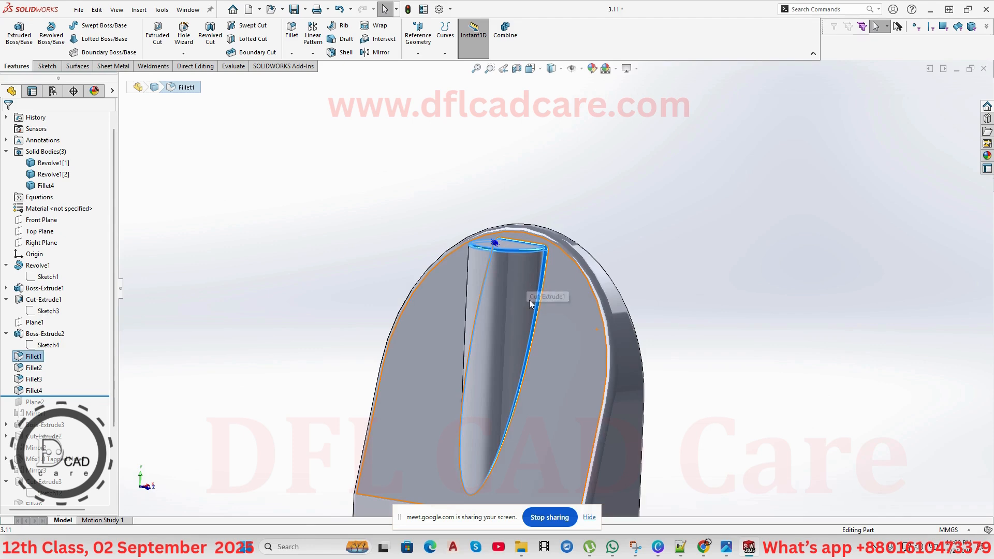
left_click(33, 368)
scroll(321, 364, "up", 5)
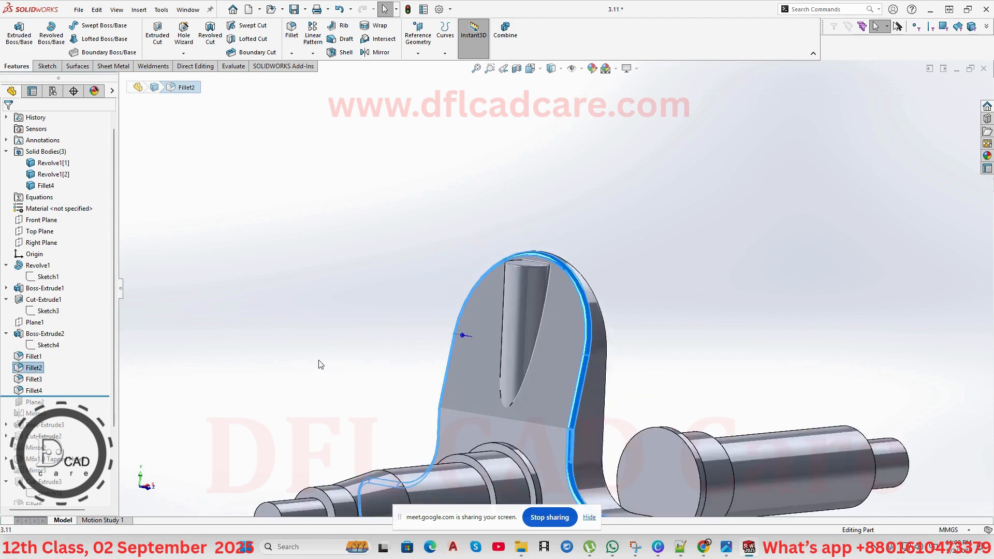
left_click(33, 381)
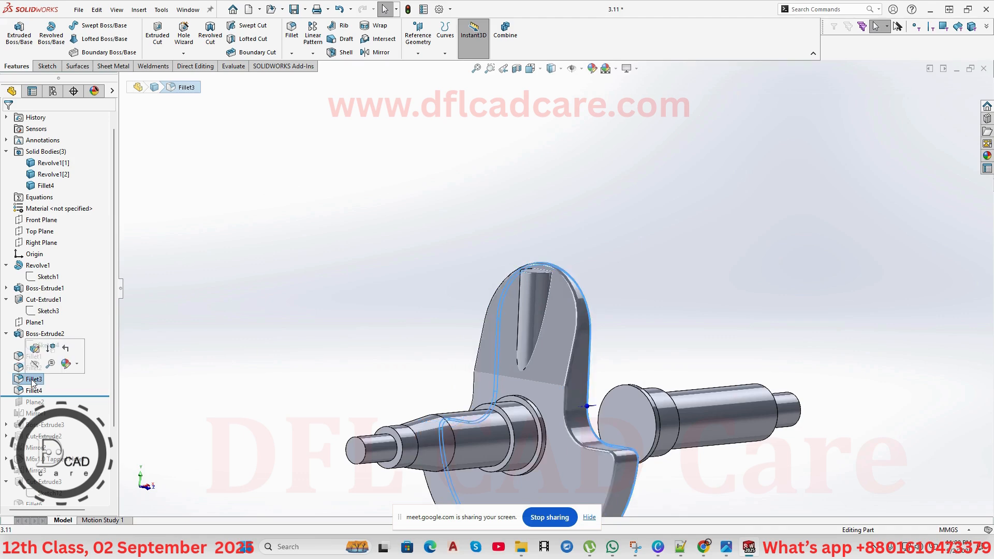
middle_click_drag(346, 331, 271, 317)
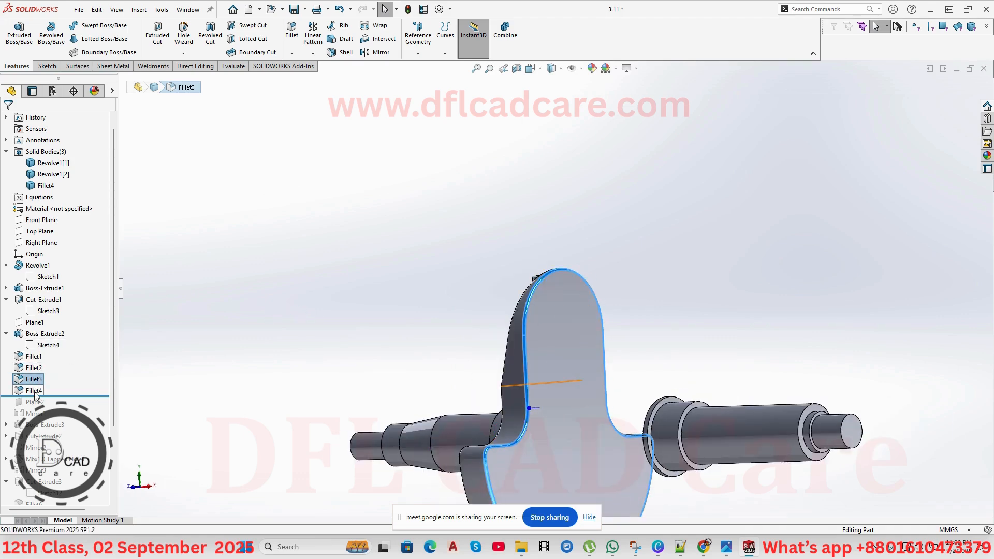
left_click(34, 391)
middle_click_drag(304, 349, 640, 336)
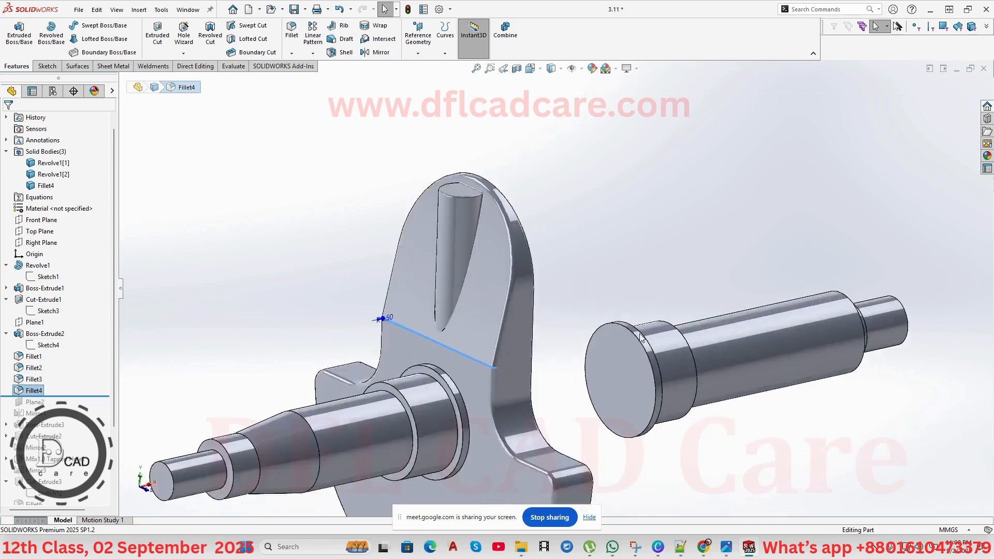
Step: Examine the narrow rounded edge that Fillet4 creates across the web's face, then clear the selection
scroll(574, 355, "down", 4)
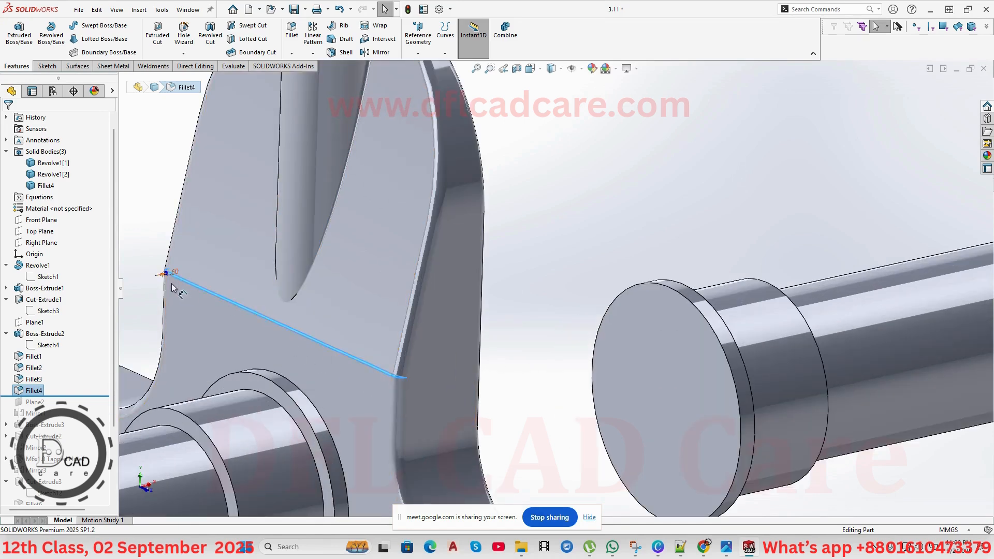
scroll(254, 310, "down", 6)
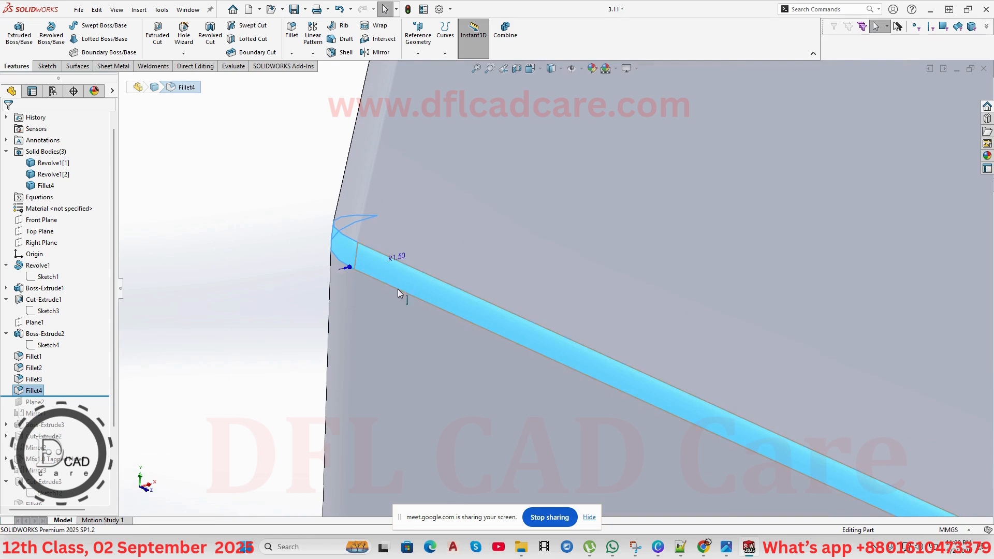
scroll(442, 307, "up", 3)
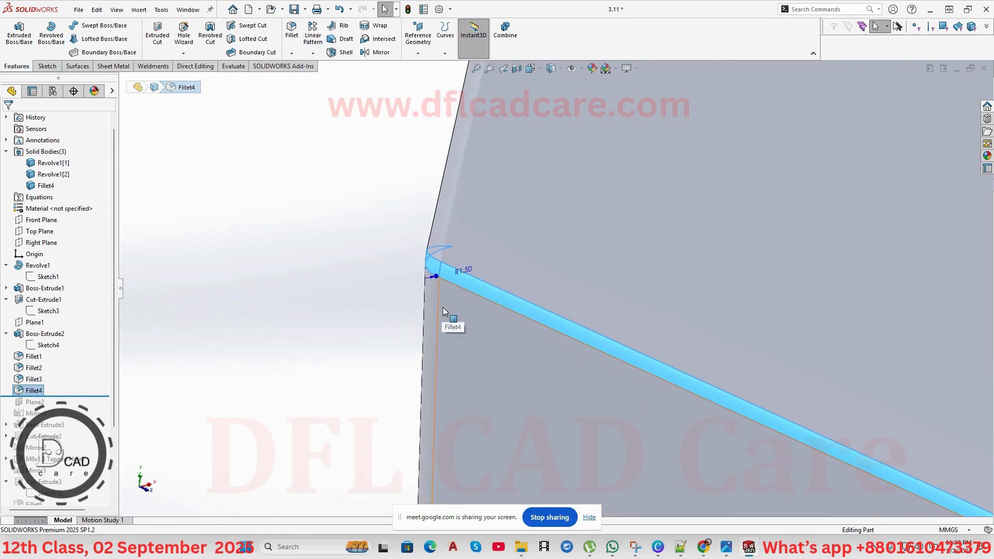
scroll(443, 306, "up", 4)
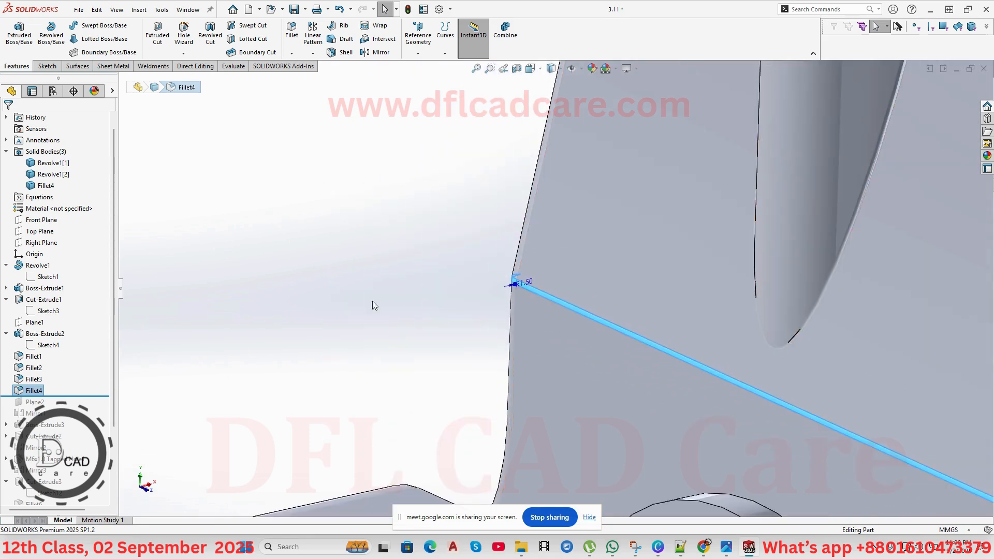
left_click(247, 340)
scroll(651, 385, "up", 9)
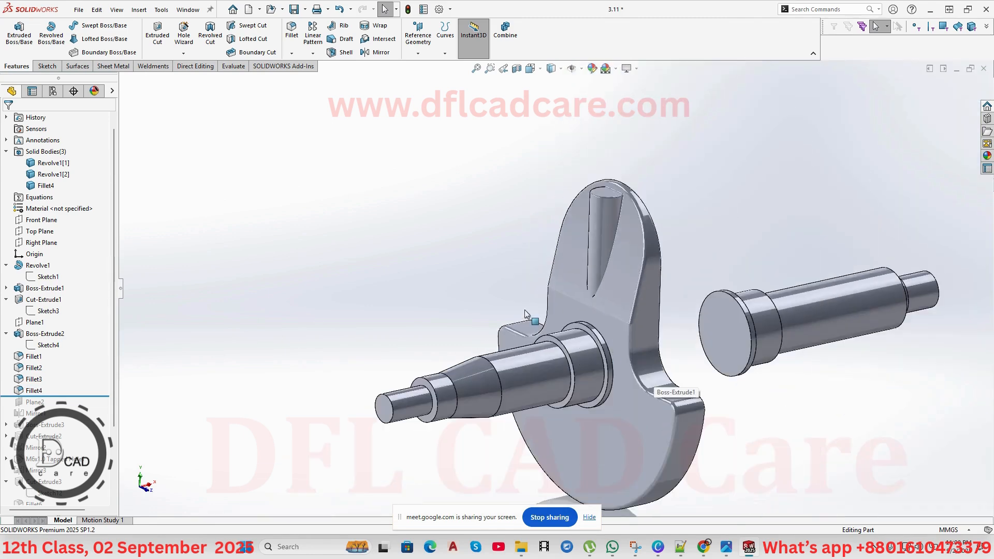
Step: Roll the history forward past Plane2 and check where the plane lies between the web and the separate shaft
middle_click_drag(531, 317, 493, 278)
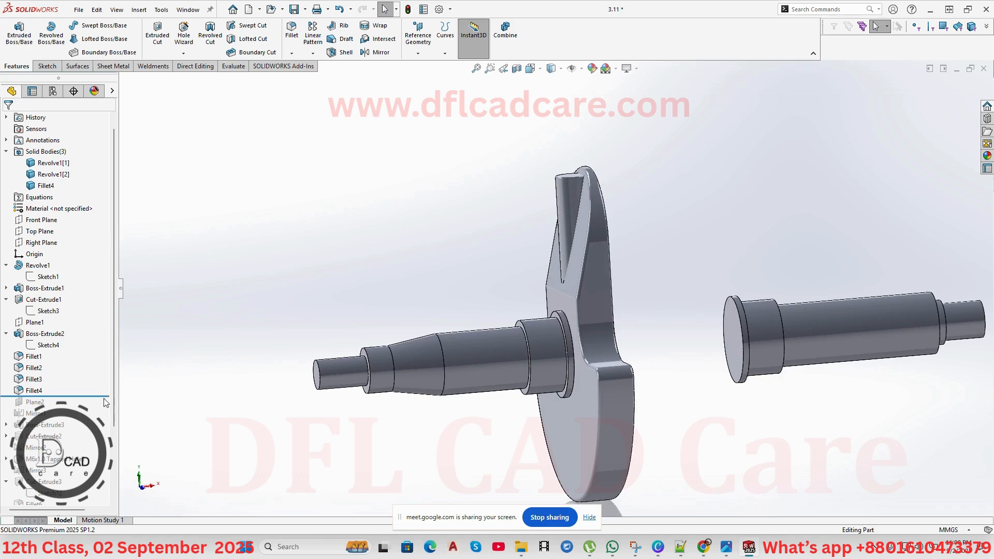
left_click_drag(98, 396, 93, 407)
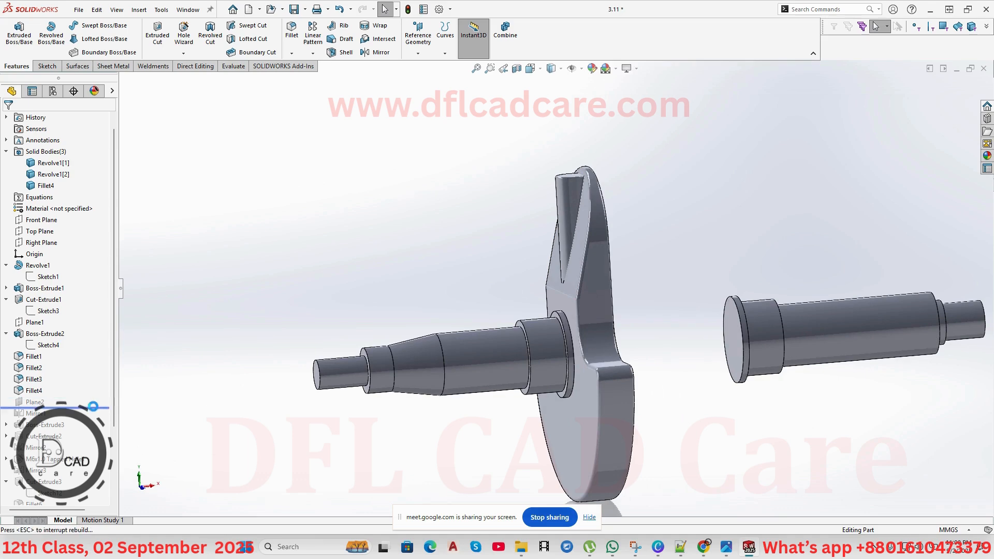
left_click(36, 403)
scroll(518, 413, "down", 1)
middle_click_drag(688, 402, 668, 398)
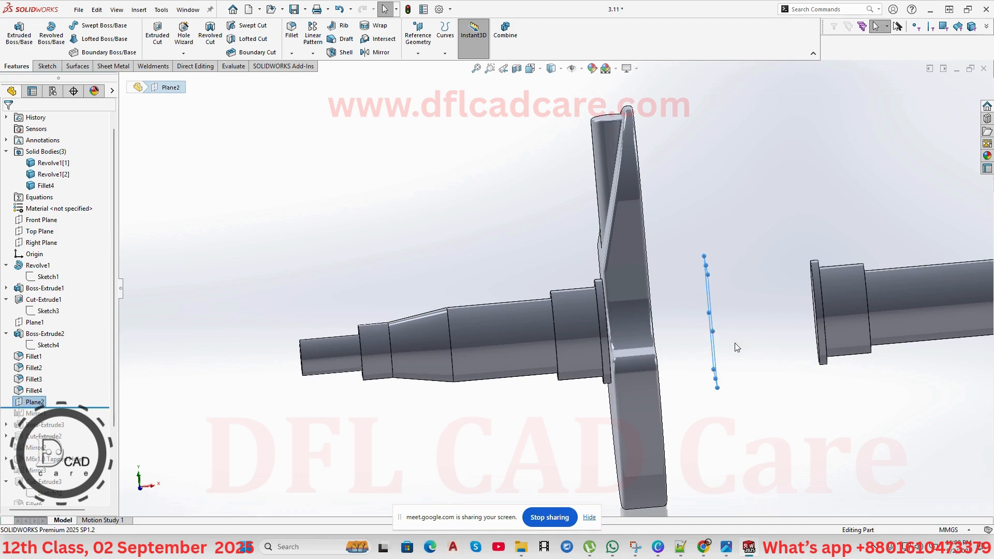
middle_click_drag(738, 347, 679, 291)
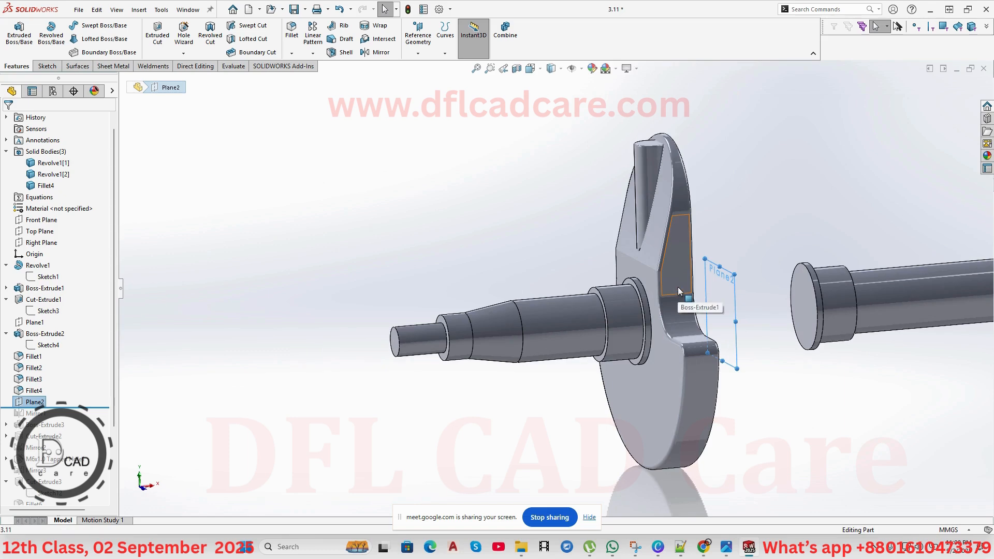
Step: Hide the web body and measure the distance between the facing end faces of the two shaft bodies
left_click(679, 312)
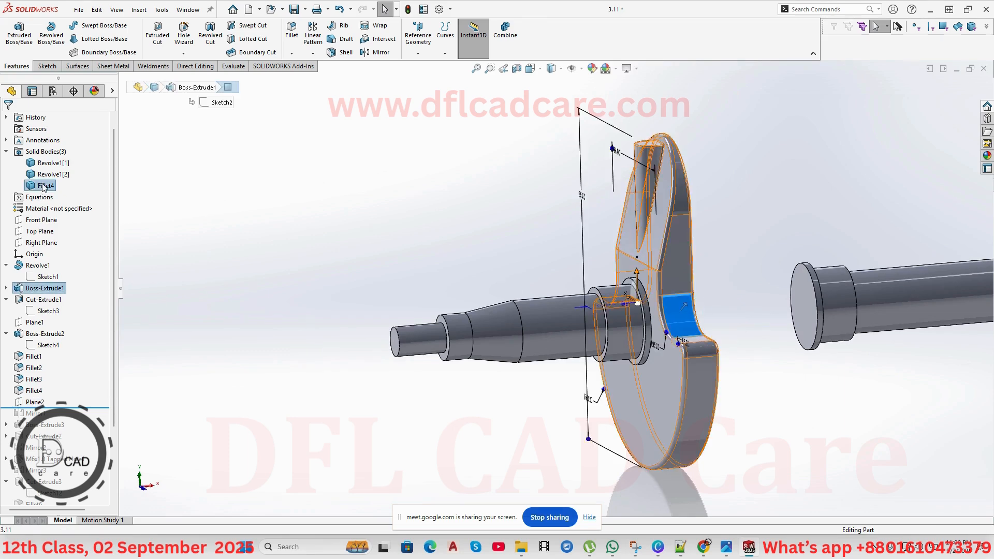
left_click(43, 184)
left_click(57, 170)
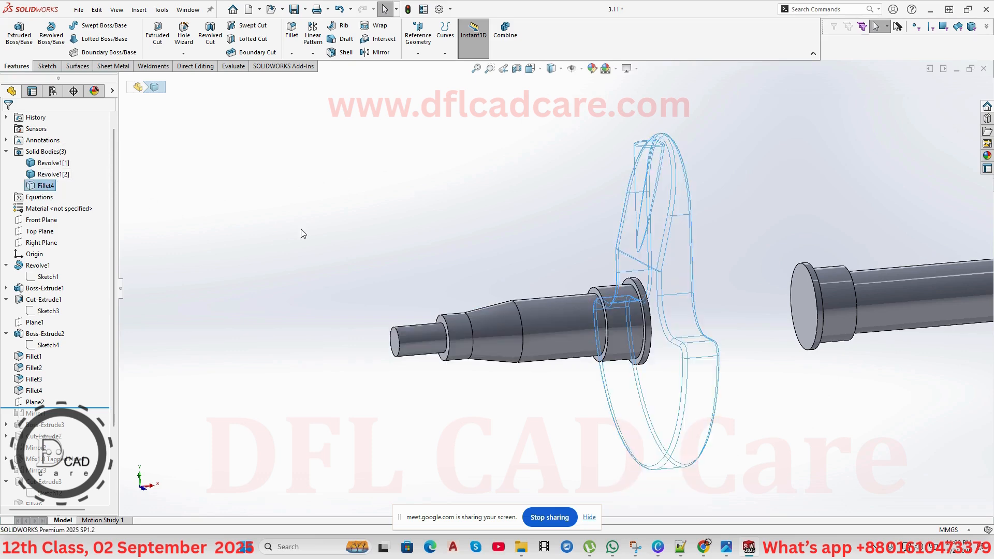
middle_click_drag(402, 222, 567, 322)
left_click(657, 328)
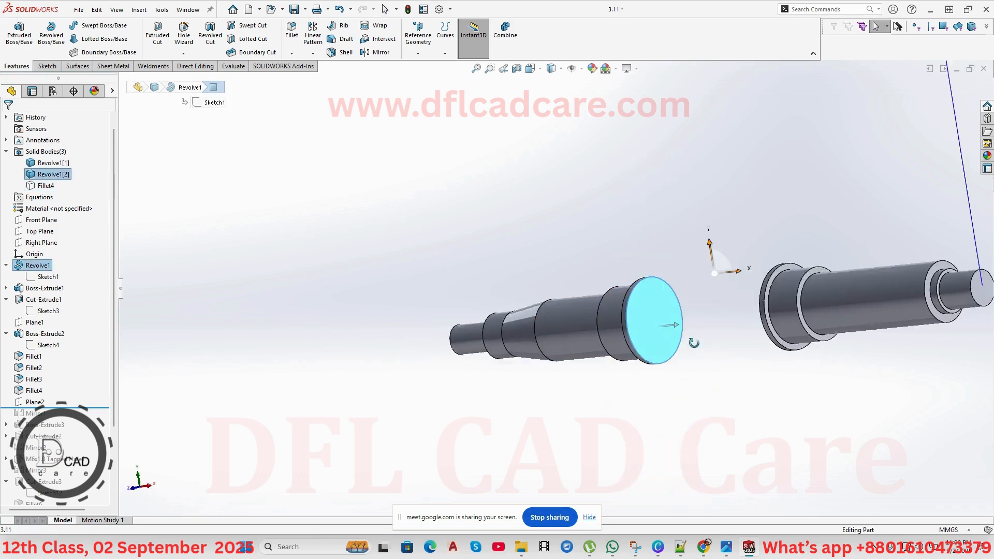
middle_click_drag(693, 343, 789, 315)
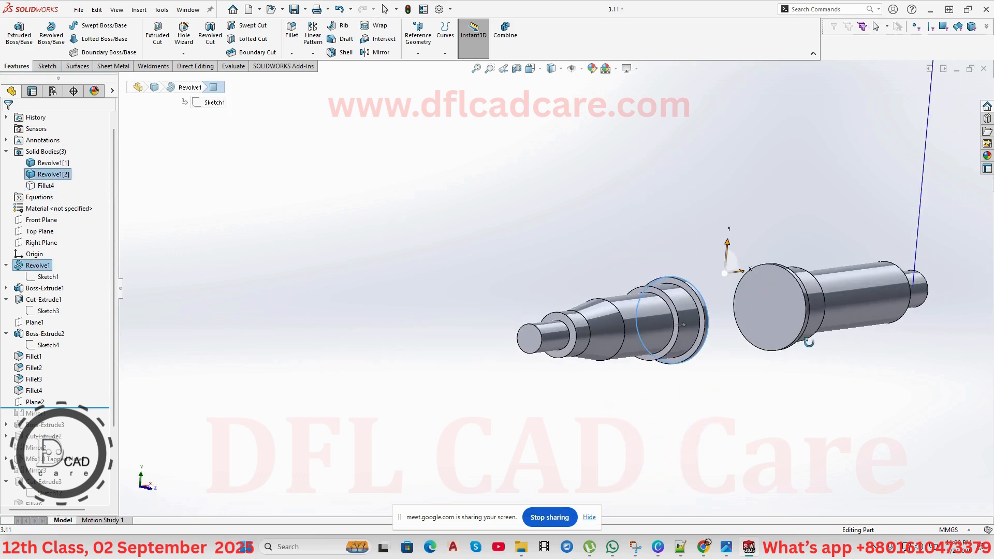
left_click(786, 313, "ctrl")
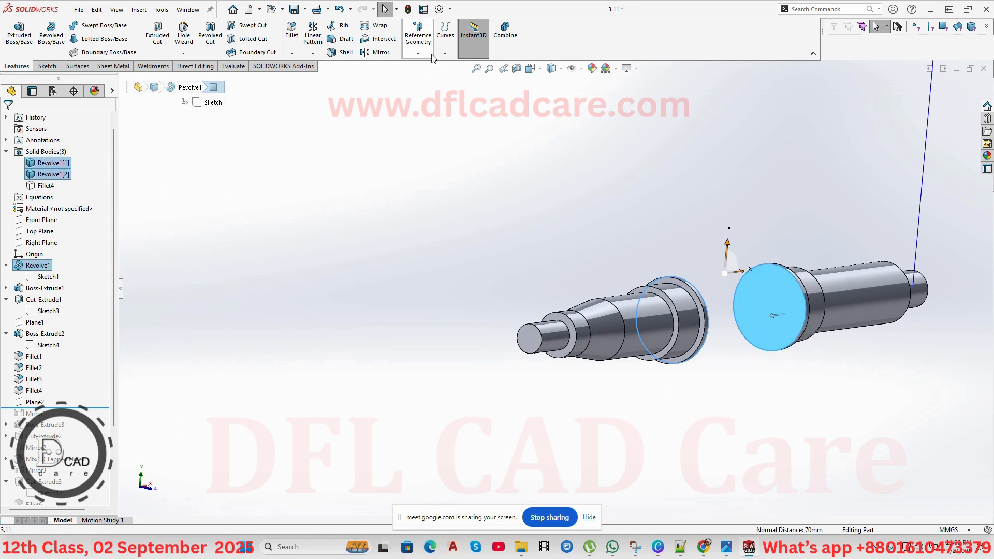
scroll(740, 316, "down", 2)
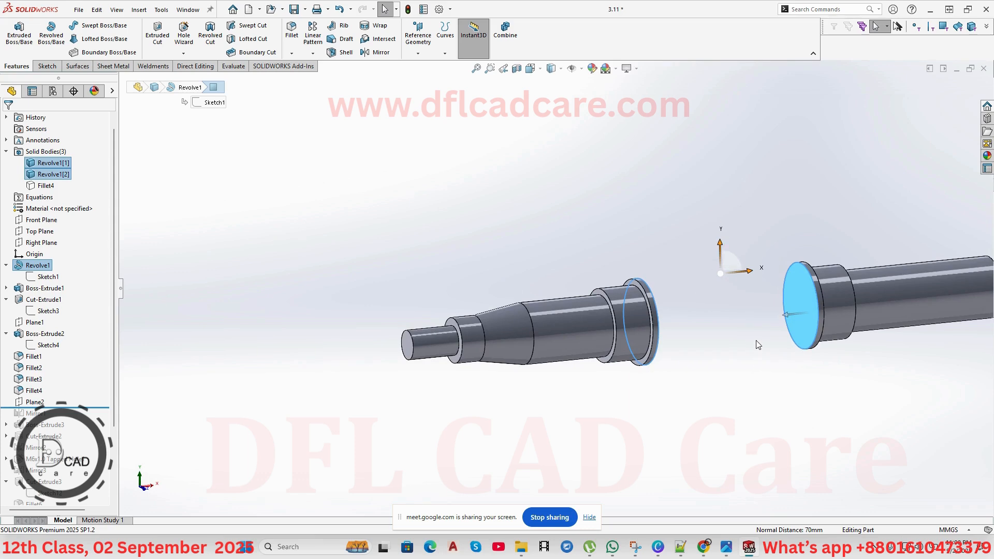
left_click(759, 368)
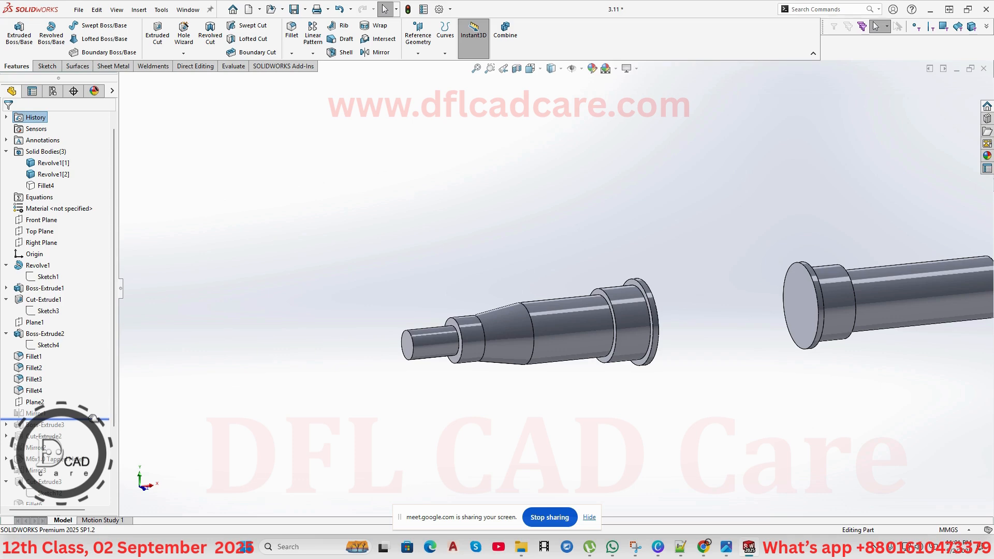
Step: Roll the history forward past Mirror1 and show the hidden Fillet4 web body again
left_click_drag(93, 418, 94, 430)
left_click(45, 186)
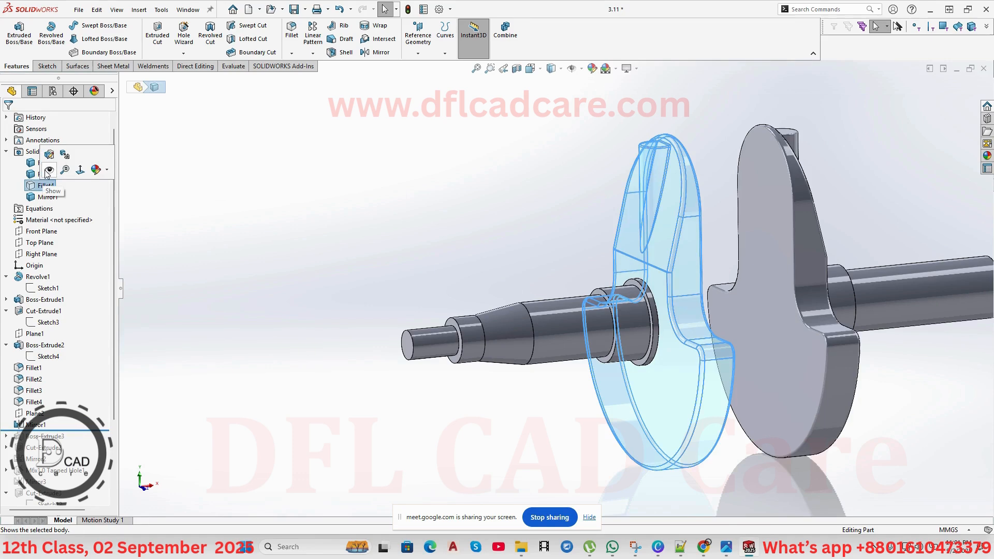
left_click(48, 171)
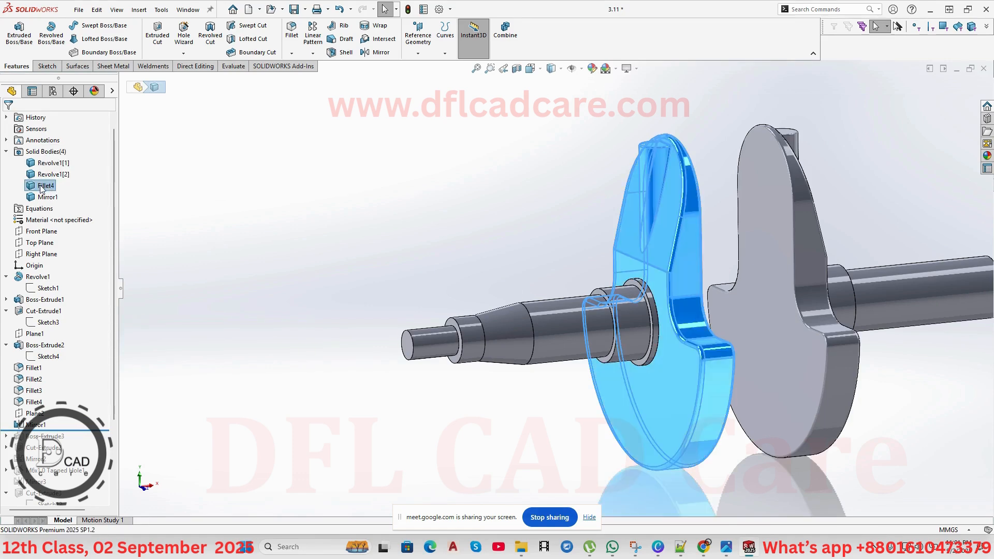
Step: Review Mirror1's mirror plane, body to mirror and merge option, then leave its settings as they are
left_click(37, 424)
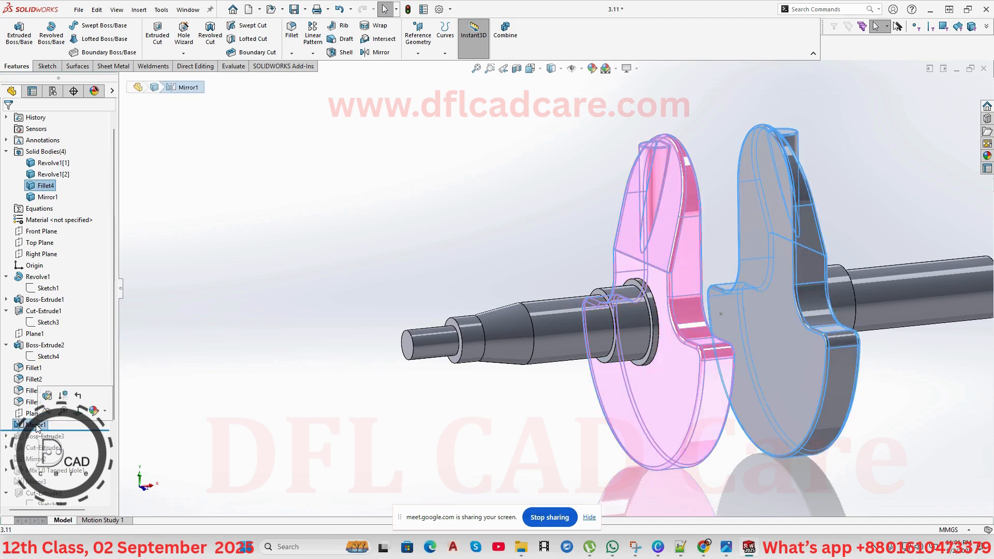
left_click(47, 395)
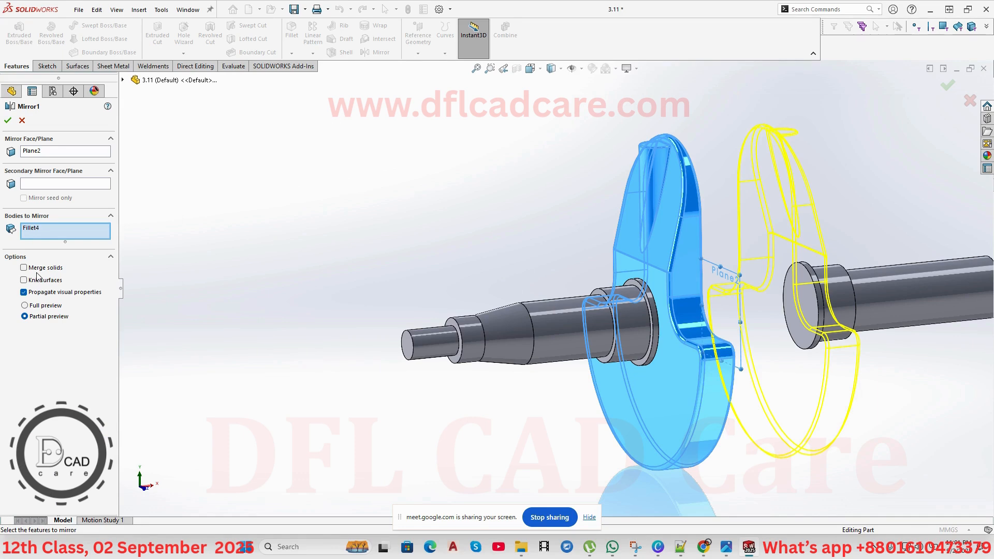
left_click(22, 121)
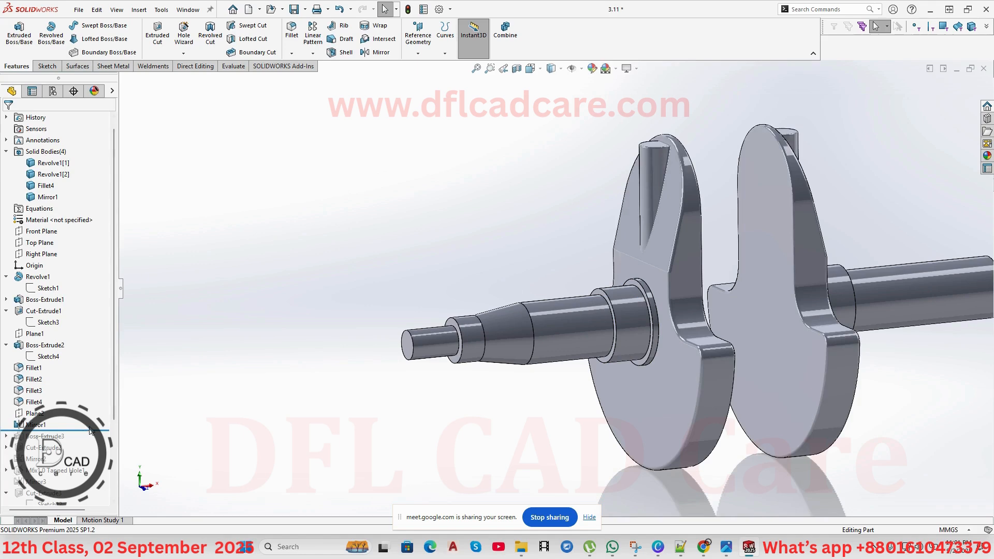
Step: Roll the history forward past Boss-Extrude3 and examine the crankpin circle in Sketch6, then exit the sketch
left_click_drag(91, 429, 93, 441)
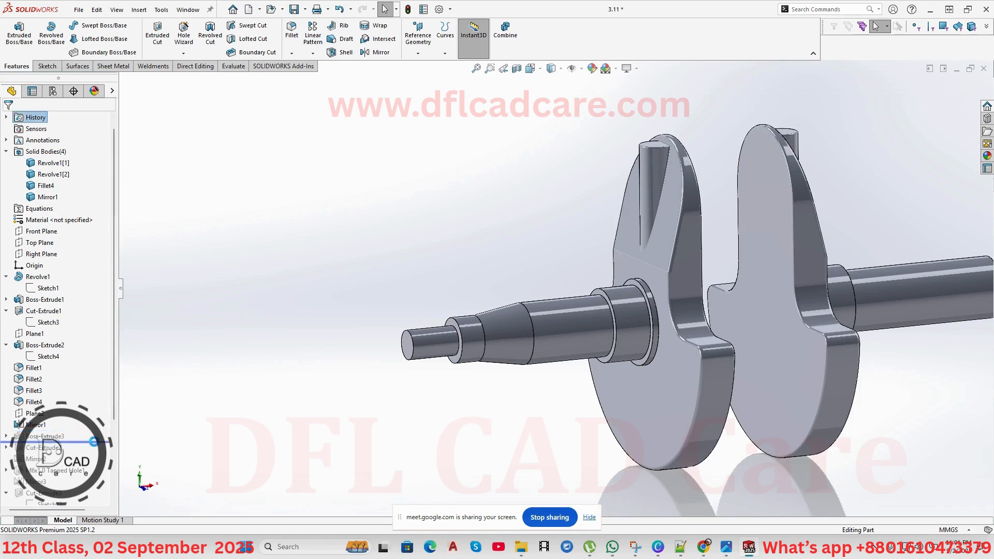
middle_click_drag(741, 239, 698, 243)
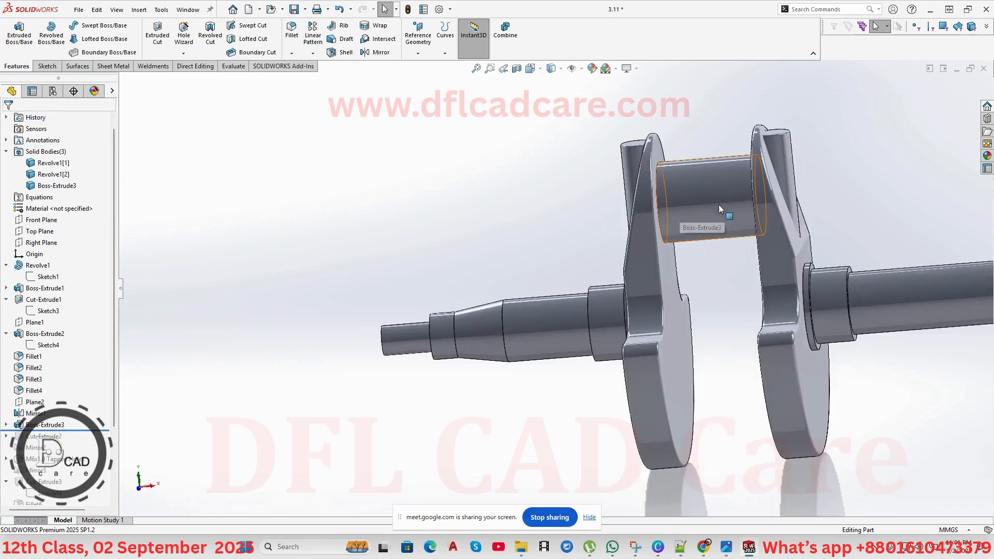
left_click(7, 425)
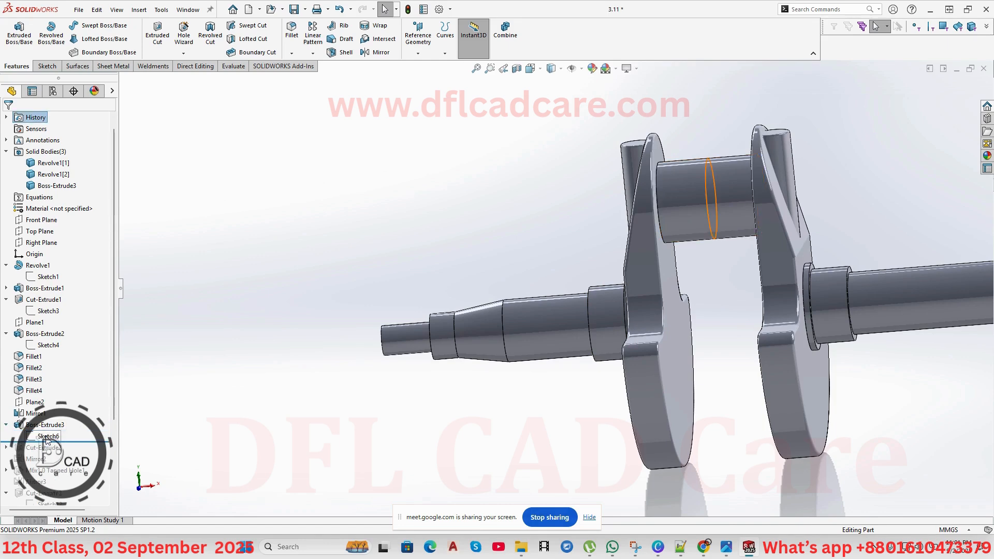
left_click(47, 438)
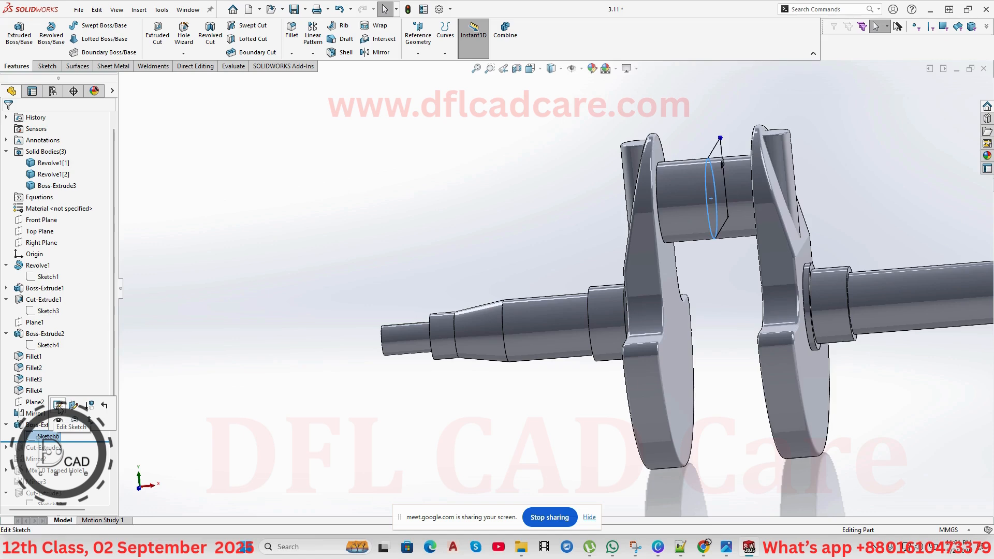
left_click(59, 406)
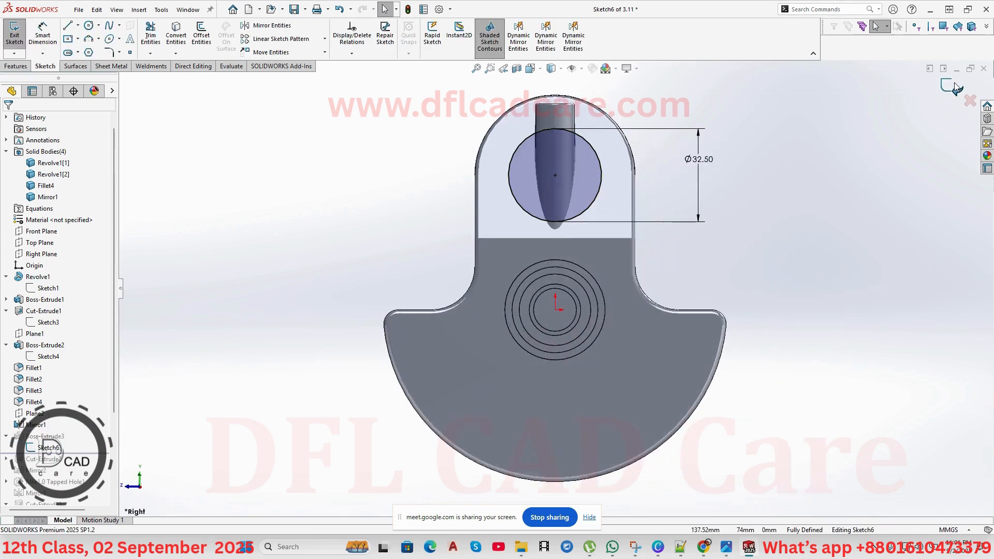
left_click(955, 84)
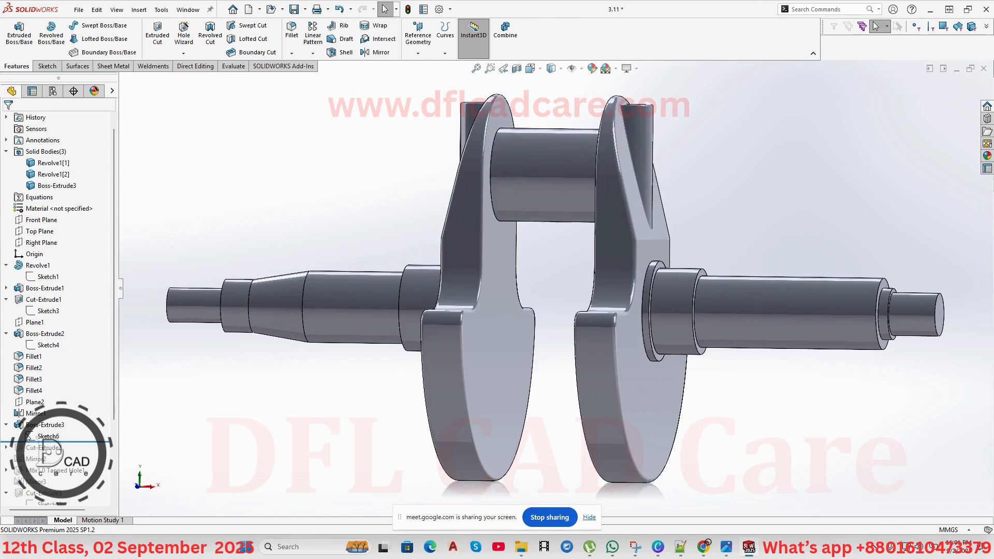
Step: Review Boss-Extrude3's two Up To Next directions, the available end conditions and its feature scope, keeping the settings
left_click(45, 424)
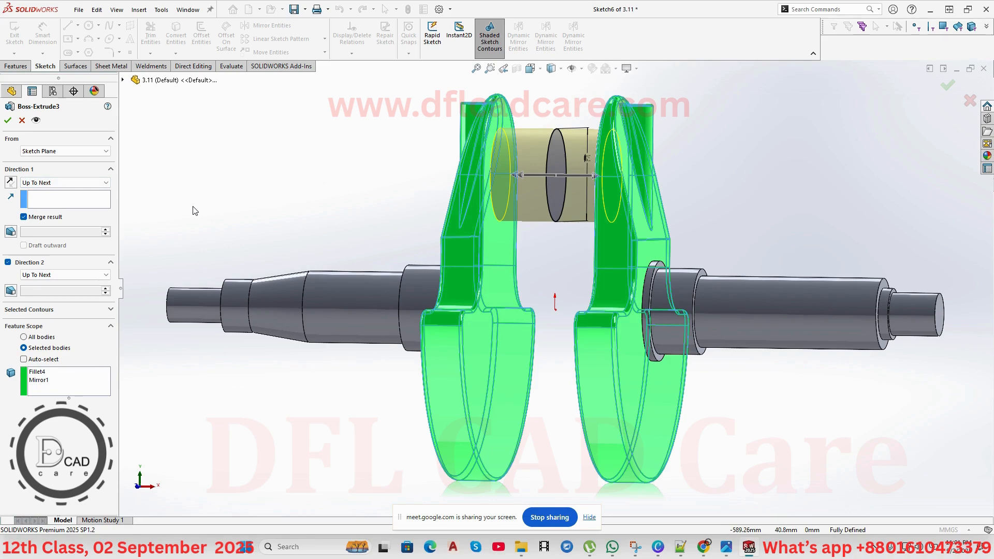
middle_click_drag(464, 185, 504, 189)
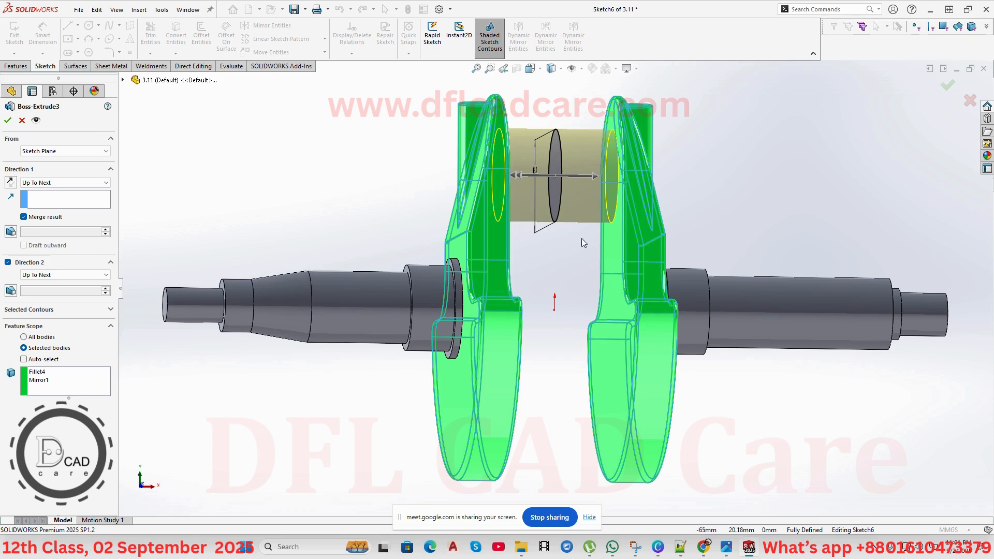
middle_click_drag(582, 238, 561, 257)
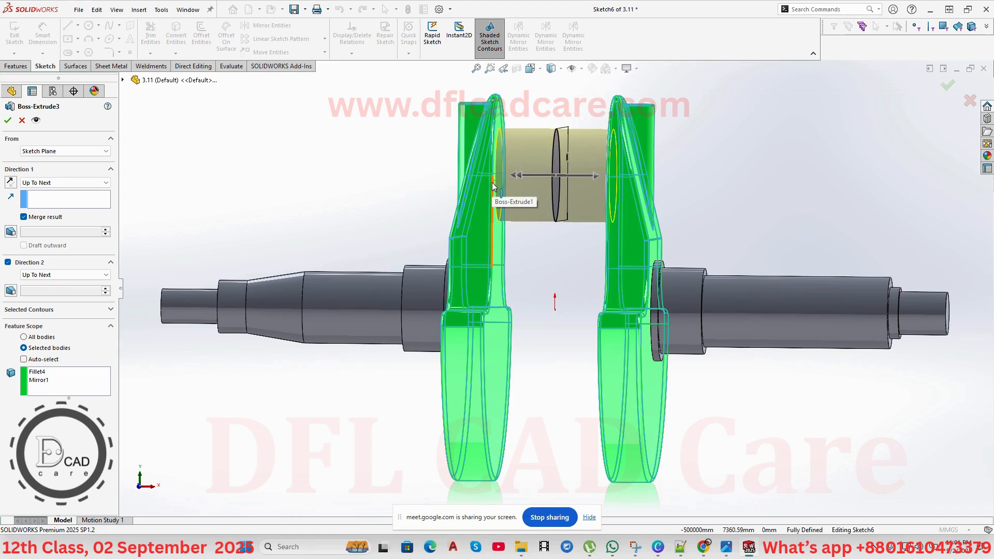
left_click(62, 182)
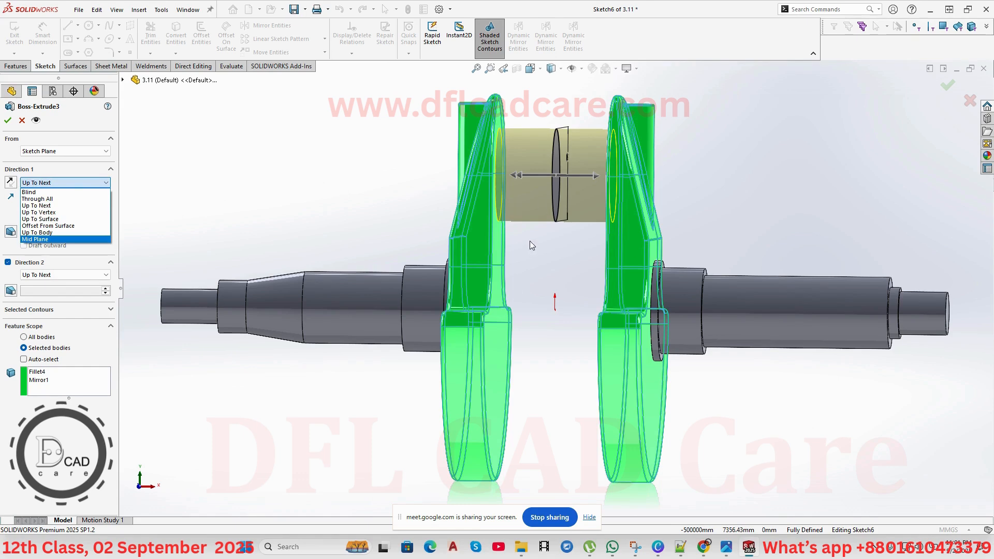
left_click(364, 217)
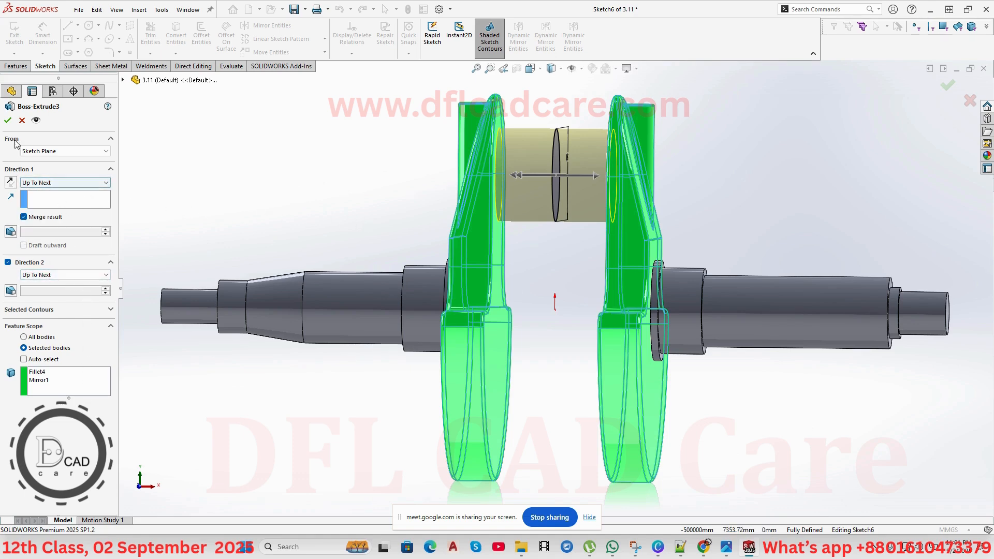
left_click(8, 120)
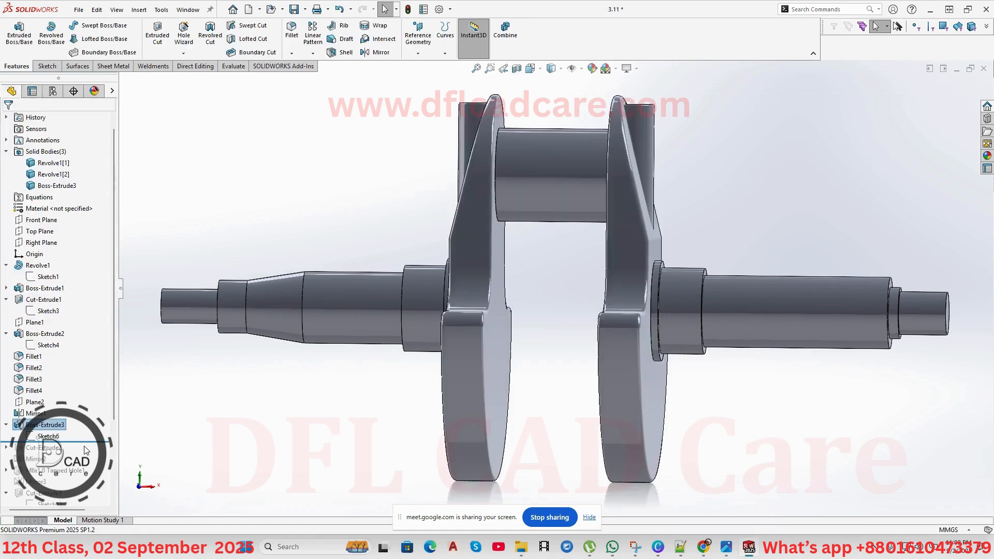
Step: Roll the history forward past Cut-Extrude2 and examine the hole it cuts in the crankpin
scroll(86, 437, "down", 3)
left_click_drag(103, 343, 106, 351)
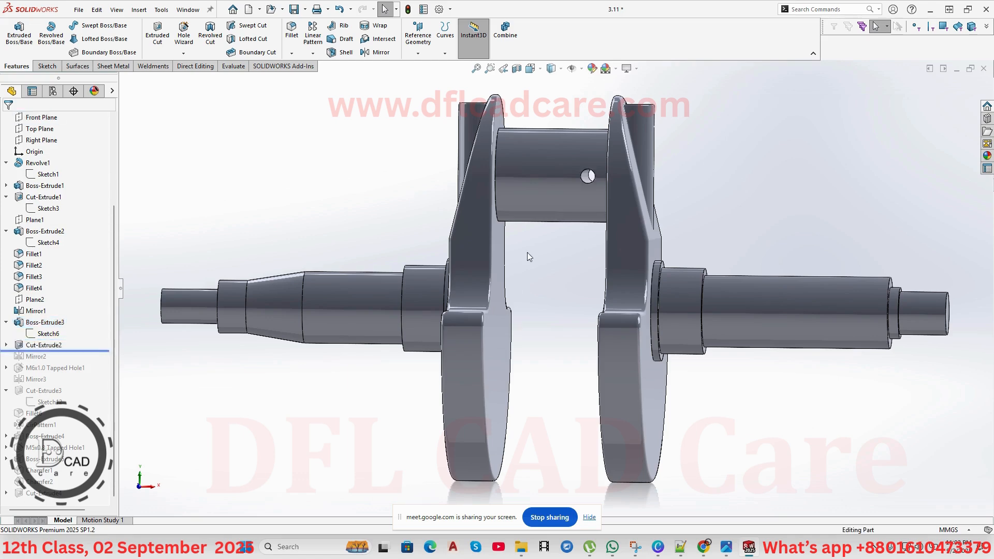
scroll(595, 226, "down", 10)
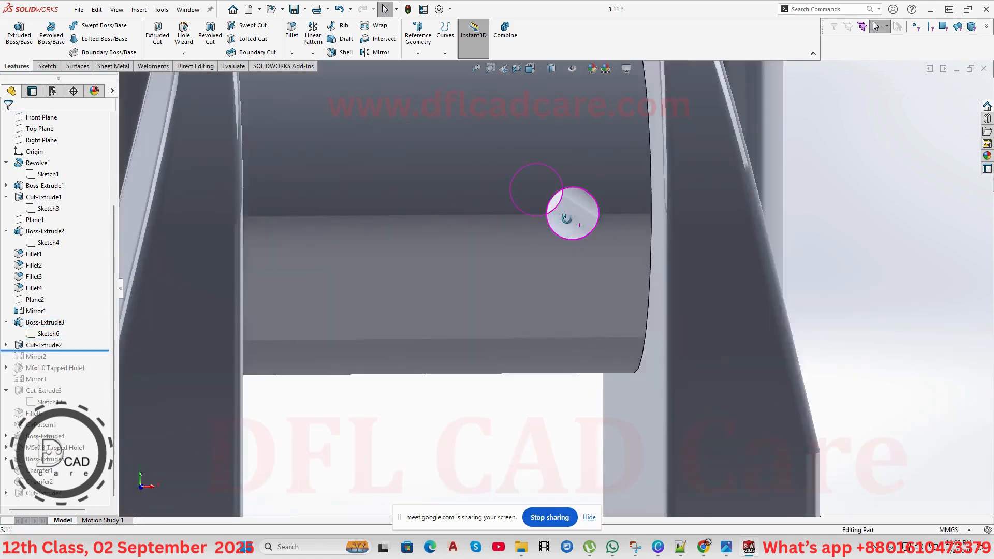
middle_click_drag(566, 218, 564, 219)
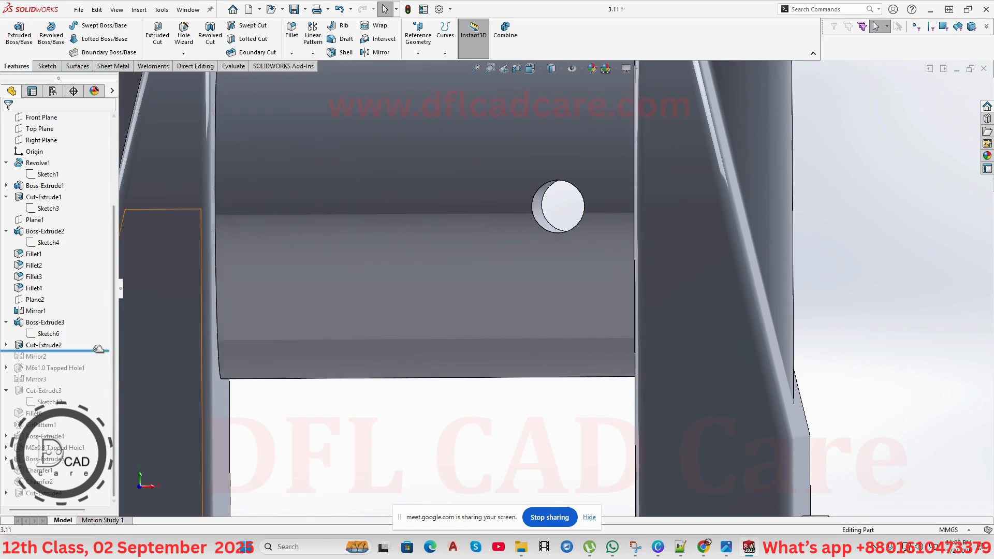
Step: Roll the history forward past Mirror2 and select the original hole's face in the crankpin to inspect its dimensions
left_click_drag(99, 351, 99, 361)
scroll(499, 302, "up", 5)
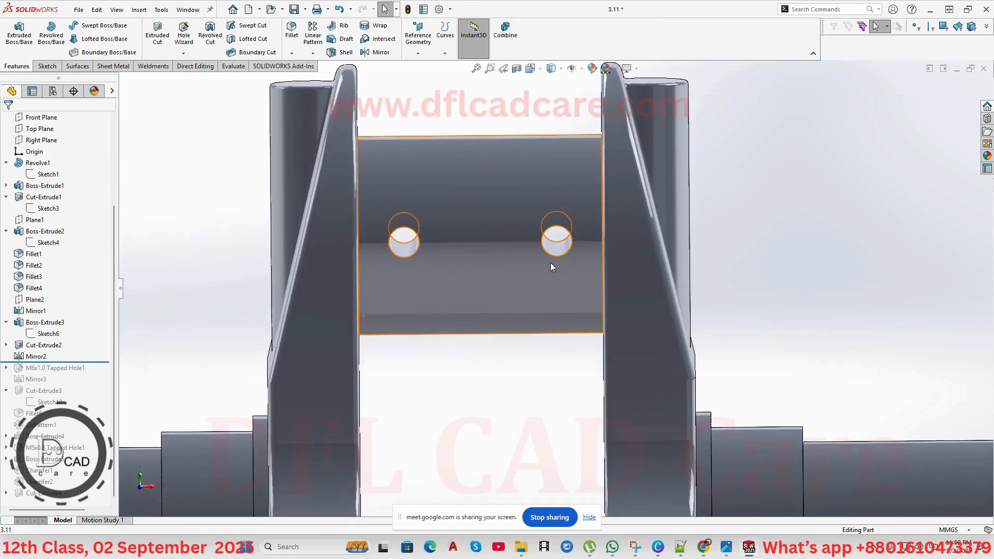
left_click(557, 247)
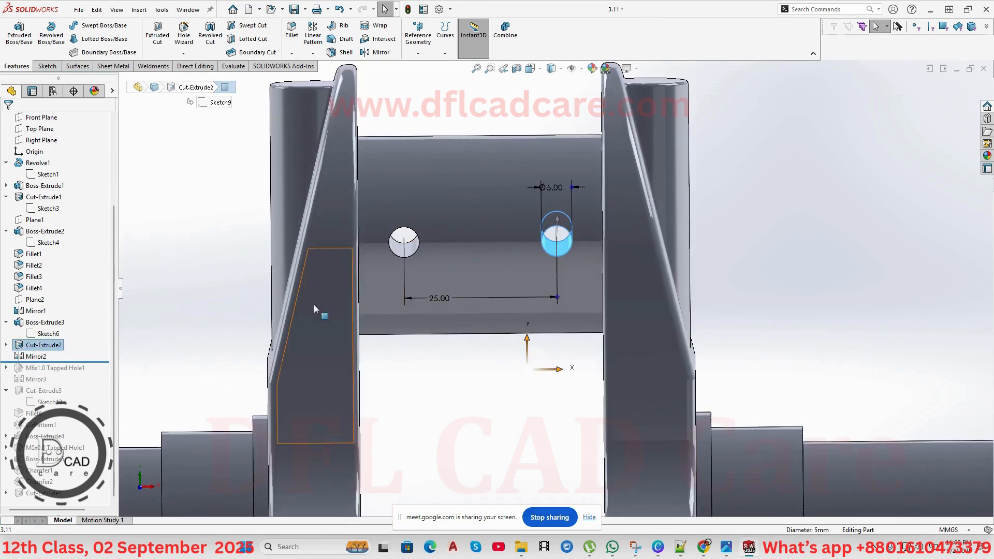
Step: Open Sketch9 under Cut-Extrude2 and examine the hole circle, its centreline and spacing dimension, then exit the sketch
left_click(6, 345)
left_click(49, 357)
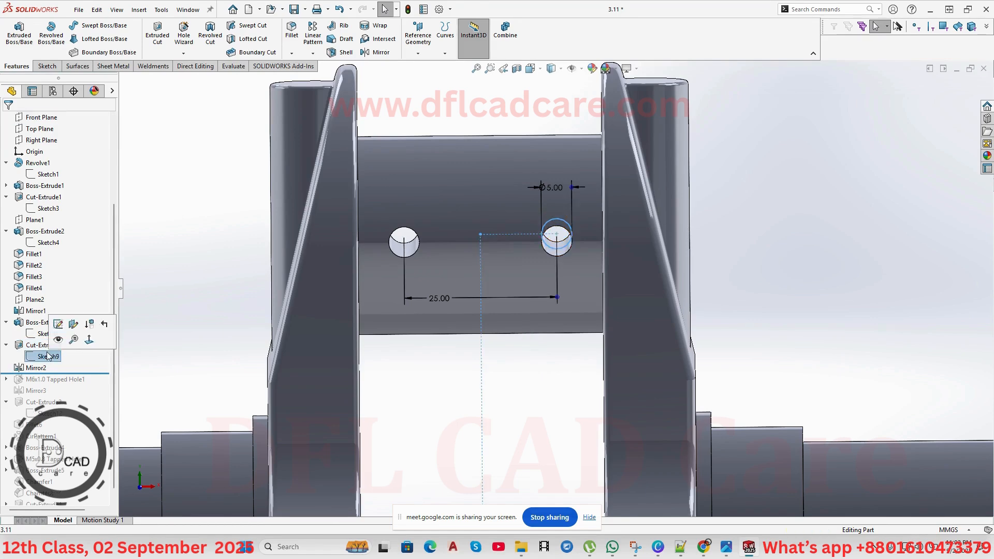
left_click(61, 325)
scroll(580, 212, "down", 5)
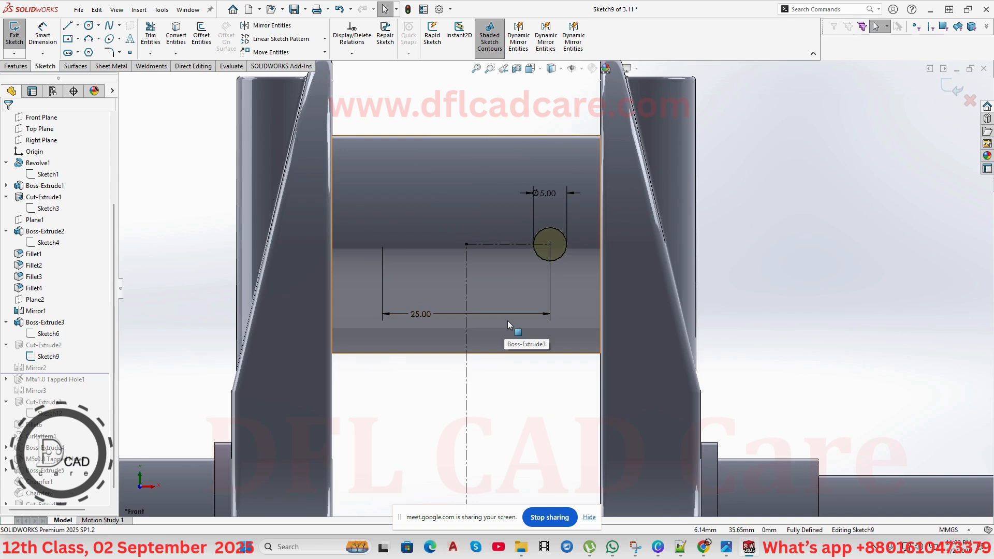
scroll(514, 405, "up", 1)
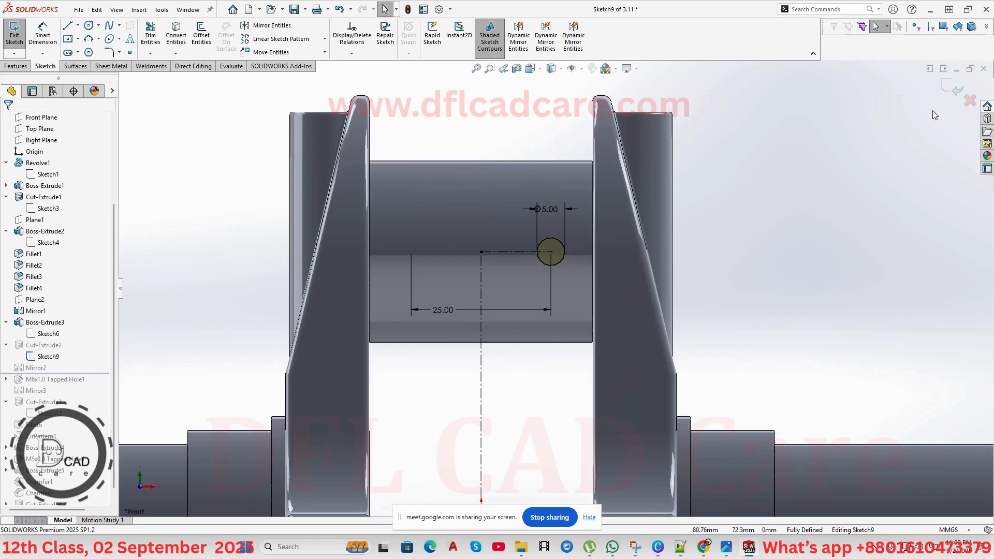
left_click(955, 89)
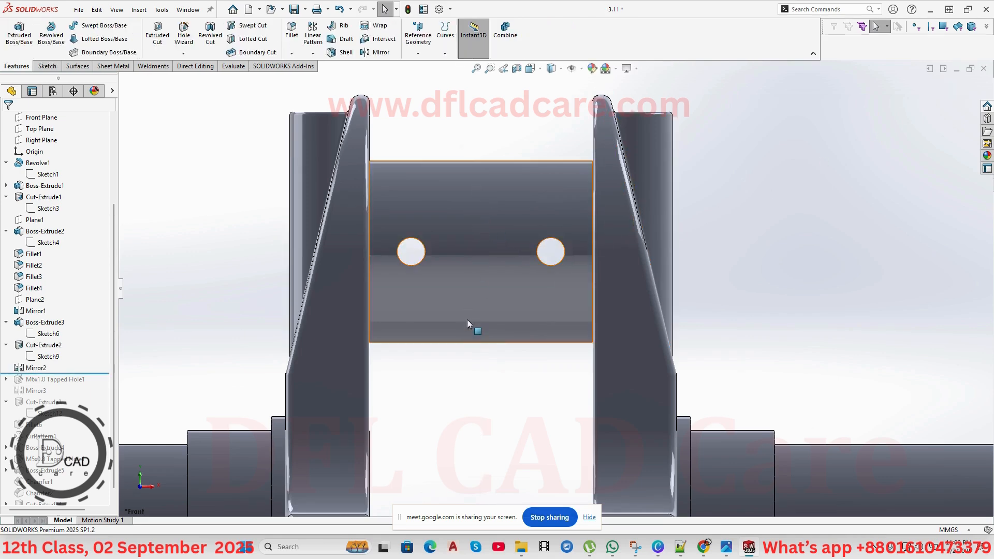
Step: Select Mirror2 and examine the mirrored crankpin hole against the whole crankshaft
left_click(34, 368)
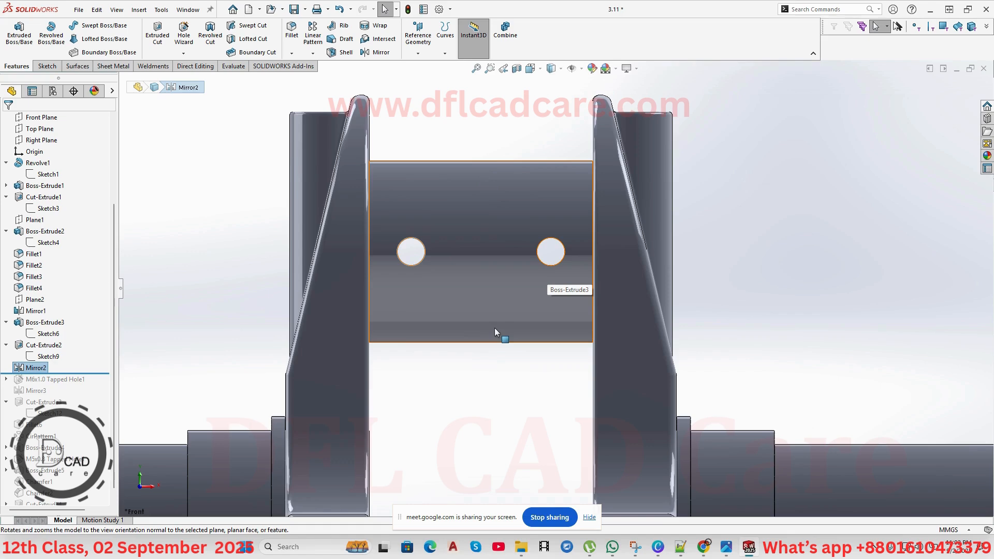
scroll(487, 383, "up", 1)
scroll(488, 384, "up", 1)
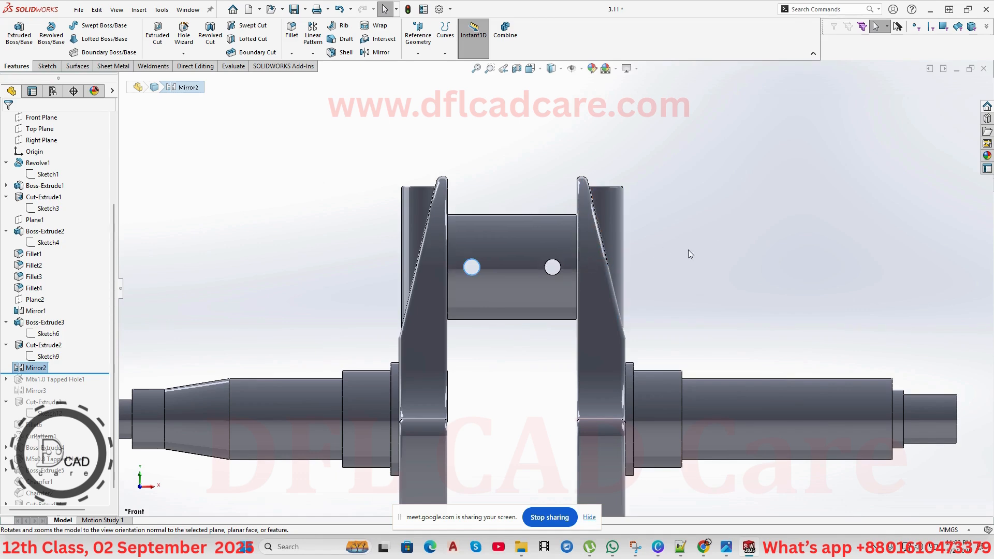
Step: Roll the history forward past M6x1.0 Tapped Hole1 and examine the threaded hole in the crank web's cylindrical boss
scroll(554, 288, "up", 2)
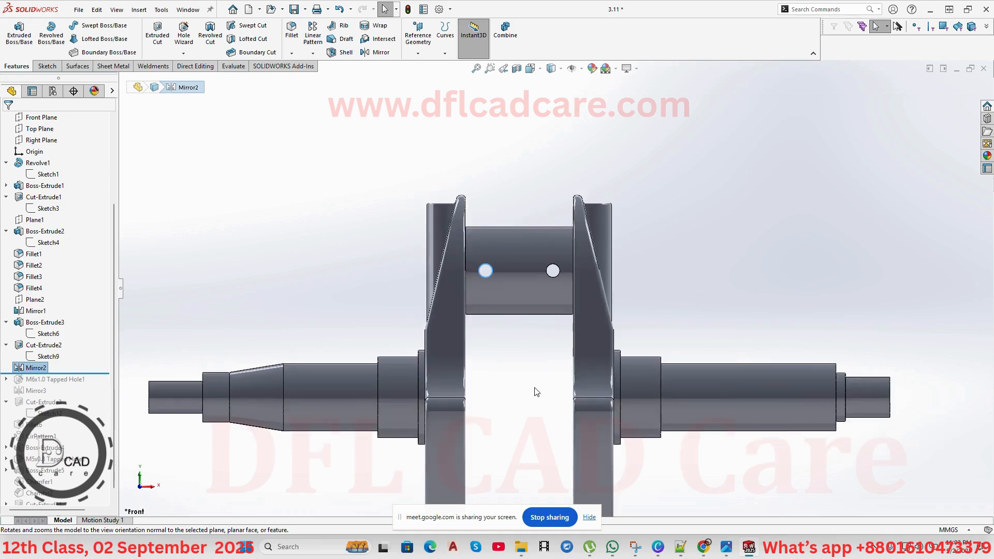
left_click_drag(104, 373, 104, 386)
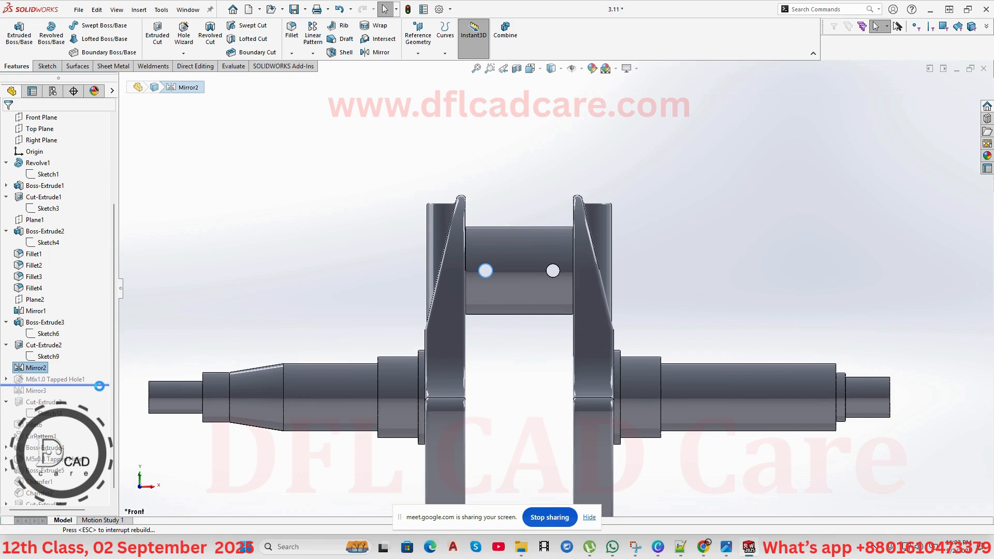
mouse_move(561, 193)
middle_mouse_down()
mouse_move(585, 204)
mouse_move(603, 266)
middle_mouse_up()
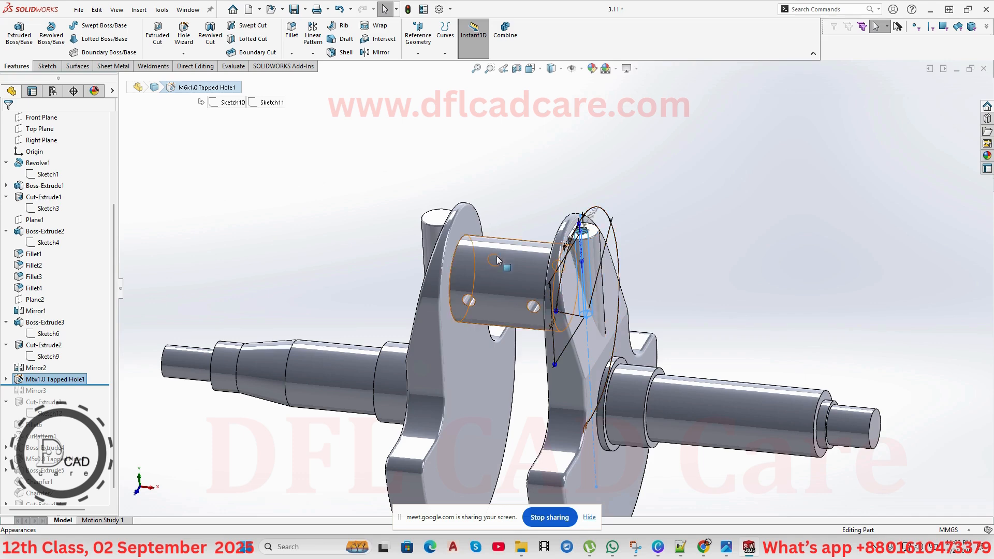
left_click(489, 192)
scroll(576, 253, "down", 5)
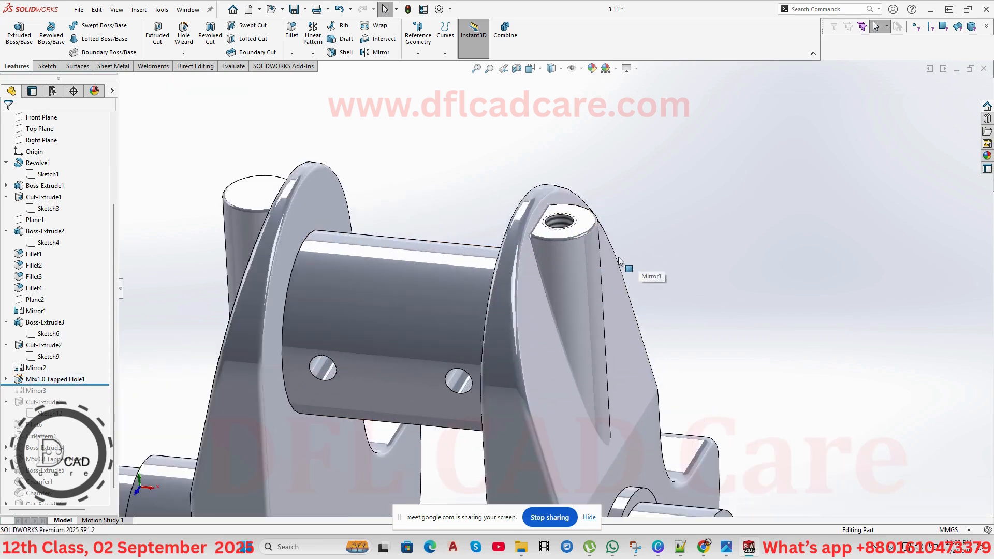
middle_click_drag(618, 259, 628, 310)
scroll(605, 295, "down", 6)
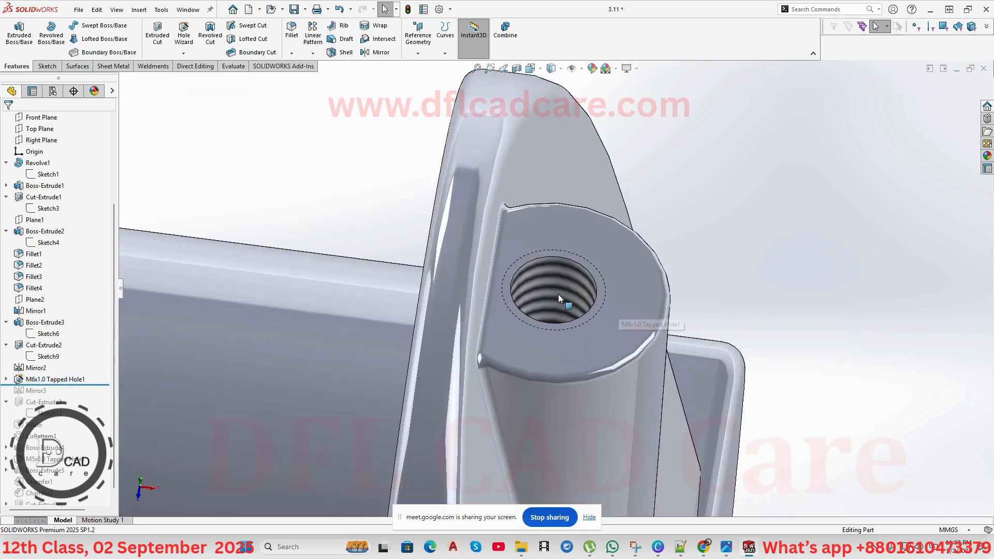
Step: Compare the tapped boss on one crank web with the matching boss on the opposite web
middle_click_drag(547, 296, 528, 380)
scroll(546, 427, "up", 5)
middle_click_drag(546, 430, 568, 291)
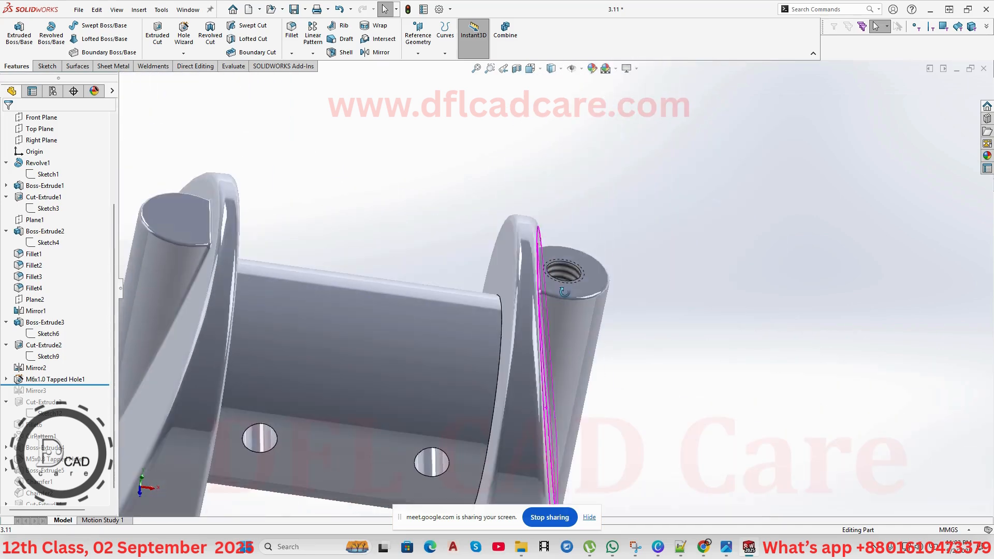
scroll(375, 310, "up", 5)
middle_click_drag(375, 311, 409, 286)
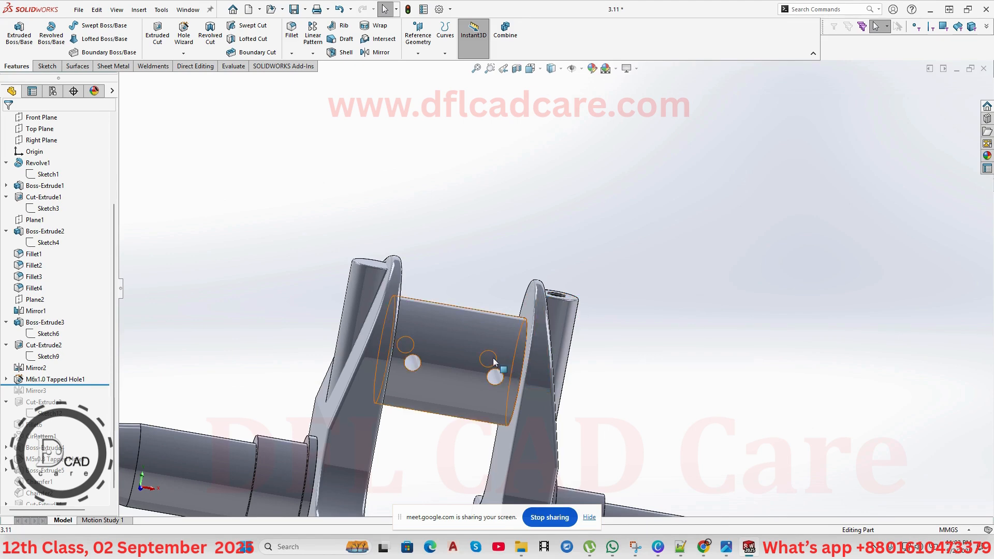
scroll(479, 340, "up", 3)
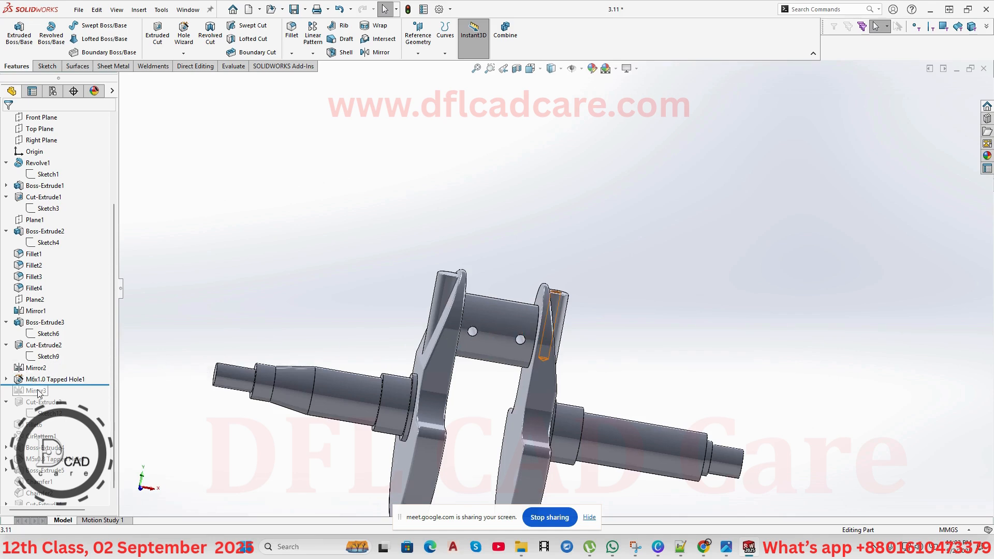
middle_click_drag(470, 331, 482, 366)
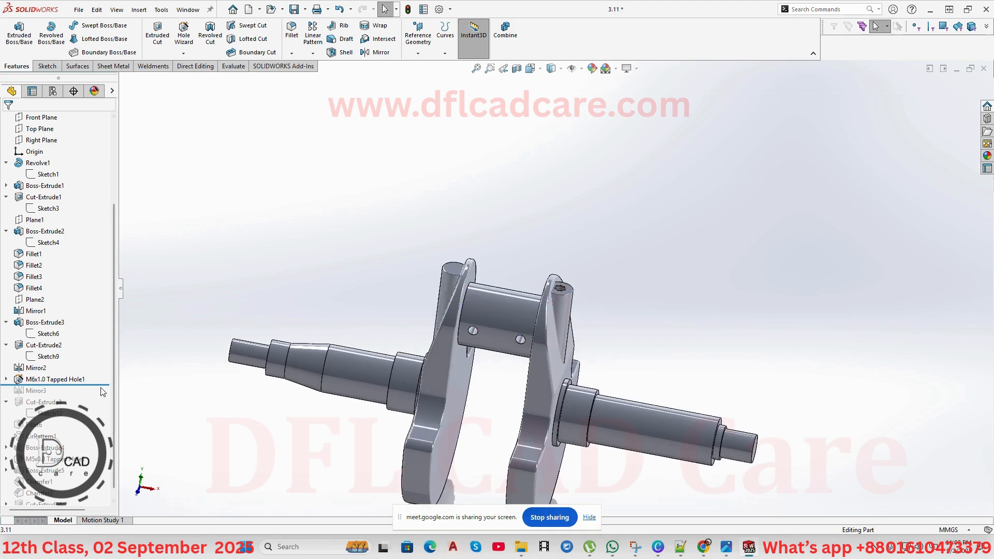
Step: Roll the history forward past Mirror3 and Cut-Extrude3 and examine the slot cut near the shaft's end
left_click_drag(106, 383, 81, 417)
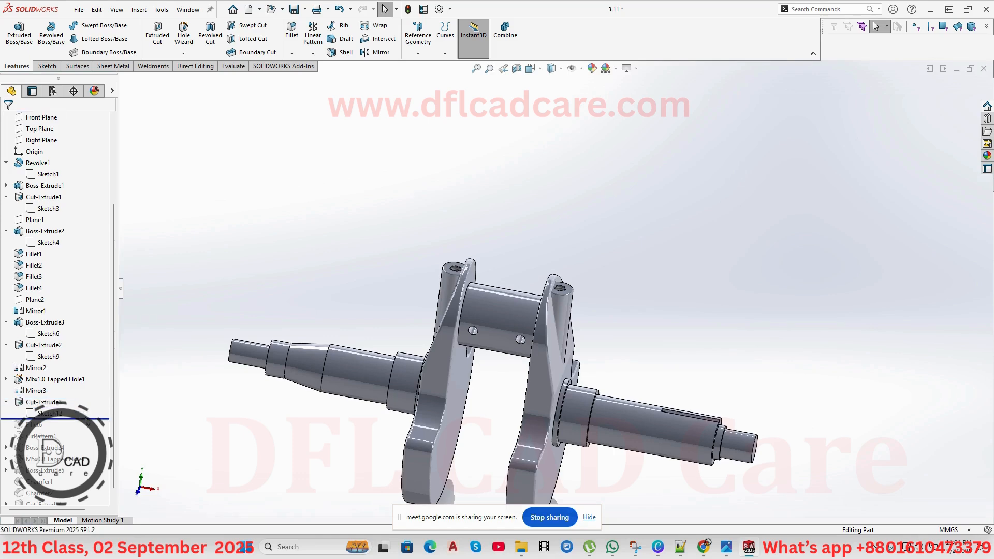
scroll(739, 443, "down", 4)
scroll(739, 443, "down", 6)
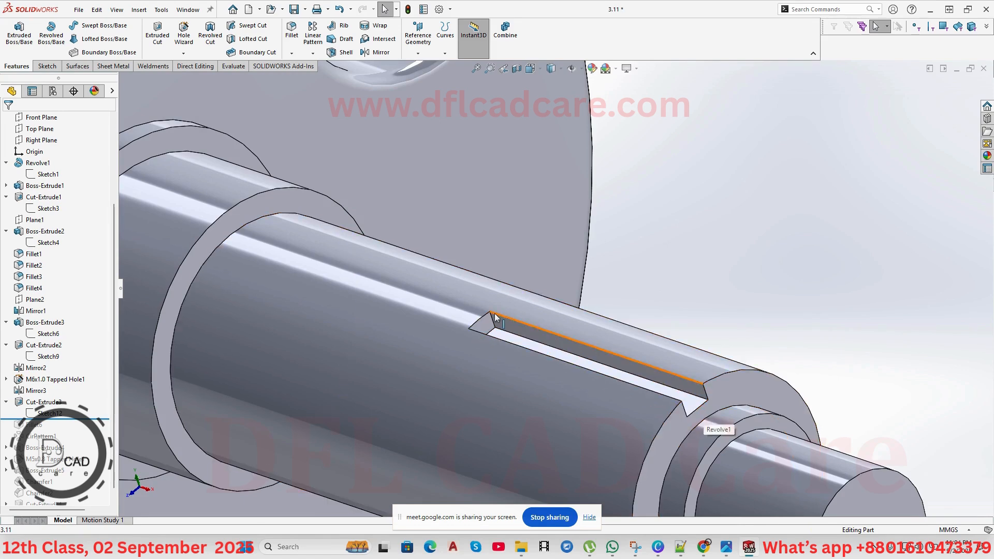
Step: Roll the history forward past Fillet6 and select the fillet face at the slot's inner end to inspect its dimensions
left_click_drag(86, 419, 86, 430)
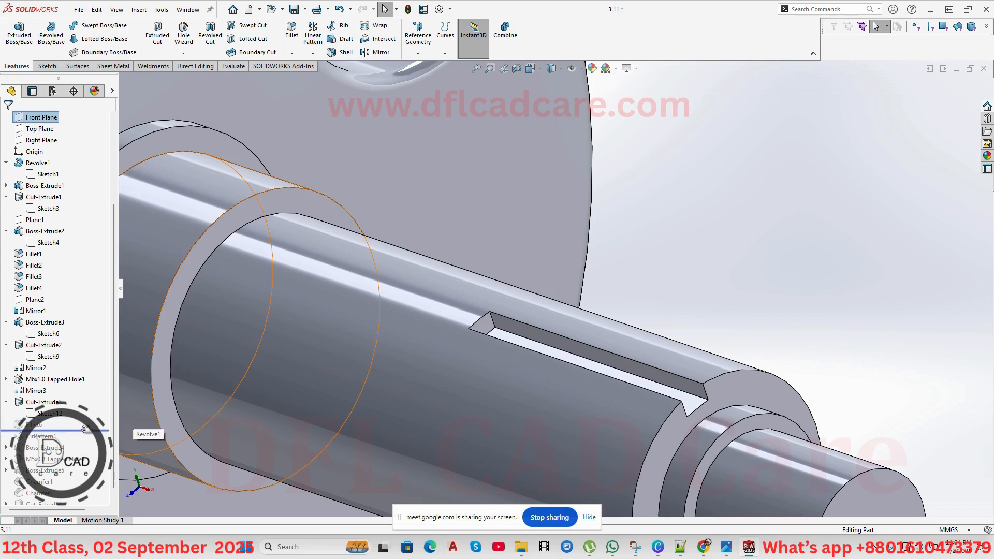
middle_click_drag(517, 337, 589, 245)
left_click(502, 341)
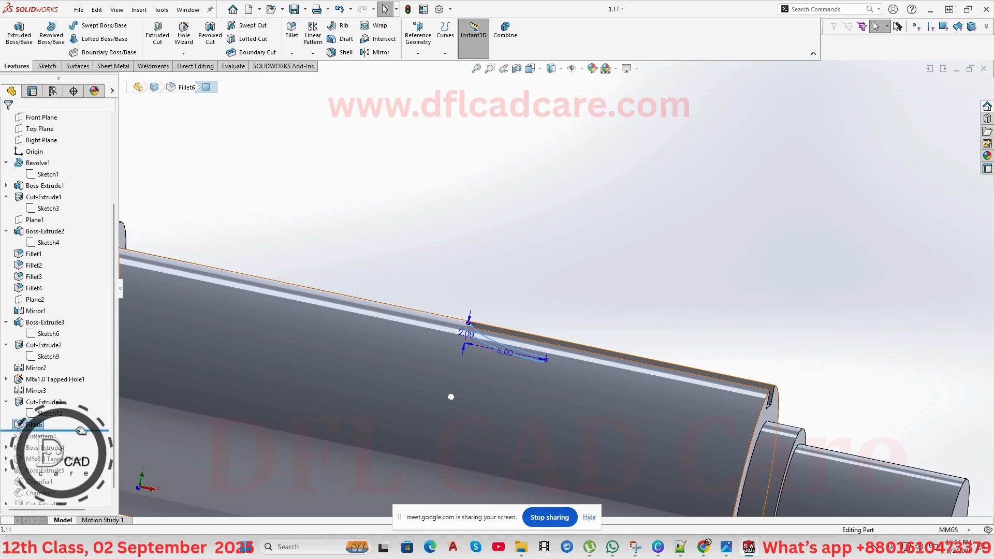
Step: Roll the history forward past CirPattern1 and review the definition of the circular slot pattern, then accept it unchanged
left_click_drag(80, 430, 82, 441)
scroll(549, 394, "up", 4)
scroll(549, 394, "up", 3)
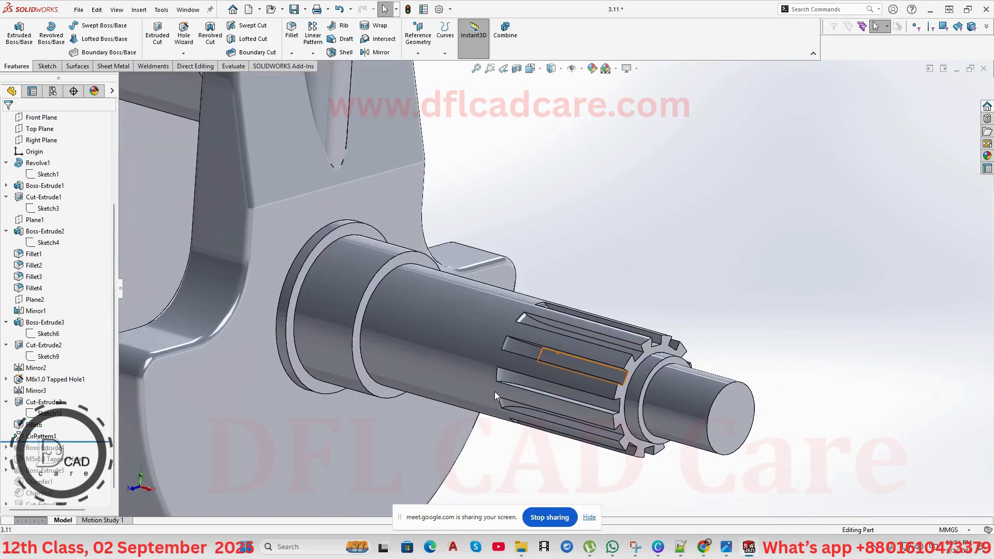
left_click(40, 436)
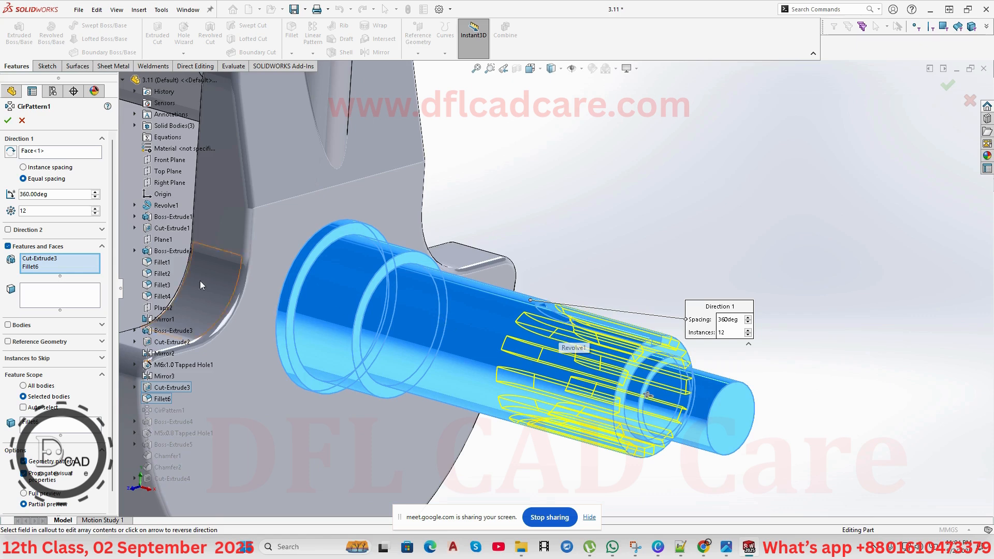
left_click(8, 120)
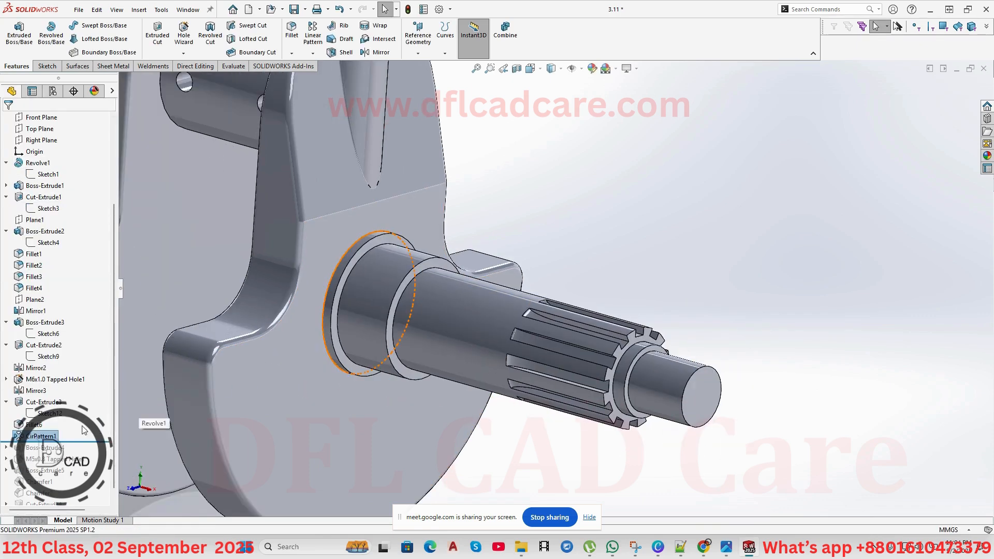
Step: Roll the history forward past Boss-Extrude4 and select the side face of the shaft key to inspect its dimensions
scroll(279, 389, "up", 2)
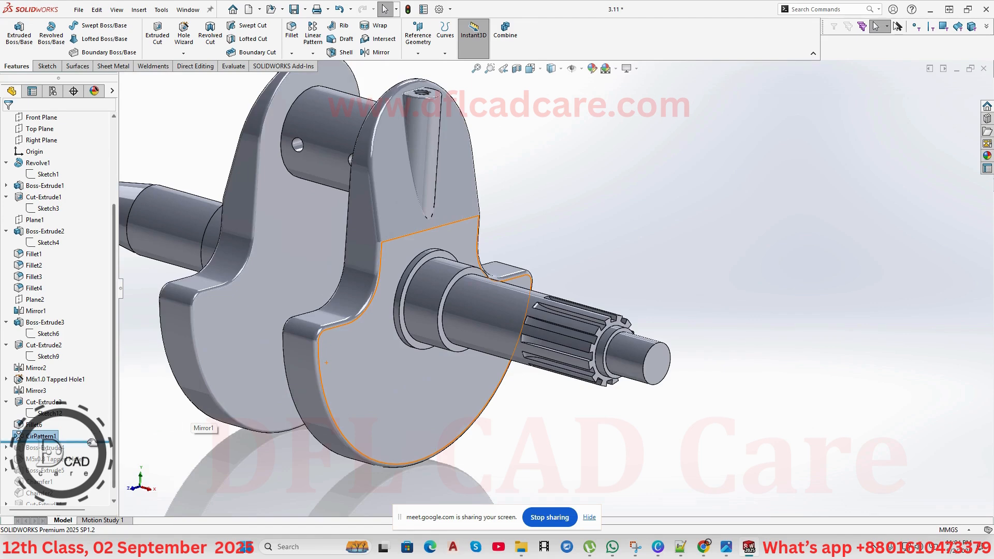
left_click_drag(91, 441, 92, 452)
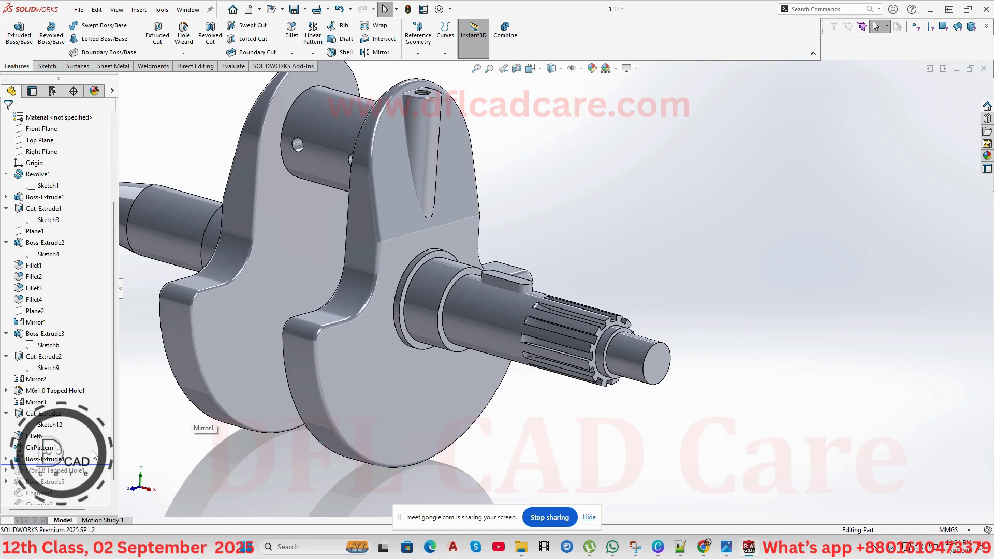
scroll(510, 293, "down", 5)
left_click(471, 295)
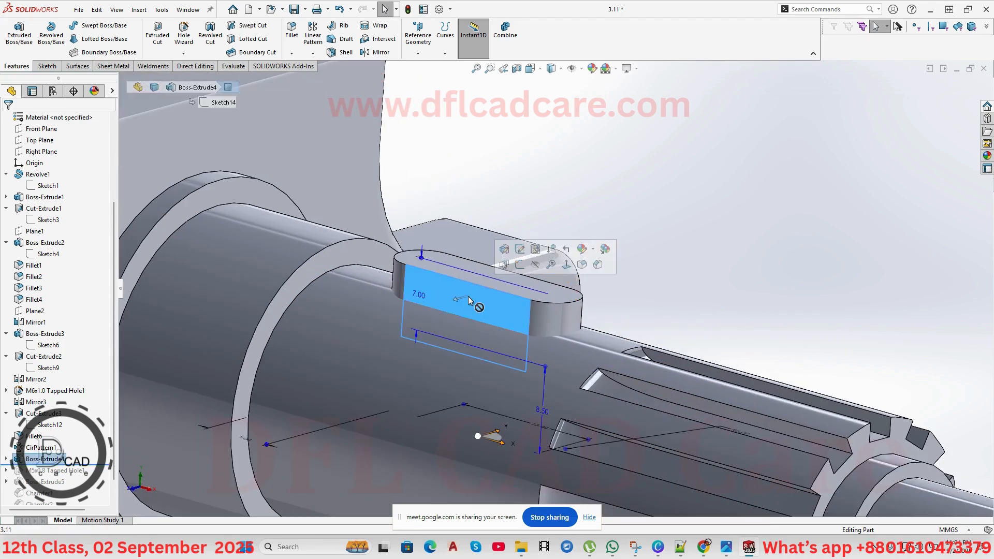
Step: Open the definition of Boss-Extrude4, review its offset start, blind depth and merge option, and accept it unchanged
left_click(48, 459)
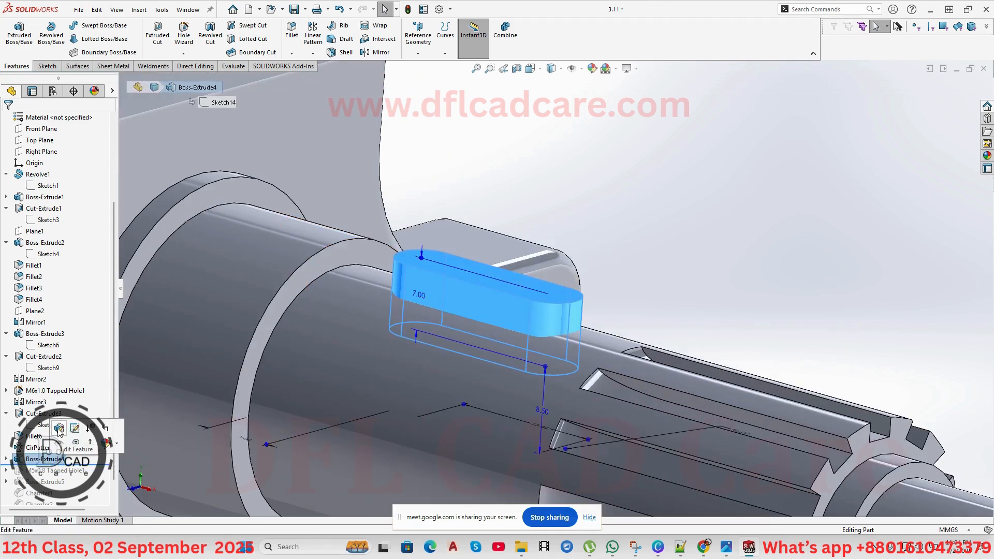
left_click(58, 427)
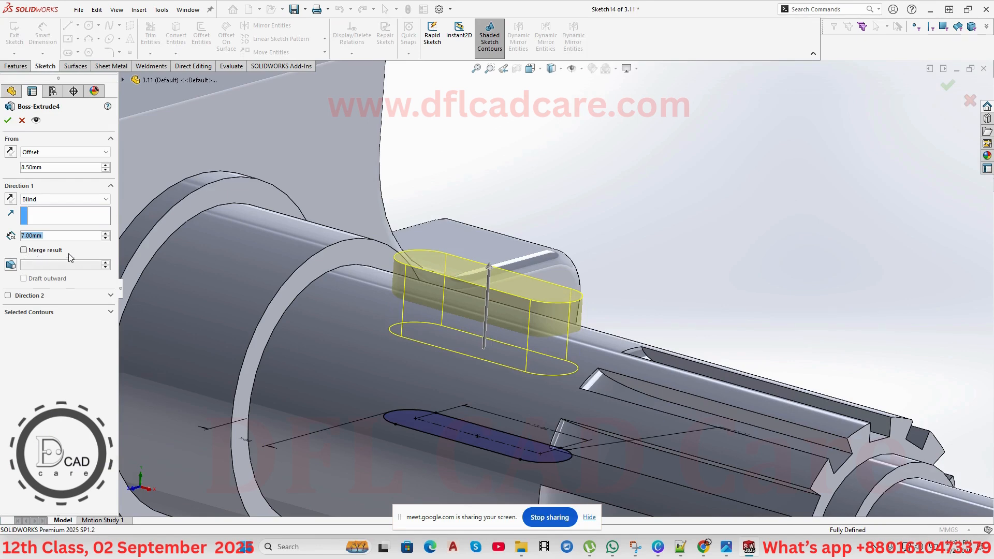
left_click(8, 121)
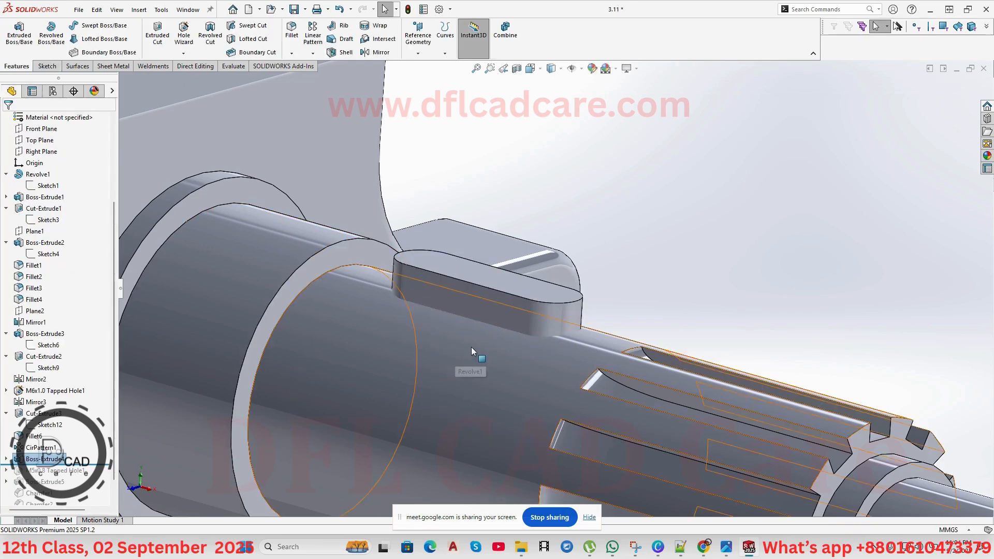
Step: Hide the Boss-Extrude4 solid body and examine the shaft surface beneath the key
right_click(499, 304)
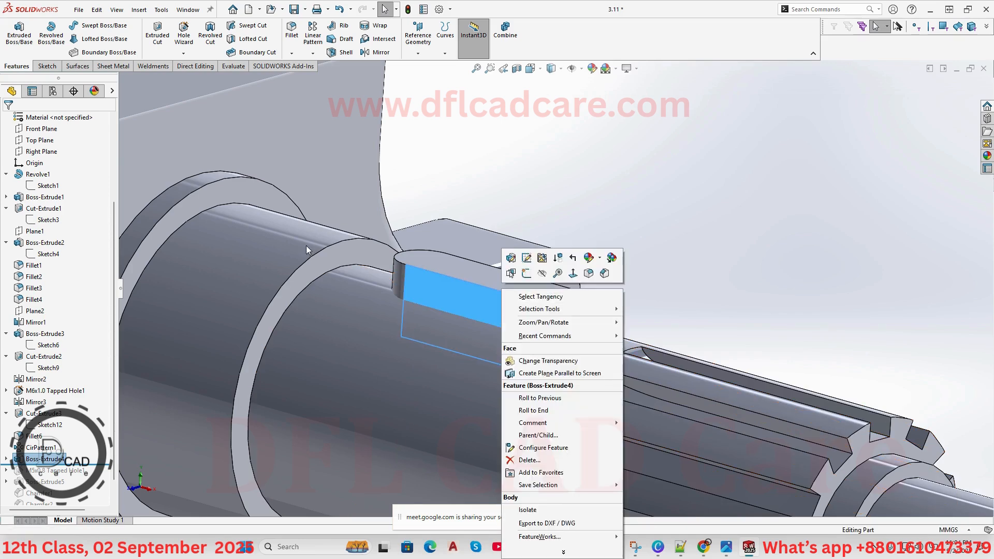
scroll(104, 327, "up", 4)
left_click(65, 209)
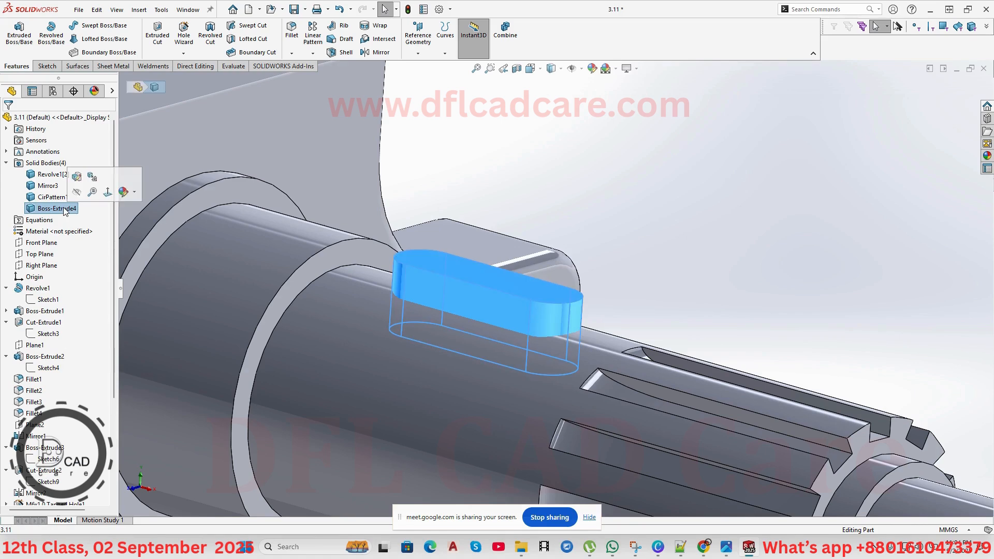
right_click(65, 209)
left_click(76, 192)
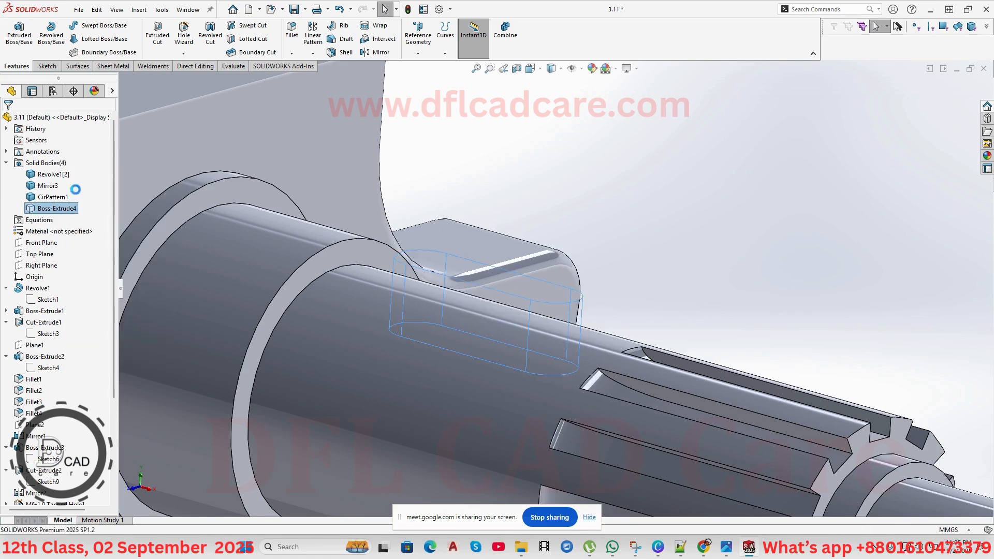
left_click(384, 292)
middle_click_drag(416, 303, 440, 330)
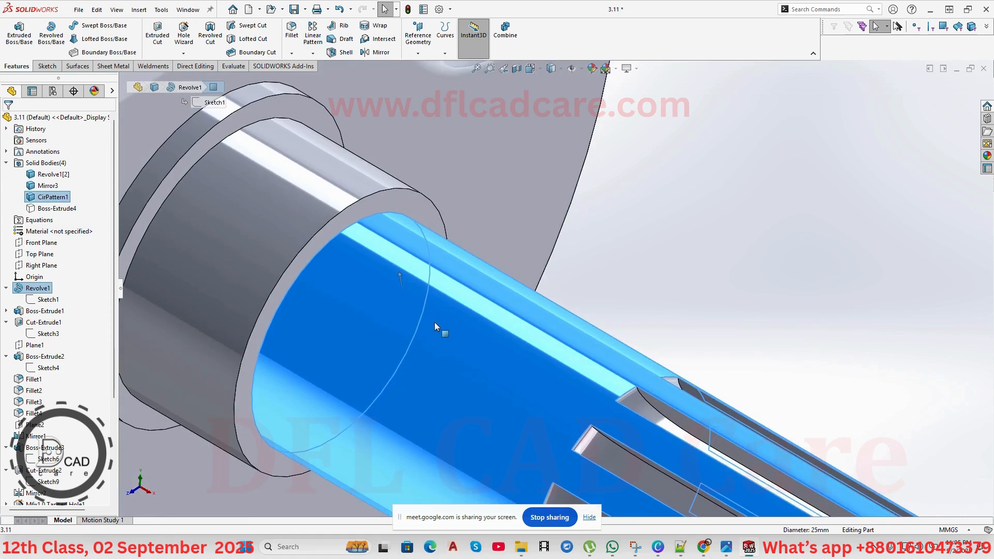
scroll(440, 332, "up", 6)
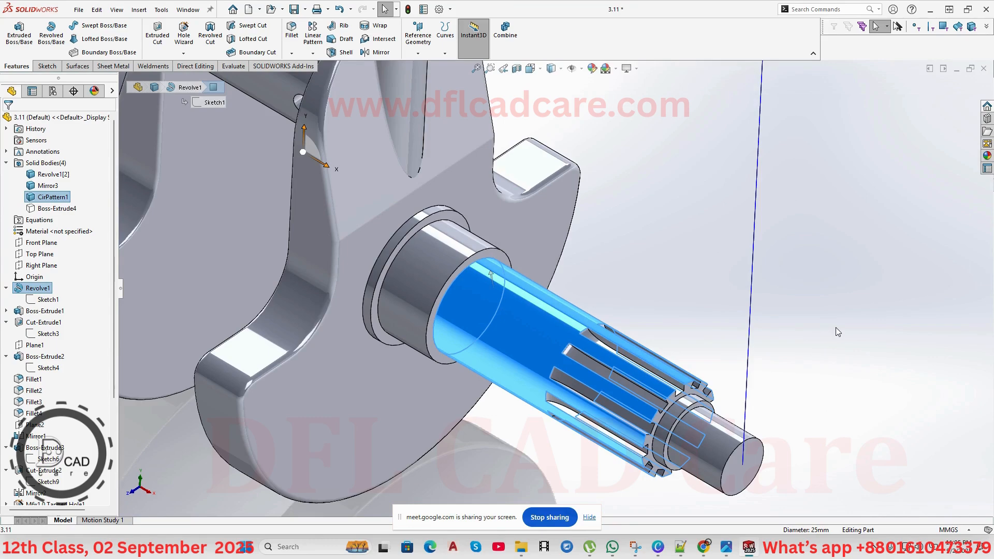
left_click(838, 332)
Step: Show the Boss-Extrude4 solid body again and examine how the key sits in the shaft
right_click(57, 209)
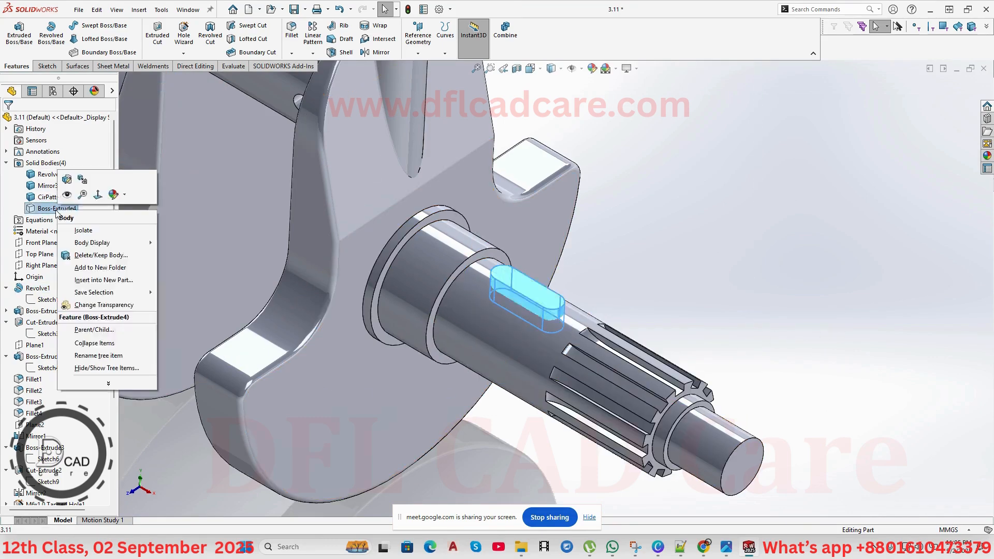
left_click(67, 195)
left_click(596, 310)
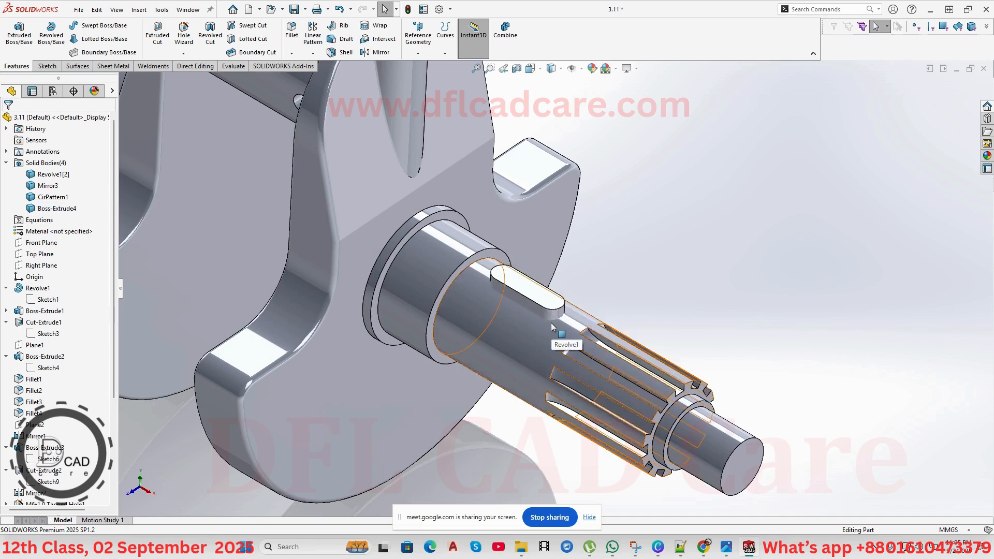
scroll(551, 322, "down", 5)
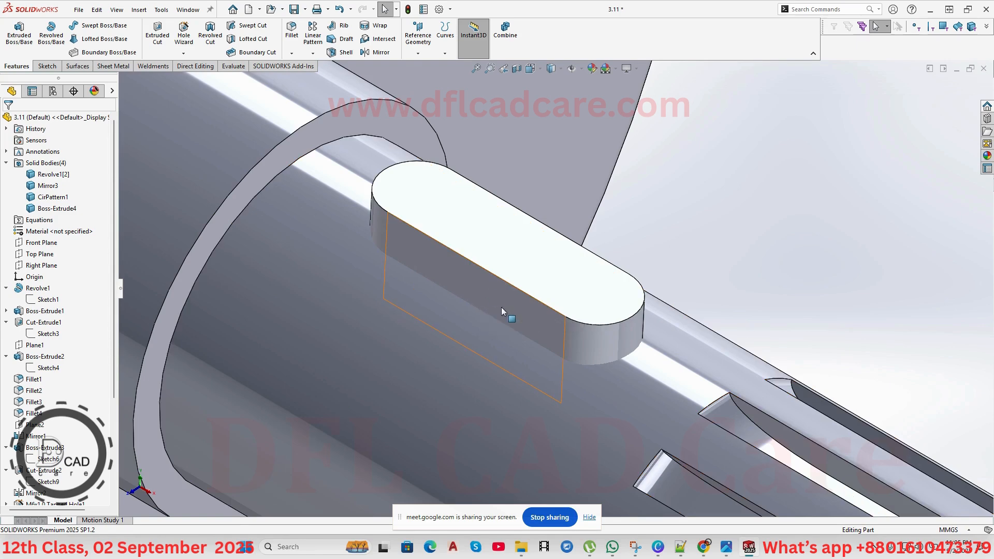
middle_click_drag(505, 338, 517, 301)
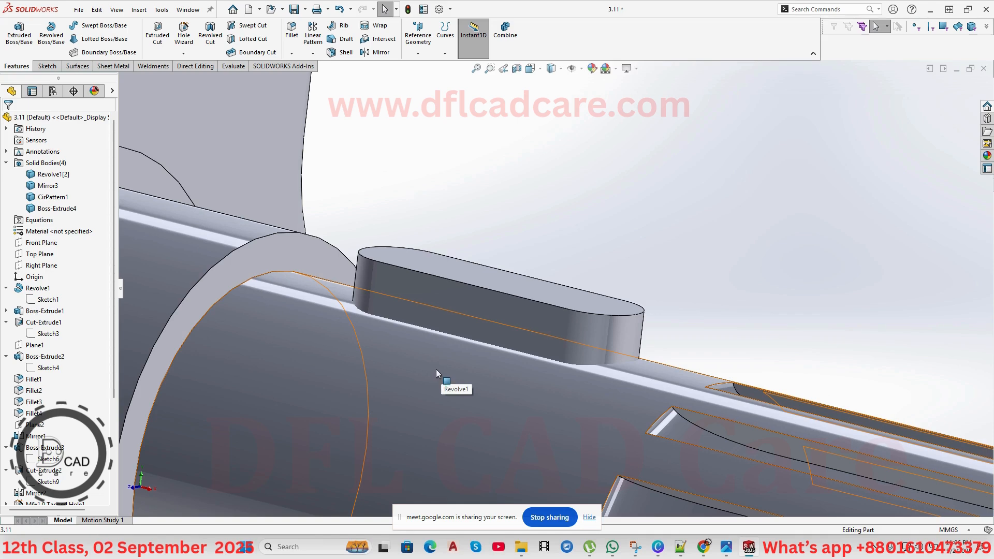
scroll(436, 369, "up", 3)
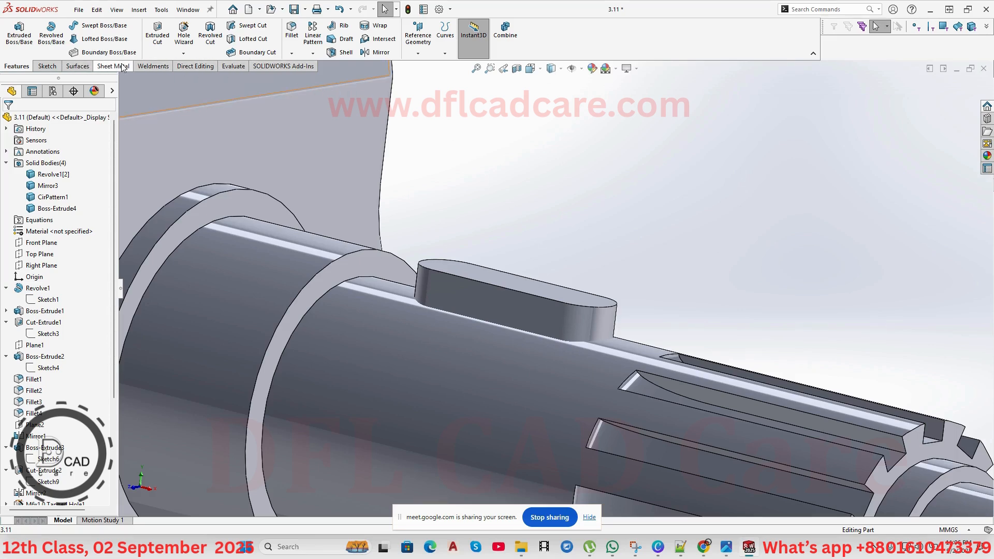
Step: Open the Combine command to review its operation types and body selections, then cancel it
left_click(195, 66)
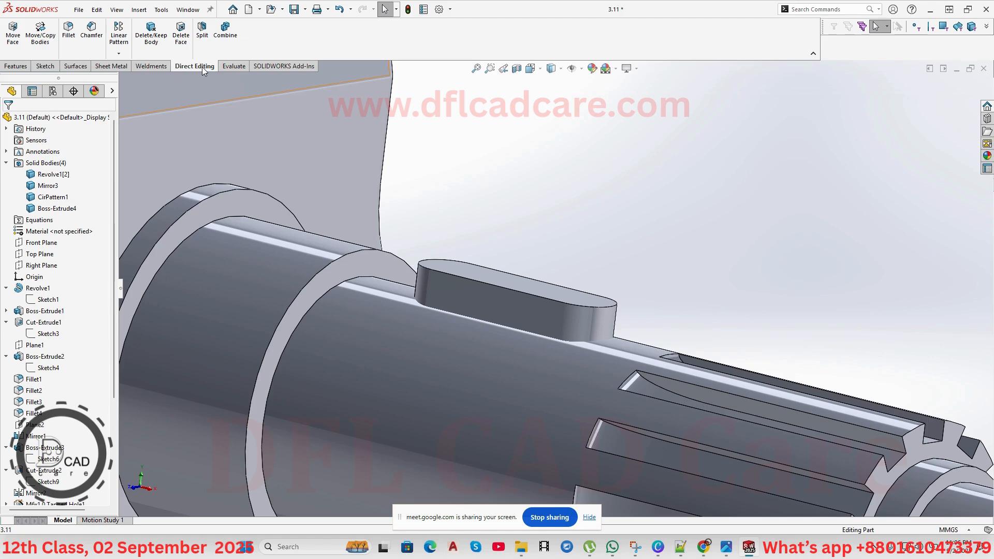
left_click(225, 31)
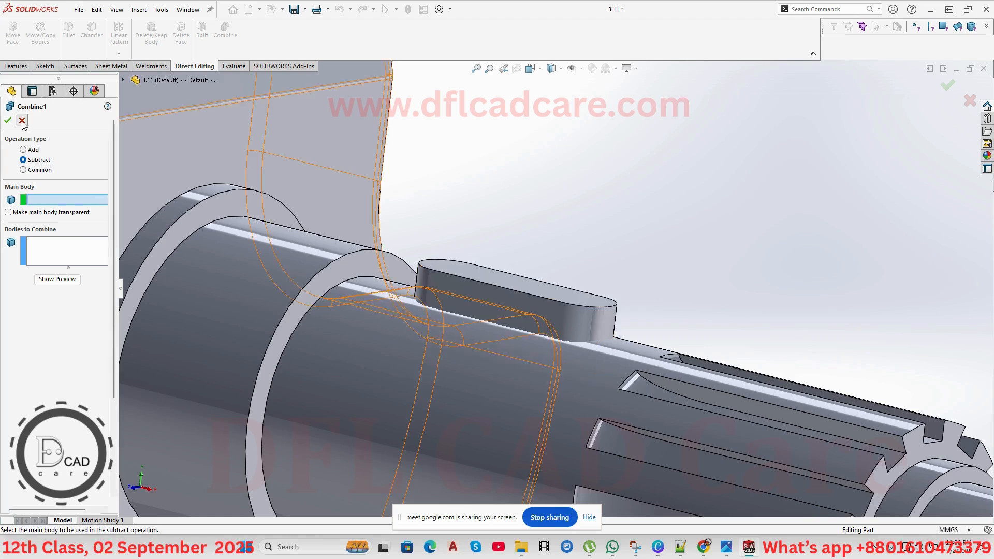
key("Escape")
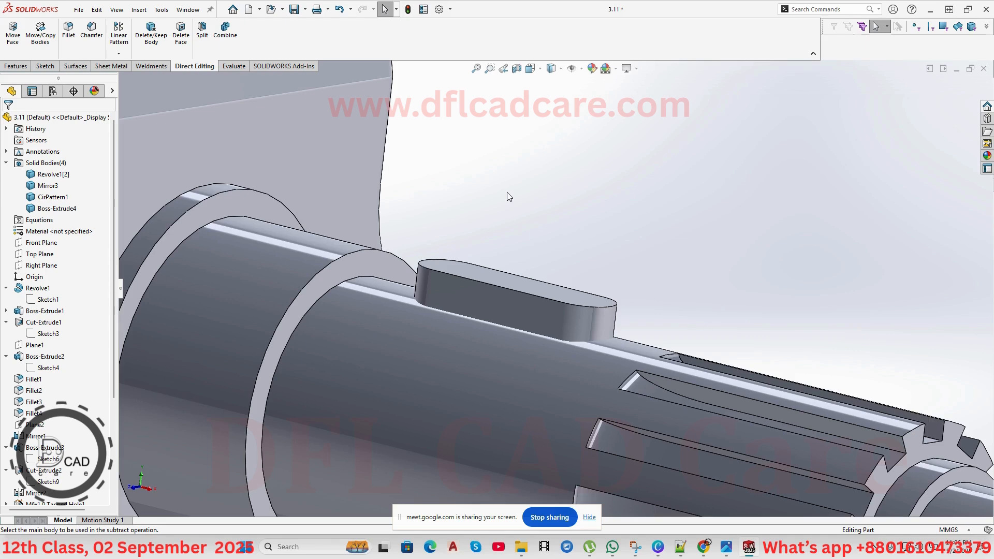
Step: Search the commands for "indent" and add the Indent command to the Features toolbar beside Combine
left_click(142, 11)
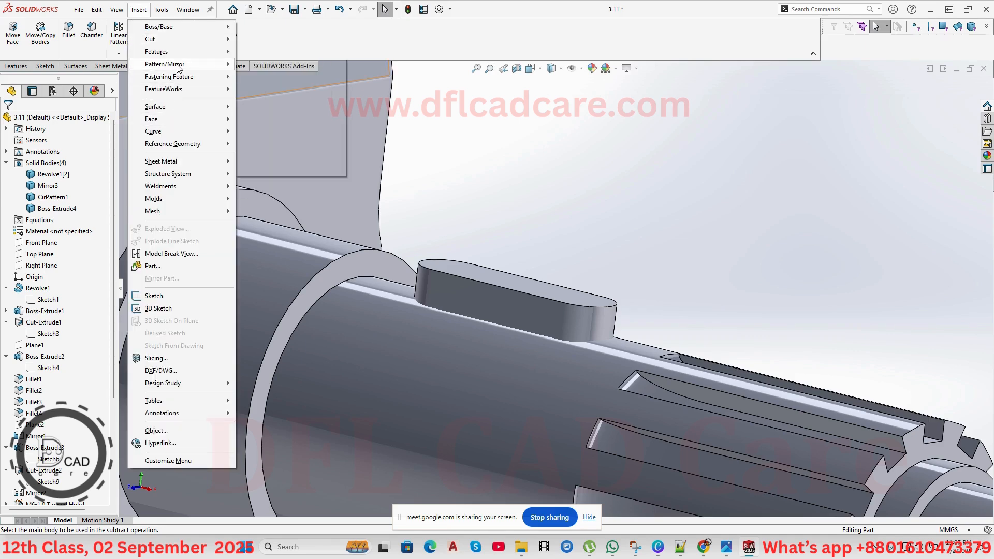
mouse_move(177, 78)
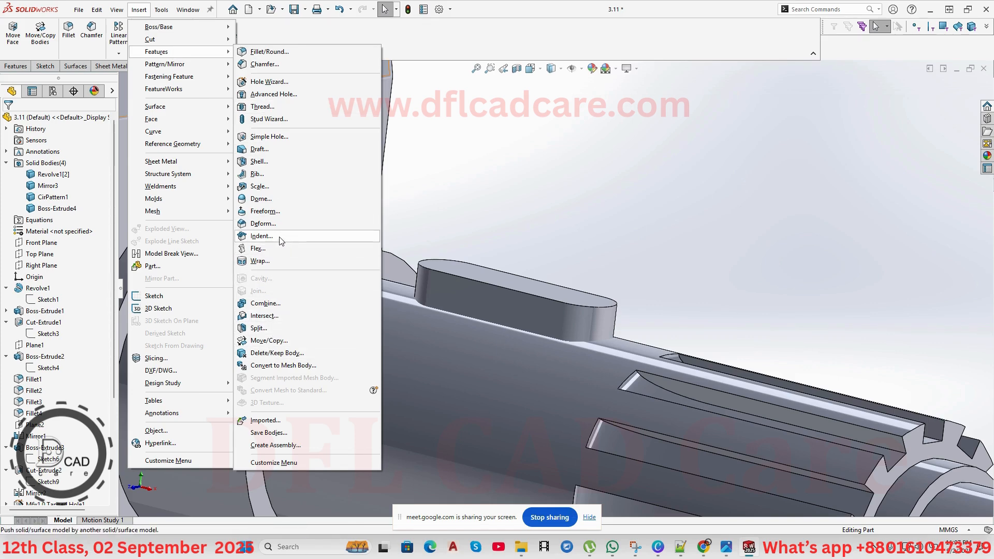
left_click(252, 237)
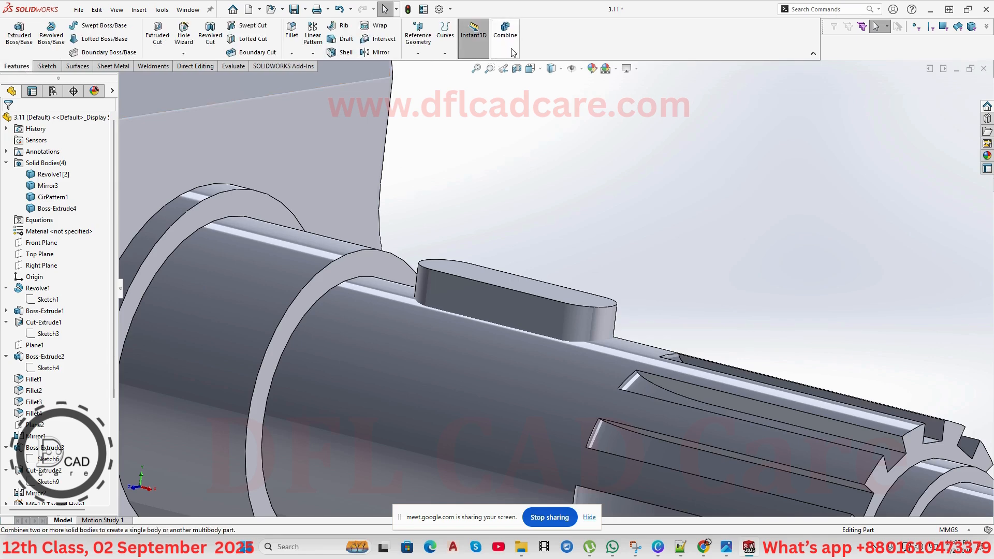
left_click(832, 9)
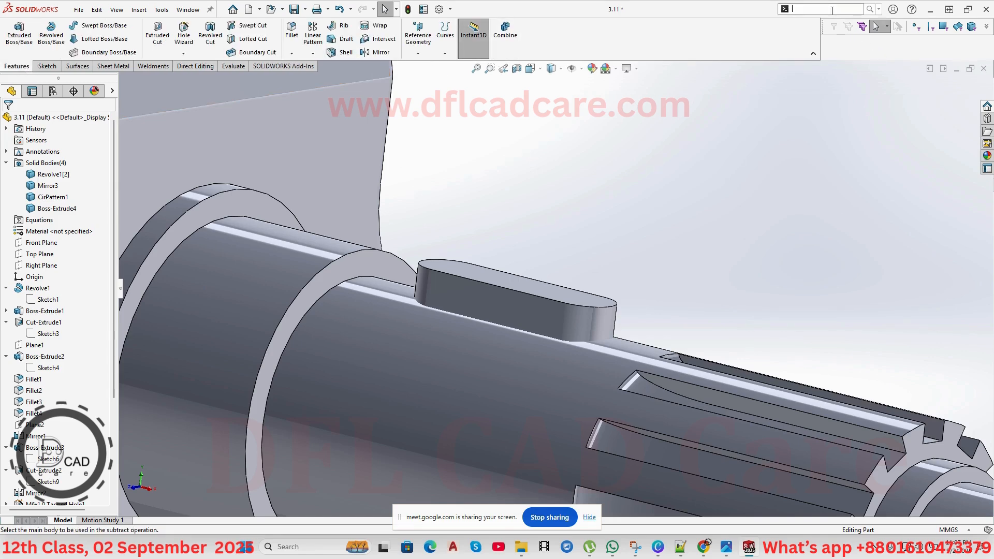
type("indent")
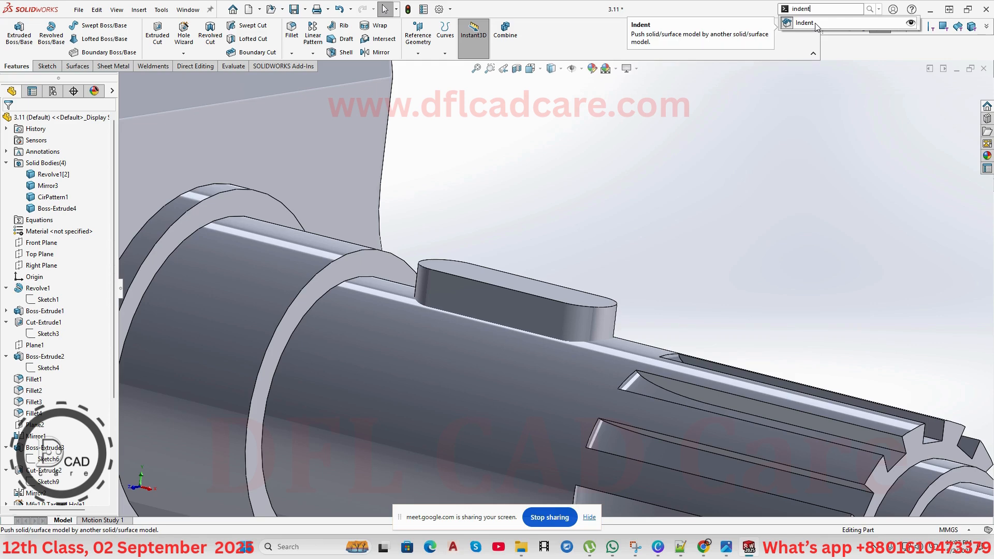
left_click_drag(817, 24, 530, 41)
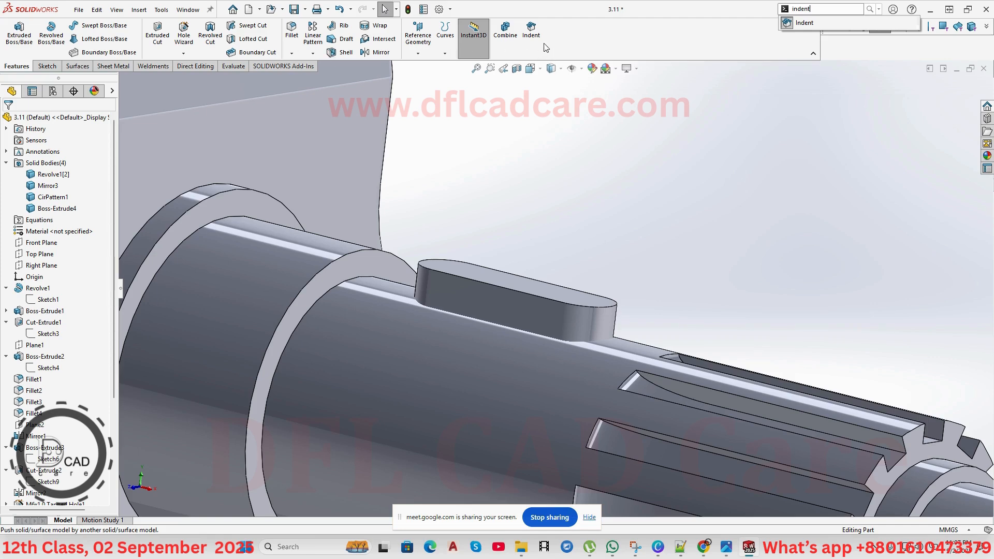
key("Return")
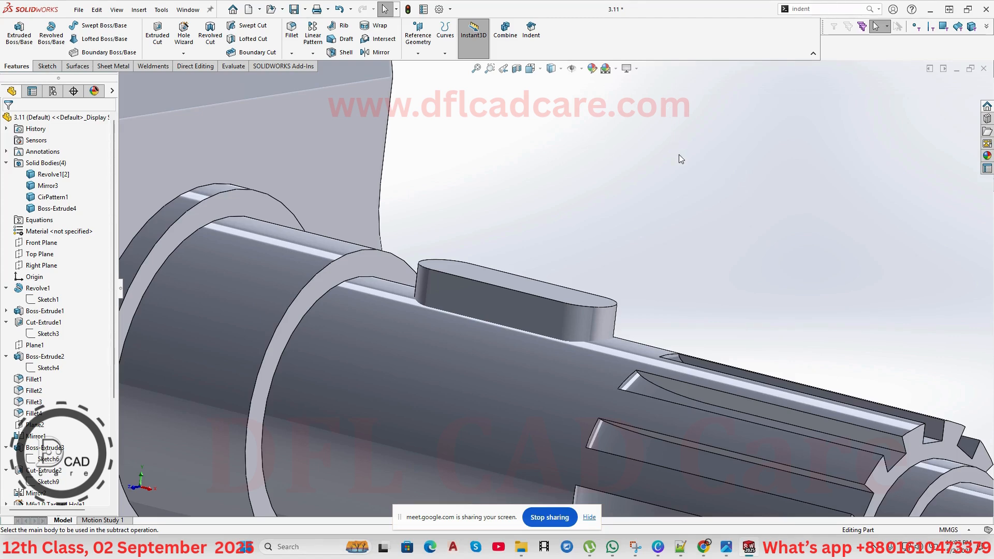
scroll(669, 182, "up", 9)
middle_click_drag(669, 182, 651, 208)
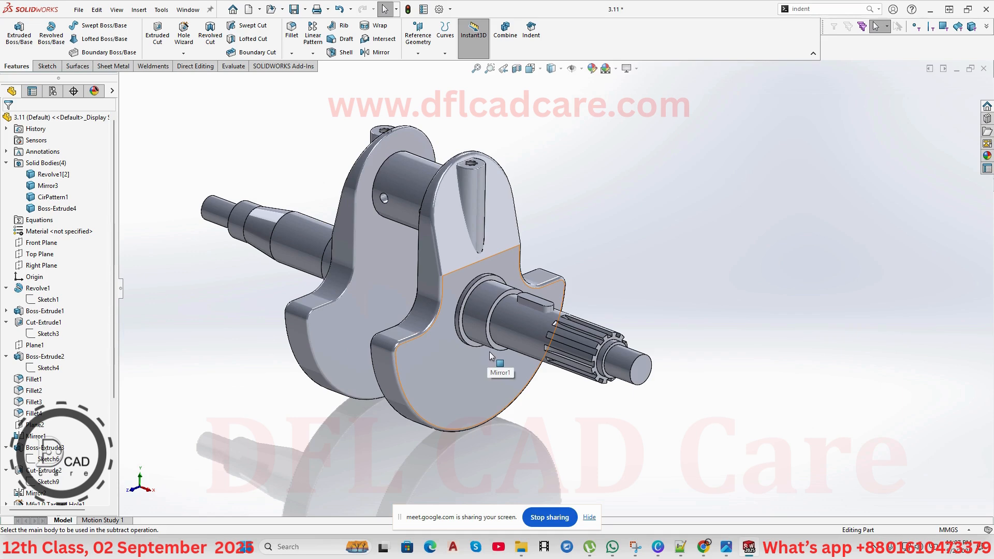
scroll(416, 312, "down", 2)
scroll(416, 313, "up", 2)
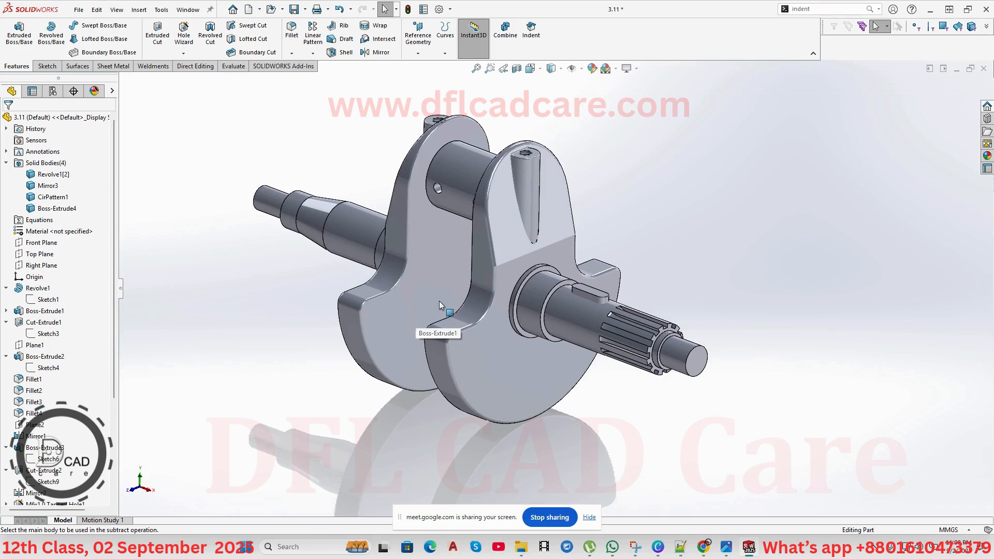
scroll(439, 300, "down", 3)
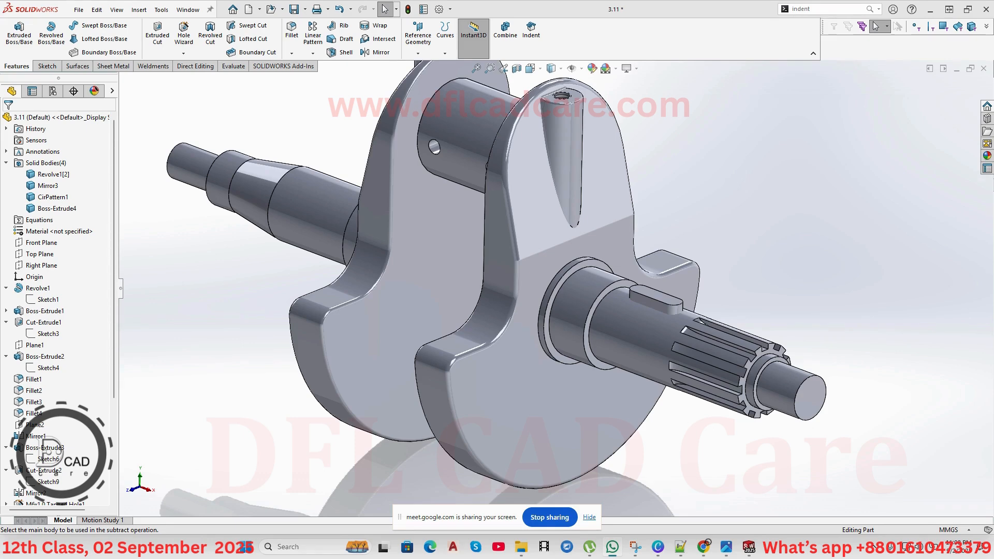
Step: Switch to WhatsApp and open the file PowerPoint Solidwork slide.pdf shared in the open chat
left_click(612, 547)
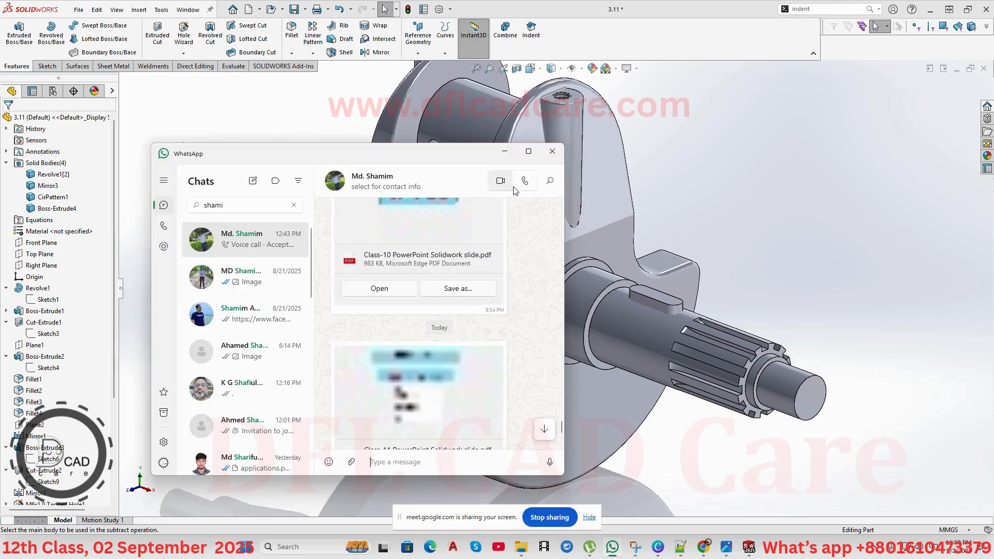
left_click(528, 153)
scroll(464, 414, "up", 3)
scroll(468, 383, "up", 9)
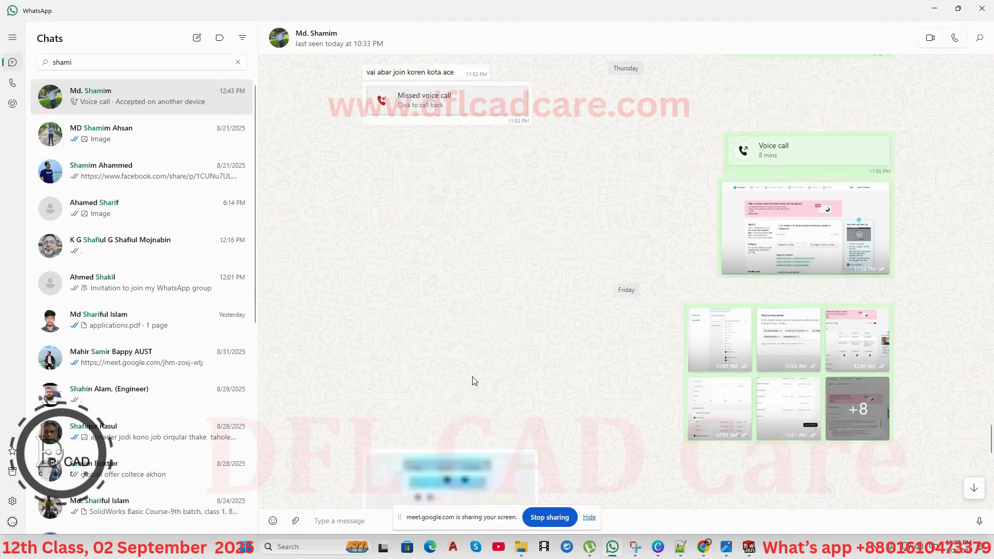
scroll(503, 379, "down", 8)
scroll(505, 382, "down", 3)
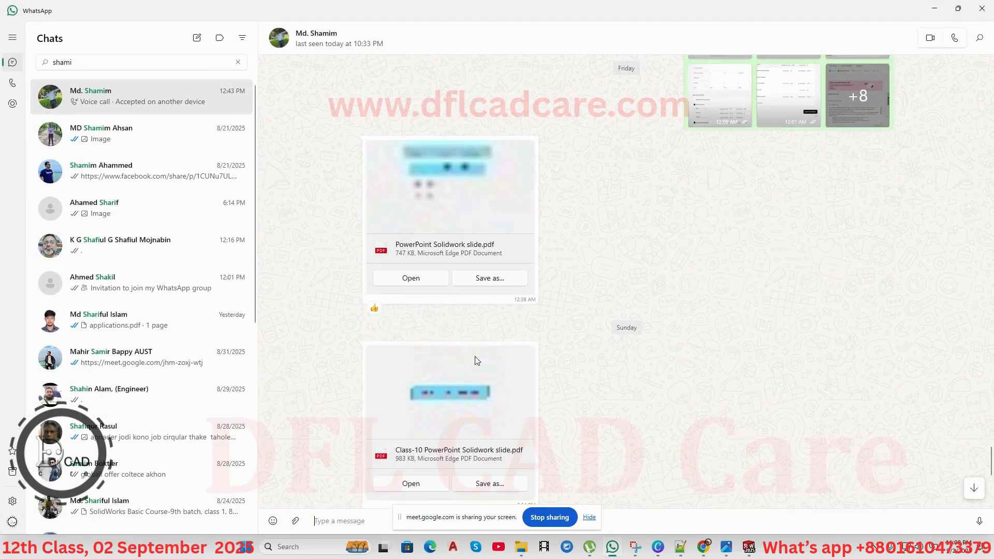
left_click(419, 283)
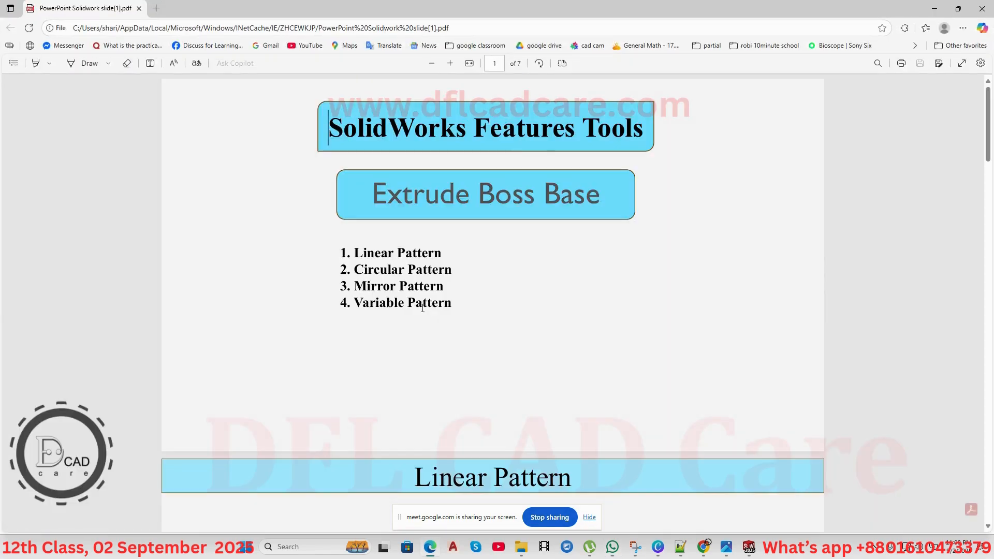
Step: Read through the slides on circular, mirror and variable patterns, up to the Variable Pattern table on page 7
scroll(471, 334, "down", 10)
scroll(512, 233, "down", 7)
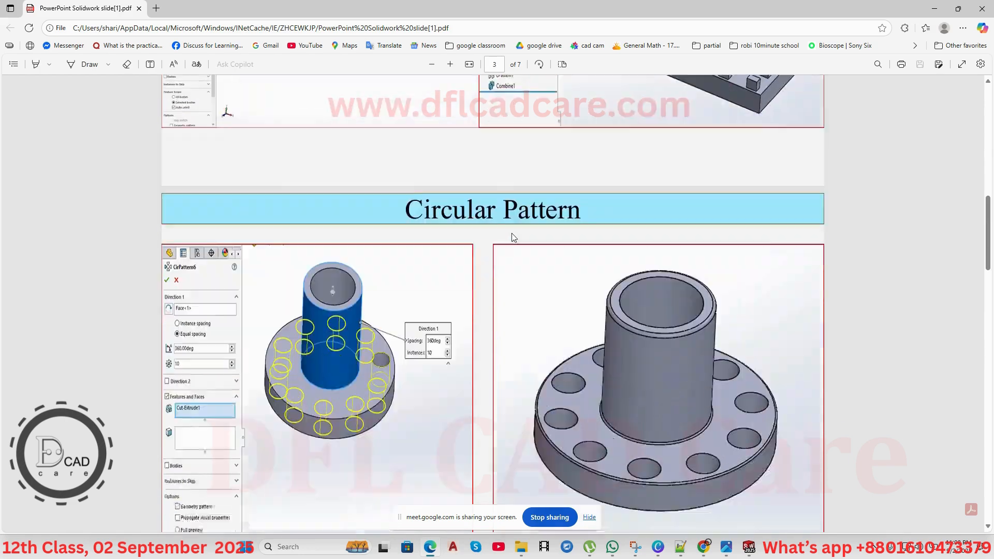
scroll(329, 192, "up", 1)
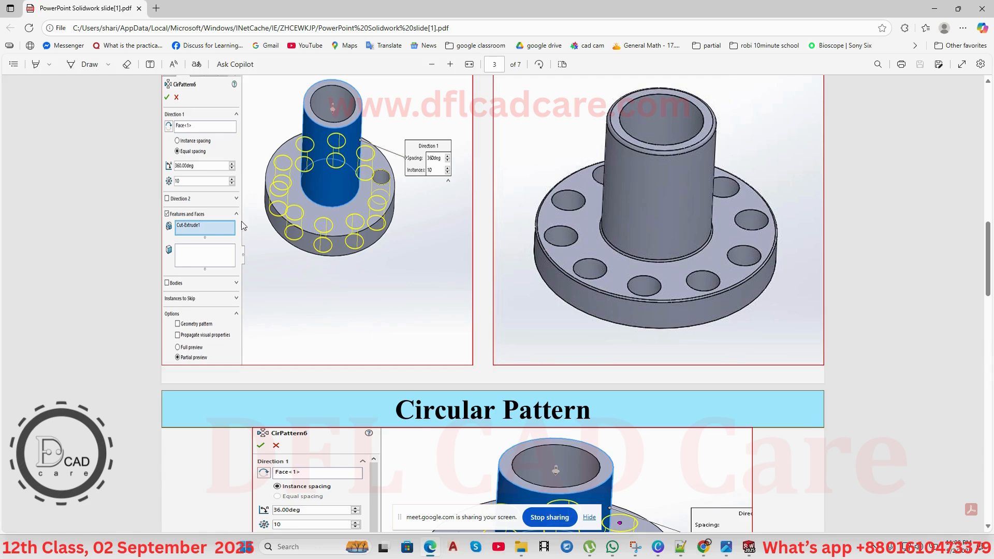
scroll(293, 256, "up", 1)
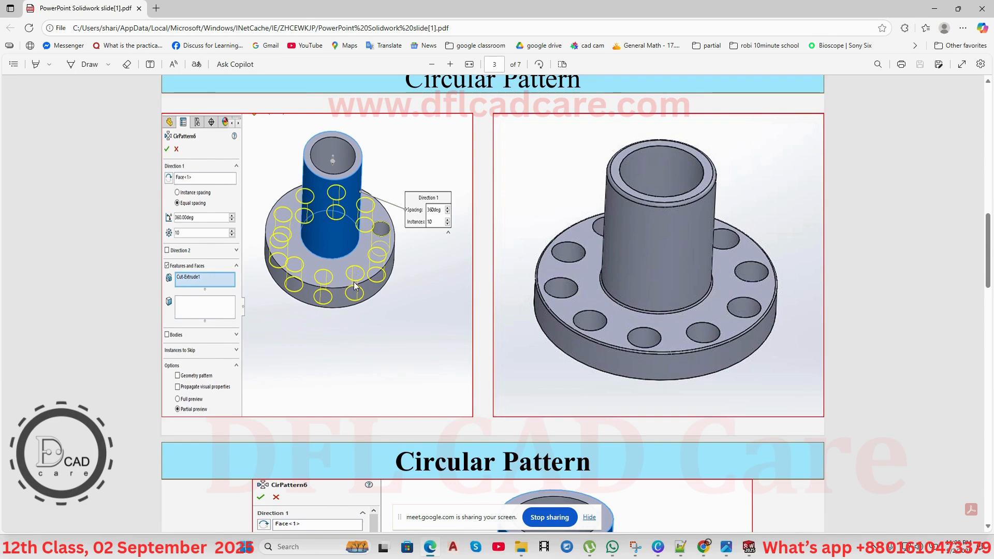
scroll(392, 352, "down", 5)
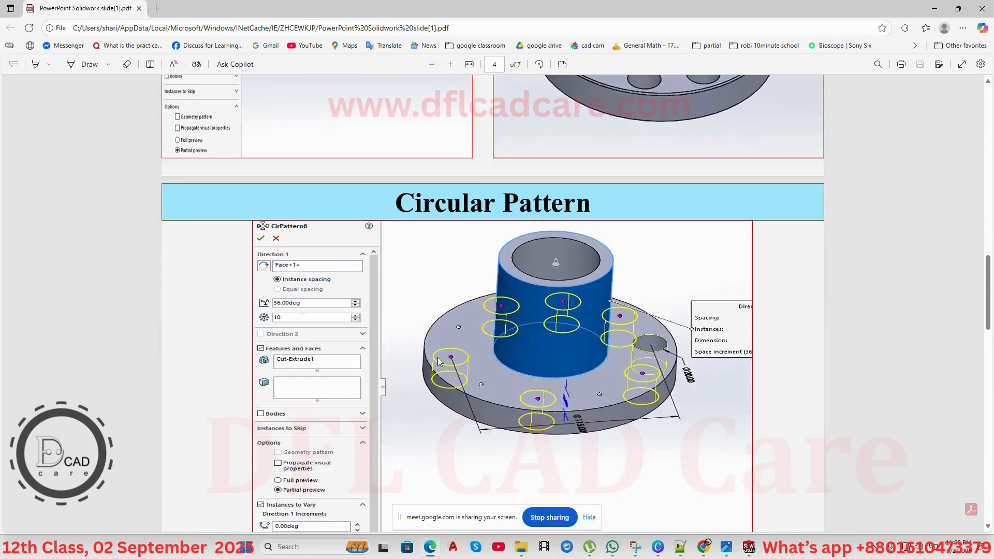
scroll(448, 358, "down", 4)
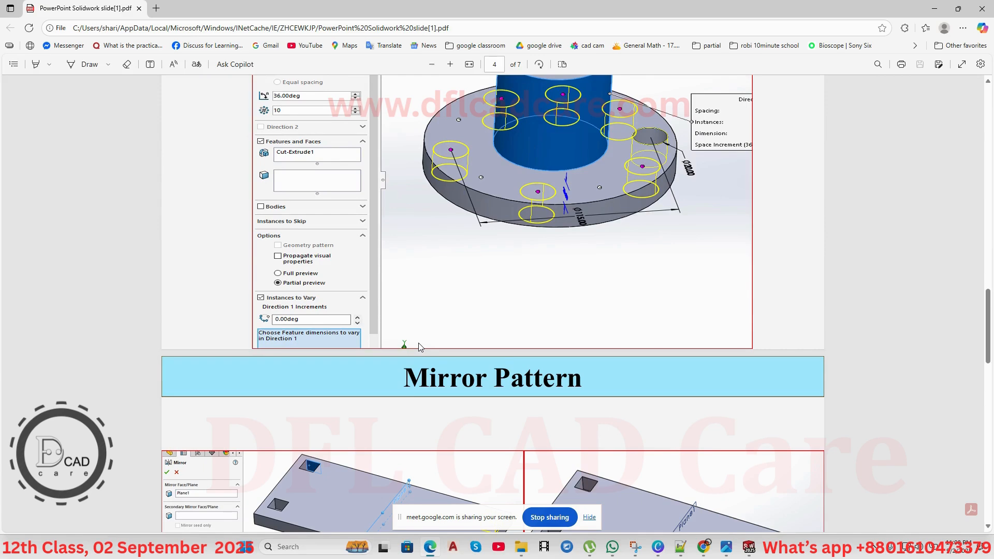
scroll(407, 353, "down", 15)
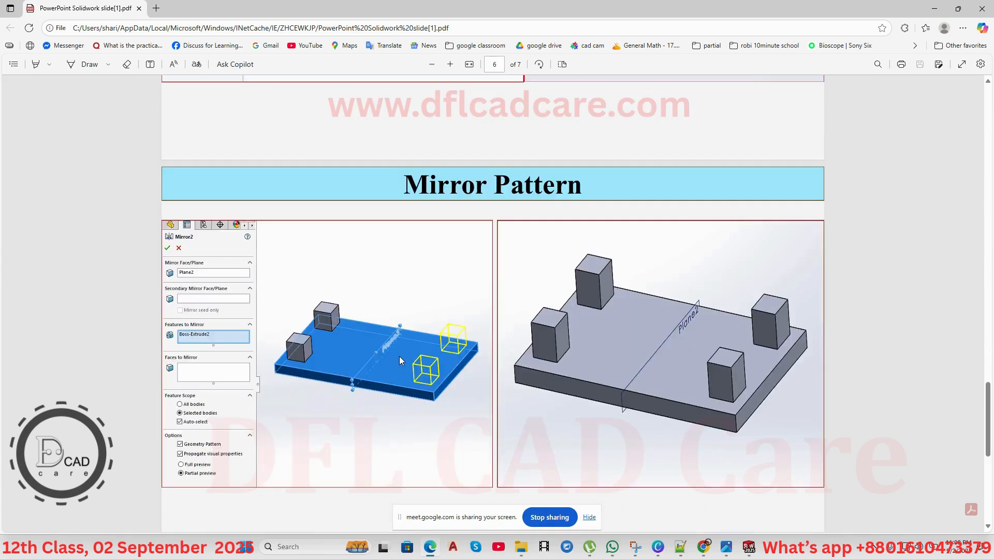
scroll(398, 359, "down", 4)
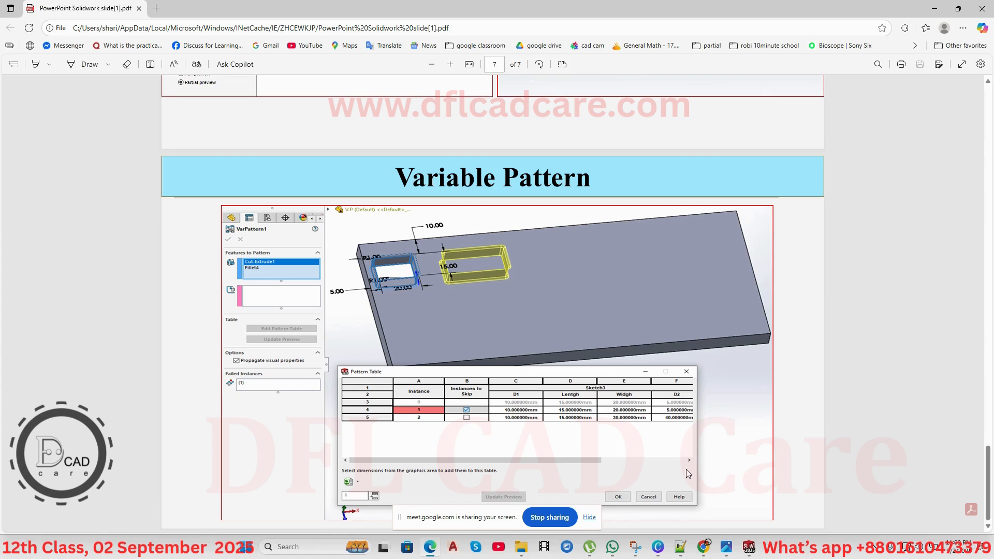
Step: Go back over the mirror and circular pattern slides, and return to the crankshaft model in SOLIDWORKS
scroll(534, 389, "up", 10)
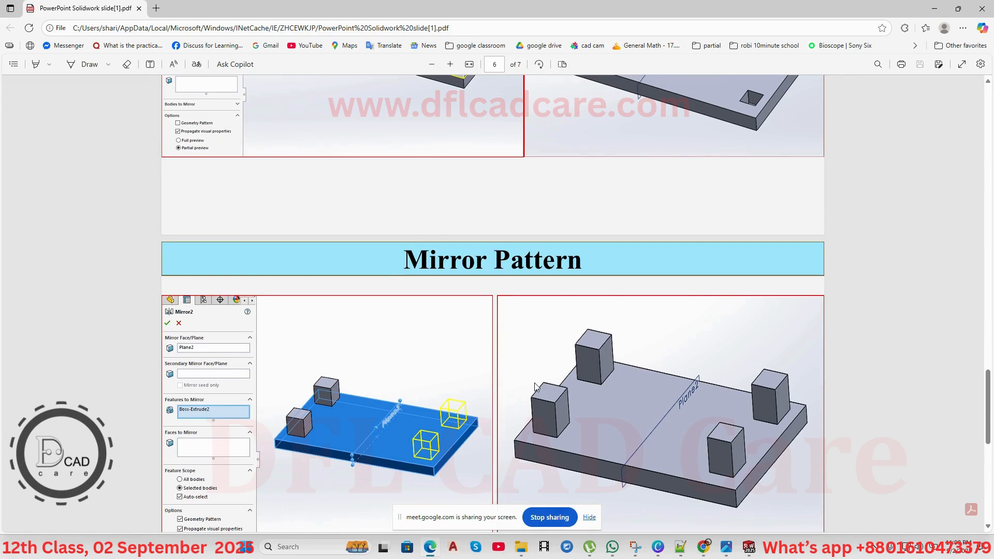
scroll(535, 388, "up", 1)
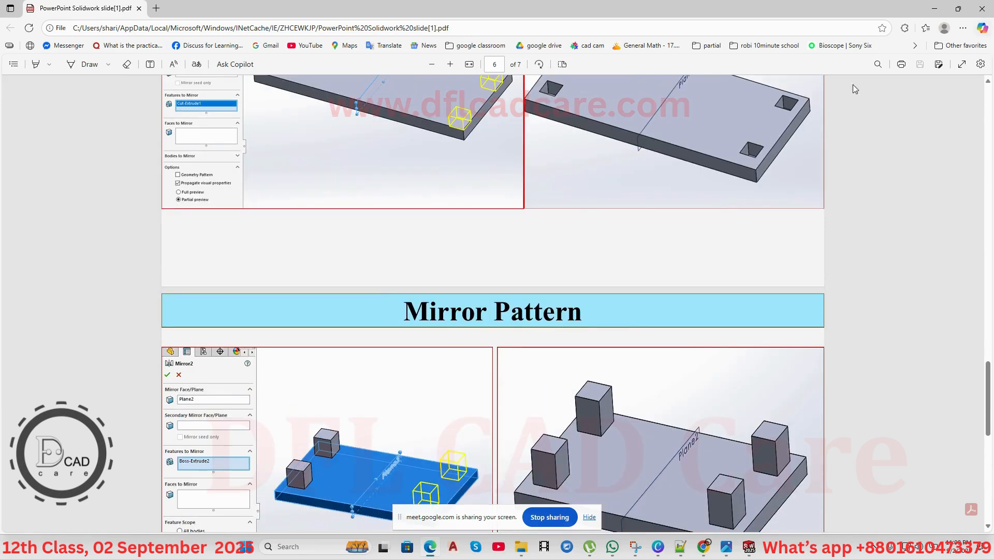
scroll(706, 305, "up", 15)
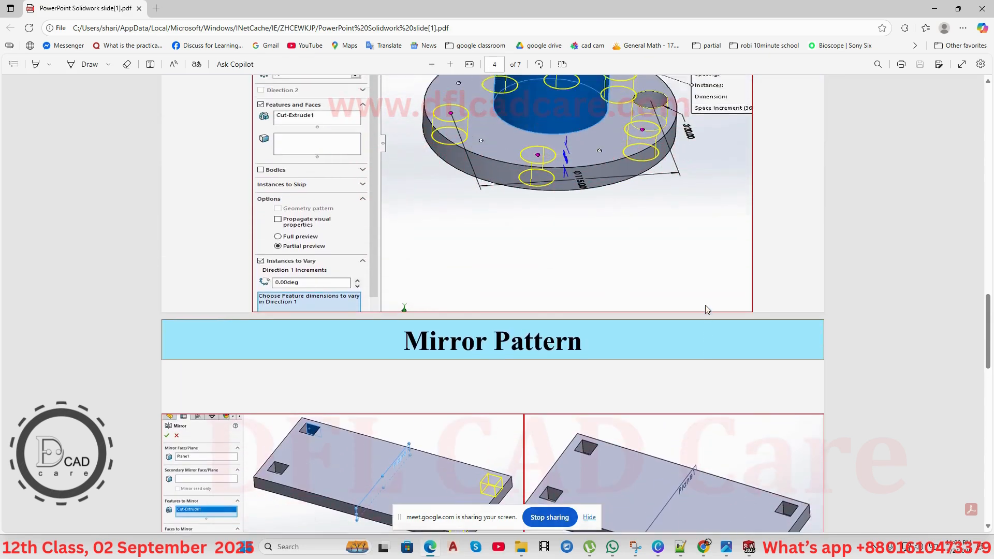
scroll(707, 309, "up", 1)
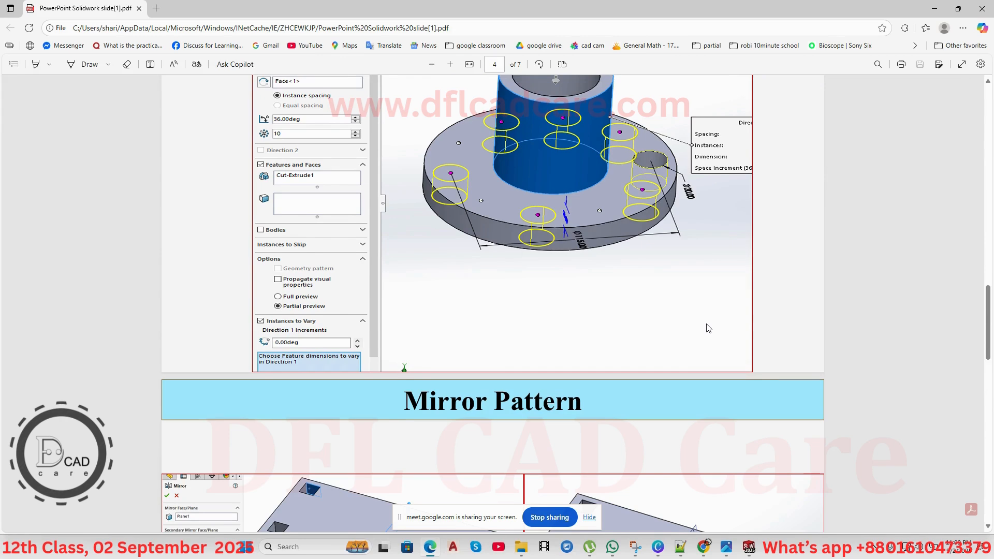
scroll(708, 327, "up", 2)
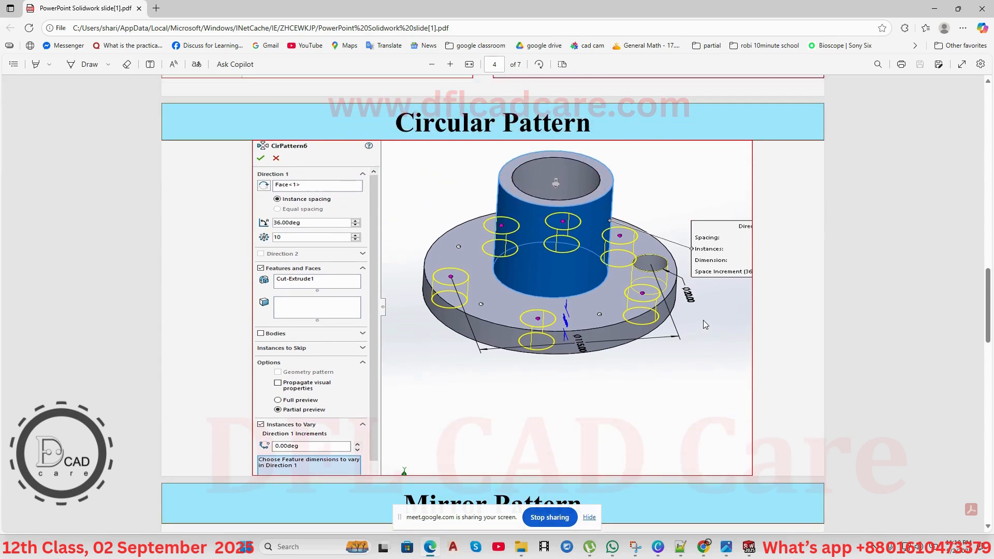
left_click(934, 8)
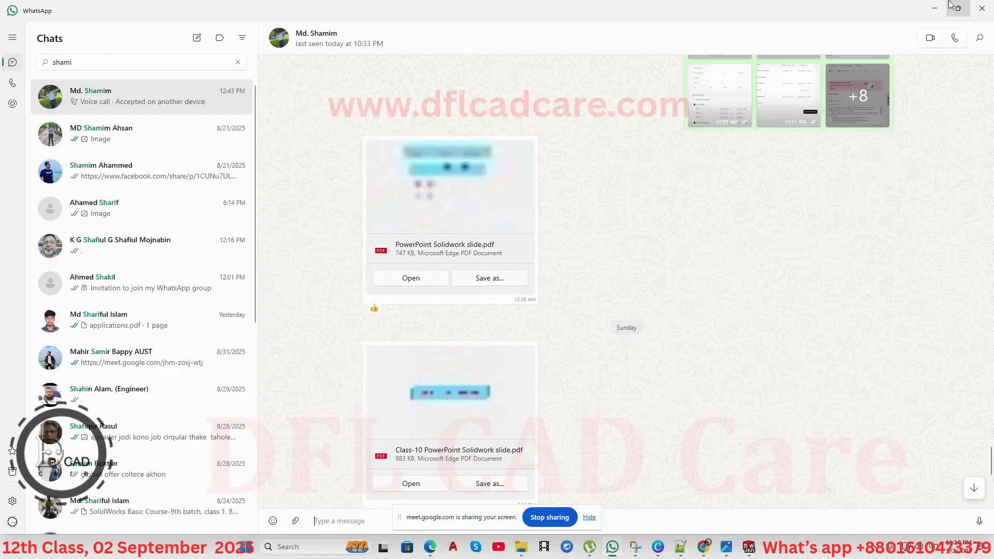
left_click(934, 9)
Step: Roll the feature history forward to include M5x0.8 Tapped Hole1 and examine its thread in the splined shaft's end face
middle_click_drag(653, 406, 561, 411)
scroll(78, 434, "down", 4)
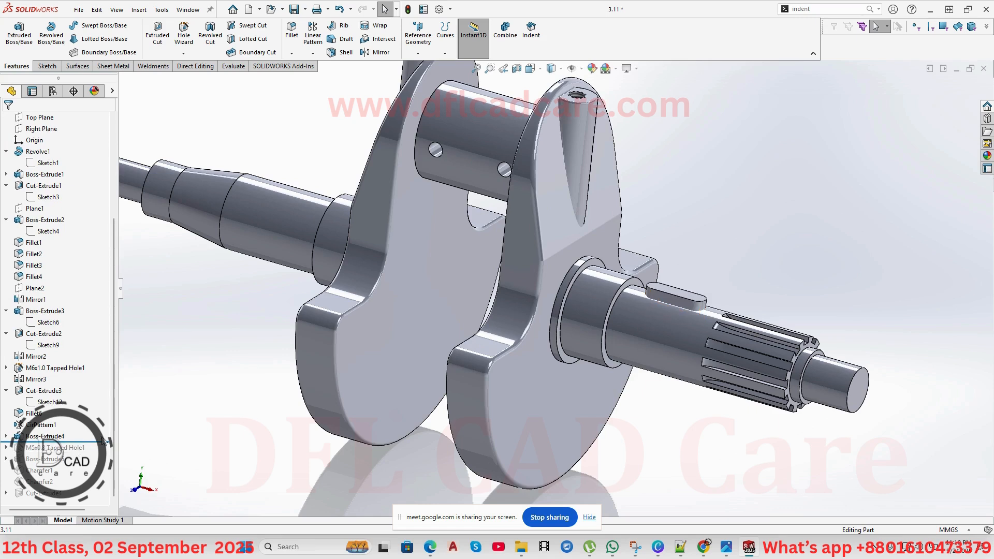
left_click_drag(104, 441, 106, 442)
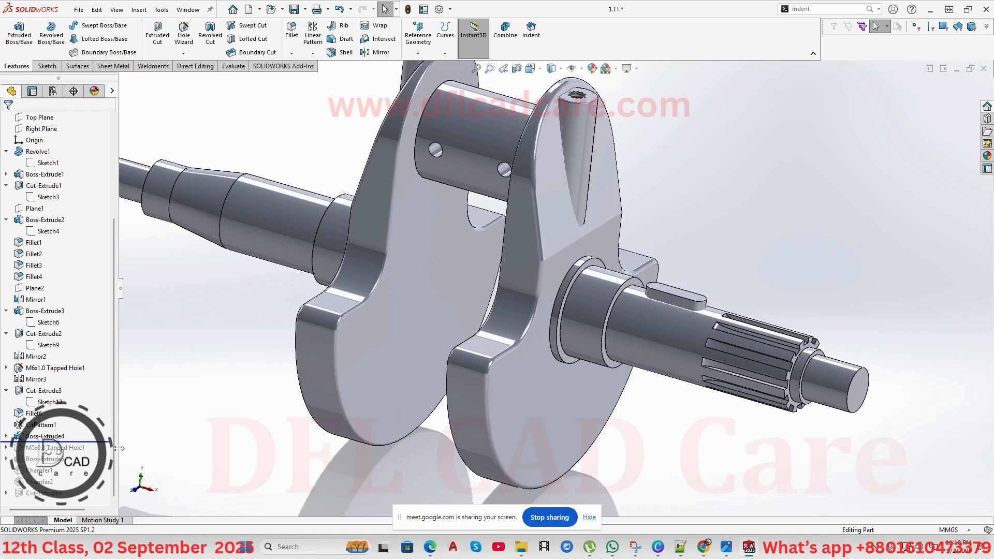
left_click_drag(107, 440, 106, 450)
left_click(75, 448)
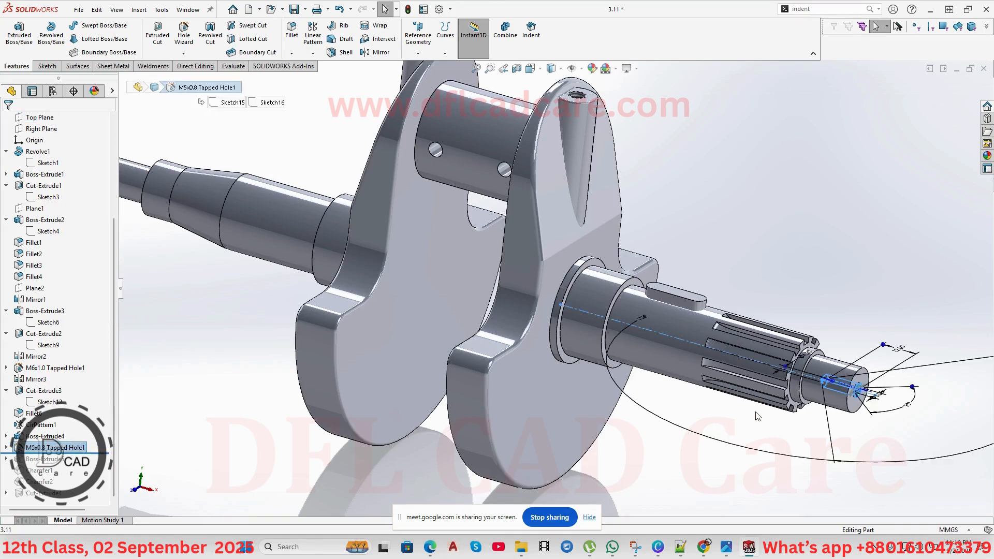
scroll(849, 388, "down", 5)
scroll(850, 347, "down", 5)
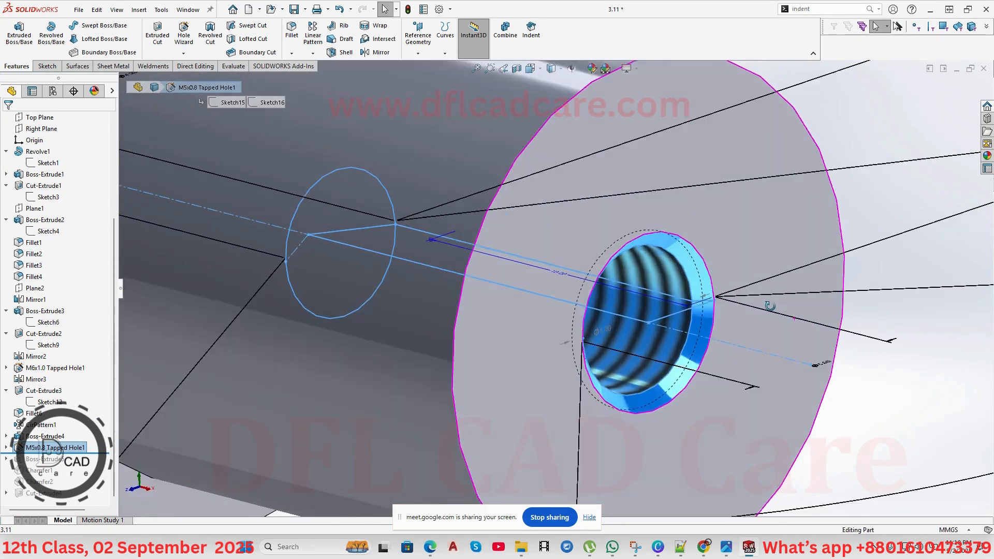
scroll(707, 331, "up", 3)
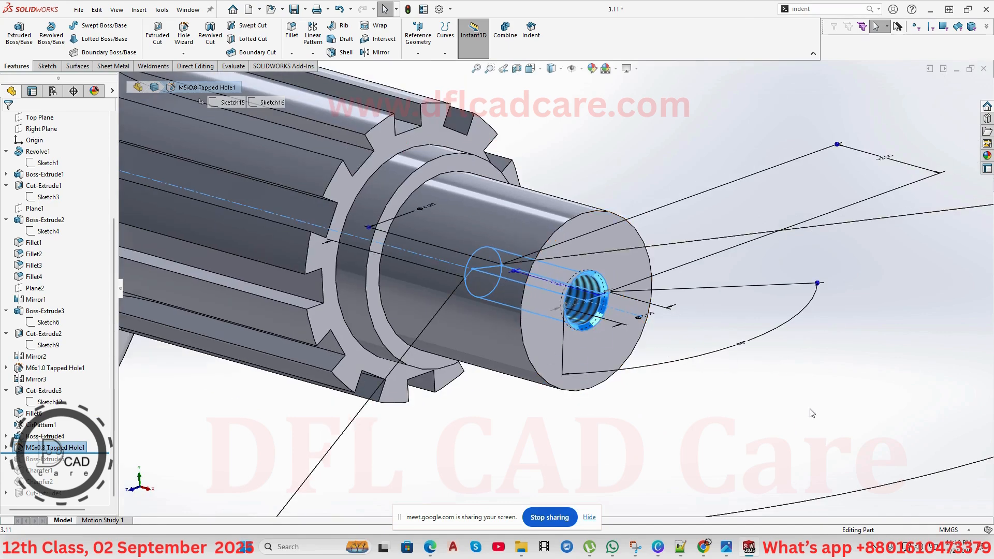
Step: Switch to the 3.11.PNG drawing in the image viewer and examine the tapped hole's dimensions in Section B-B
left_click(726, 546)
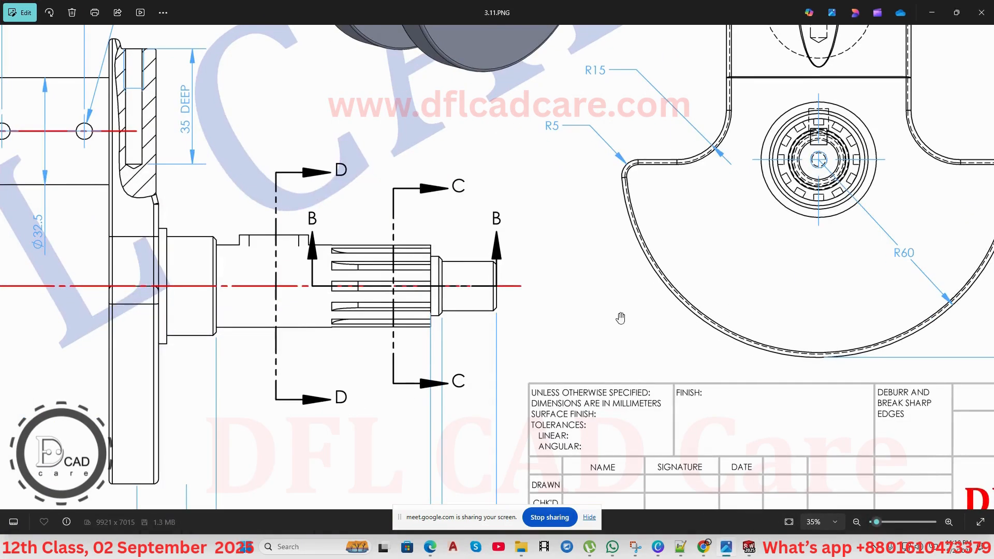
scroll(477, 380, "up", 2)
mouse_move(479, 315)
left_mouse_down()
mouse_move(479, 519)
mouse_move(484, 511)
left_mouse_up()
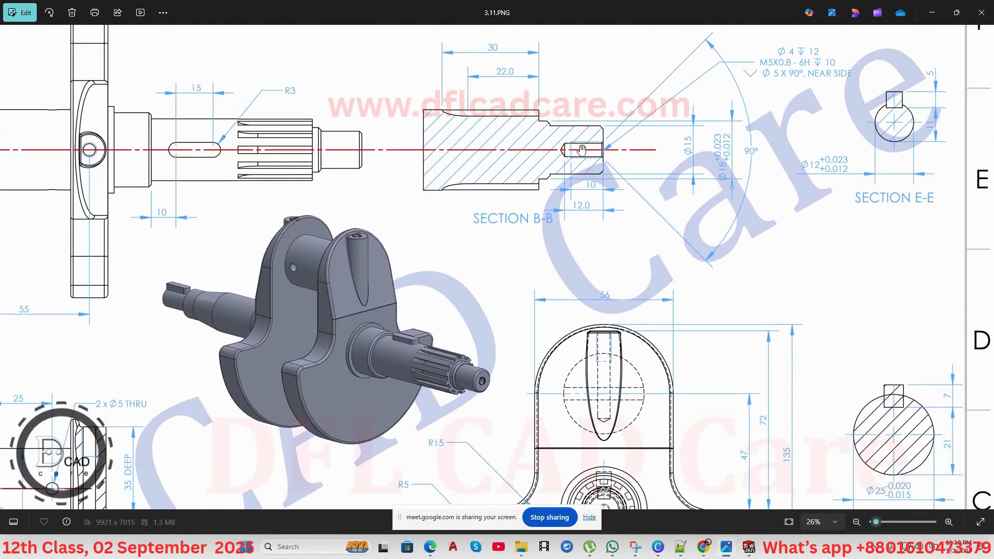
scroll(597, 169, "up", 2)
scroll(596, 170, "up", 4)
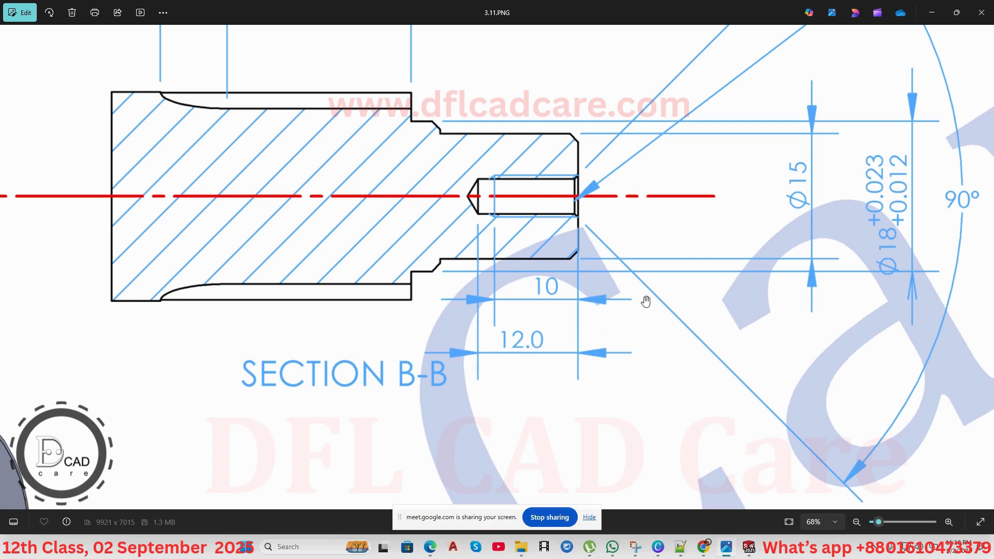
Step: Compare Section B-B with the rest of the crankshaft sheet and examine the central hole in the end view
scroll(642, 243, "down", 3)
scroll(664, 236, "up", 2)
scroll(663, 236, "down", 2)
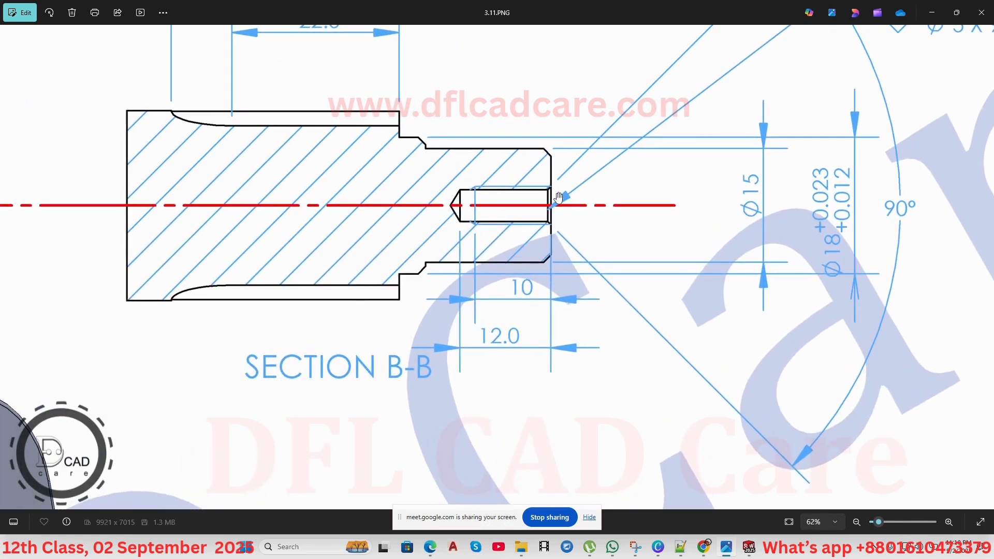
scroll(523, 243, "down", 3)
scroll(538, 258, "down", 3)
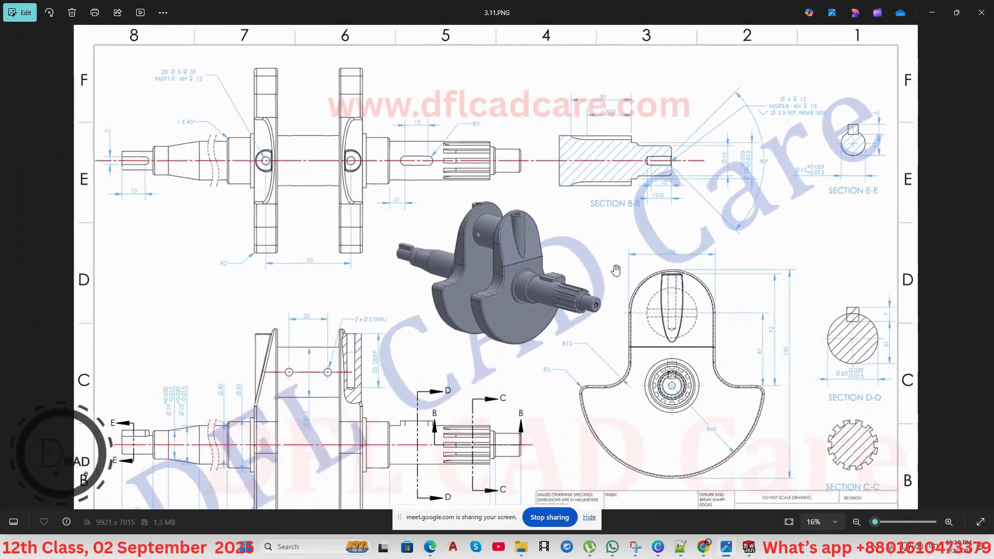
scroll(731, 333, "up", 4)
scroll(731, 333, "up", 5)
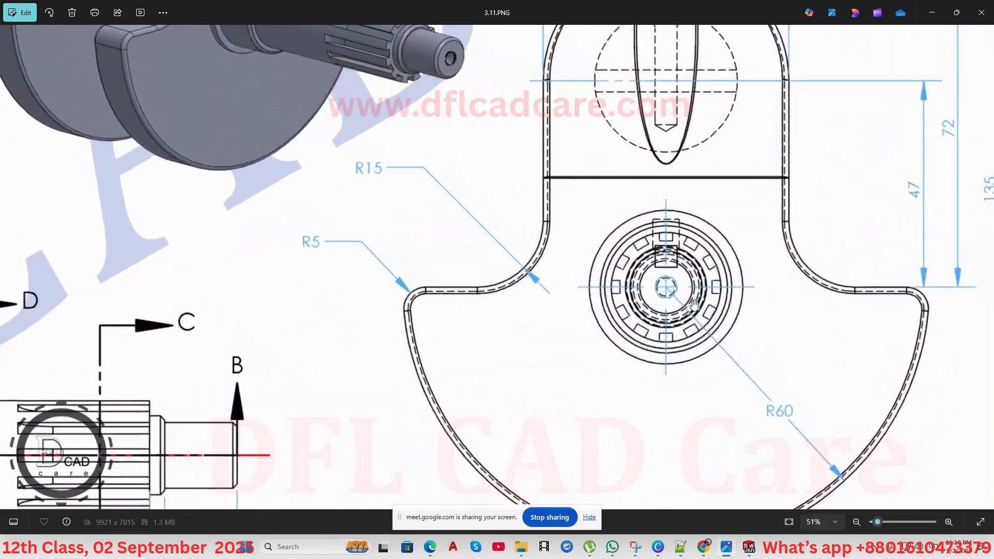
scroll(634, 272, "down", 6)
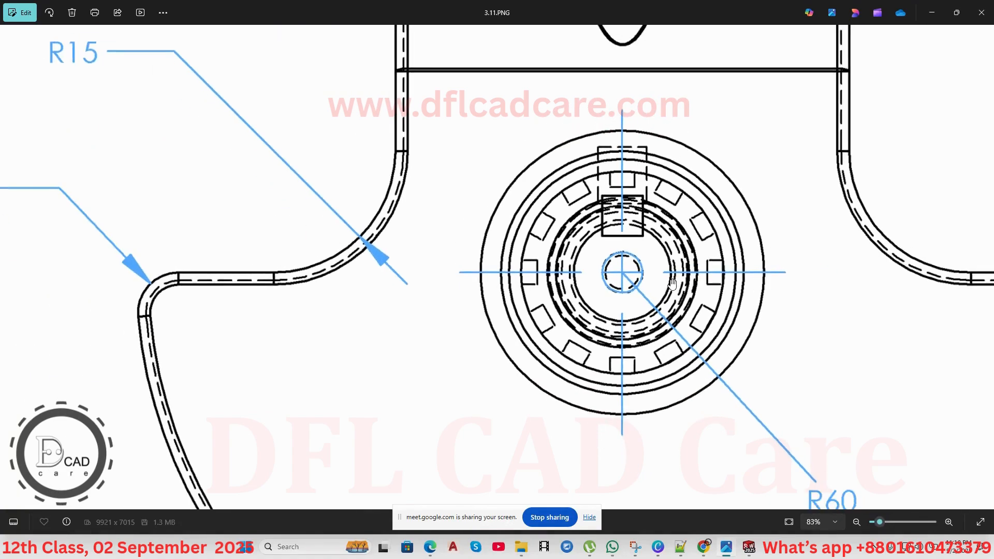
scroll(682, 275, "down", 2)
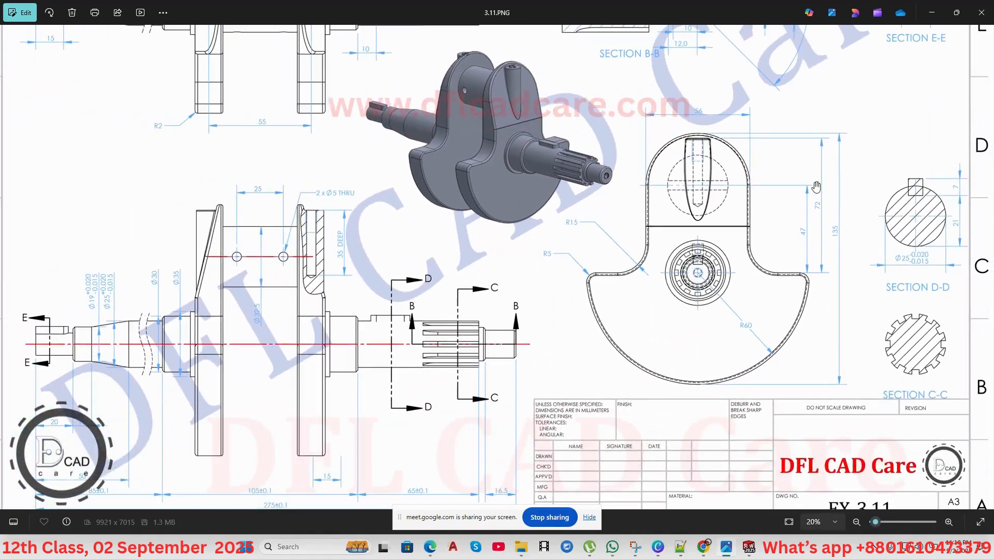
Step: Read the M5X0.8 - 6H tapped hole callout beside Section B-B, including its drill depth and near-side countersink
scroll(888, 150, "up", 2)
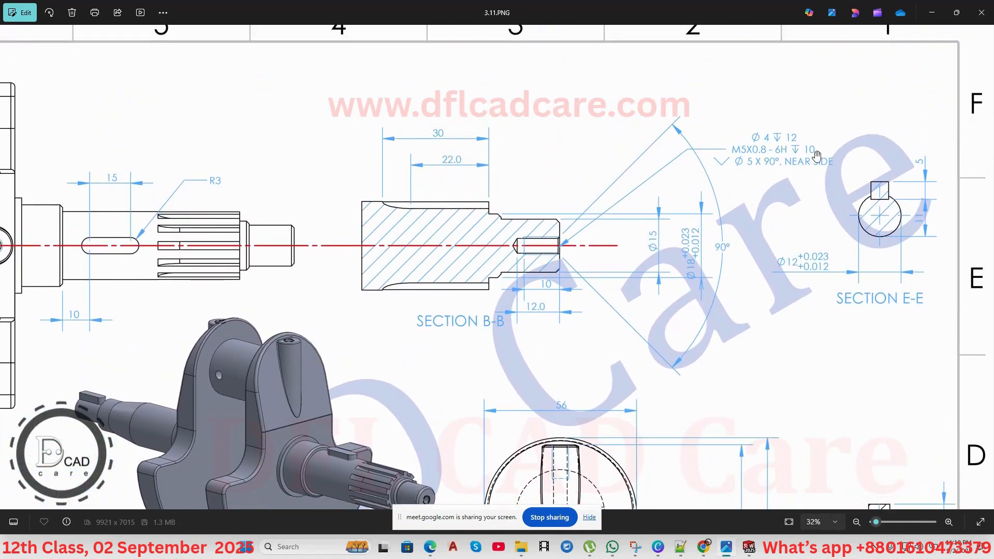
scroll(813, 158, "up", 4)
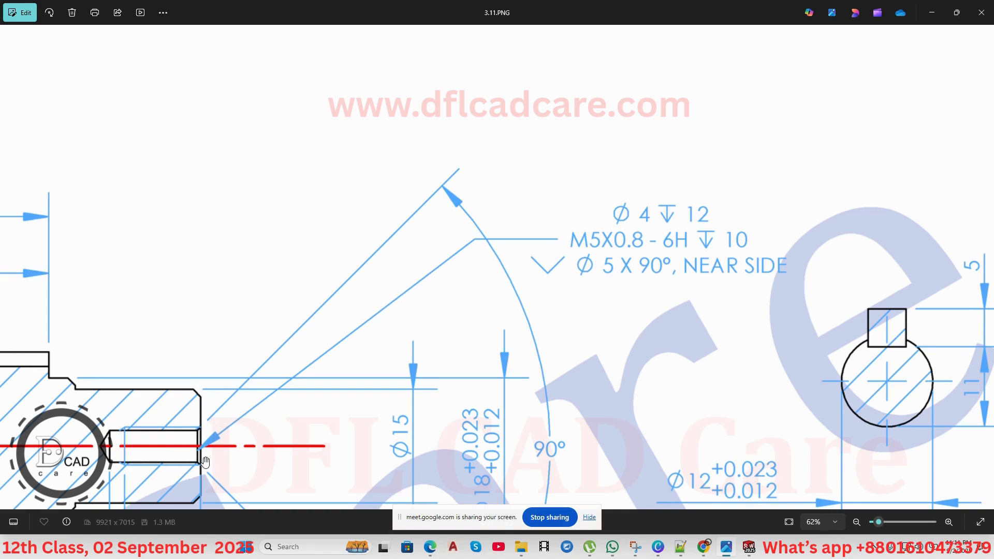
scroll(383, 358, "down", 3)
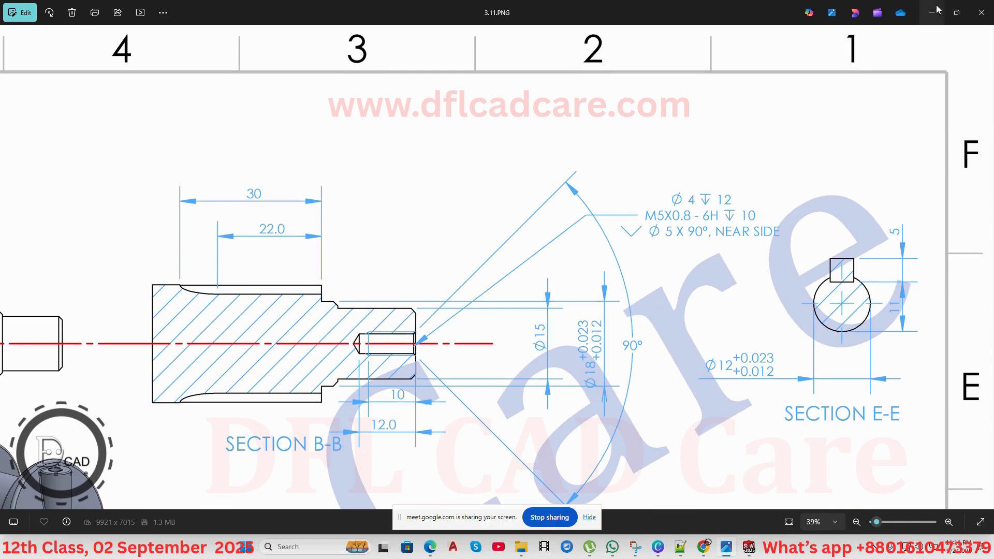
Step: Return to the crankshaft model in SOLIDWORKS and examine the thread and countersink of M5x0.8 Tapped Hole1
left_click(934, 12)
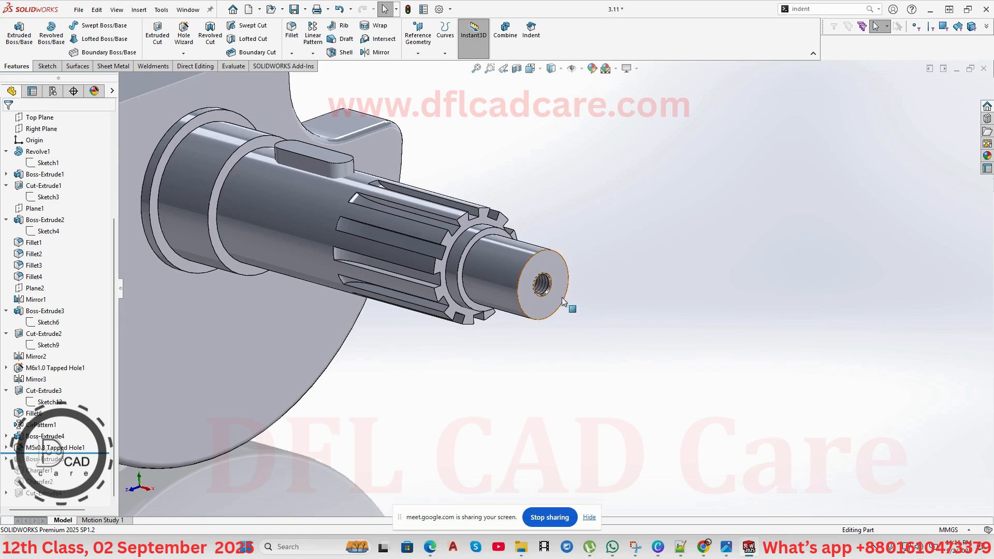
scroll(539, 280, "down", 3)
scroll(540, 280, "down", 5)
middle_click_drag(591, 290, 568, 303)
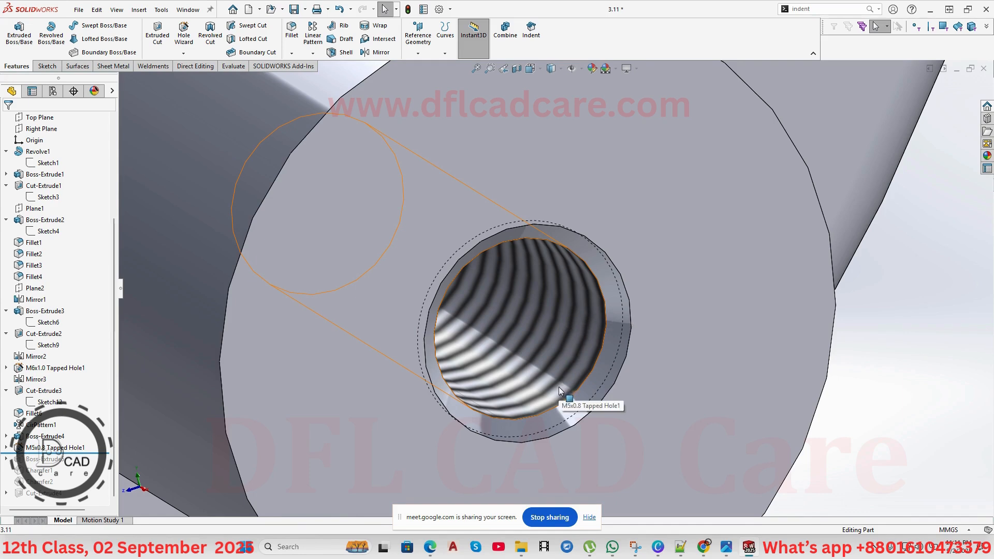
scroll(557, 386, "up", 2)
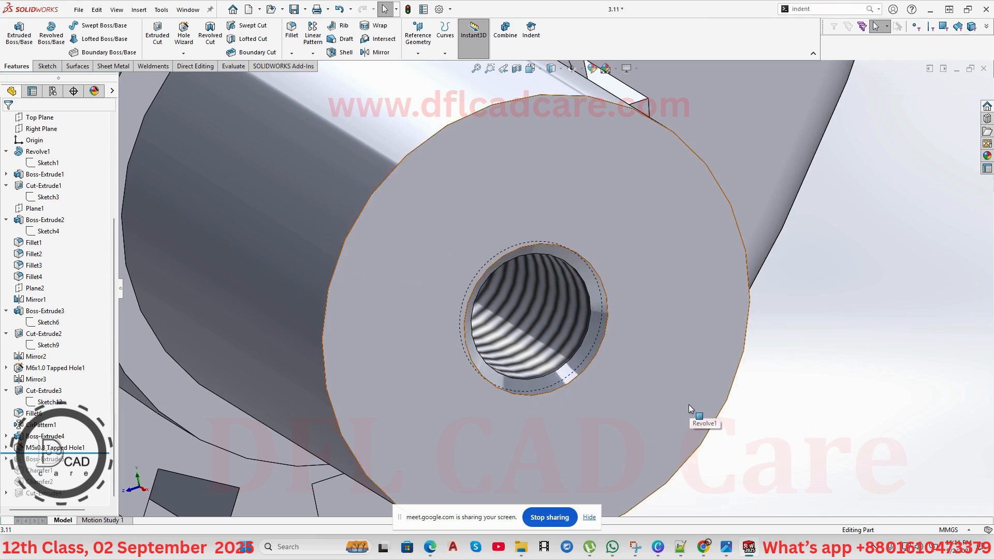
scroll(688, 405, "up", 2)
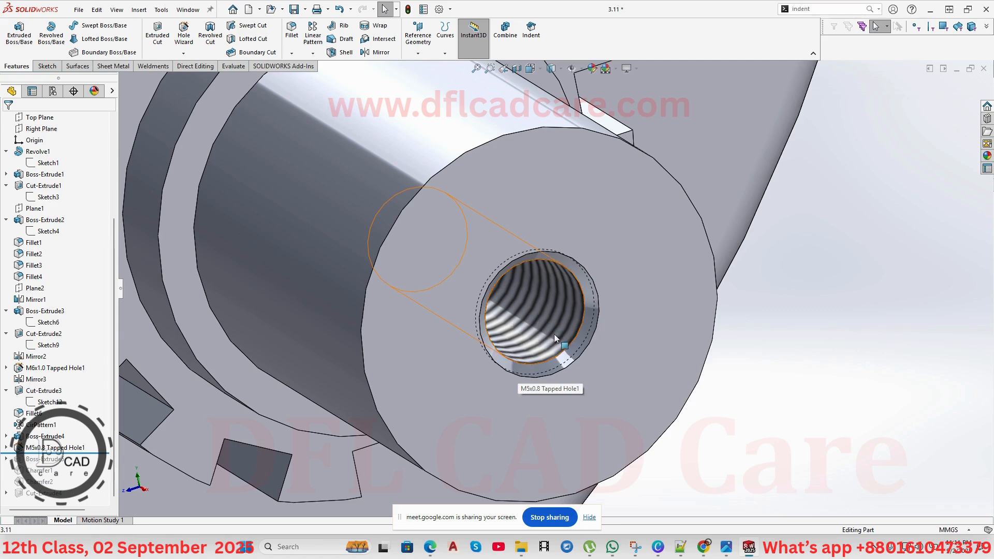
middle_click_drag(546, 335, 602, 326)
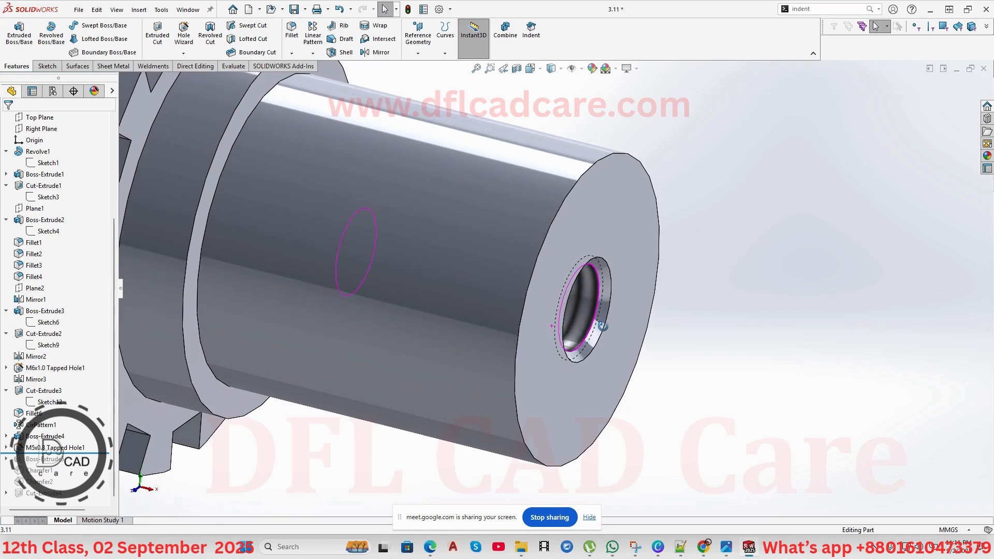
Step: Section the model along the Front Plane to examine the M5x0.8 tapped hole's interior, and turn the section view off
left_click(518, 70)
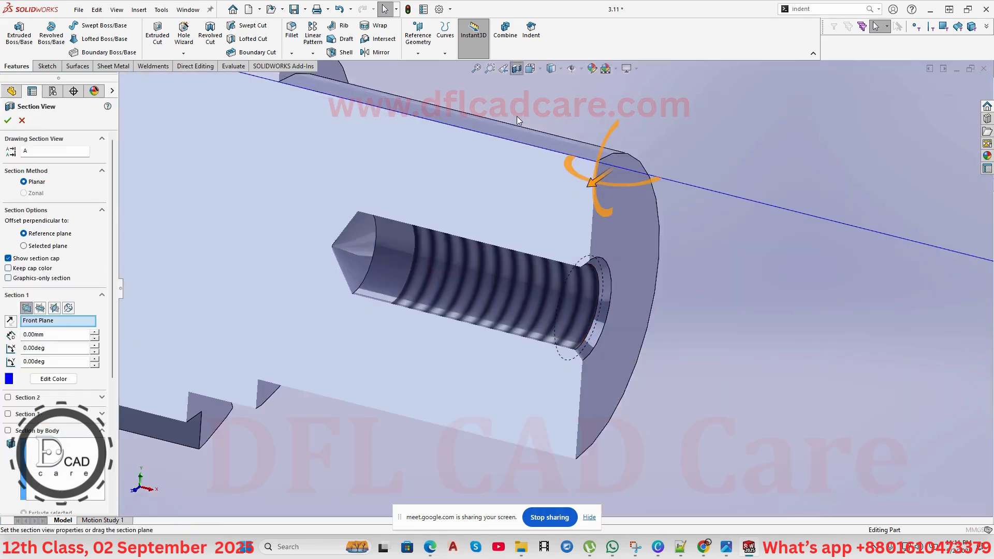
left_click(8, 121)
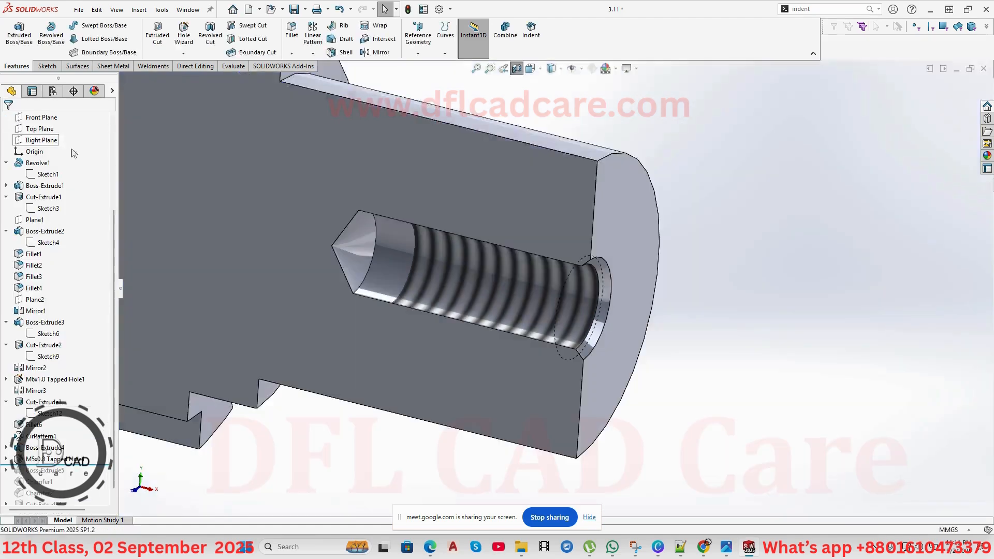
scroll(556, 182, "down", 5)
scroll(556, 202, "down", 3)
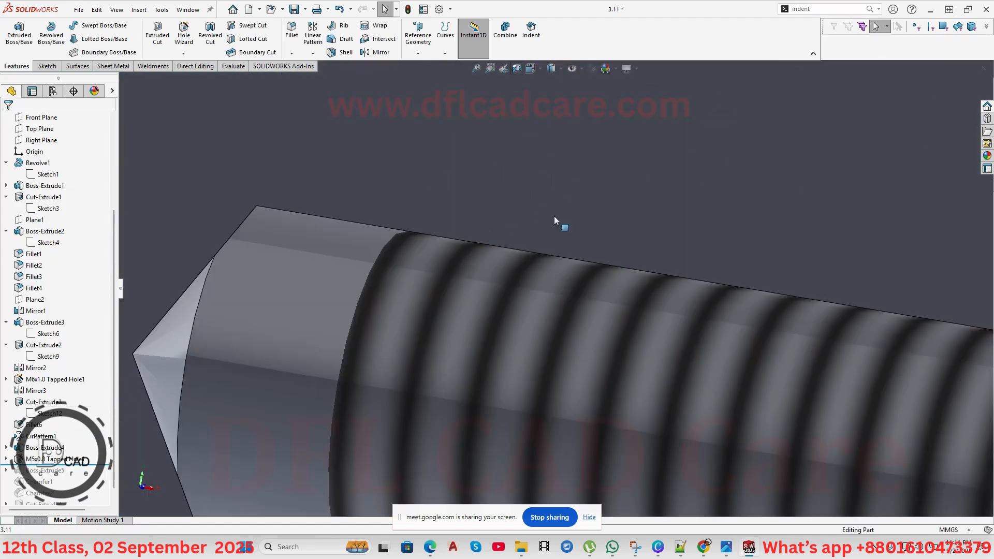
scroll(659, 268, "up", 5)
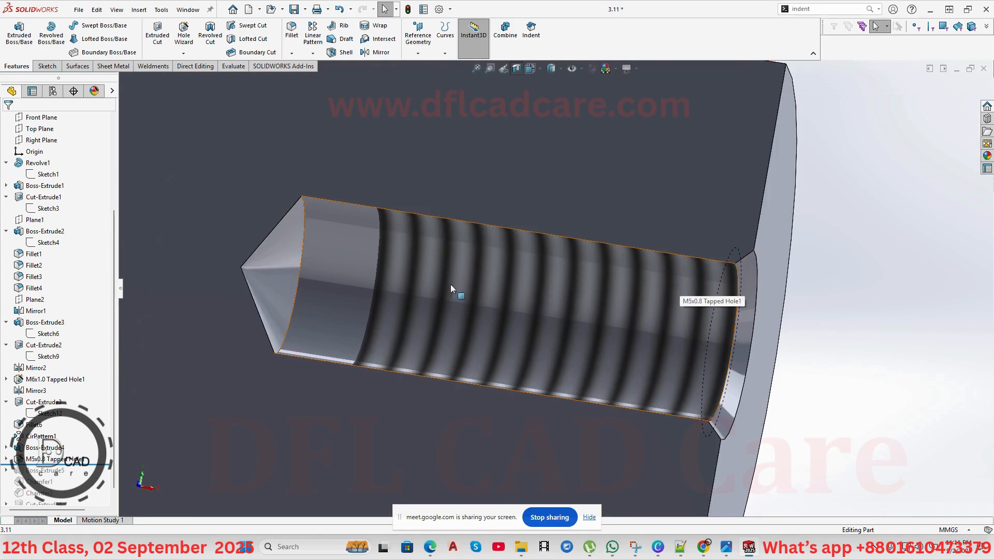
scroll(503, 269, "up", 4)
scroll(602, 334, "up", 5)
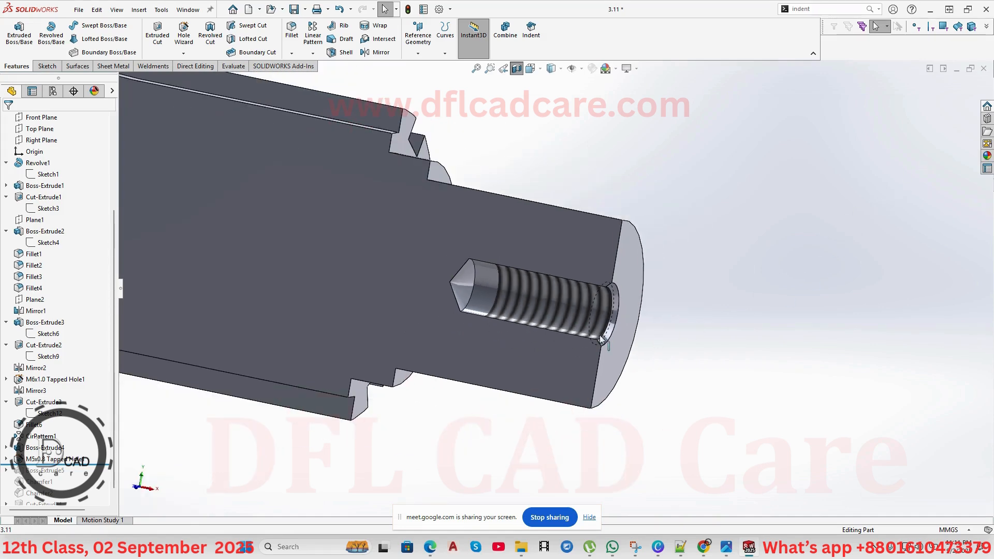
left_click(516, 71)
Step: Examine the tapped hole's opening and cosmetic thread in the splined shaft's end face from several angles
scroll(638, 289, "up", 5)
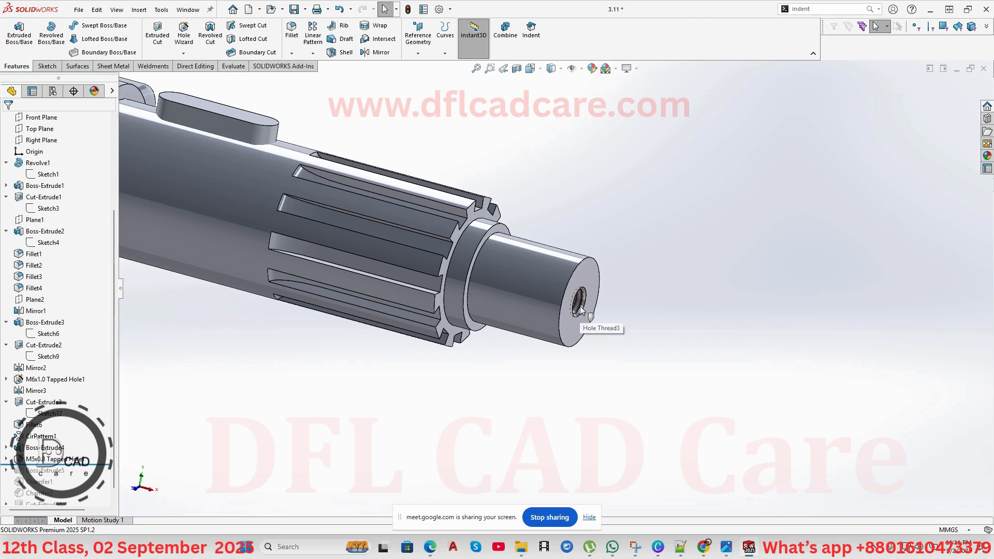
scroll(580, 309, "down", 5)
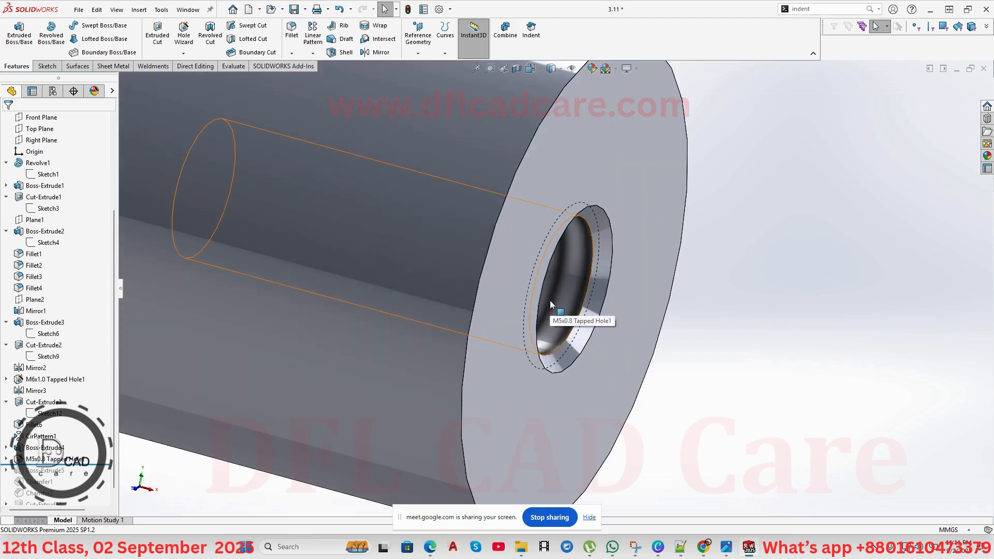
scroll(557, 303, "up", 4)
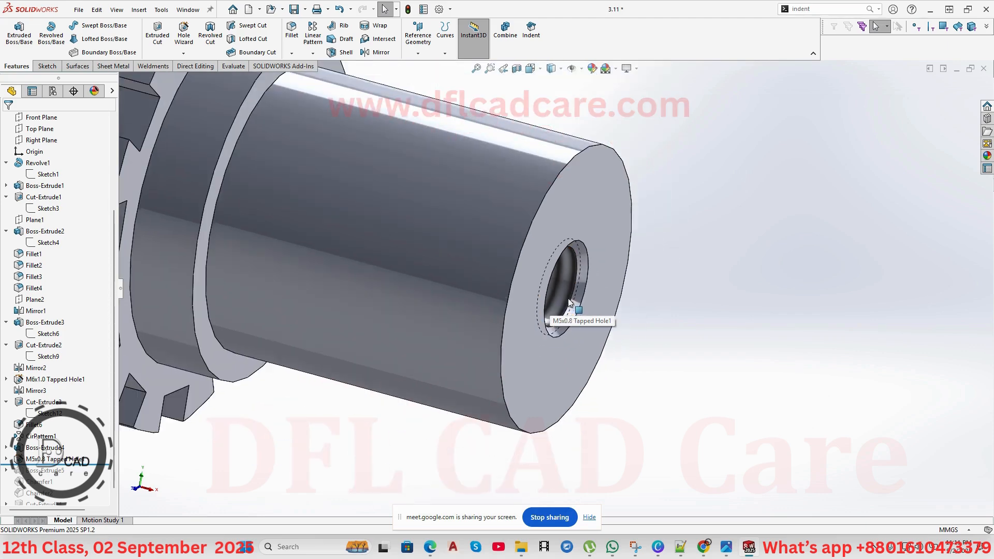
middle_click_drag(569, 303, 614, 287)
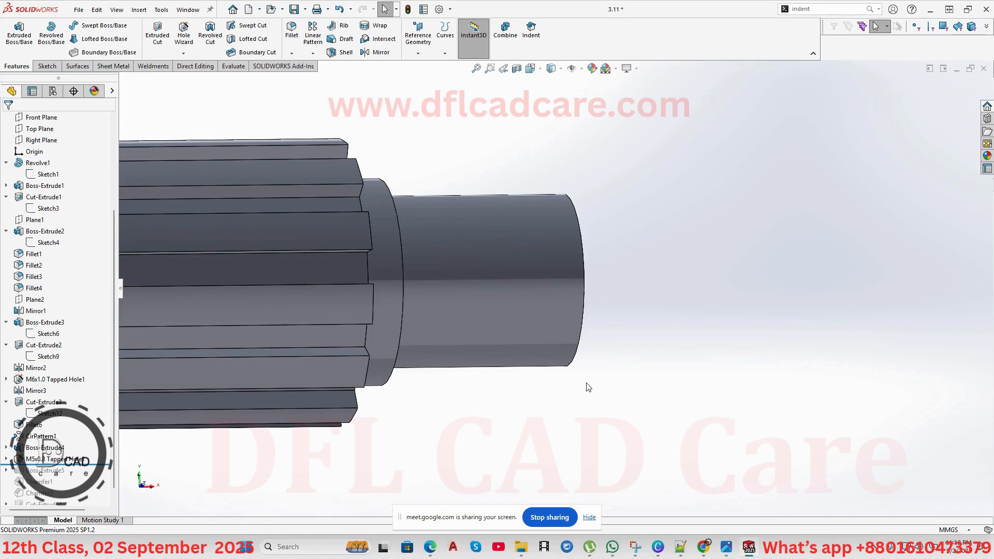
middle_click_drag(584, 388, 591, 327)
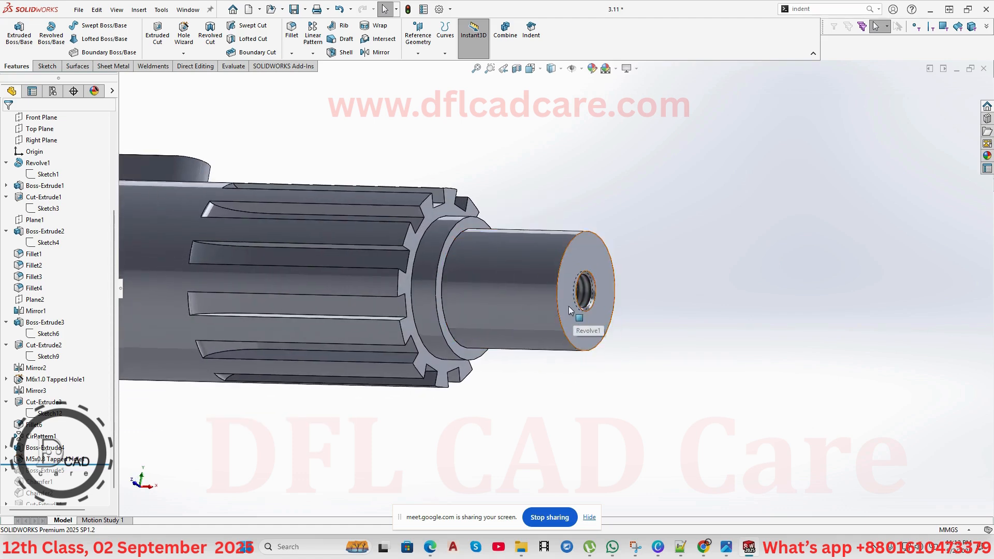
scroll(595, 290, "down", 3)
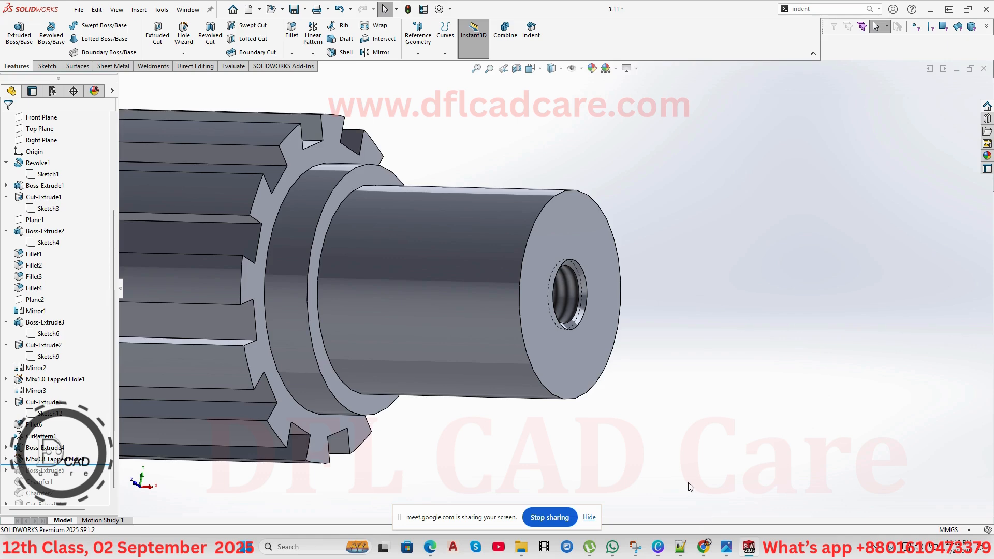
scroll(623, 457, "up", 2)
scroll(524, 294, "up", 2)
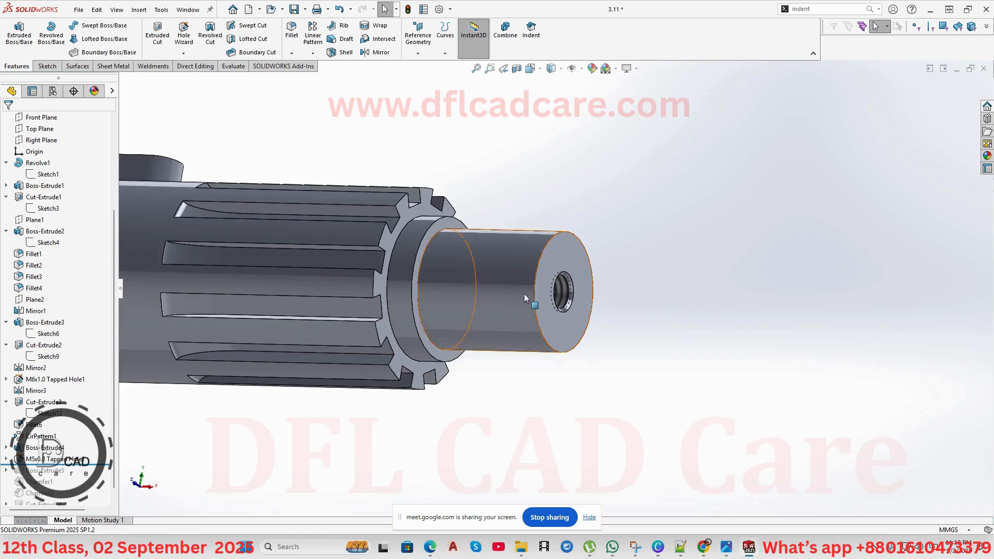
Step: Review the available hole commands and the curve commands, including Helix and Spiral
left_click(184, 54)
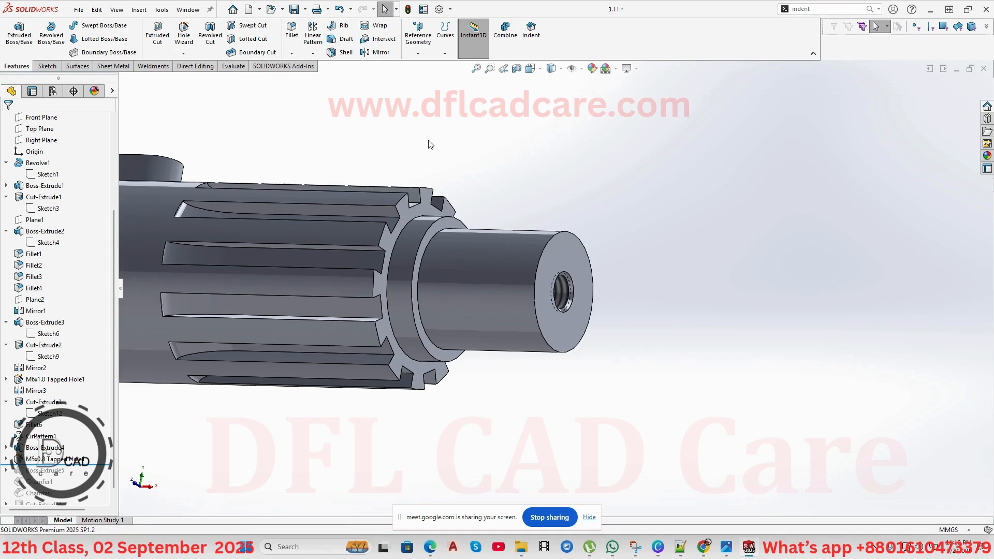
left_click(444, 54)
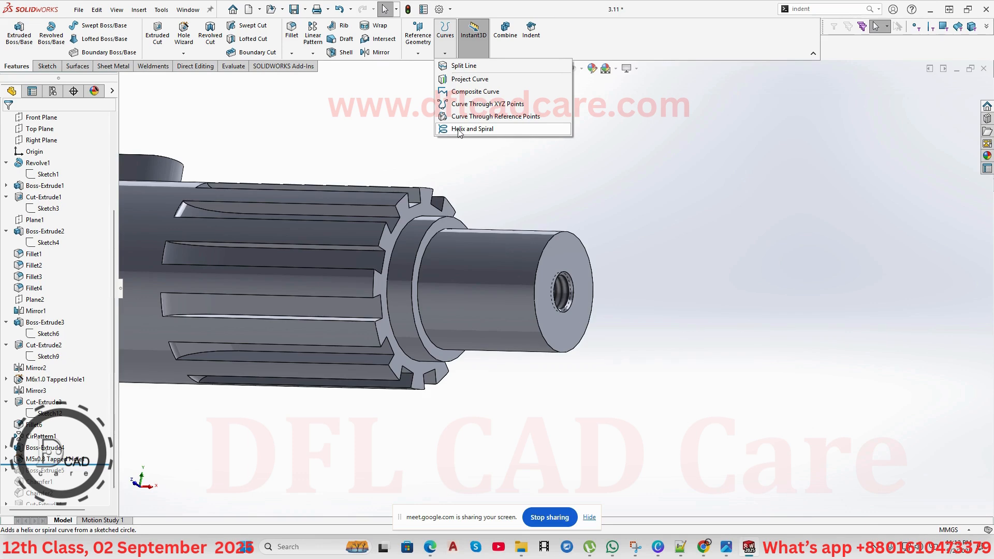
left_click(184, 53)
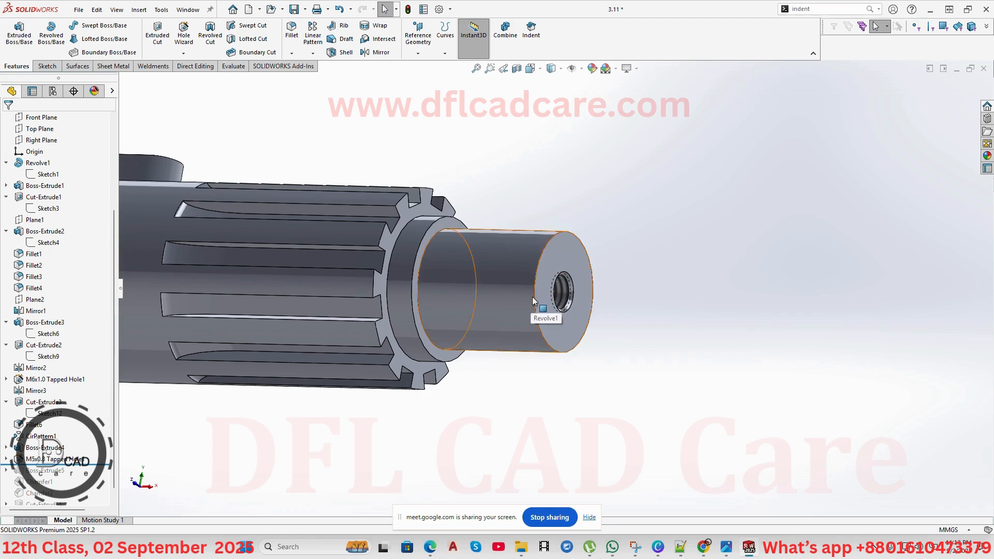
Step: Roll the feature history forward to include Boss-Extrude5 and examine the key on the tapered shaft's end
middle_click_drag(536, 299, 645, 362)
scroll(402, 303, "up", 3)
mouse_move(755, 549)
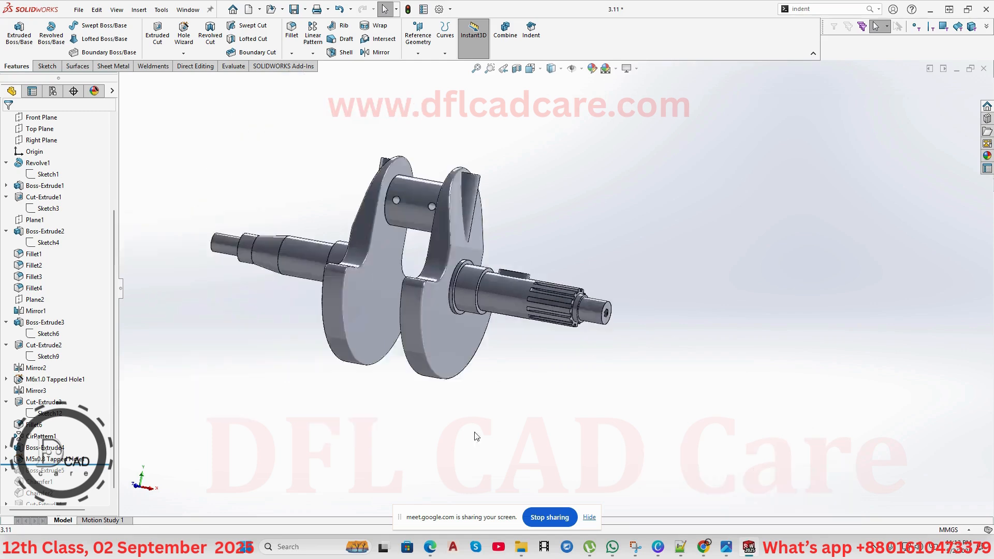
left_click_drag(95, 462, 88, 473)
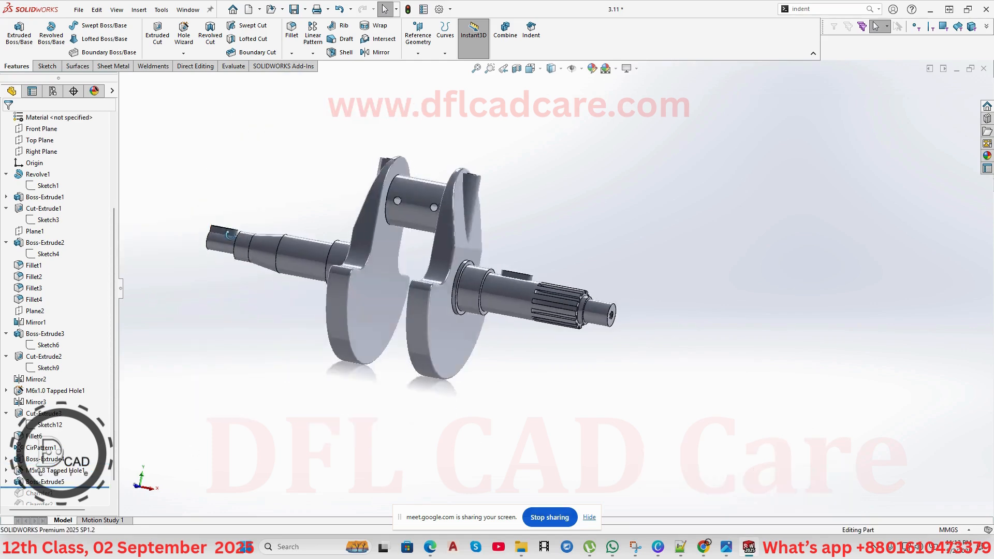
scroll(240, 269, "down", 8)
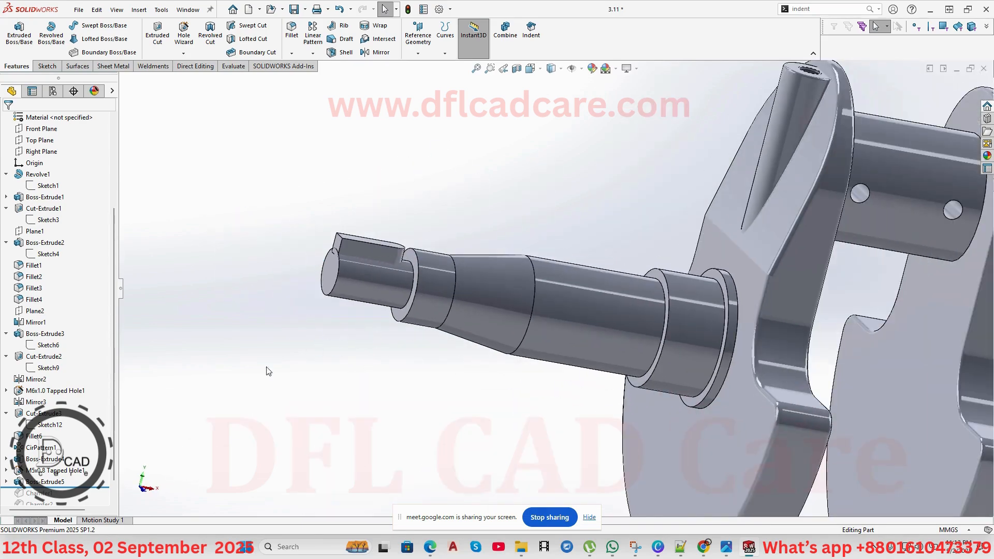
Step: Roll the feature history forward to include Chamfer1 and Chamfer2, and open Chamfer1 for editing
mouse_move(98, 487)
left_mouse_down()
mouse_move(98, 500)
mouse_move(96, 486)
left_mouse_up()
scroll(417, 271, "down", 5)
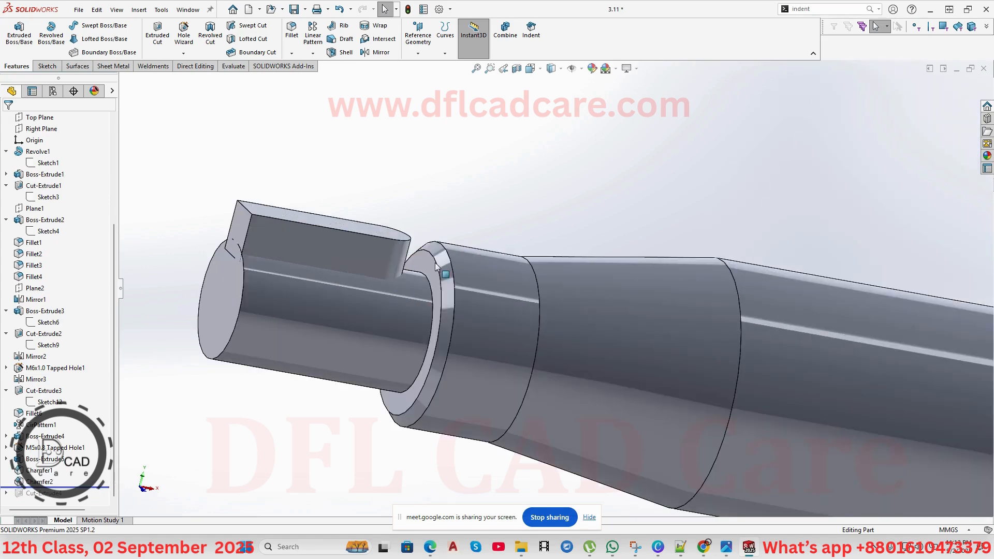
left_click(444, 262)
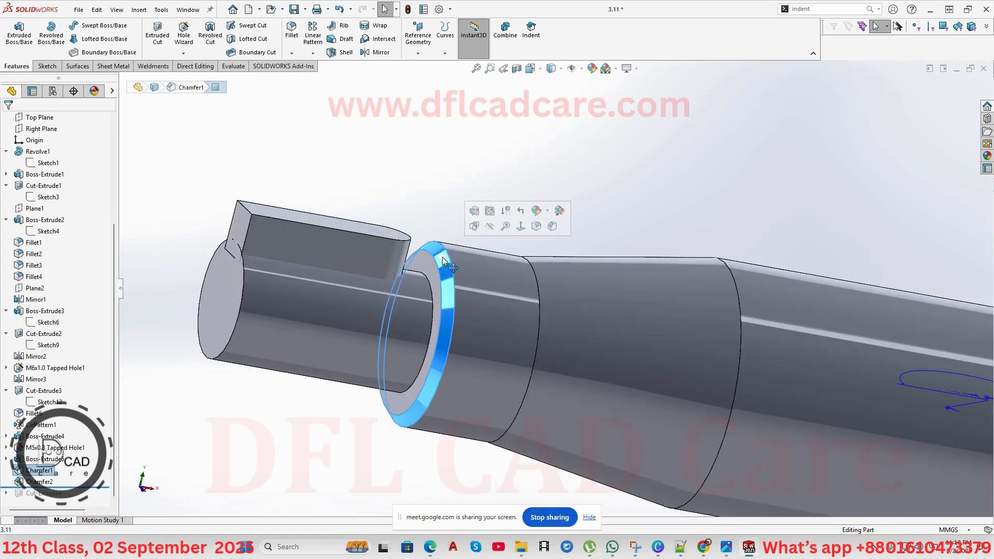
left_click(474, 211)
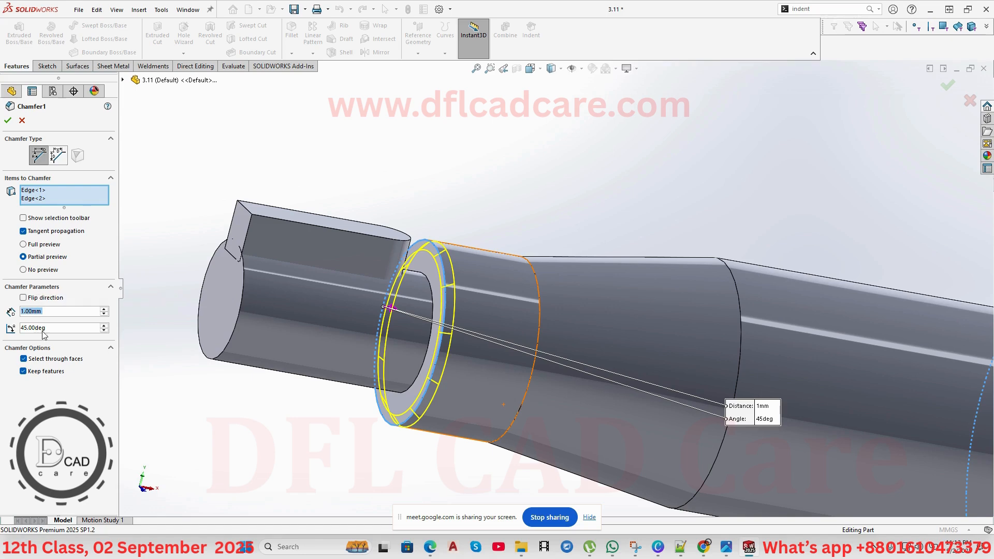
Step: Examine the edges selected for Chamfer1 along the tapered shaft and the whole crankshaft, and close the chamfer's settings
scroll(306, 409, "up", 4)
middle_click_drag(458, 410, 428, 440)
scroll(824, 251, "down", 2)
scroll(768, 331, "up", 8)
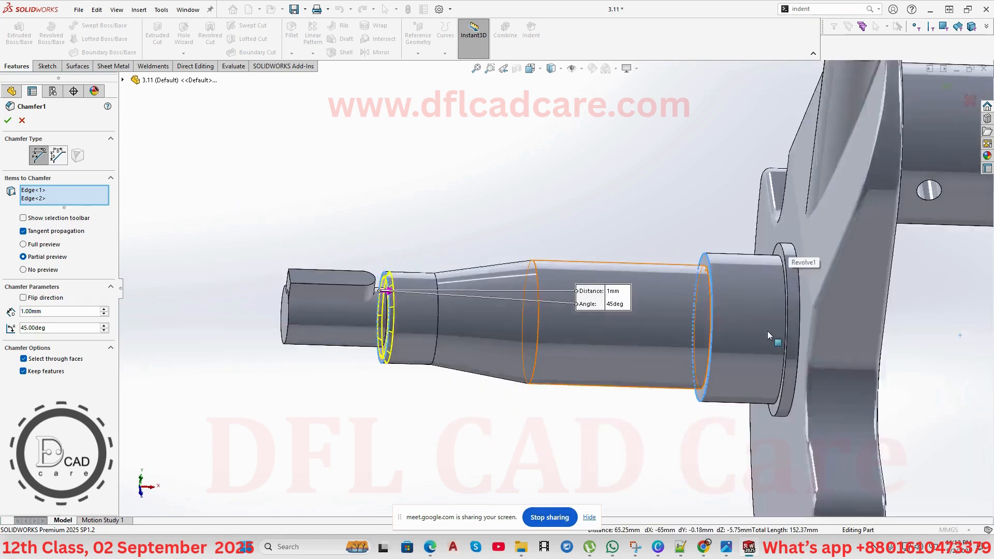
middle_click_drag(832, 357, 812, 351)
scroll(807, 321, "down", 3)
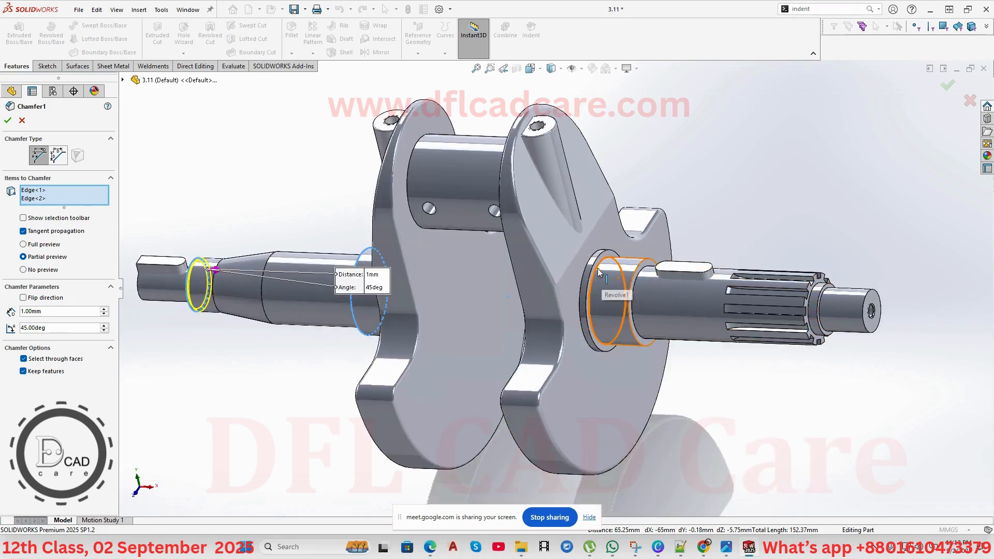
left_click(7, 120)
key("f")
middle_click_drag(269, 233, 291, 215)
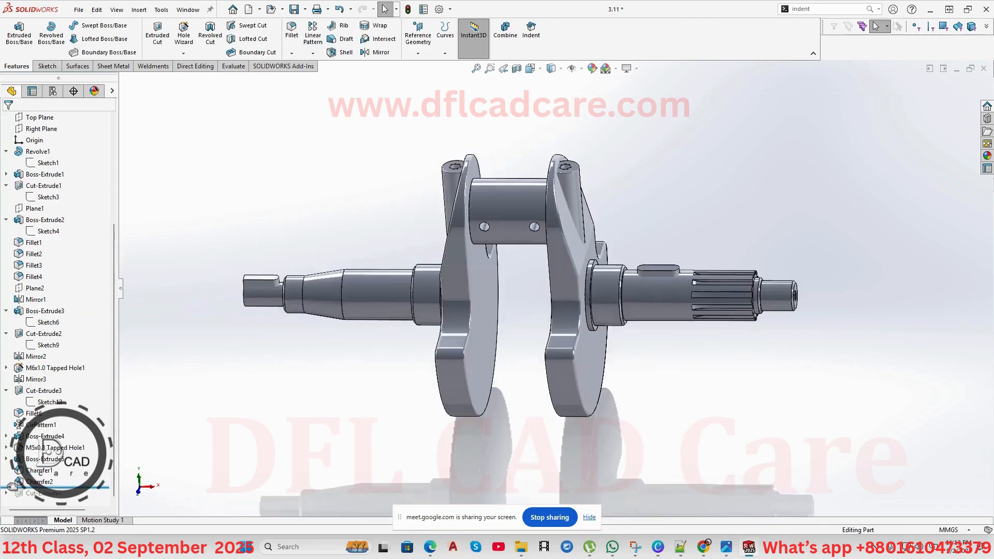
Step: Roll the feature history forward to include Cut-Extrude4 and examine the keyway cut beneath the key on the tapered shaft's end
left_click_drag(93, 487, 94, 500)
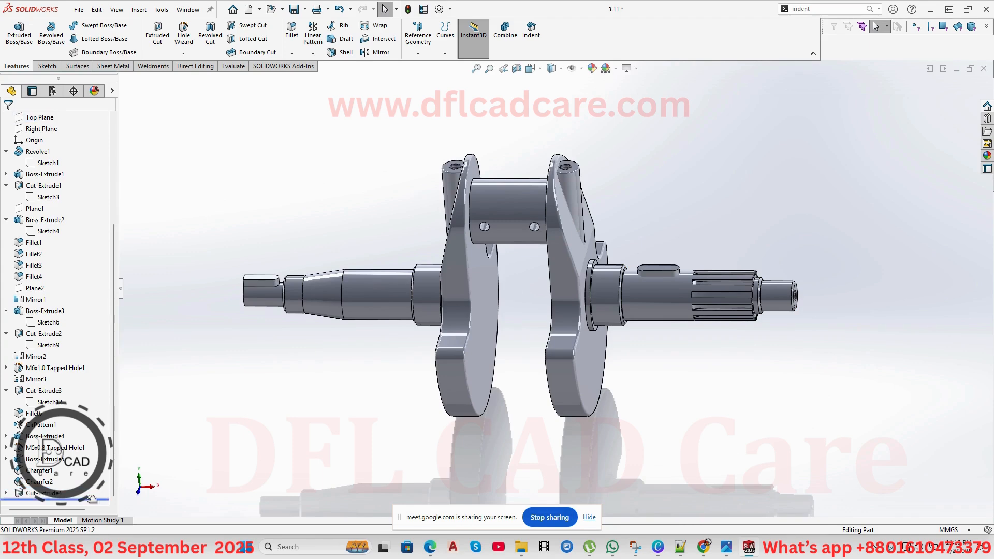
left_click(56, 494)
middle_click_drag(211, 397, 309, 358)
scroll(372, 288, "down", 3)
scroll(387, 280, "down", 7)
middle_click_drag(394, 312, 328, 303)
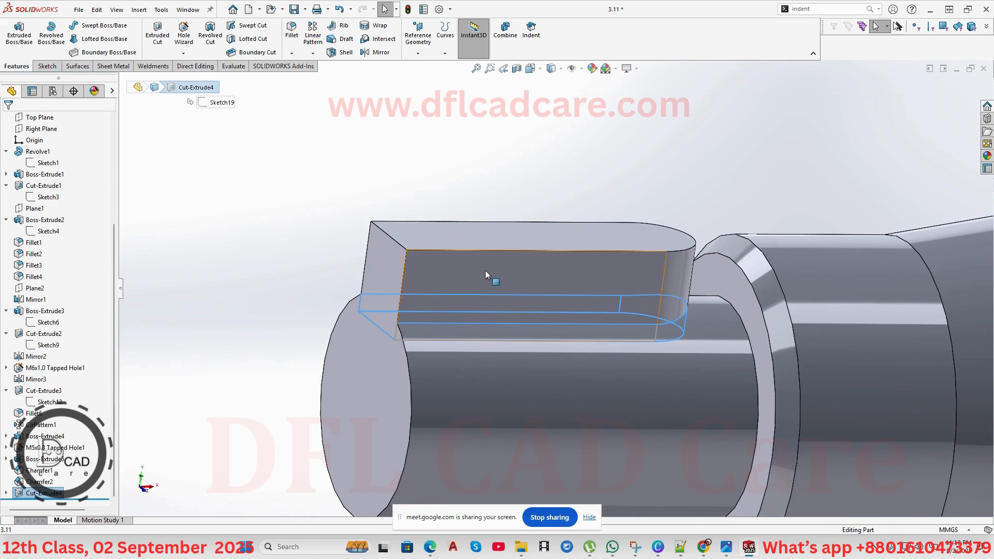
left_click(529, 202)
left_click(507, 227)
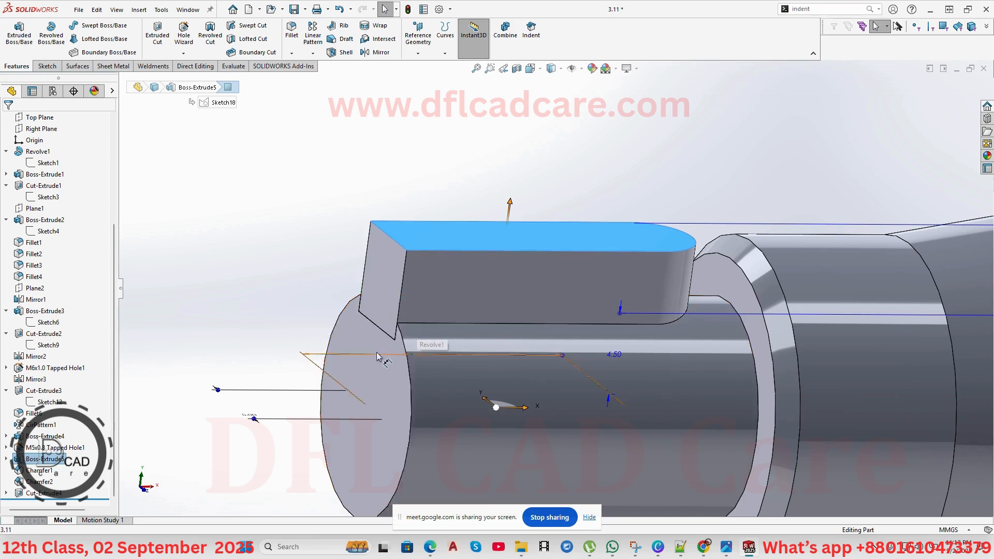
left_click(168, 408)
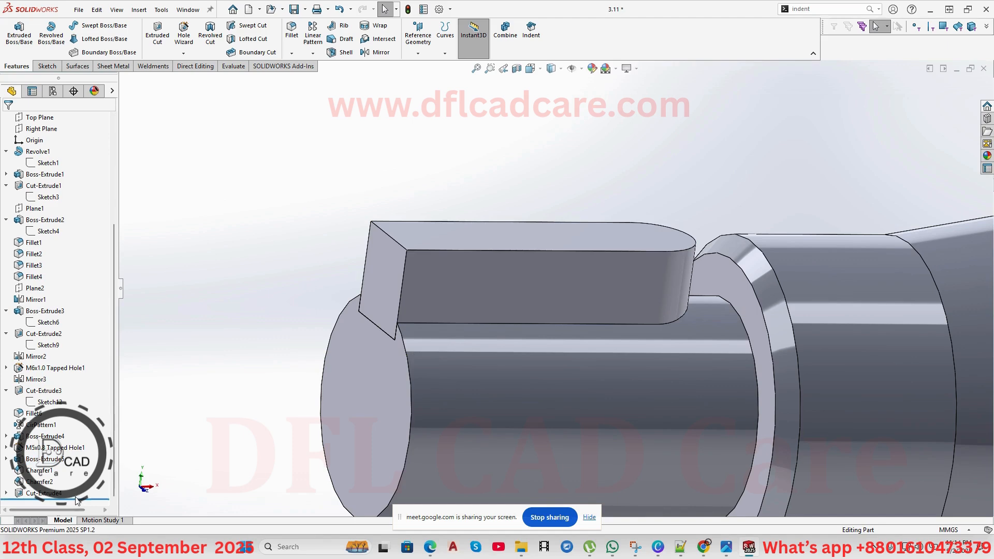
Step: Roll the history back before Cut-Extrude4 and set up an Indent with the shaft as target body, the key as tool region and Cut enabled
left_click_drag(72, 499, 78, 487)
scroll(257, 333, "up", 3)
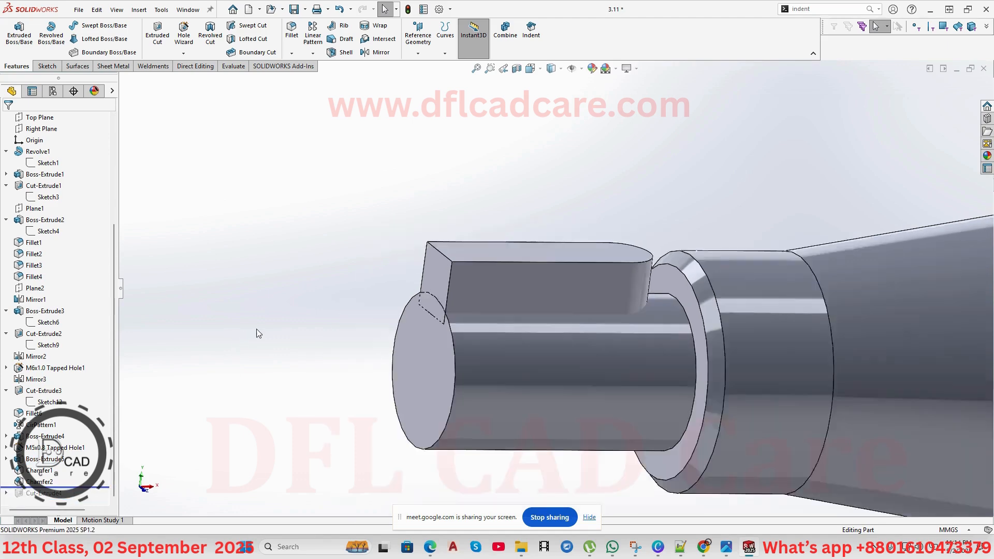
mouse_move(305, 333)
middle_mouse_down()
mouse_move(340, 344)
mouse_move(308, 316)
middle_mouse_up()
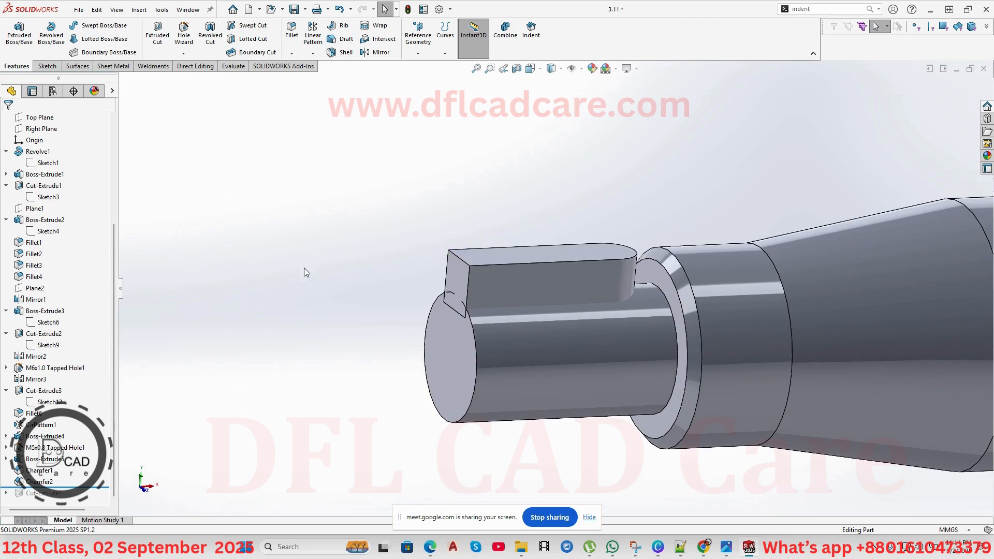
left_click(531, 30)
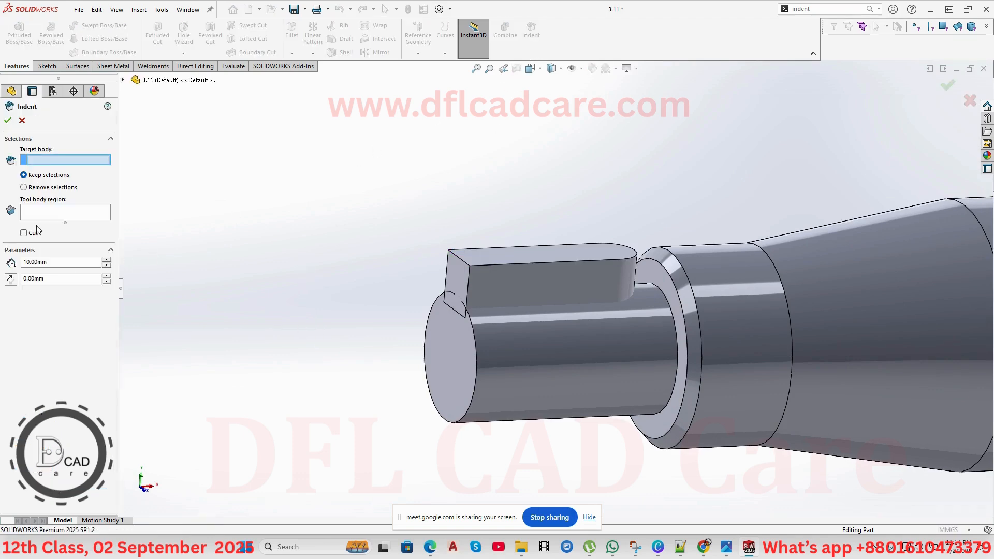
left_click(485, 276)
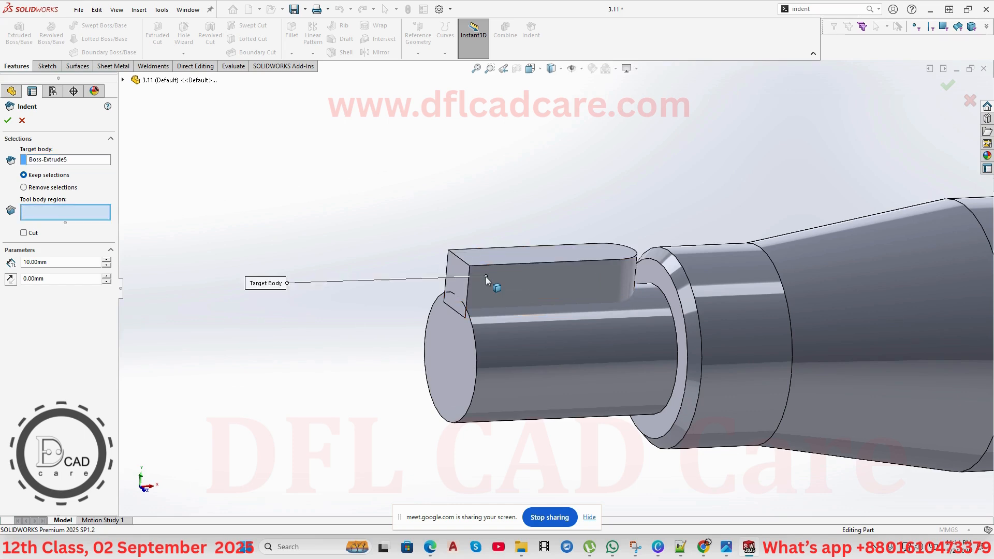
left_click(51, 162)
left_click(511, 362)
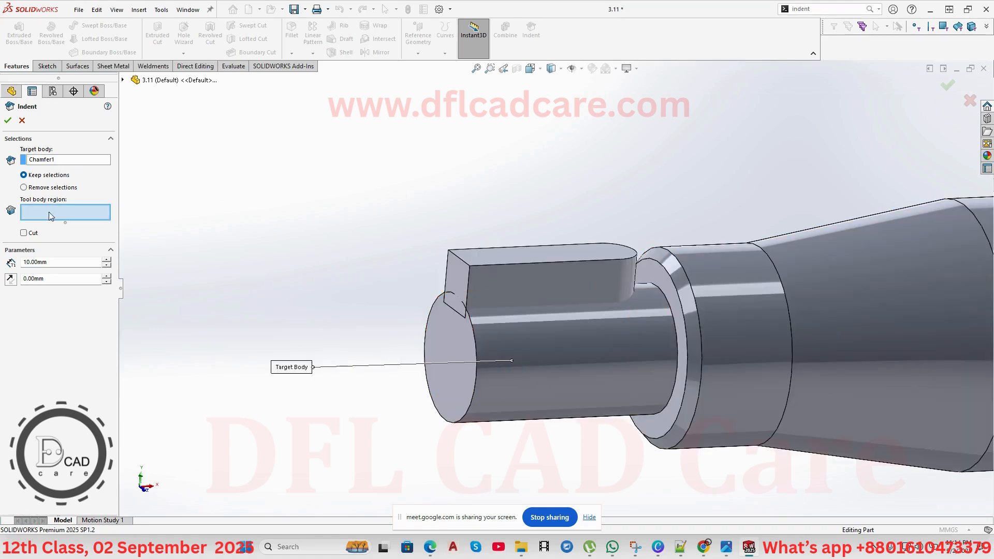
left_click(476, 269)
left_click(23, 233)
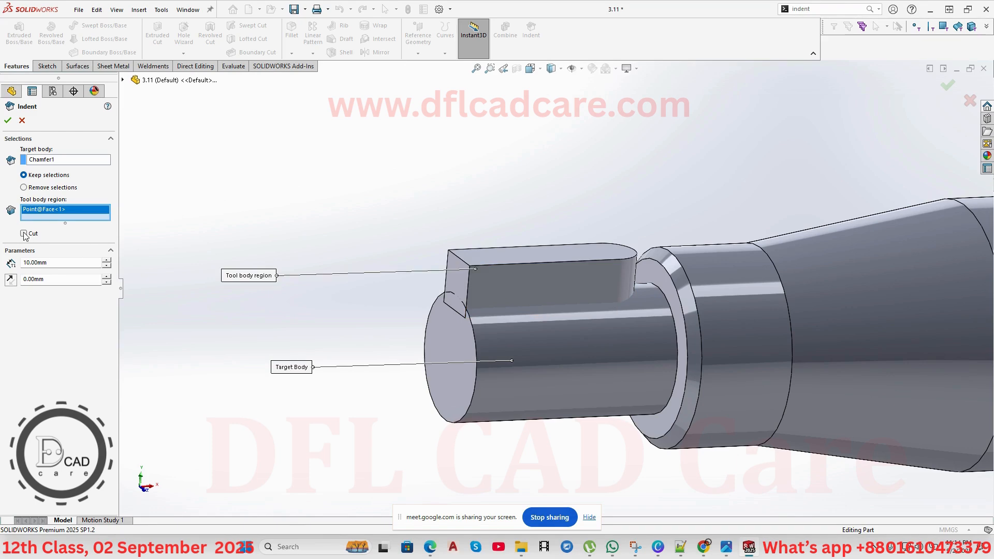
Step: Set the Indent clearance to 0.20 mm and compare both clearance directions around the key
scroll(444, 312, "down", 10)
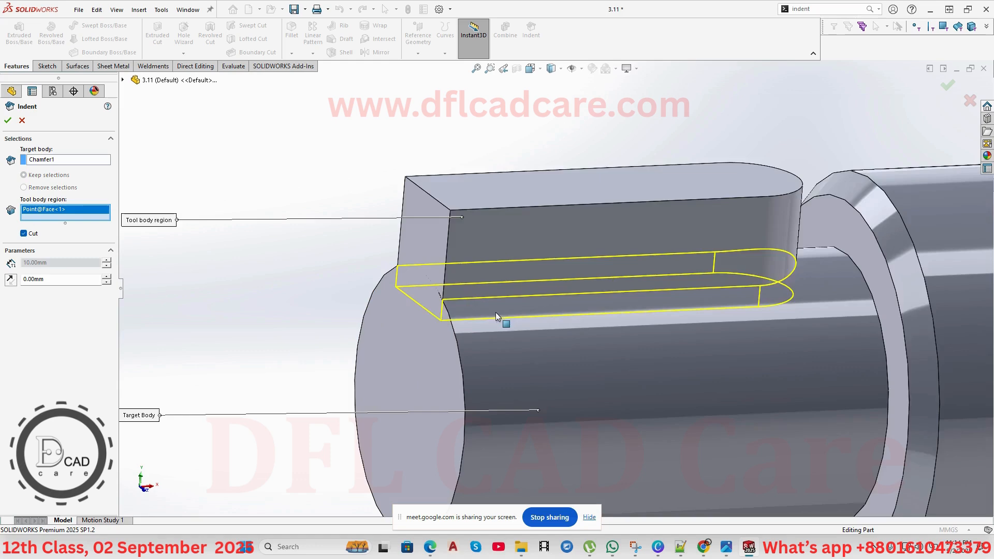
scroll(401, 273, "down", 4)
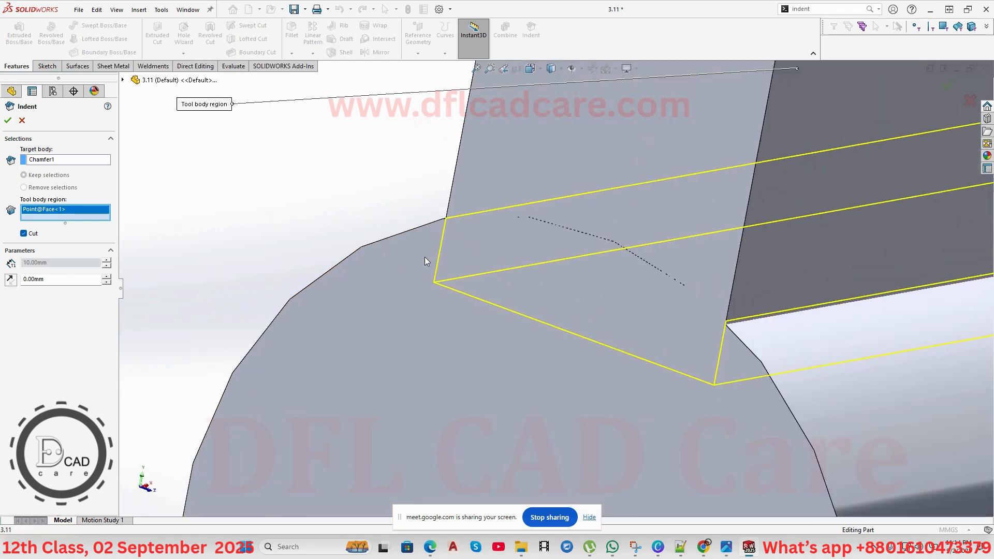
left_click(49, 280)
type(".2")
key("Return")
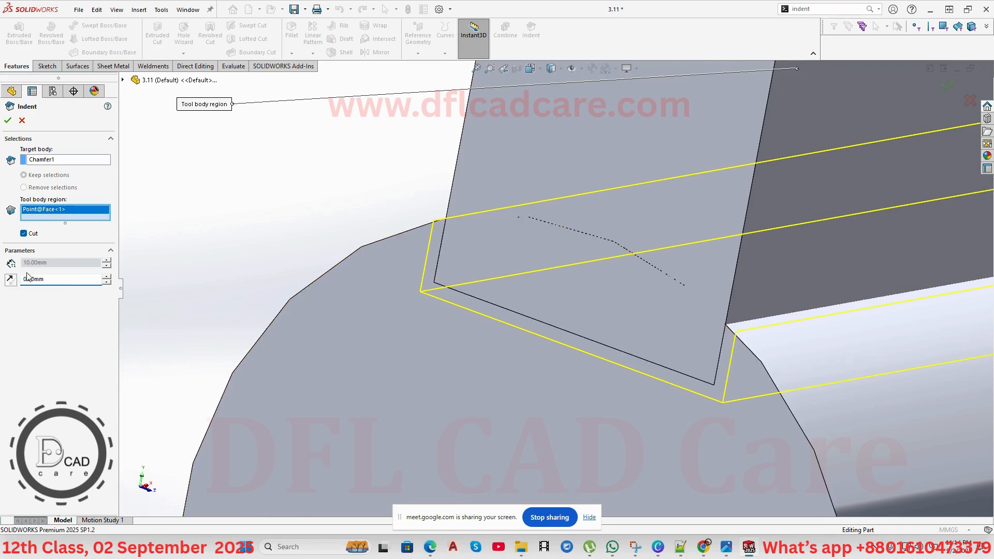
left_click(9, 281)
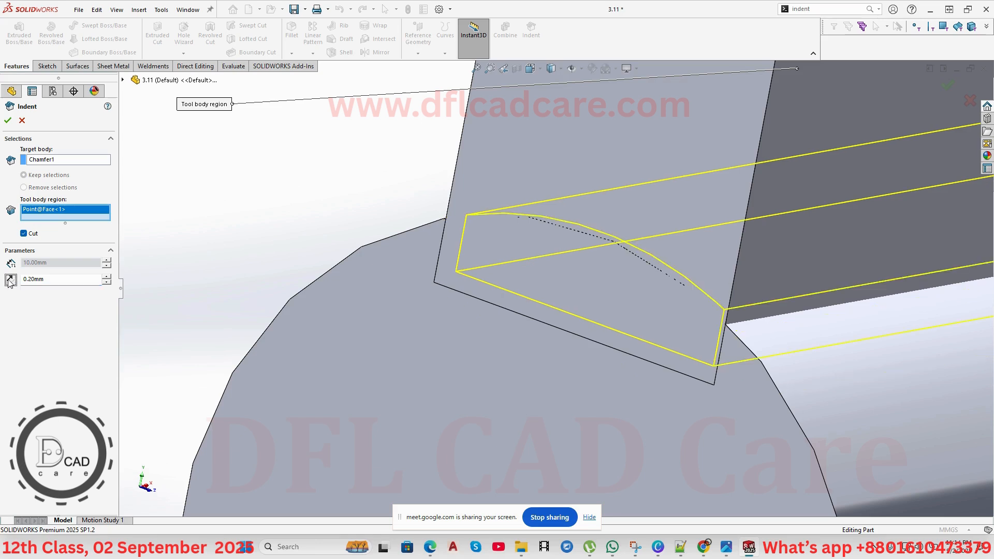
left_click(9, 281)
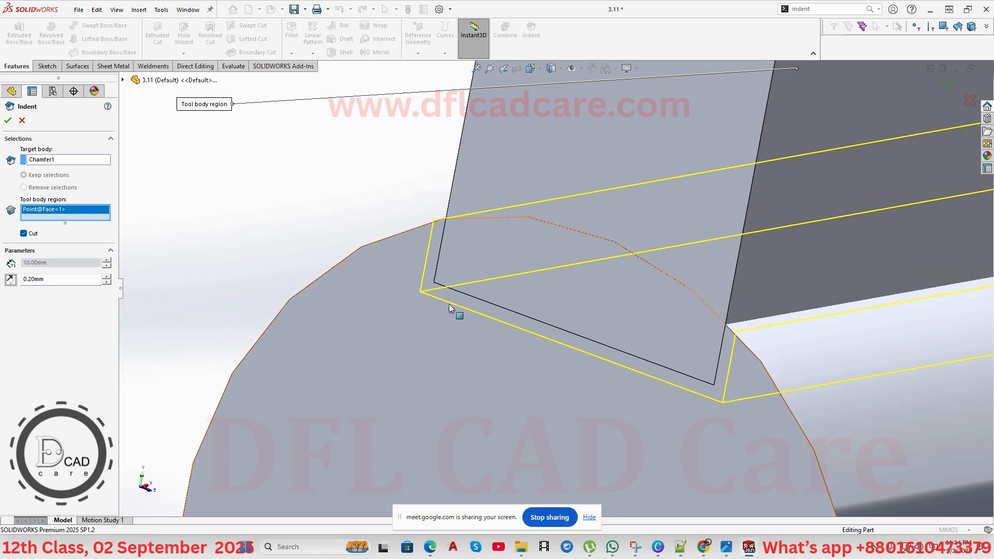
Step: Set the Indent clearance to 0.10 mm, create the indent cut and examine the gap around the key
middle_click_drag(561, 256, 607, 272)
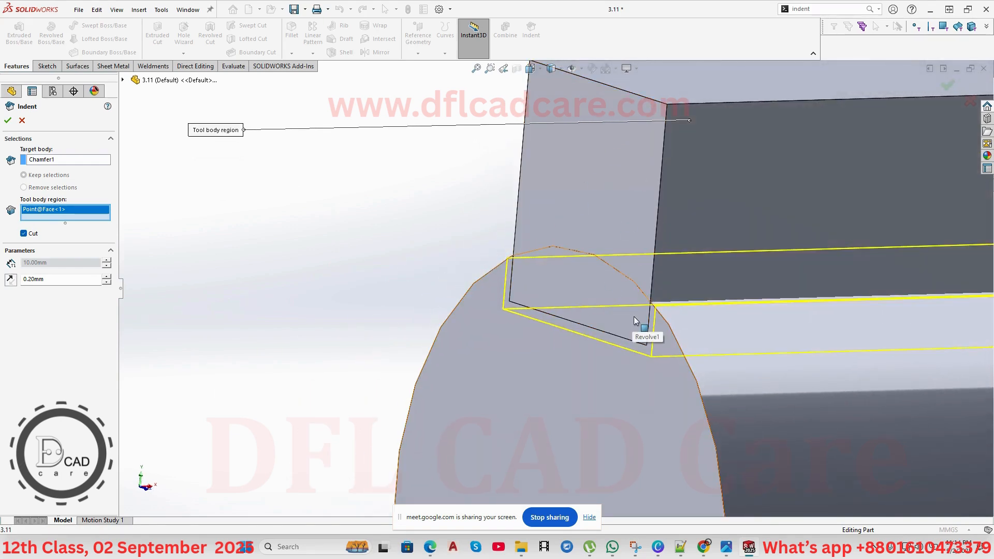
middle_click_drag(604, 309, 590, 321)
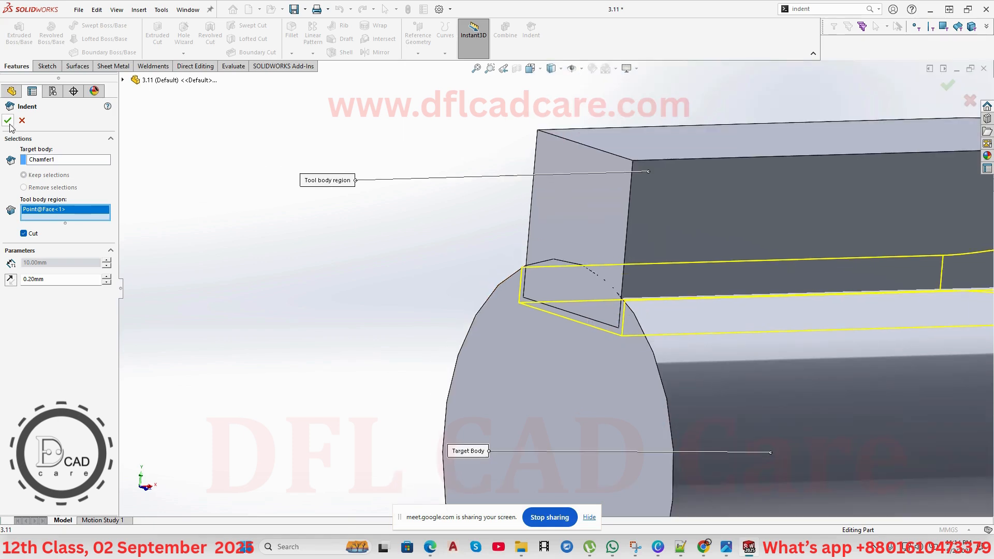
left_click(63, 281)
type("0.1")
key("Return")
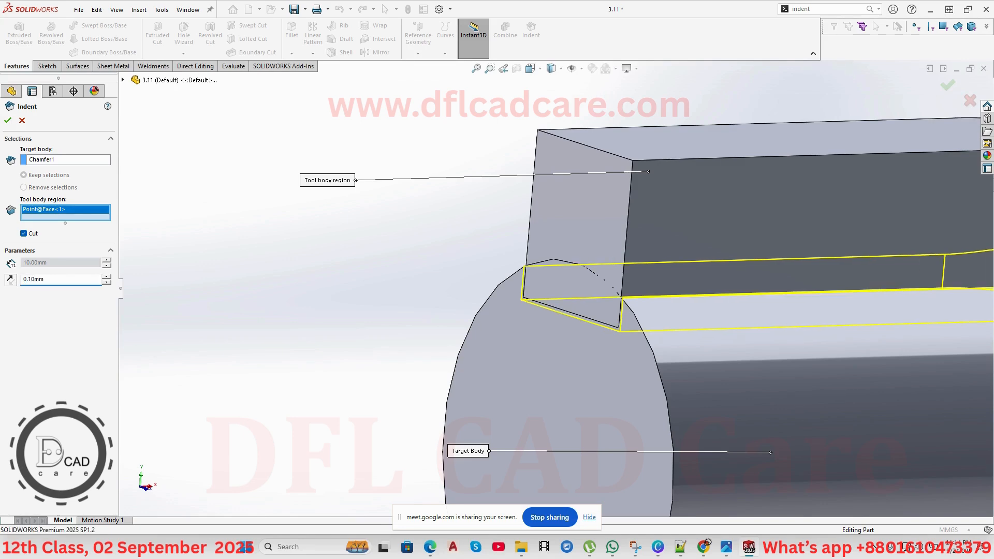
left_click(7, 120)
middle_click_drag(453, 348, 621, 331)
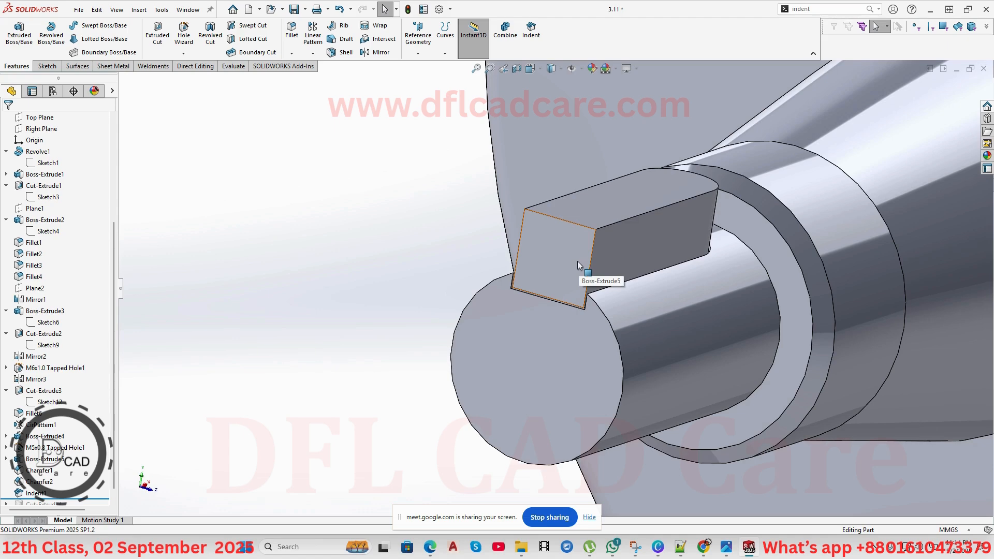
middle_click_drag(541, 281, 552, 319)
scroll(534, 227, "down", 3)
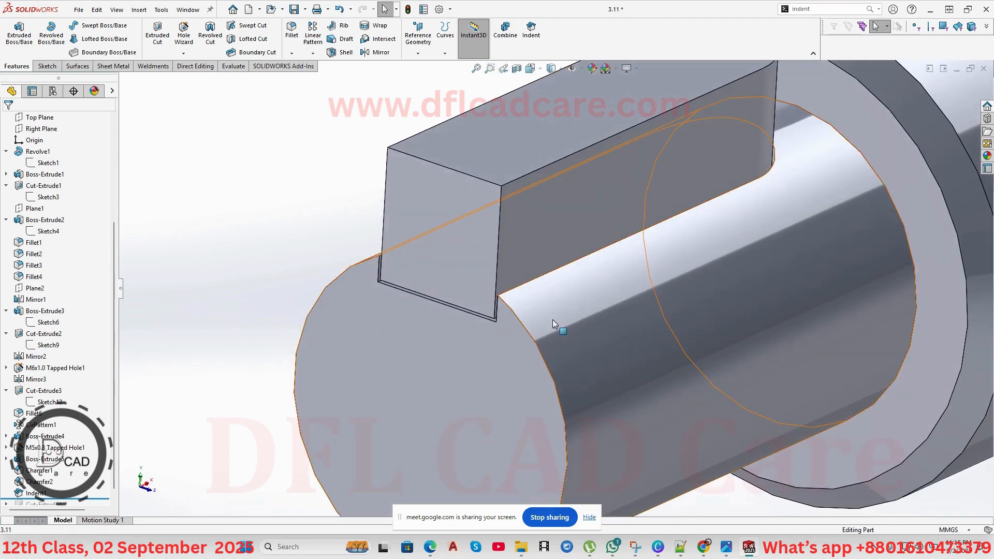
scroll(552, 318, "up", 5)
Step: Hide the Boss-Extrude5 key body and examine the keyway pocket cut into the shaft by the Indent
left_click(510, 254)
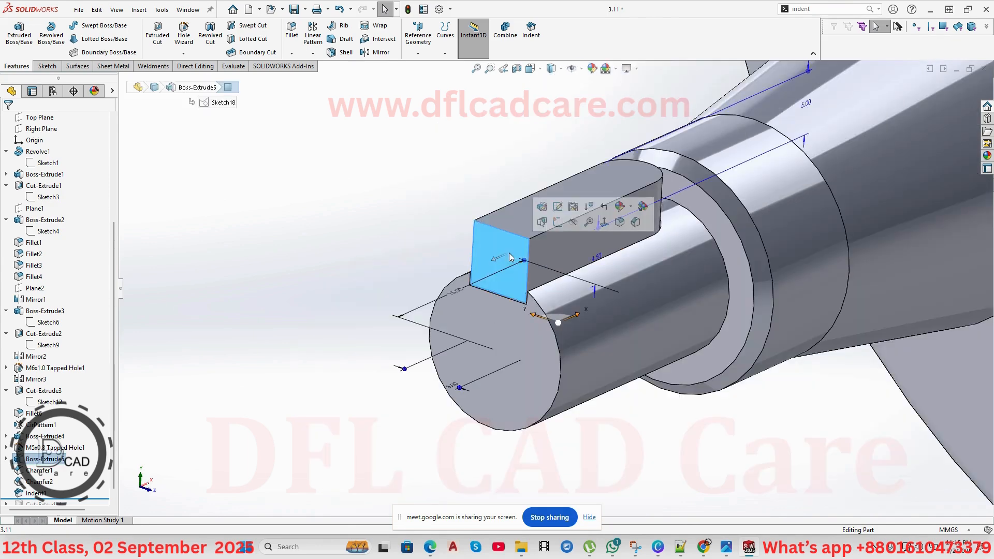
scroll(29, 259, "up", 5)
left_click(46, 198)
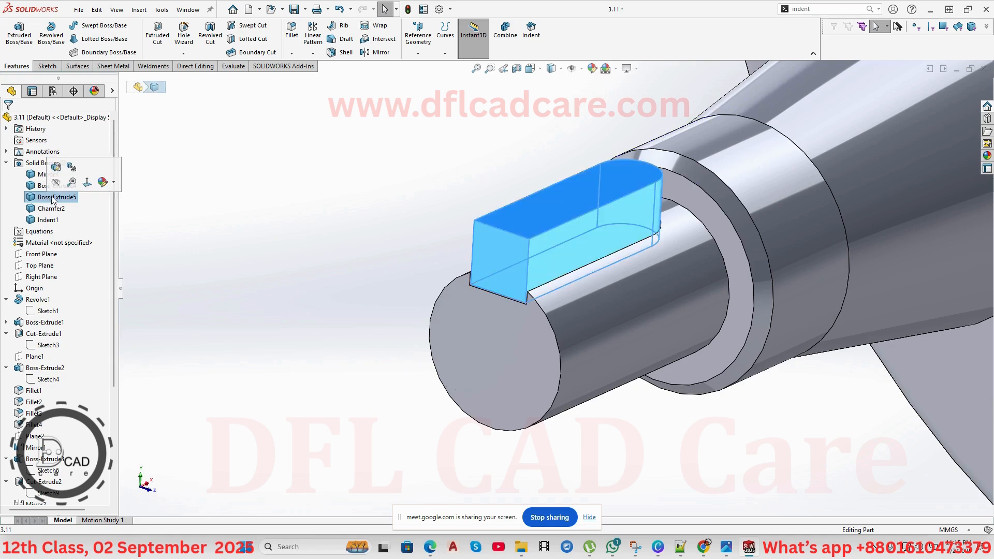
left_click(55, 185)
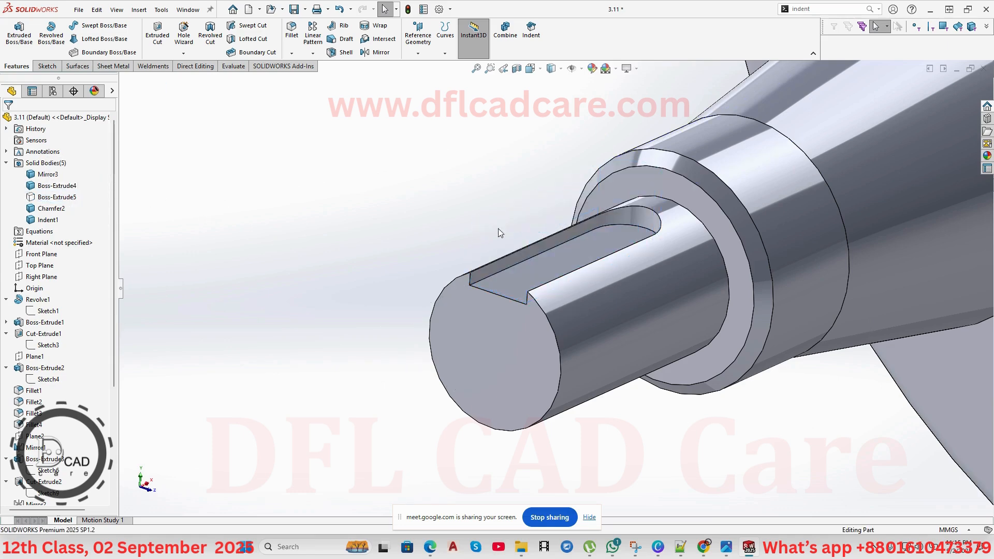
middle_click_drag(499, 233, 578, 241)
scroll(577, 241, "down", 3)
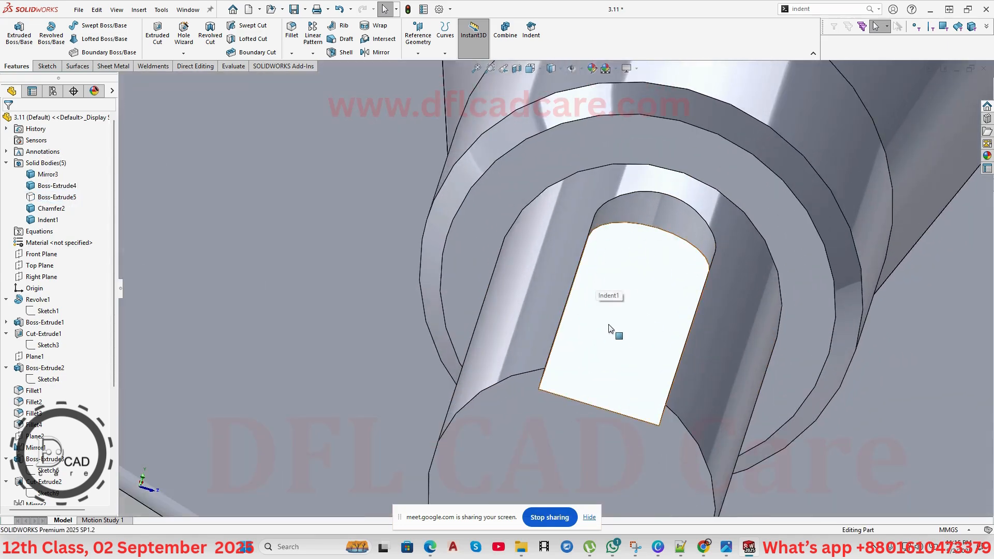
scroll(83, 456, "down", 5)
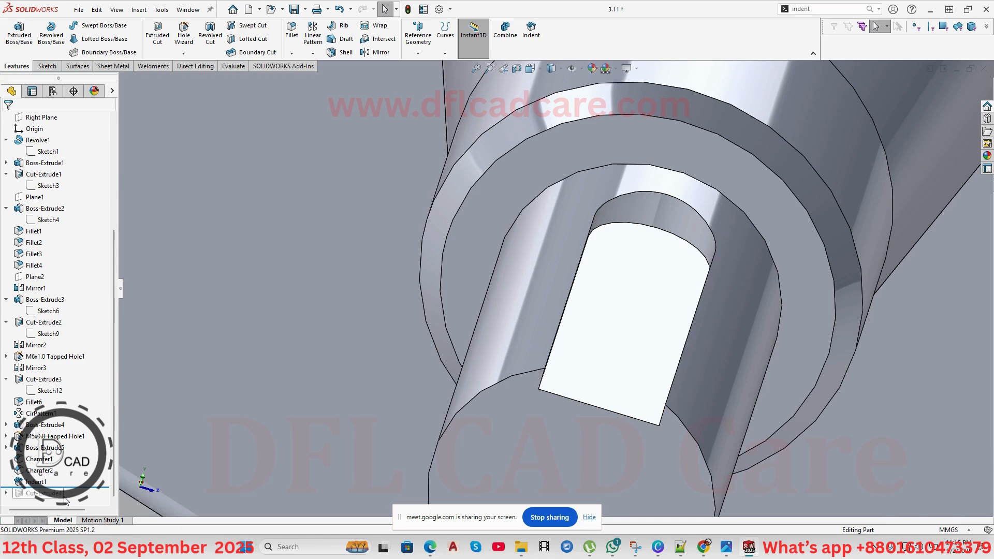
scroll(694, 347, "up", 3)
scroll(683, 346, "up", 6)
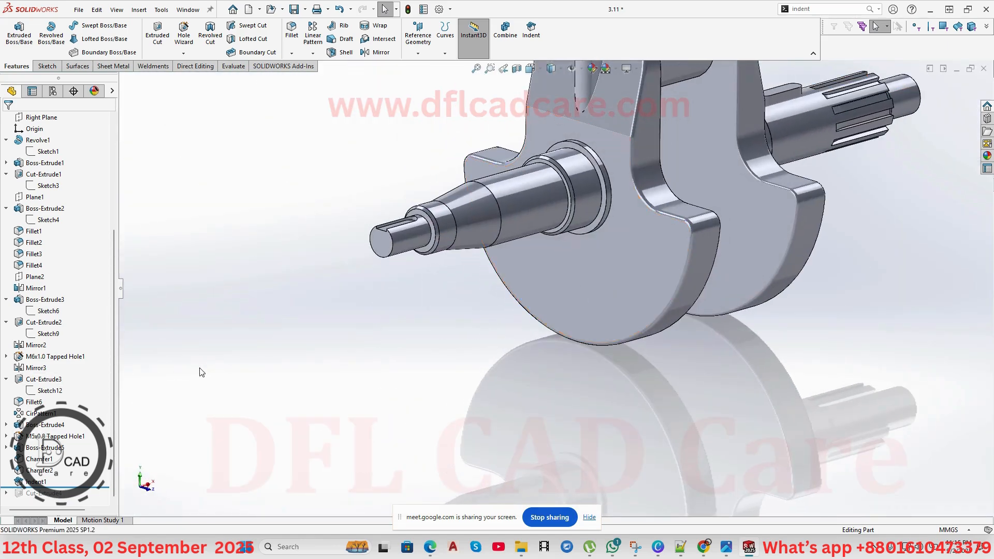
Step: Undo the hiding of the key body and the Indent, and roll the history forward to include Cut-Extrude4
key("ctrl+z")
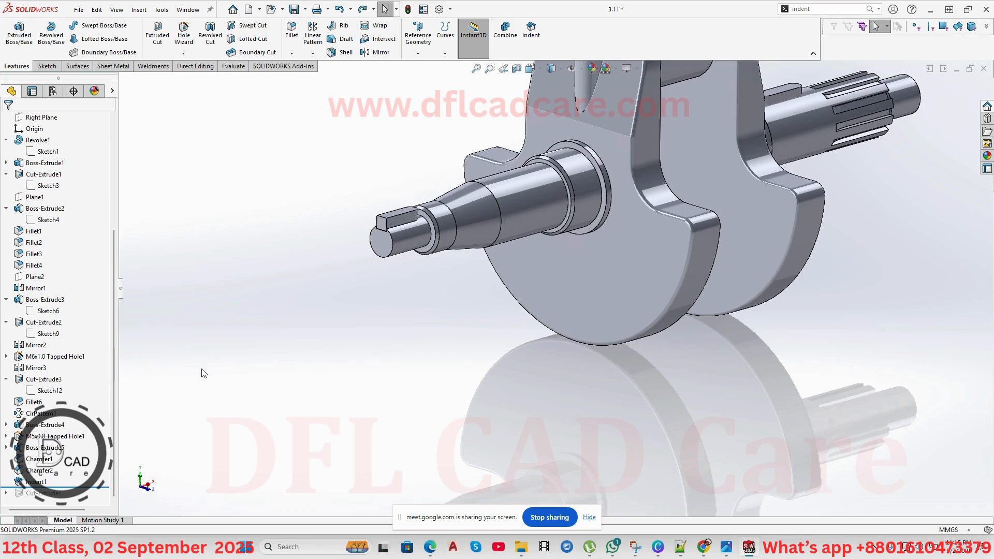
key("ctrl+y")
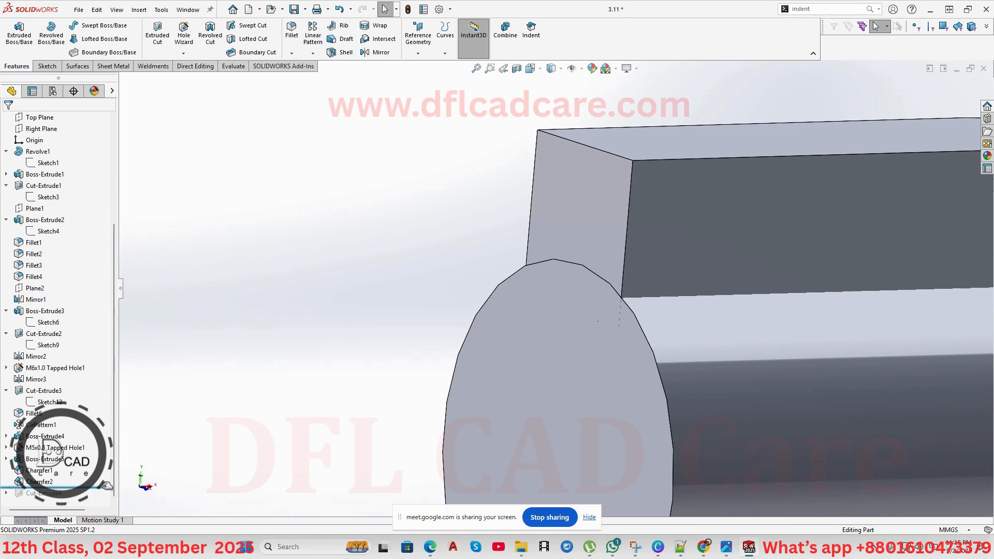
left_click_drag(107, 486, 105, 497)
scroll(60, 309, "up", 5)
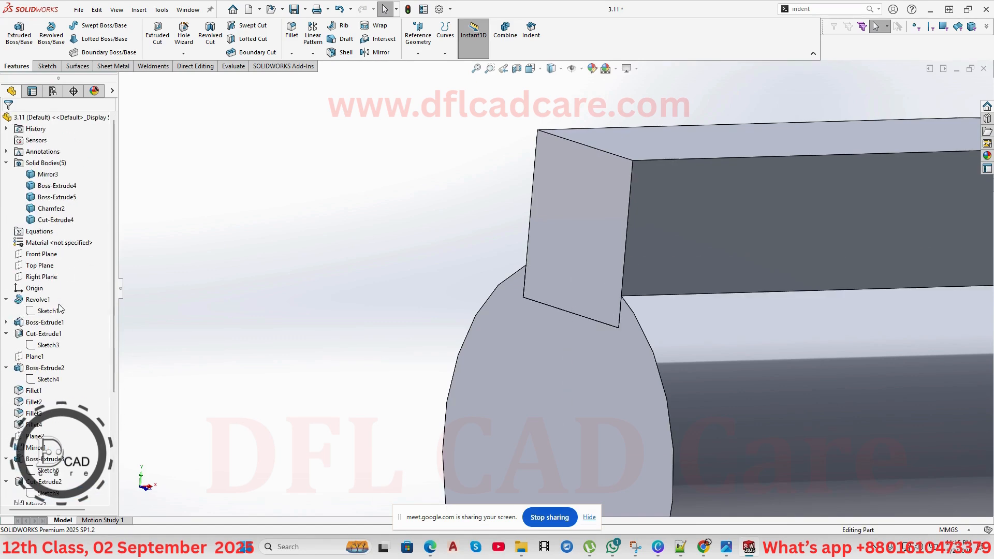
Step: Hide the key body on the tapered shaft's end and examine the Cut-Extrude4 keyway
left_click(604, 229)
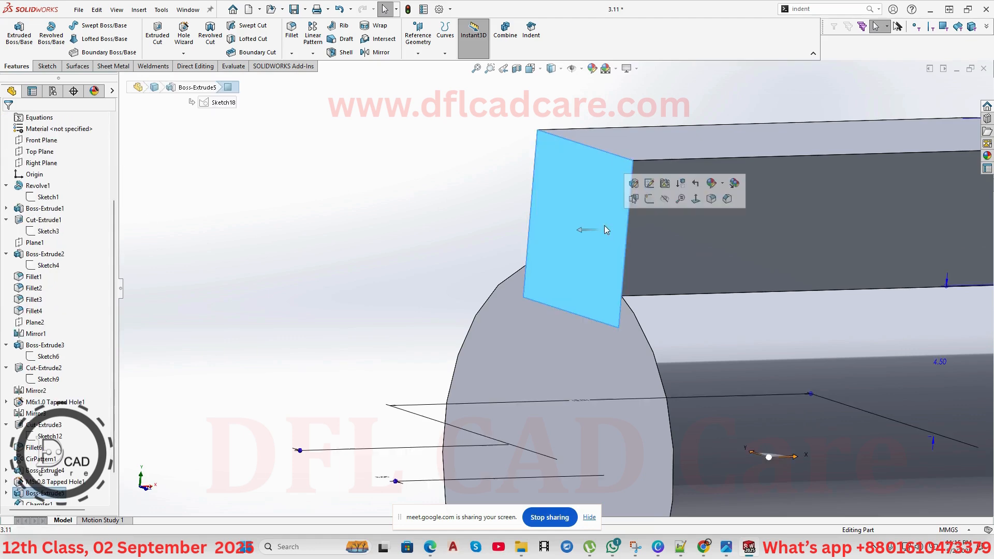
left_click(665, 199)
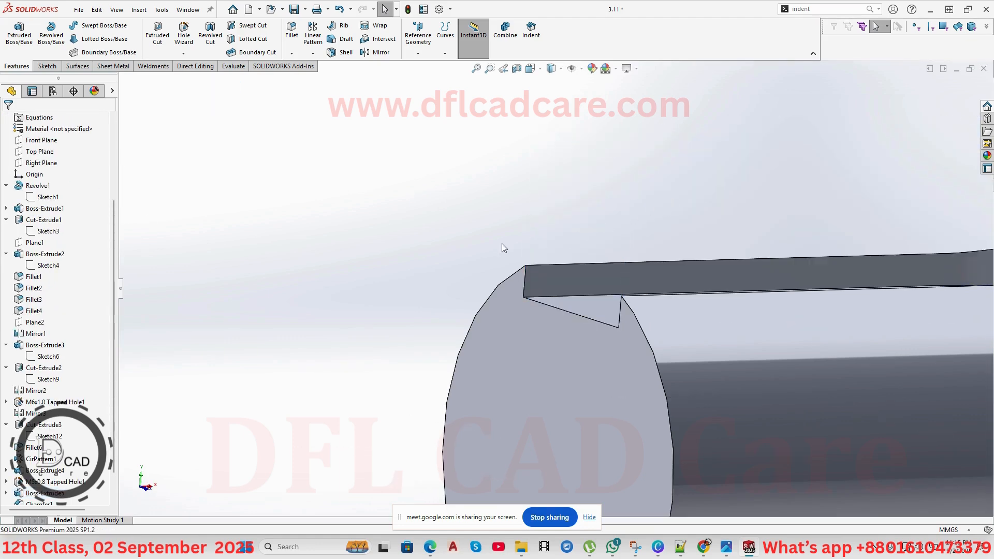
middle_click_drag(501, 243, 513, 274)
scroll(697, 281, "up", 3)
middle_click_drag(700, 281, 654, 262)
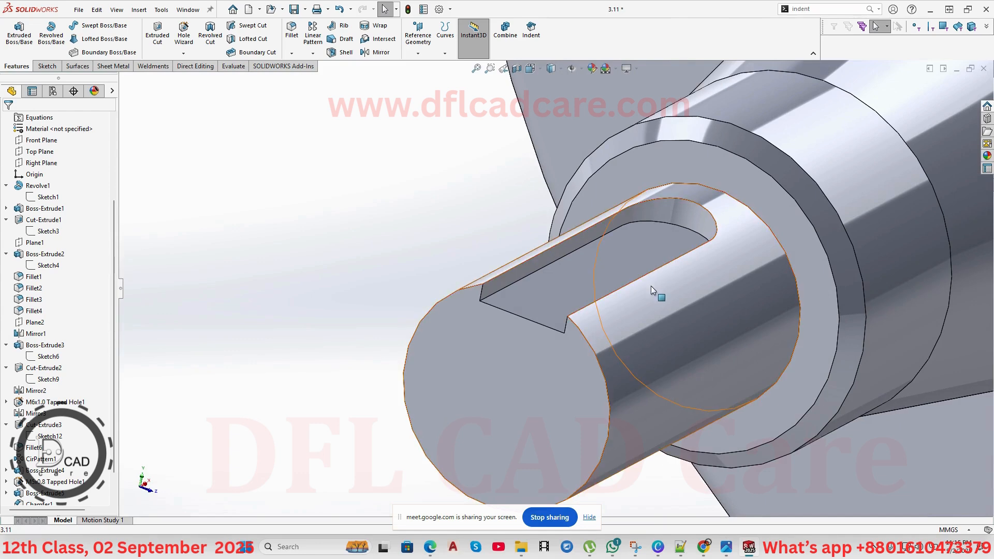
Step: Examine the floor, side walls and rounded end of the Cut-Extrude4 keyway from several angles
middle_click_drag(644, 381, 641, 373)
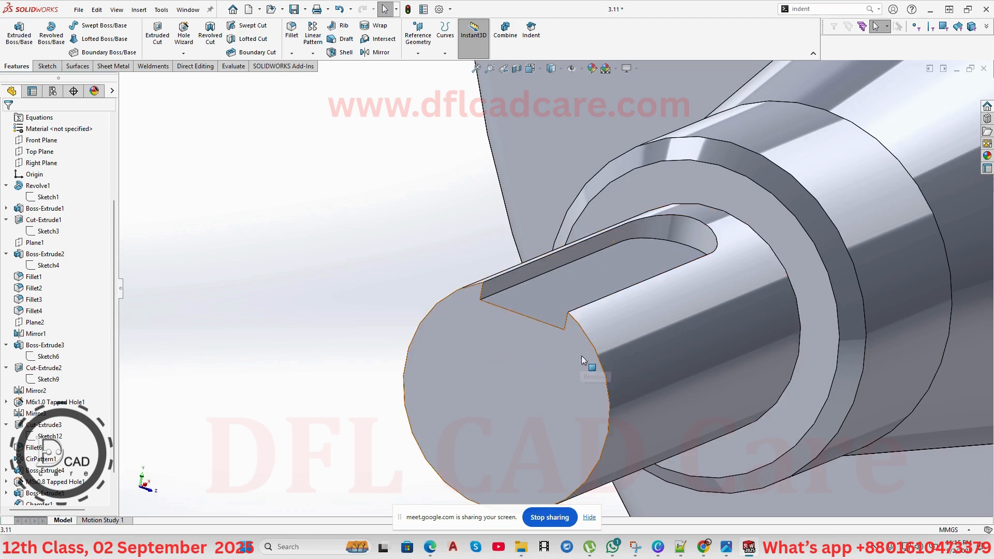
middle_click_drag(581, 354, 561, 349)
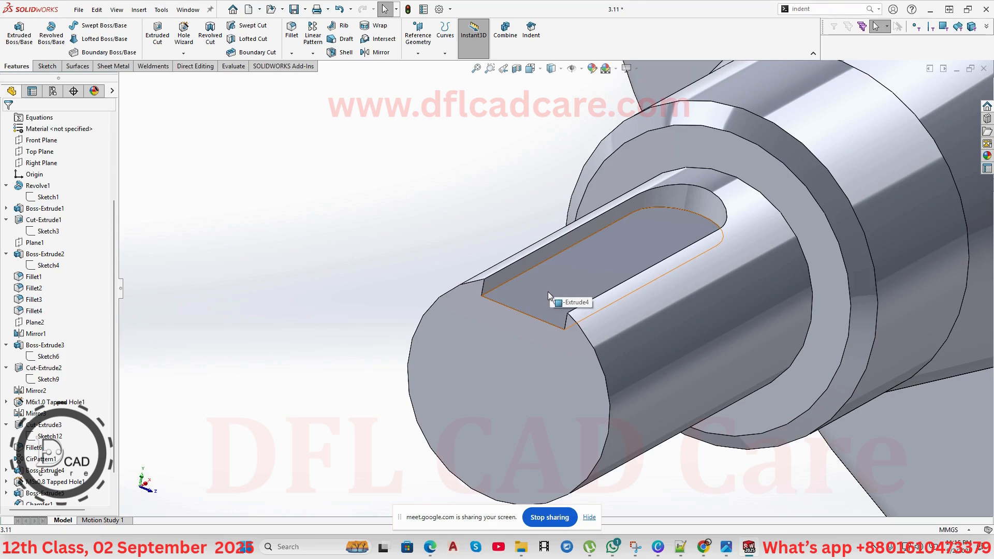
scroll(554, 291, "up", 2)
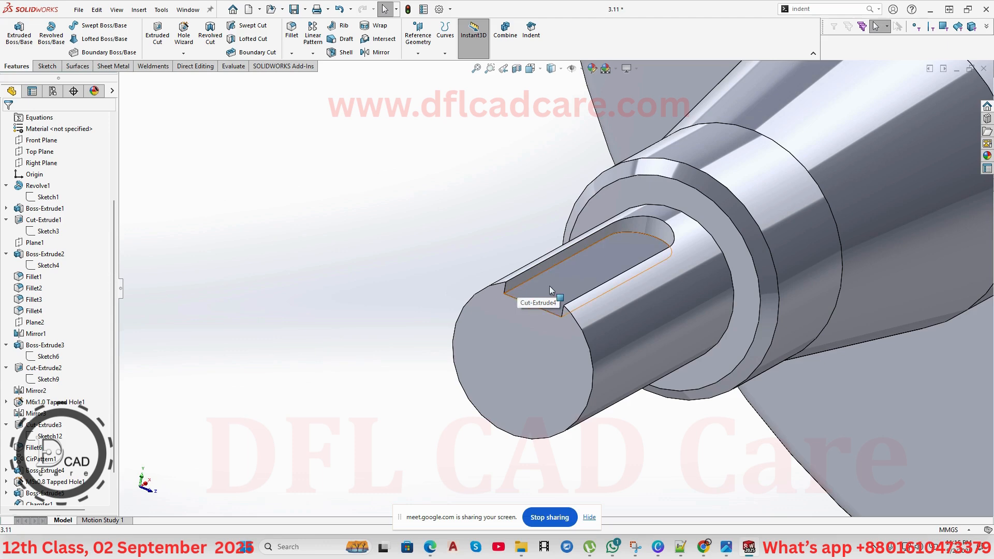
middle_click_drag(554, 278, 462, 261)
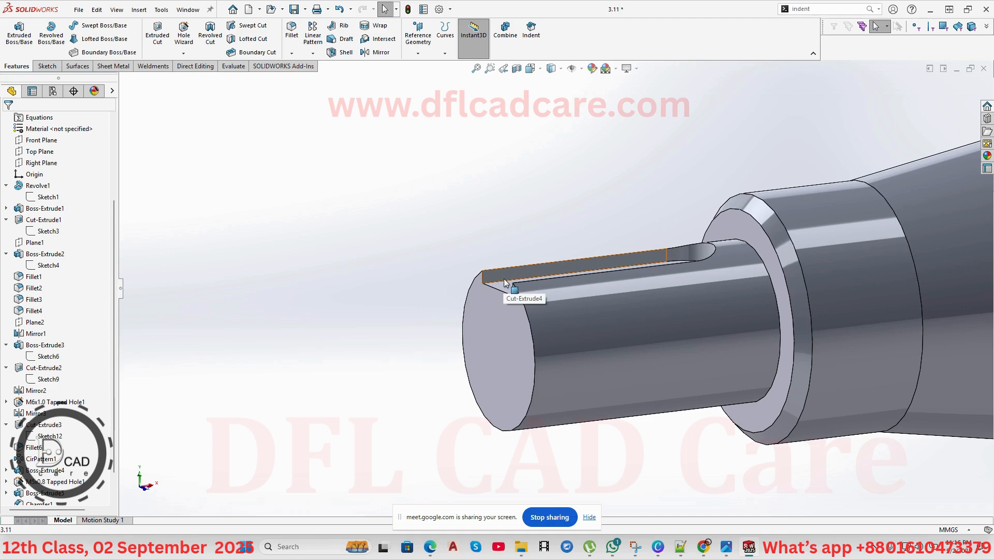
scroll(46, 486, "down", 1)
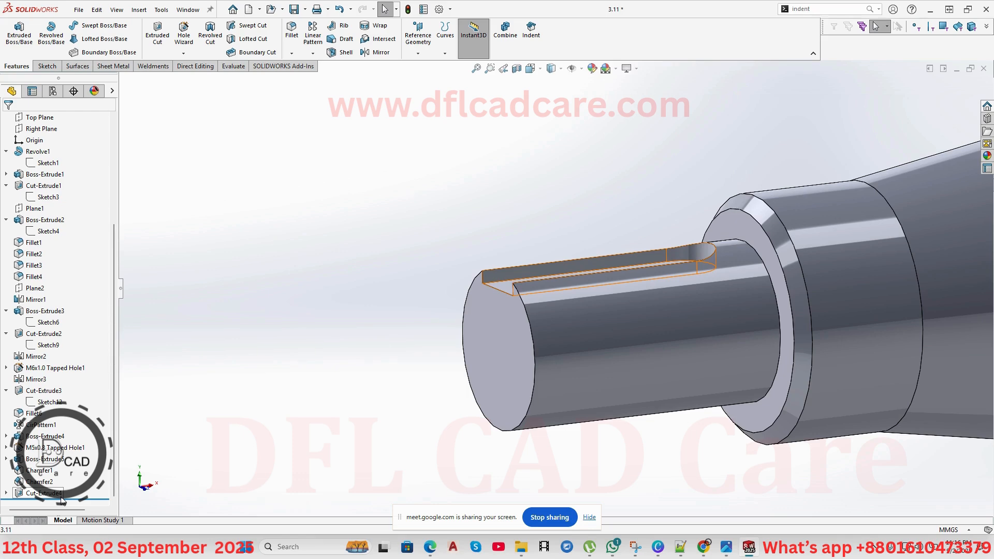
Step: Roll the crankshaft's feature history back to just before Cut-Extrude4
scroll(814, 419, "up", 5)
middle_click_drag(777, 381, 712, 355)
left_click(52, 493)
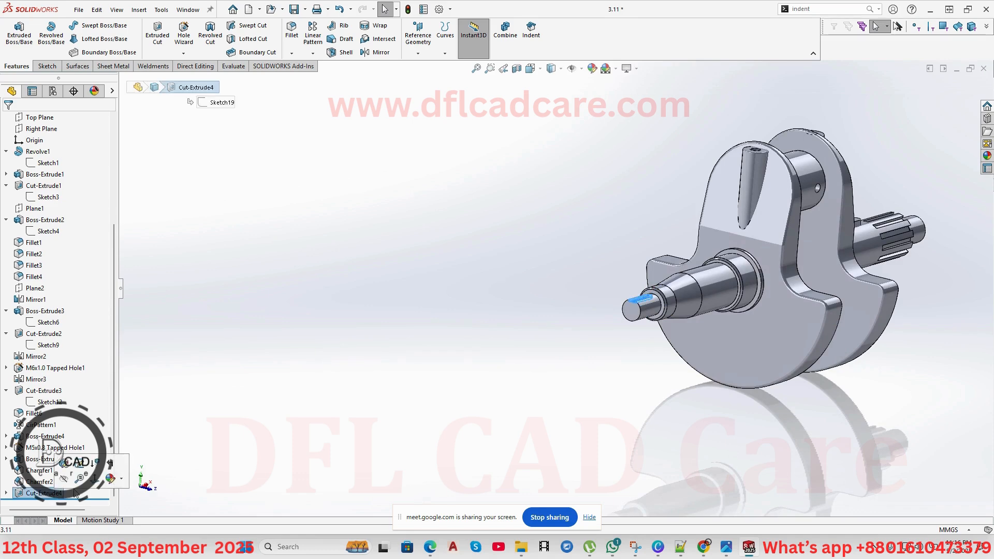
left_click(108, 490)
left_click_drag(95, 499, 93, 488)
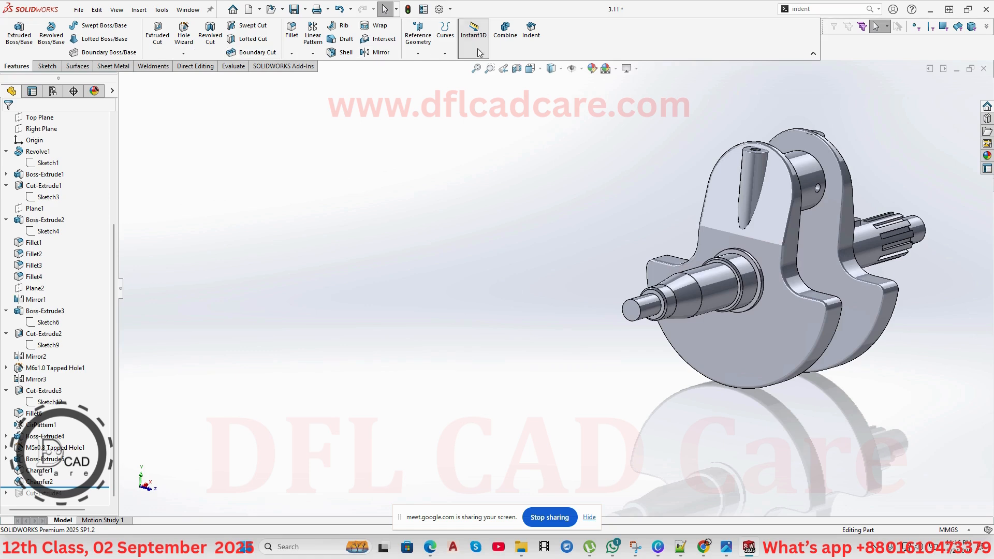
Step: Show the hidden Boss-Extrude5 key body and examine how it sits in the uncut shaft end
left_click(525, 47)
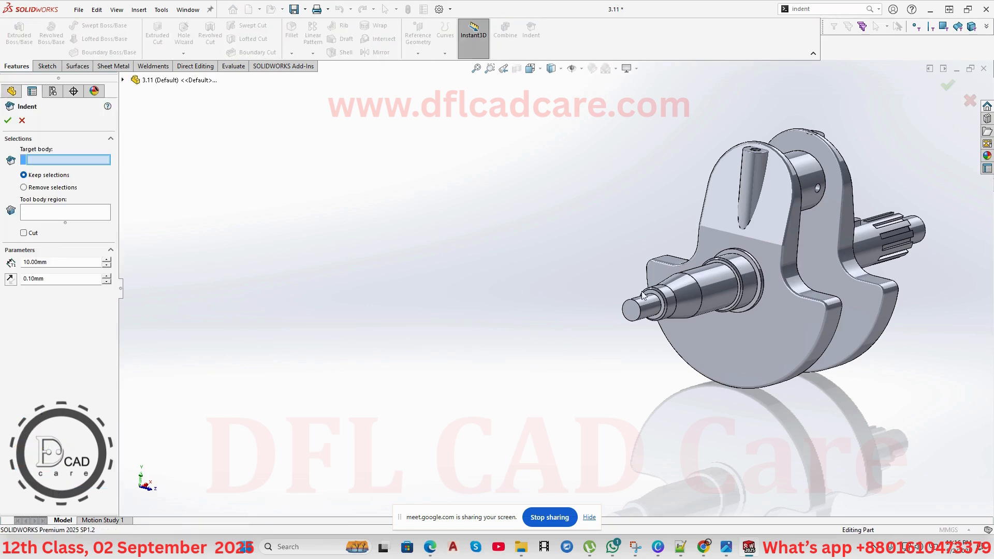
left_click(22, 120)
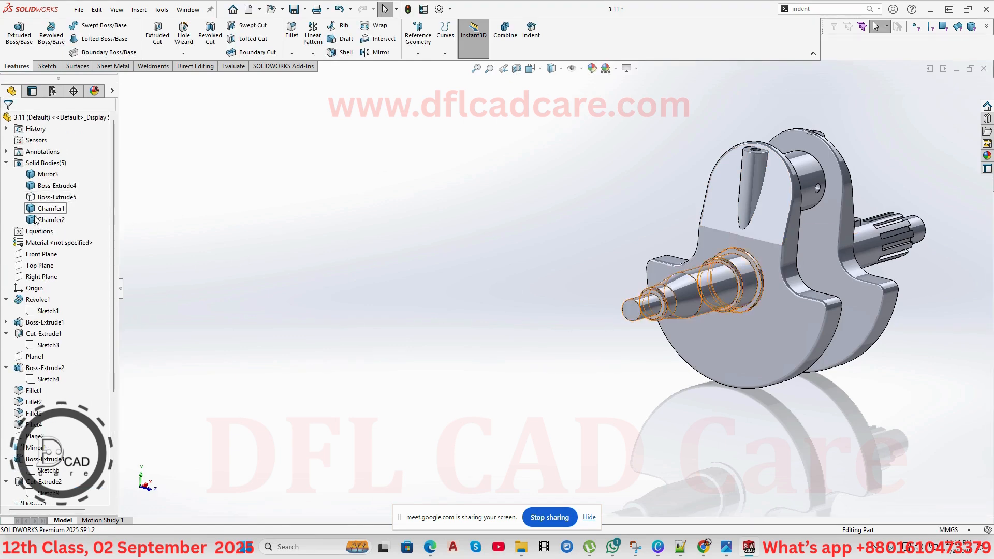
left_click(54, 197)
left_click(56, 184)
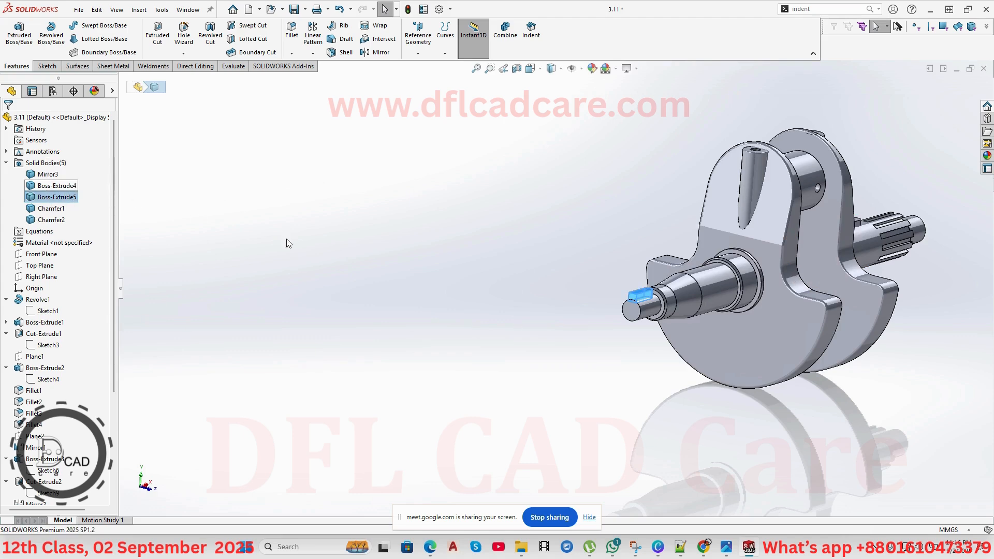
scroll(636, 296, "down", 10)
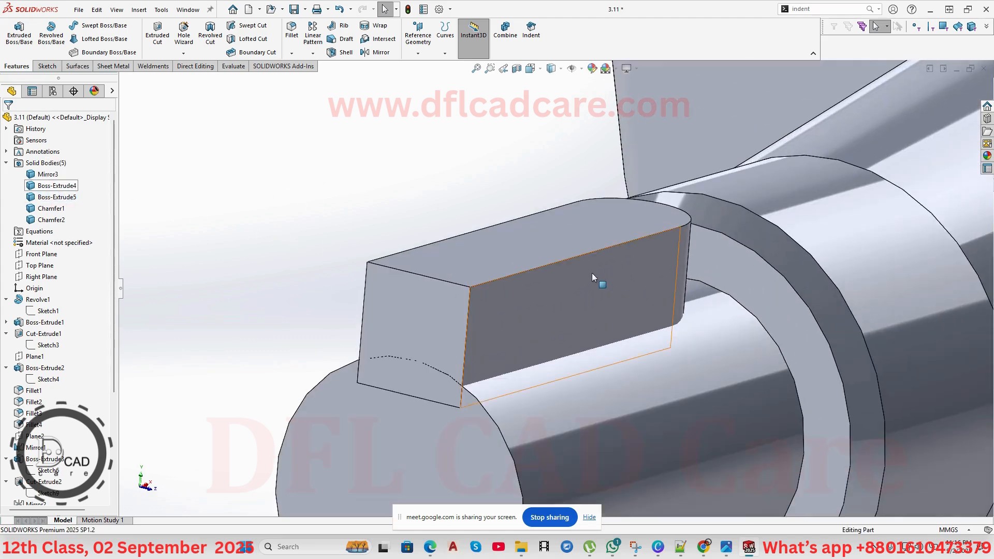
scroll(592, 272, "up", 6)
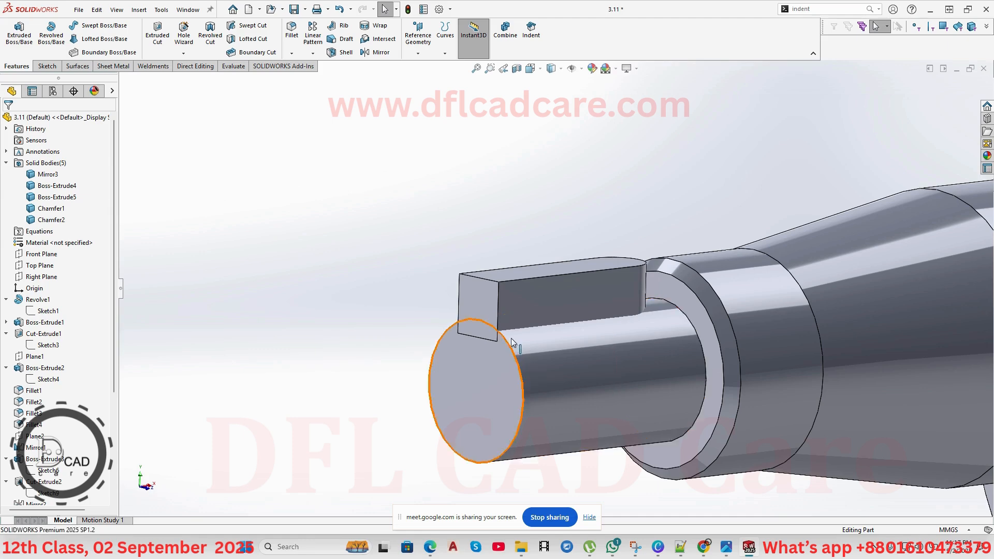
scroll(549, 315, "up", 3)
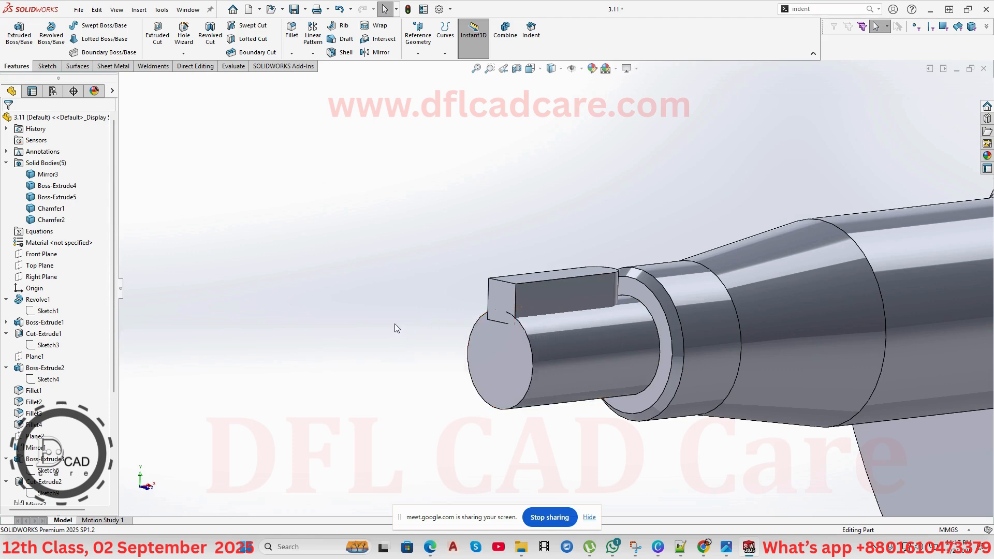
scroll(670, 350, "up", 7)
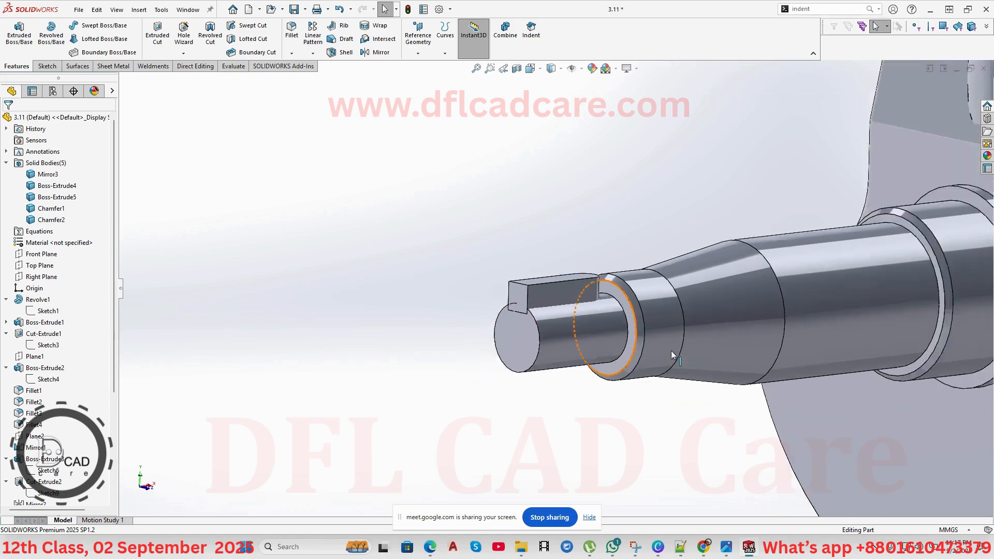
Step: Examine the whole crankshaft from both ends, including the keys, tapered shaft, webs, crankpin holes and splines
middle_click_drag(656, 343, 685, 296)
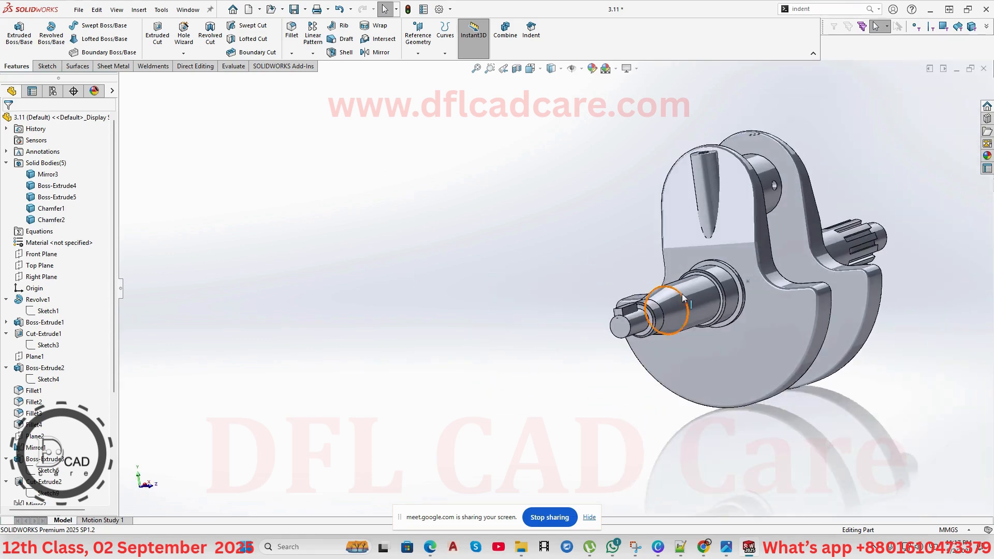
scroll(705, 328, "down", 4)
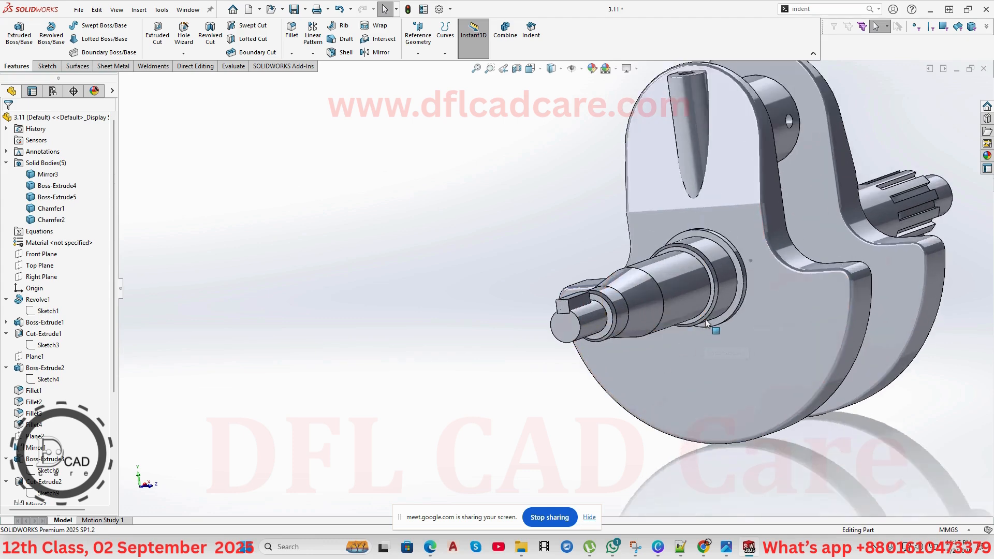
middle_click_drag(660, 306, 788, 299)
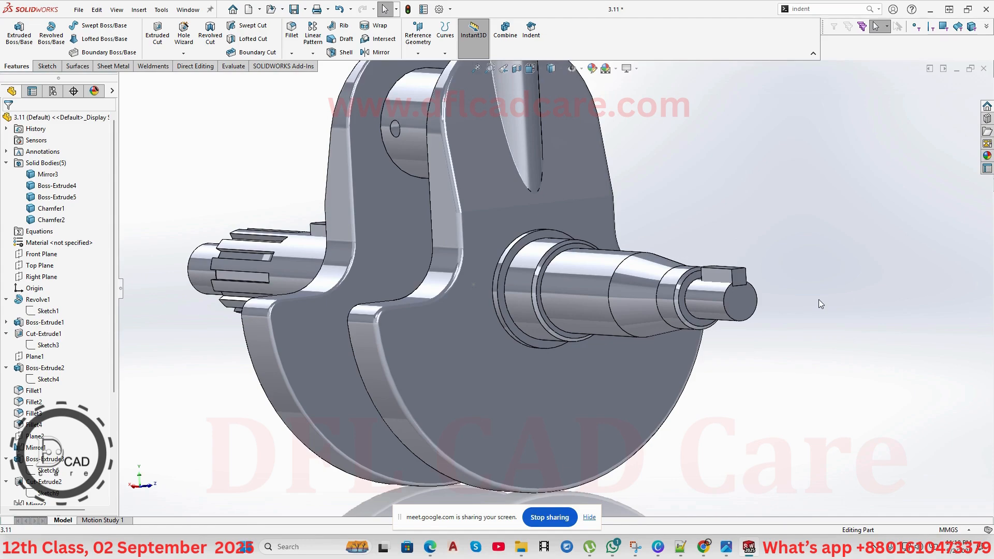
scroll(746, 255, "up", 2)
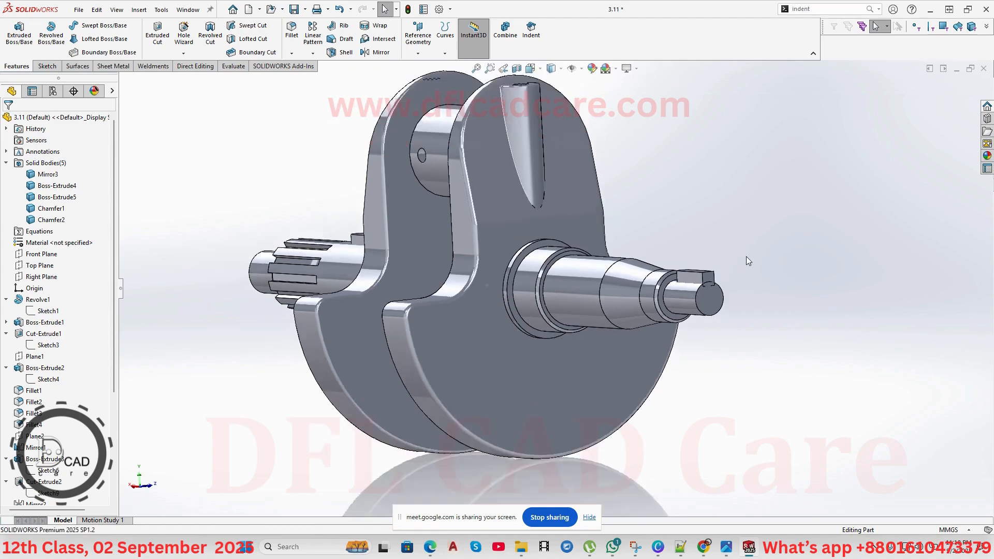
middle_click_drag(747, 256, 572, 249)
scroll(101, 211, "down", 5)
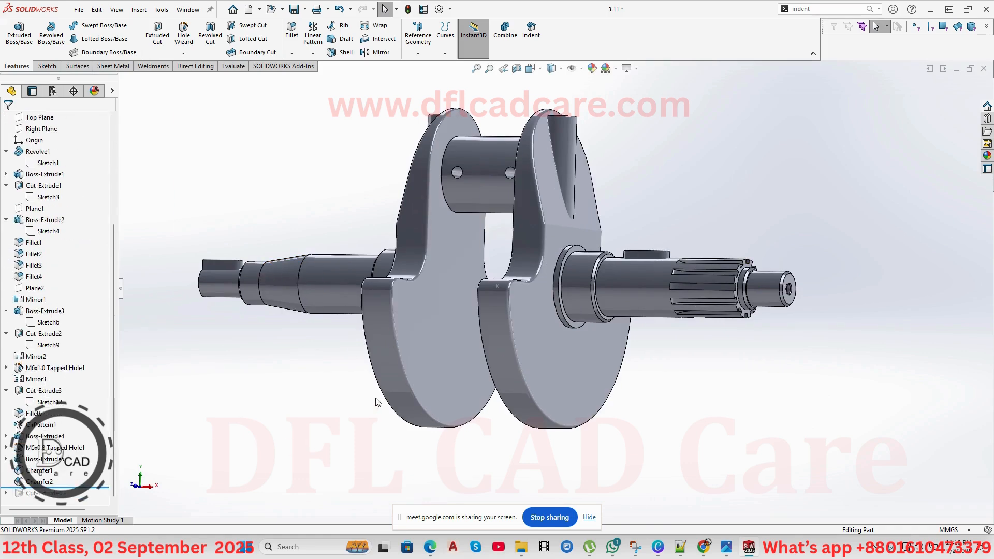
middle_click_drag(480, 383, 590, 302)
middle_click_drag(601, 321, 486, 305)
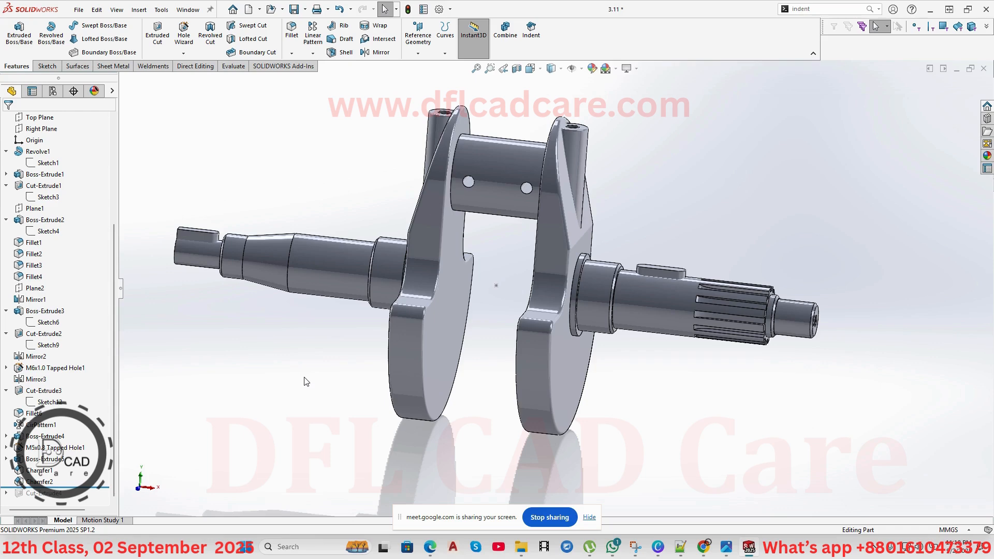
middle_click_drag(307, 382, 315, 352)
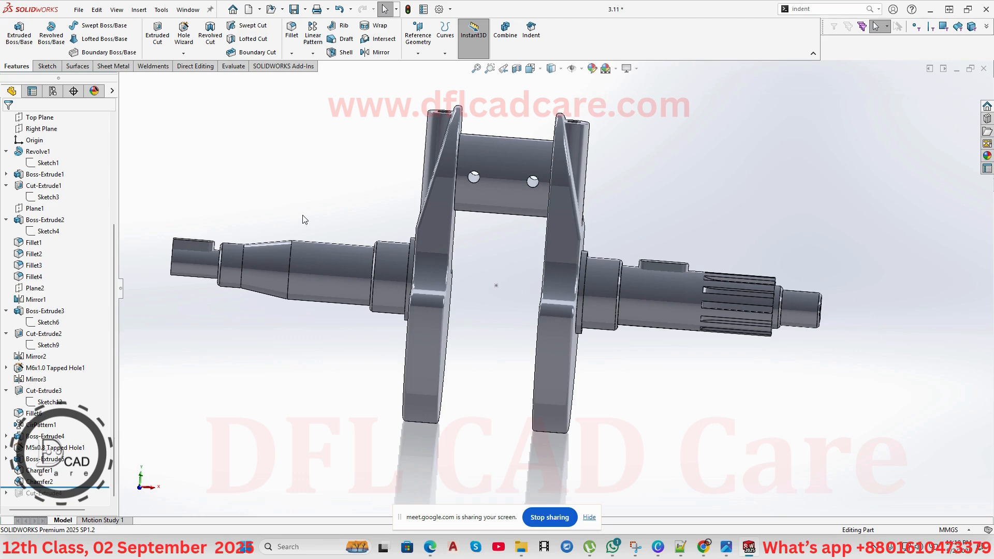
Step: Create a new document from the Part template
left_click(249, 10)
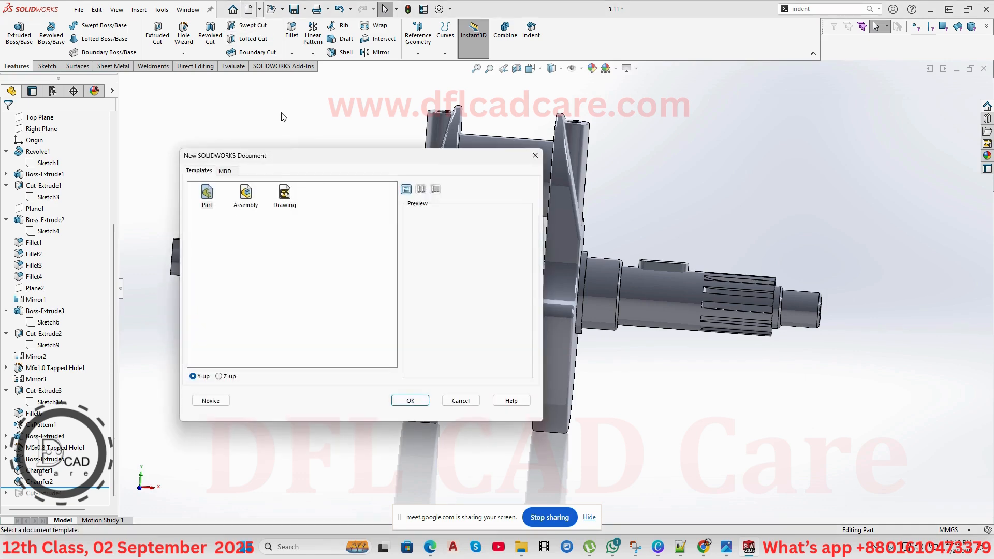
left_click(207, 195)
left_click(409, 401)
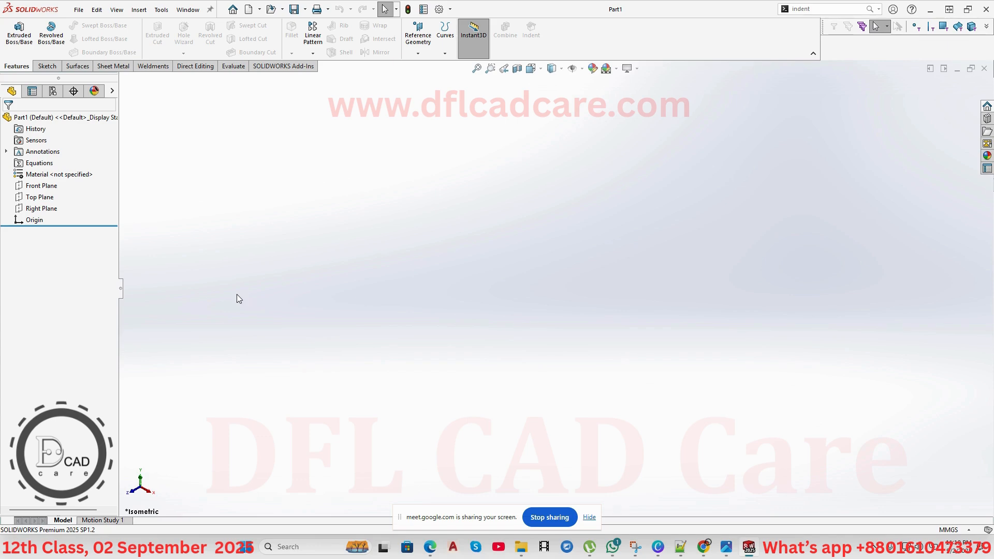
Step: View the Front Plane straight on, and compare the orientations of the Front, Top and Right planes in an angled view
middle_click_drag(238, 299, 166, 465)
left_click(39, 187)
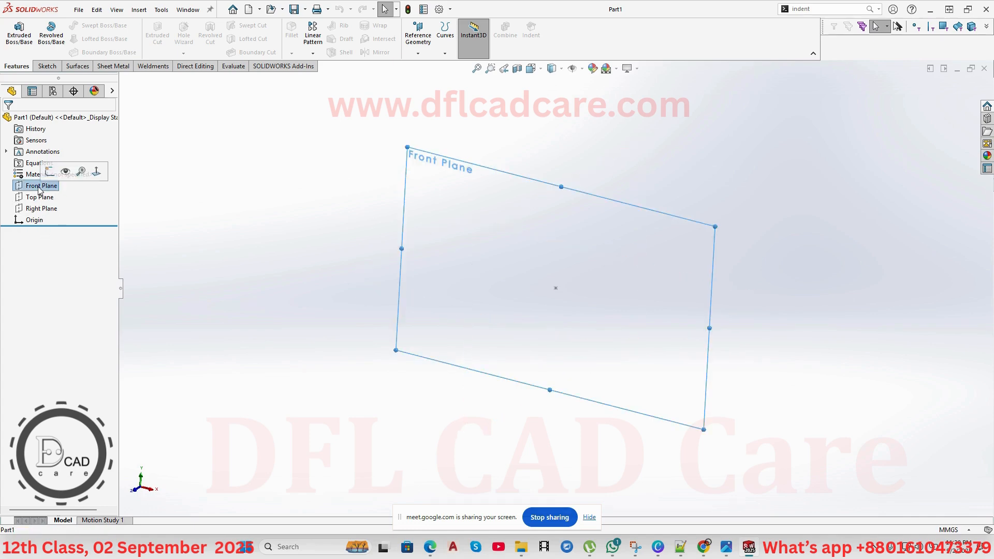
left_click(96, 173)
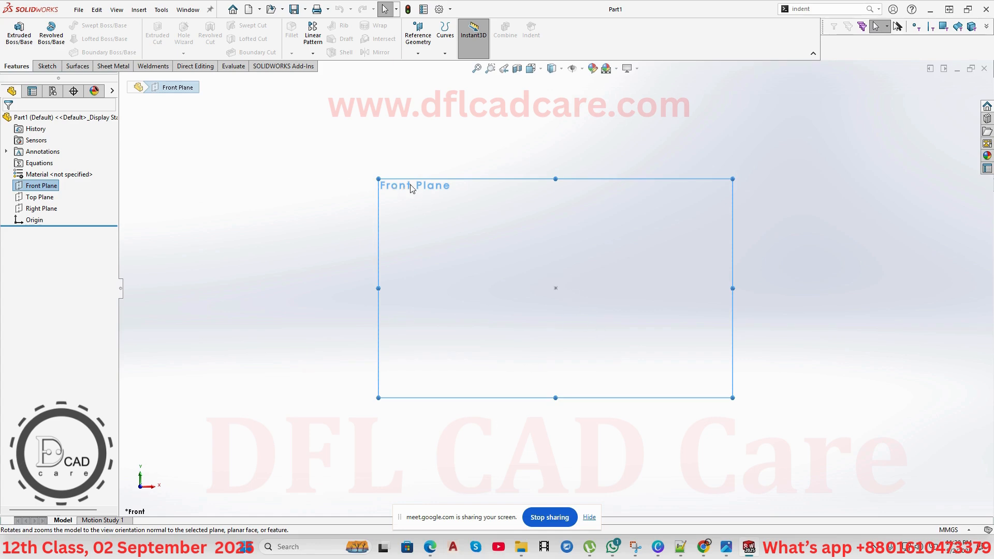
middle_click_drag(302, 421, 230, 438)
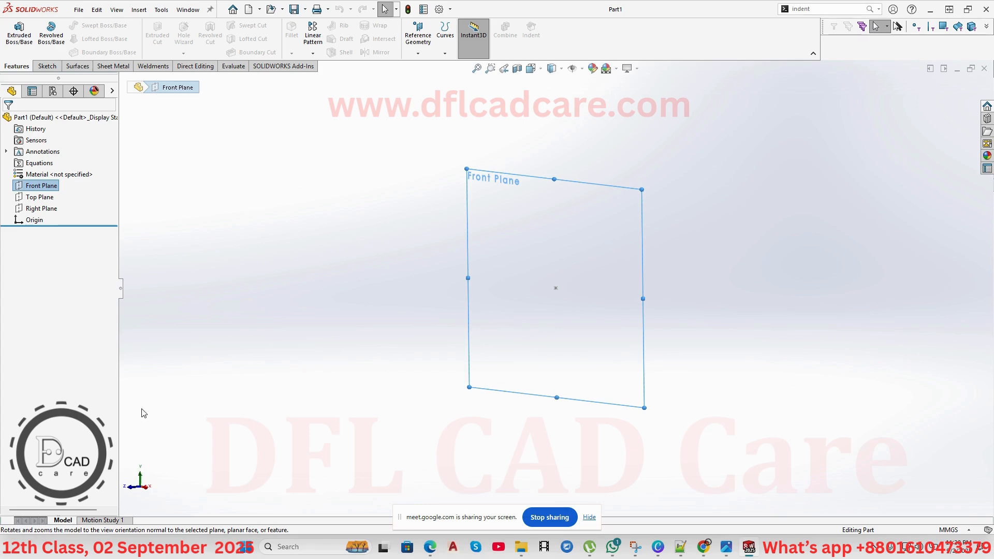
left_click(41, 197)
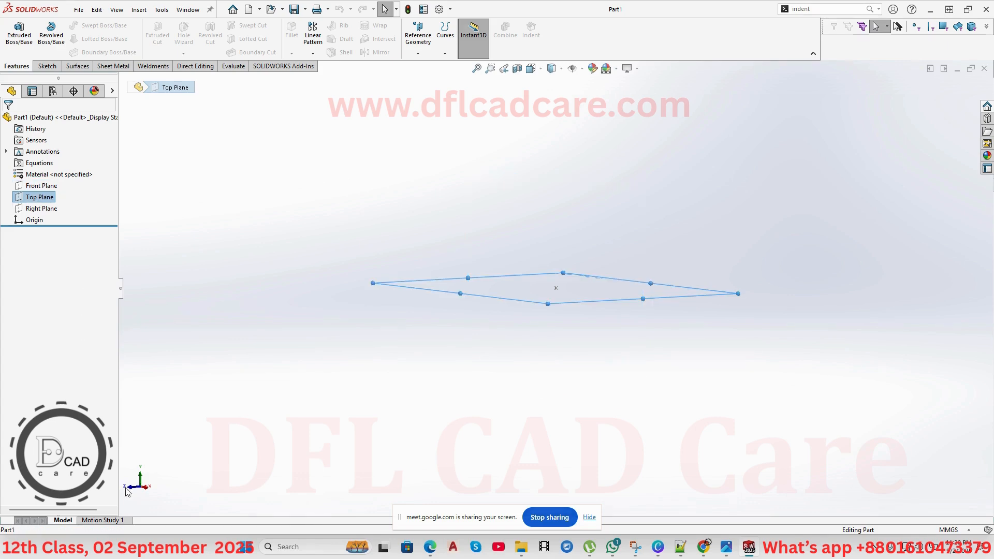
left_click(50, 208)
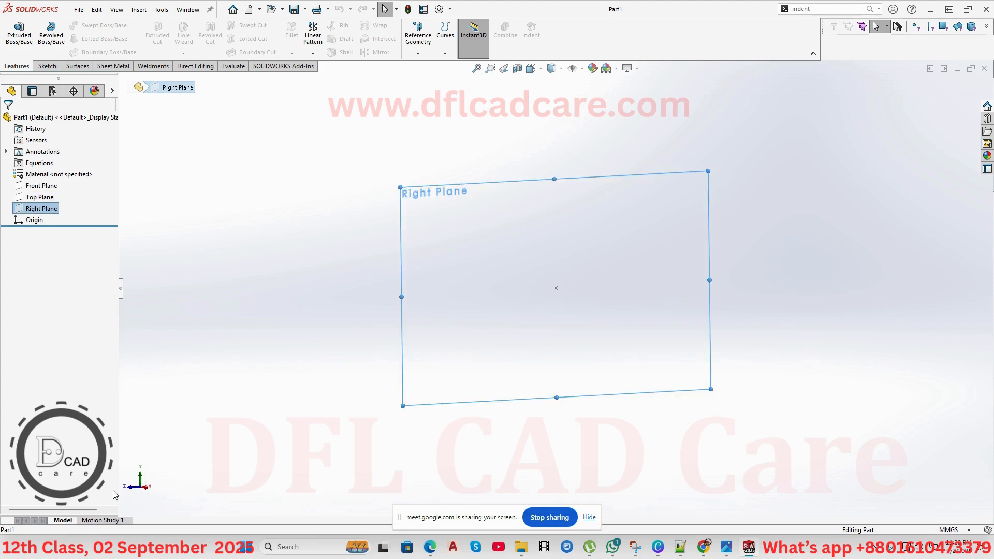
left_click(183, 222)
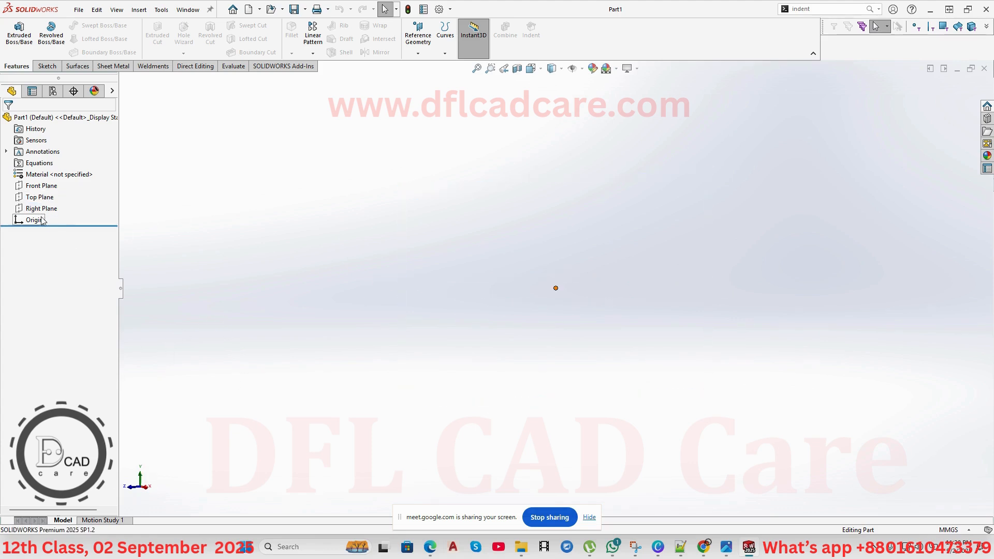
Step: View the Right Plane straight on and highlight the Front, Top and Right planes together to compare them
left_click(43, 209)
left_click(99, 192)
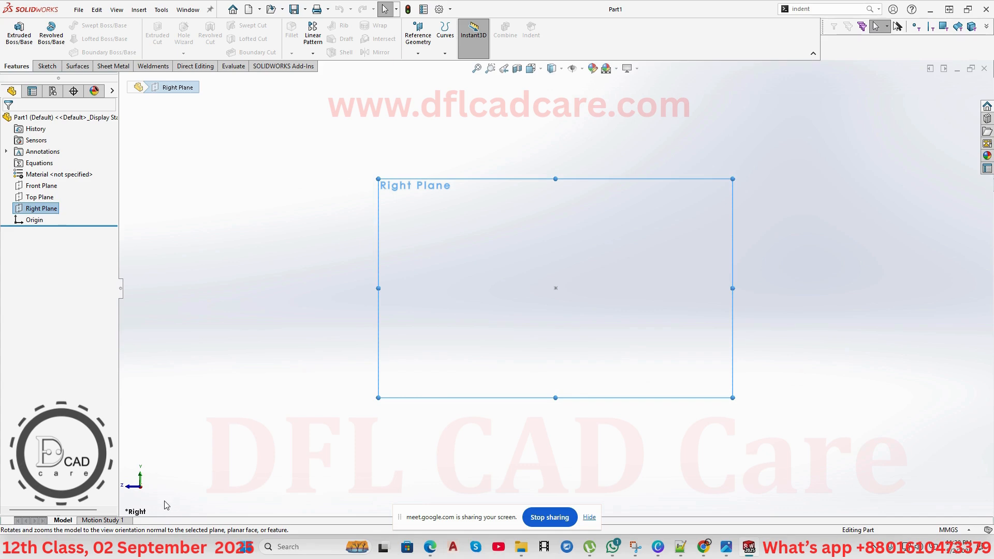
left_click_drag(71, 185, 45, 209)
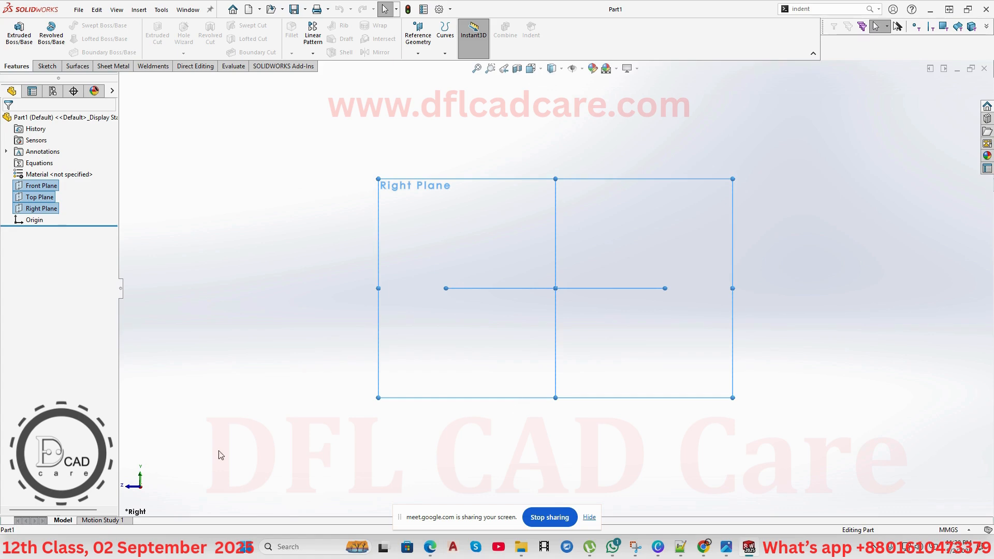
left_click(253, 410)
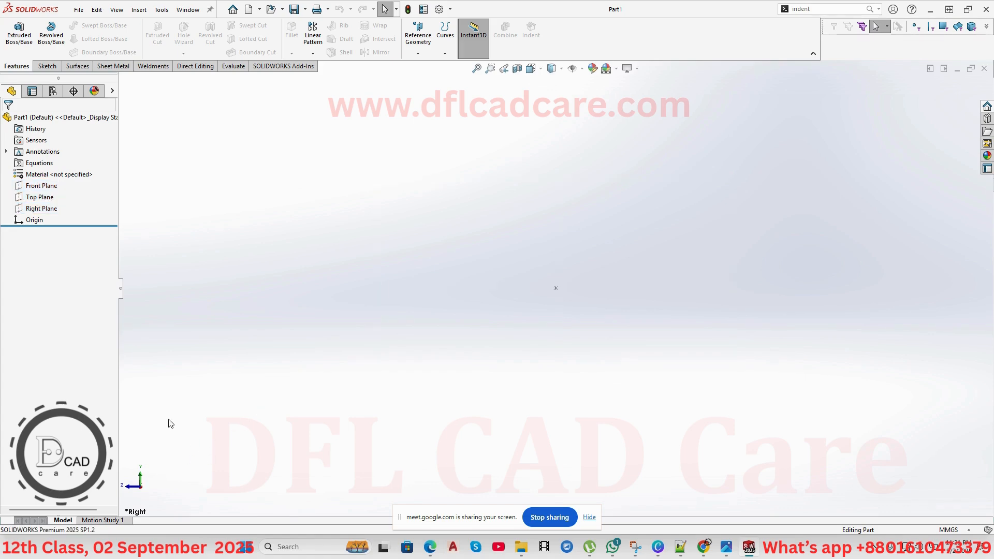
middle_click_drag(253, 414, 357, 406)
middle_click_drag(176, 446, 217, 437)
Step: Switch back to the window of the 3.11 crankshaft part
left_click(750, 548)
mouse_move(752, 548)
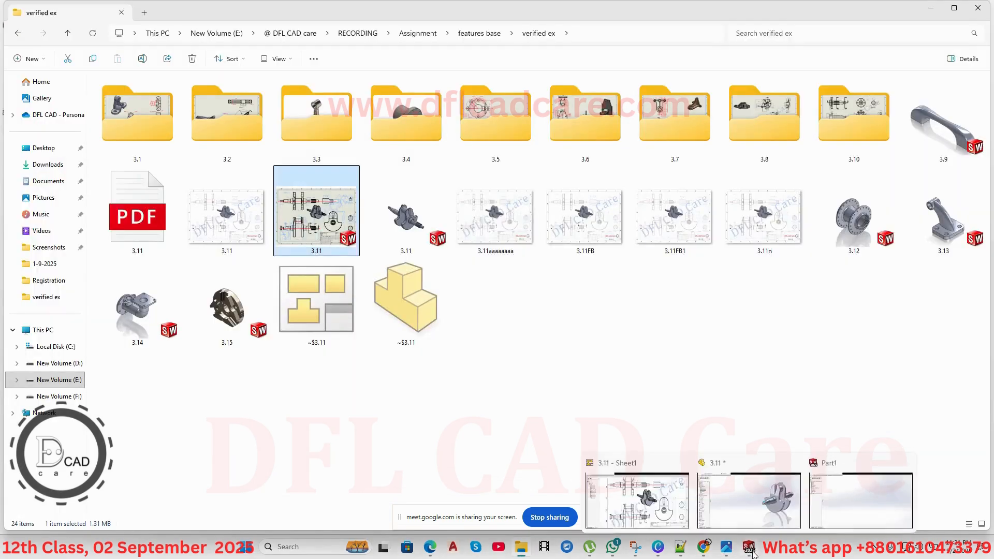
left_click(735, 502)
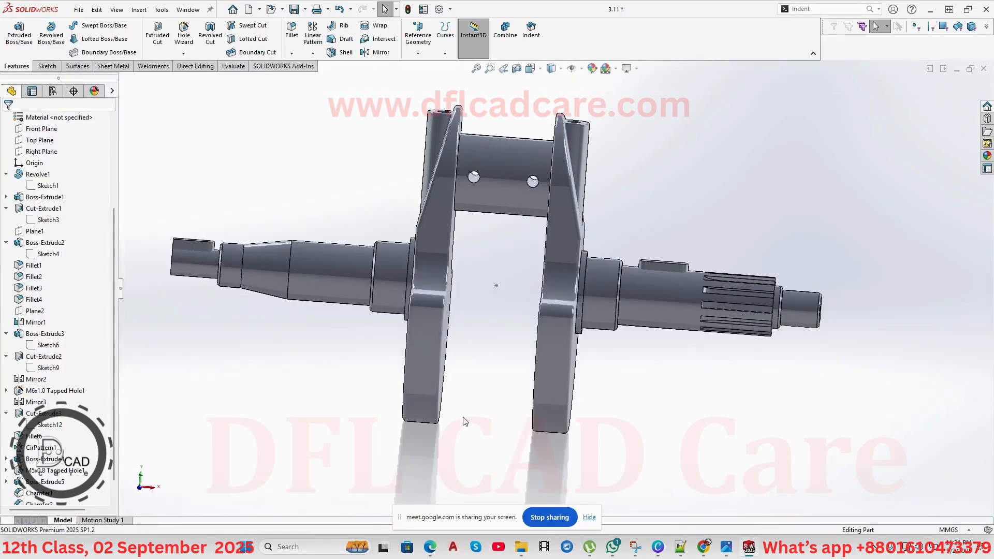
Step: Examine the crankshaft from several angles, and look straight at the splined shaft end in the Right view
middle_click_drag(525, 404, 476, 406)
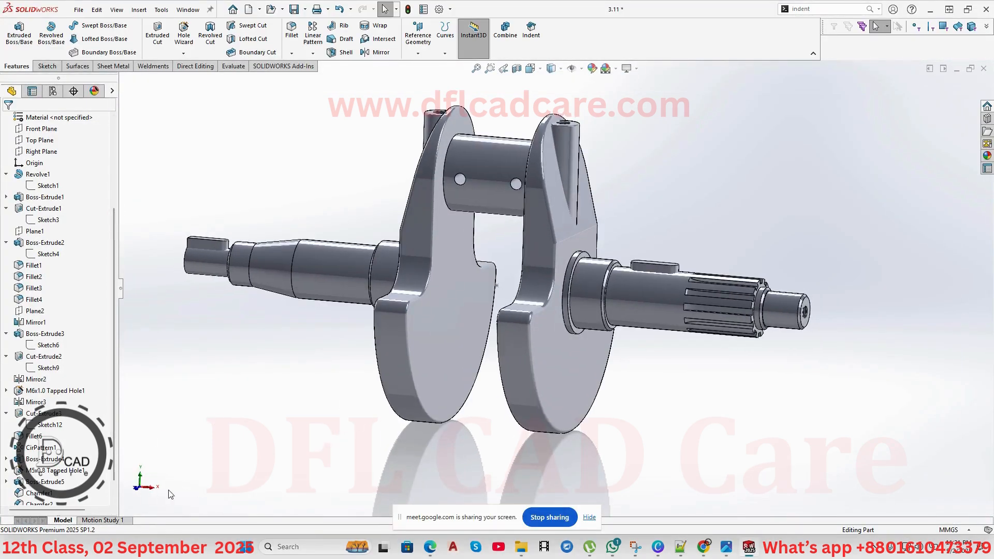
mouse_move(334, 454)
middle_mouse_down()
mouse_move(317, 455)
mouse_move(334, 457)
middle_mouse_up()
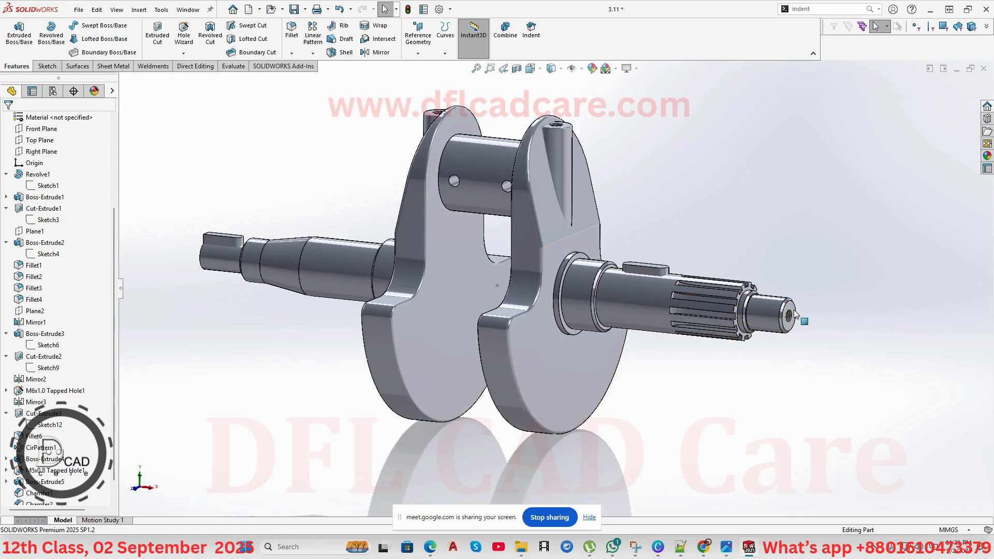
middle_click_drag(853, 346, 843, 347)
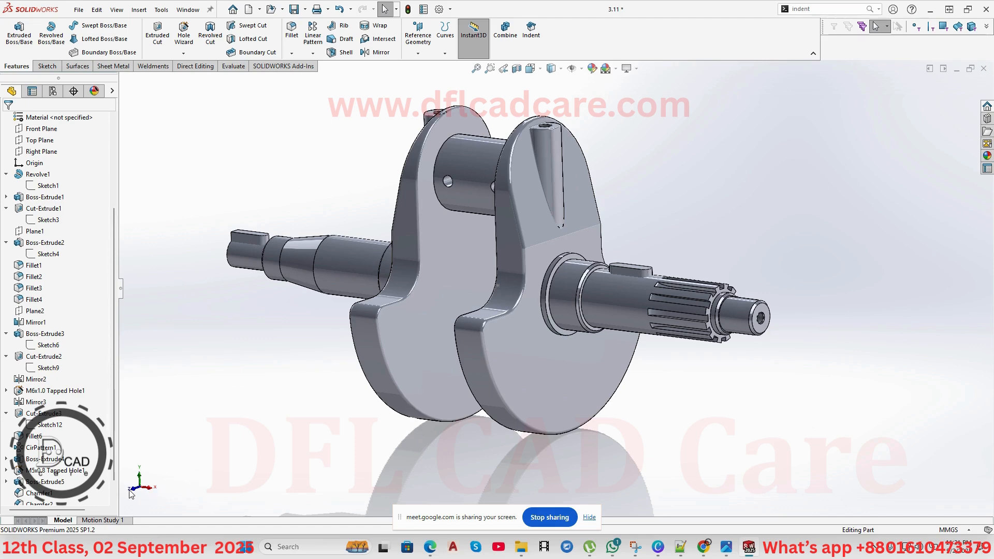
middle_click_drag(660, 469, 712, 454)
middle_click_drag(696, 458, 666, 461)
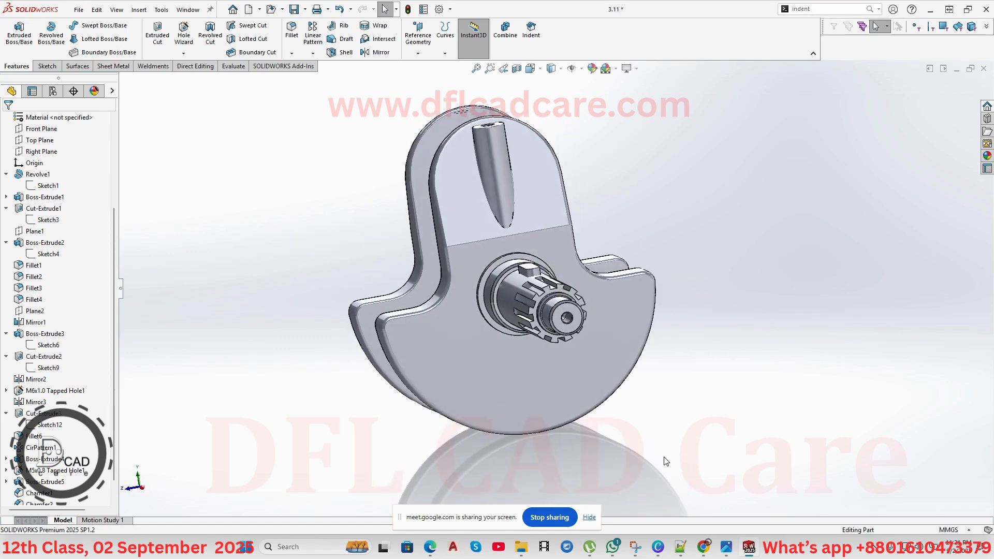
key("space")
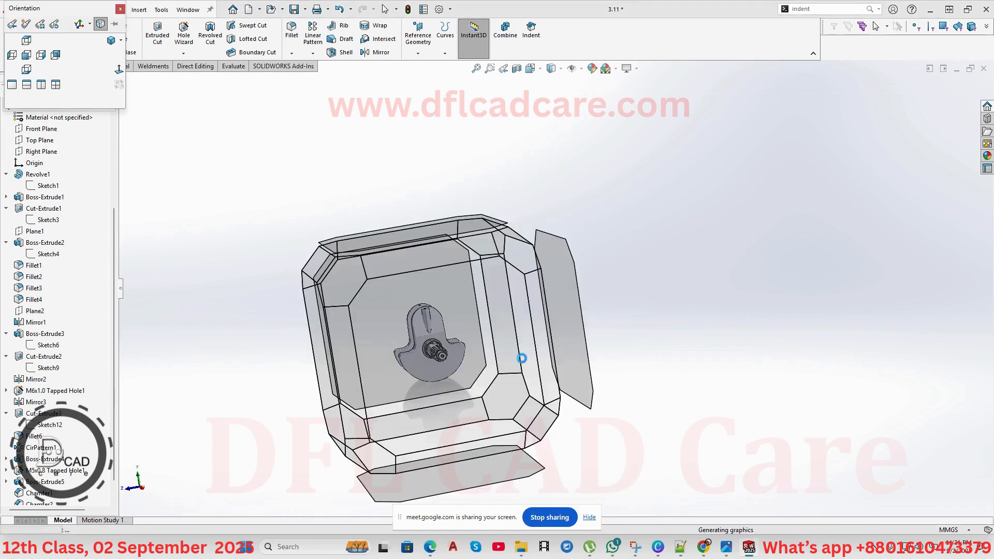
left_click(471, 312)
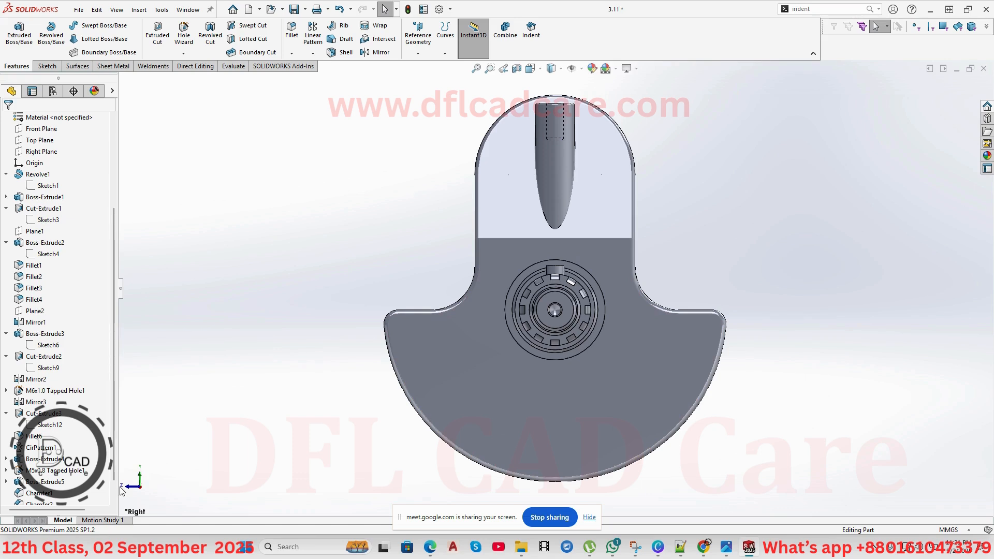
Step: Start a sketch on the splined shaft's end face and draw a circle of about 1.04 mm radius above the centre hole
left_click(563, 303)
left_click(611, 267)
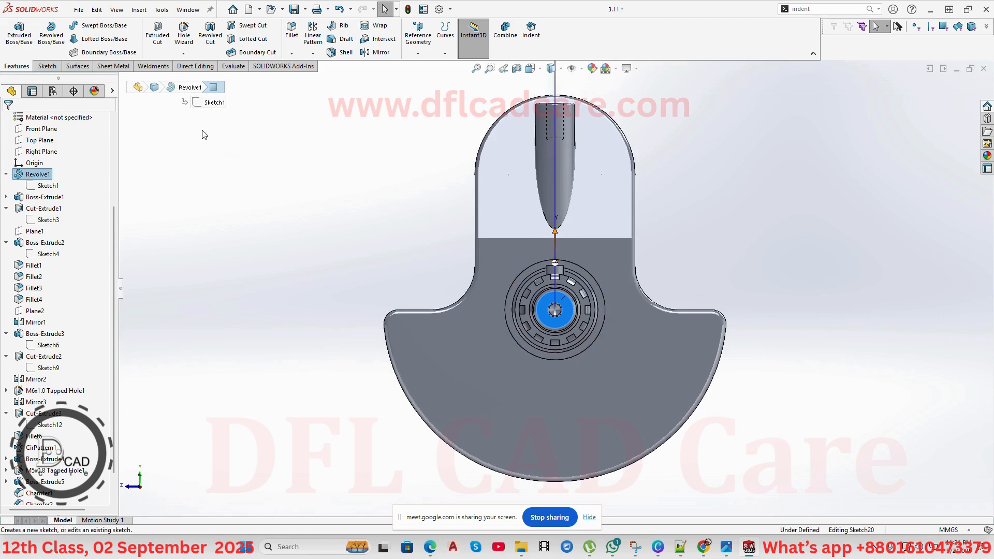
left_click(88, 26)
scroll(552, 312, "up", 6)
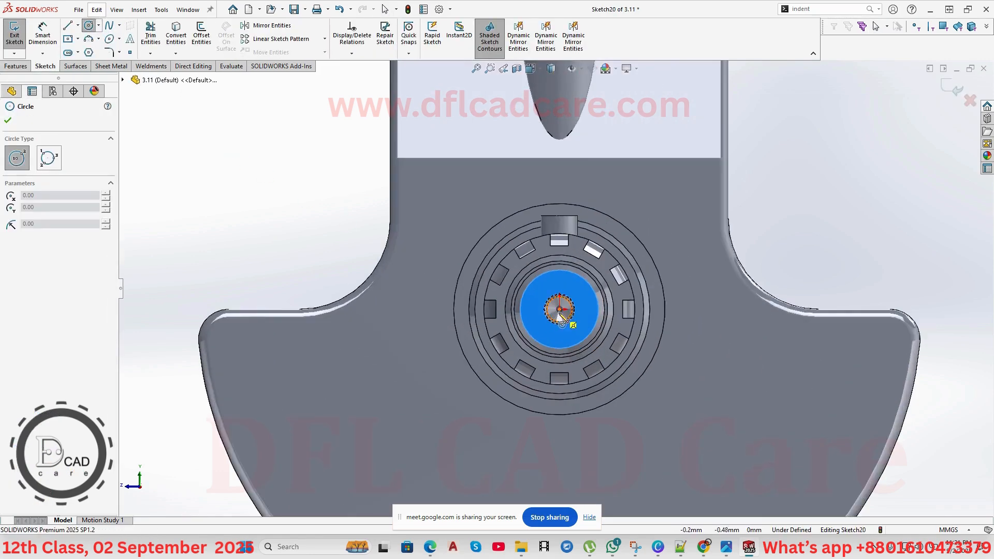
left_click(560, 253)
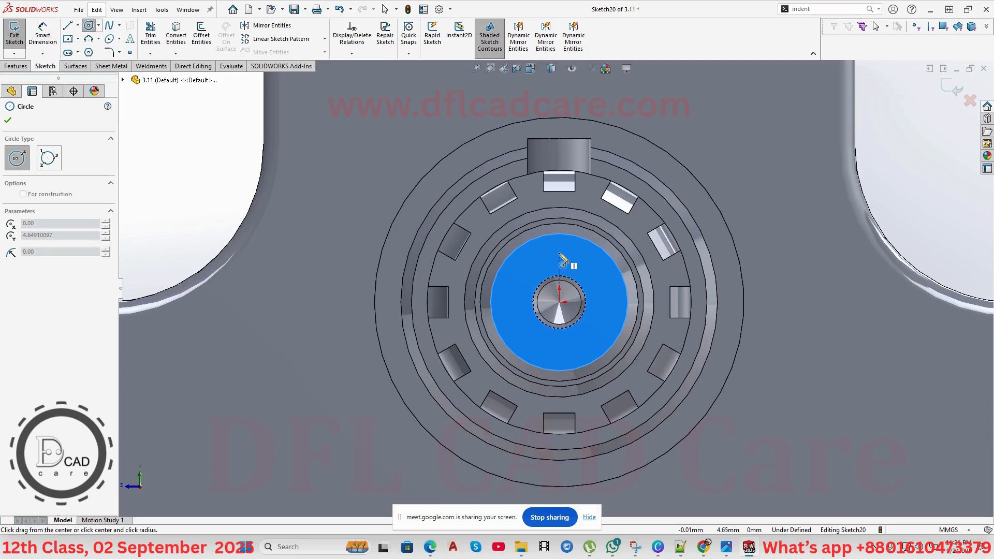
left_click(567, 270)
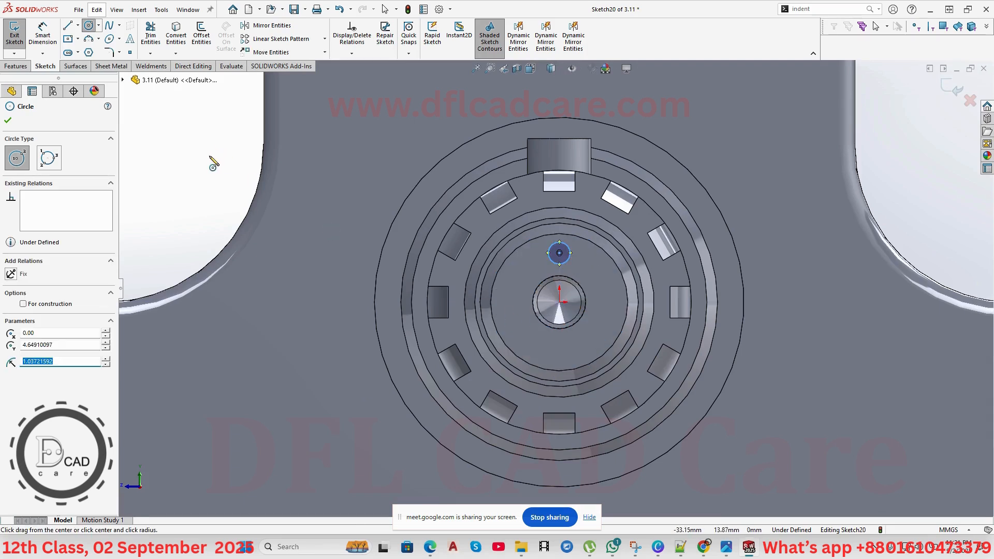
Step: Preview a 30 mm blind Boss-Extrude of the small circle outward from the shaft end, and cancel it together with its sketch
left_click(15, 66)
left_click(19, 35)
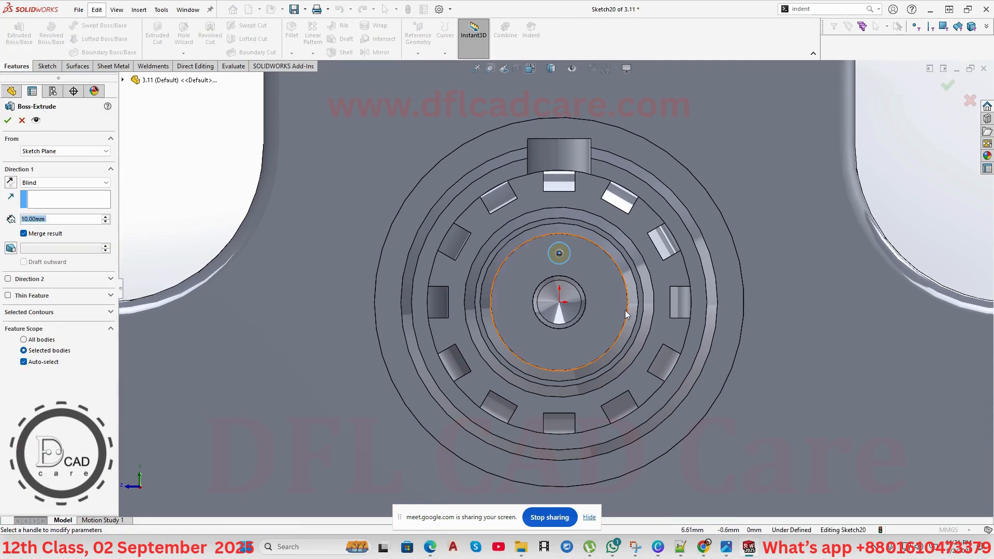
left_click(108, 216)
left_click(105, 217)
middle_click_drag(187, 226, 365, 240)
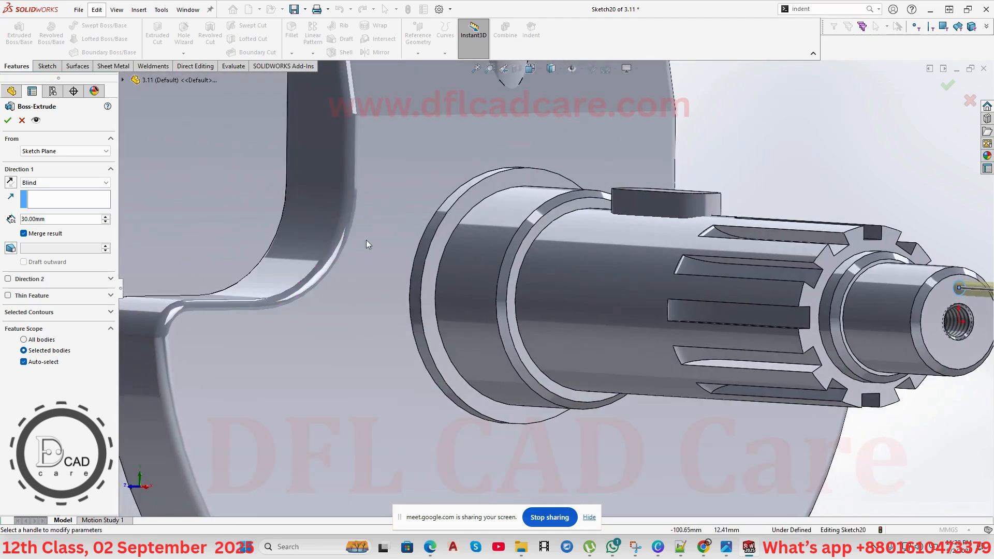
scroll(710, 356, "up", 5)
middle_click_drag(779, 369, 801, 364)
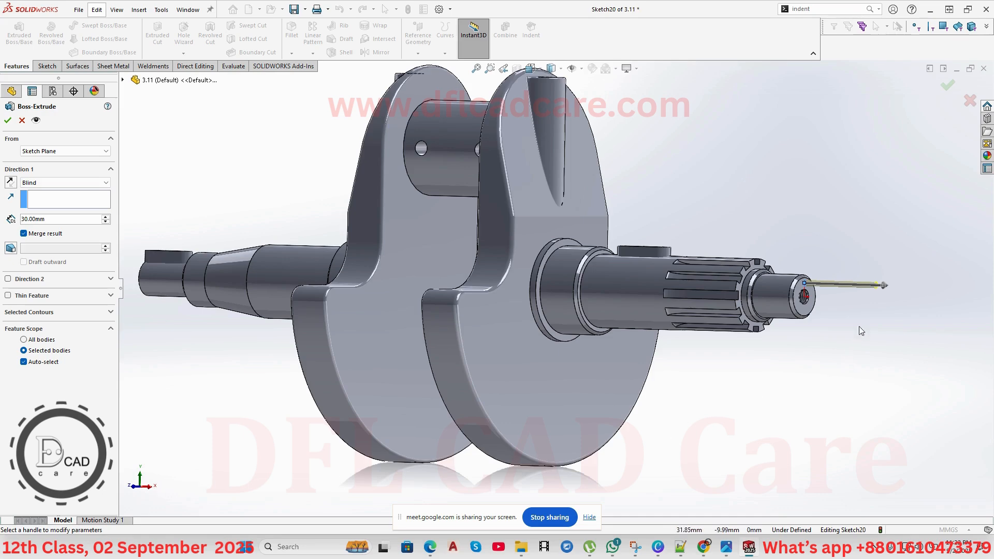
scroll(864, 300, "down", 3)
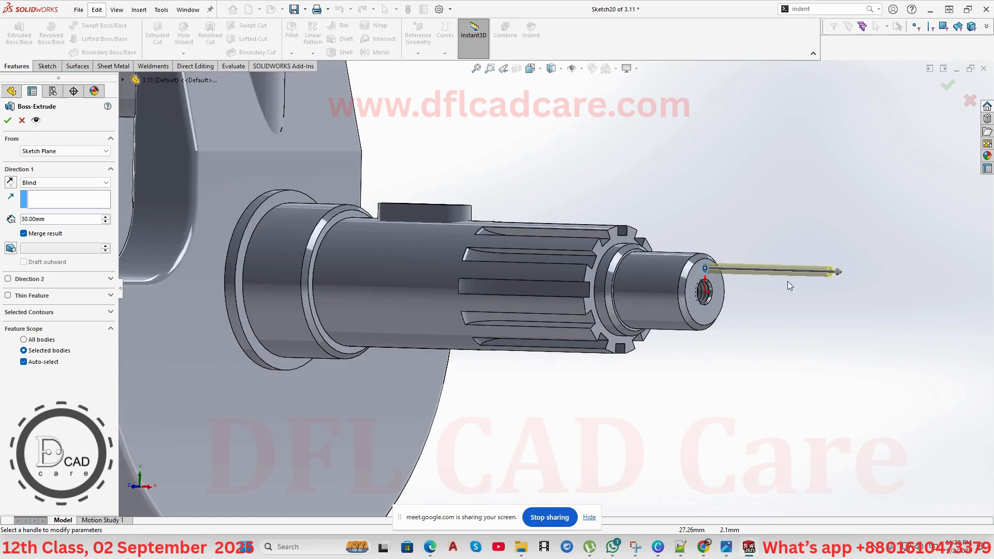
scroll(724, 310, "down", 1)
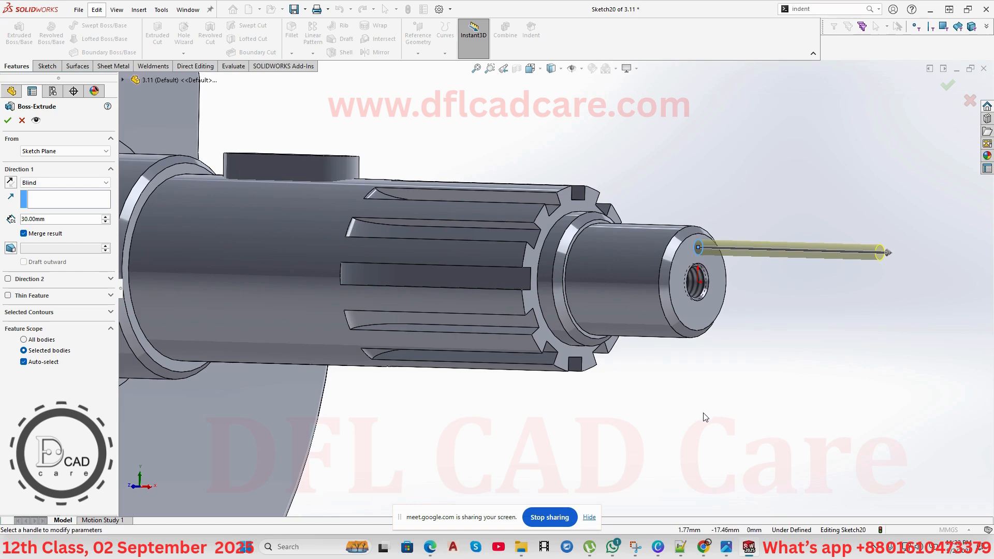
left_click(21, 120)
scroll(564, 256, "up", 2)
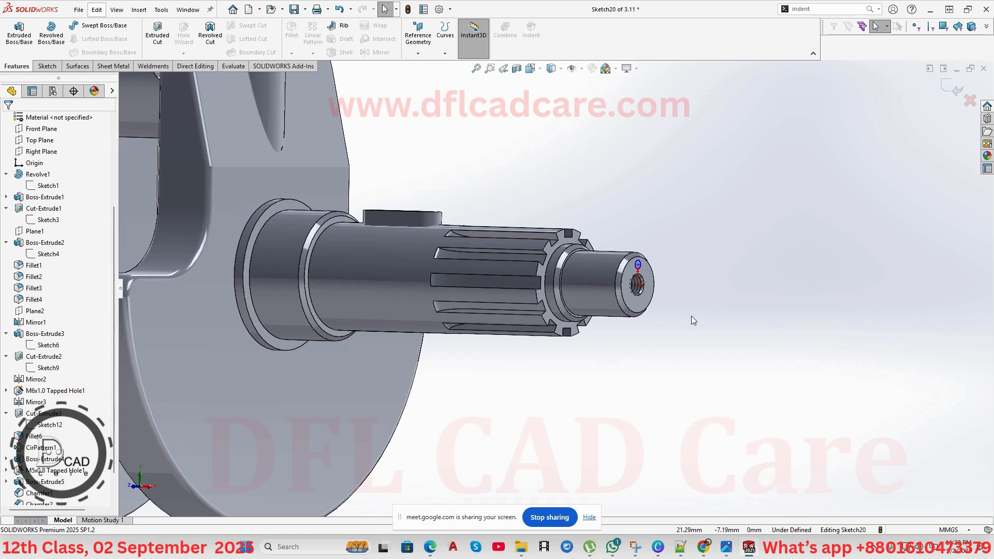
left_click(970, 100)
left_click(528, 275)
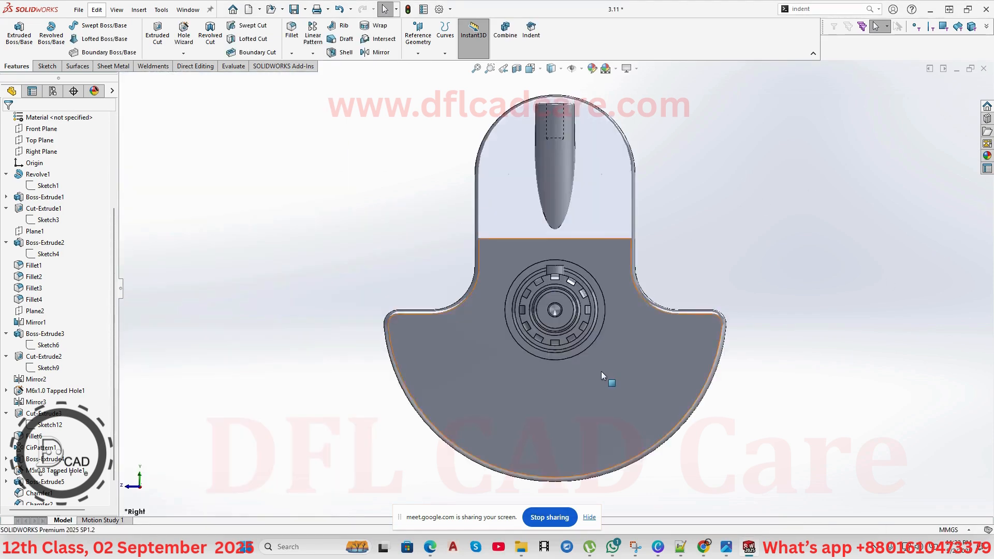
Step: Open the Revolve1 profile sketch to review its shaft dimensions and the available reference geometry options, and exit the sketch
middle_click_drag(601, 371, 544, 331)
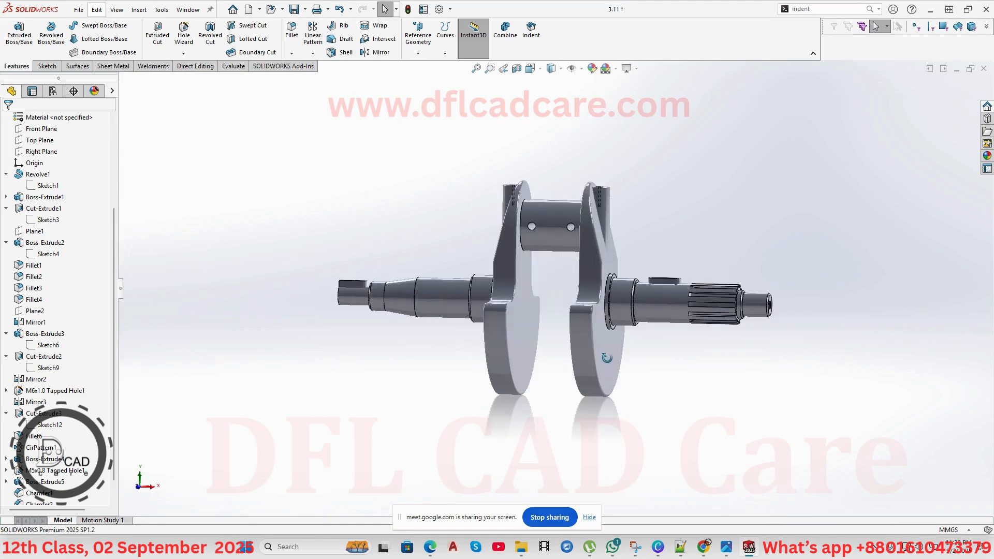
left_click(433, 294)
left_click(48, 185)
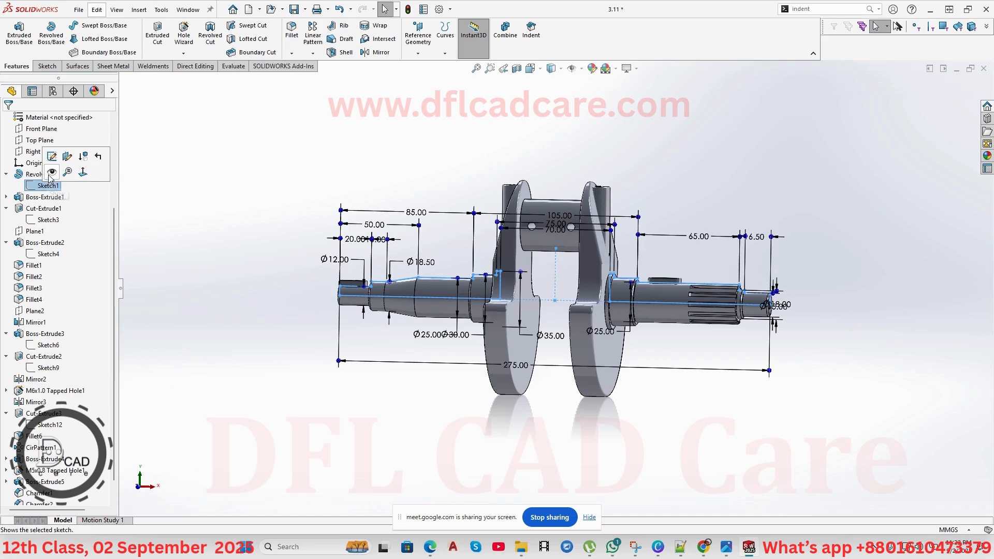
left_click(53, 158)
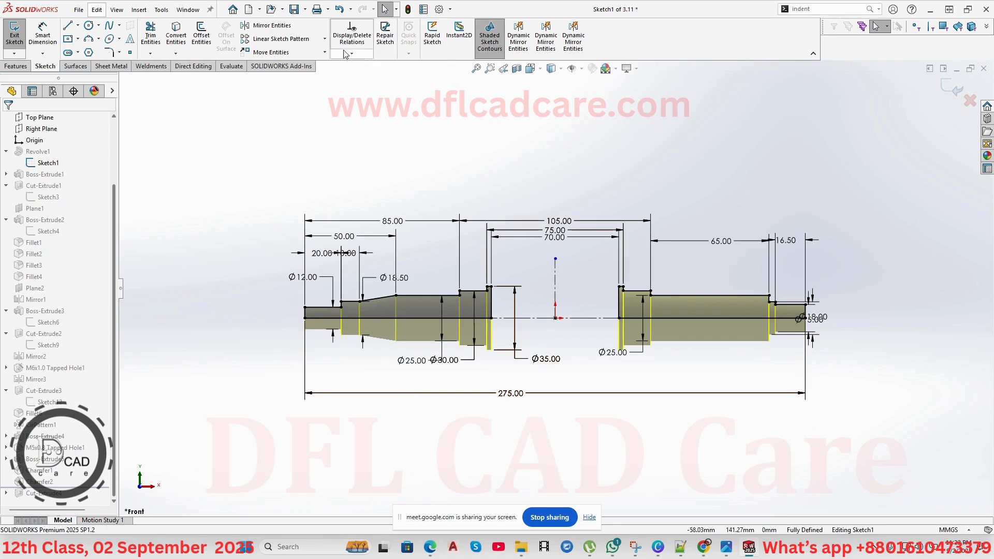
left_click(19, 68)
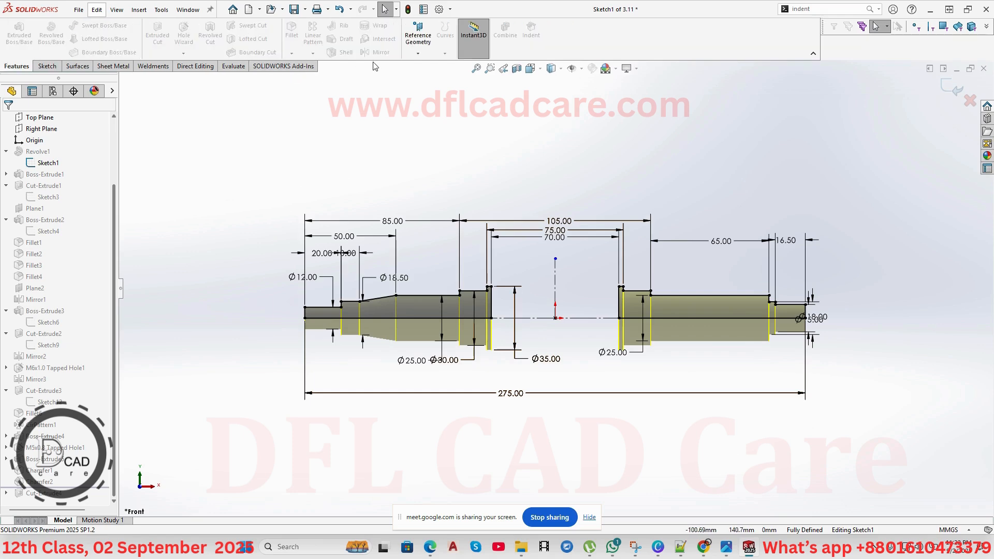
left_click(417, 54)
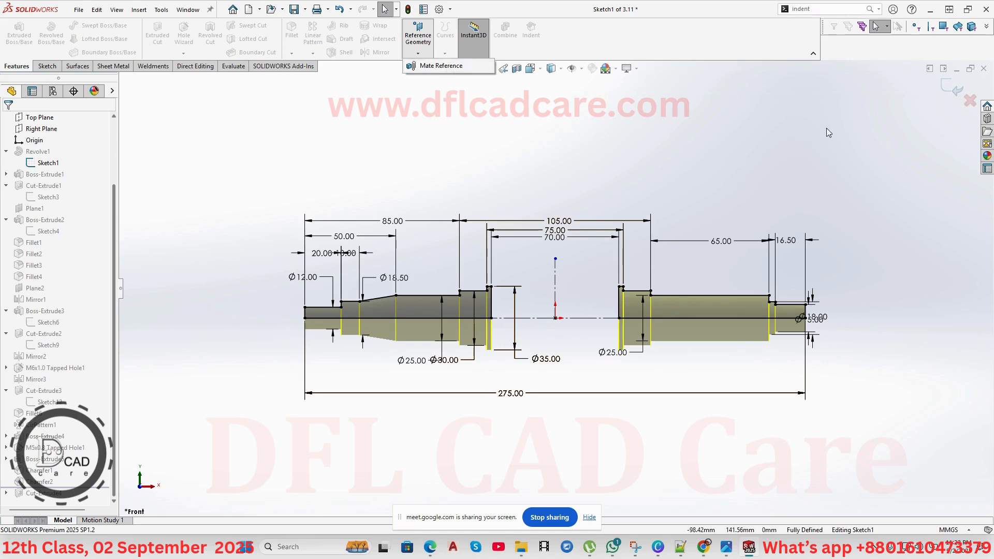
left_click(952, 90)
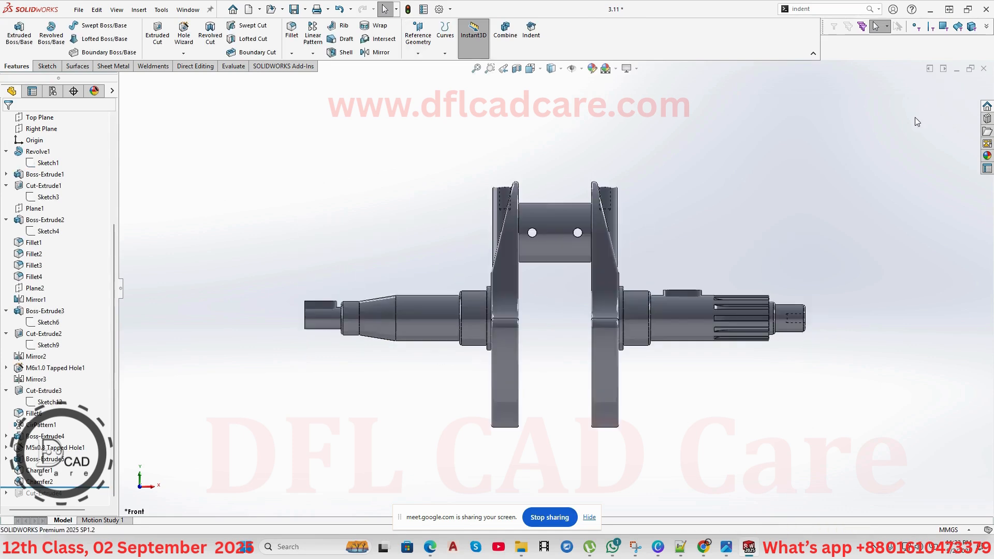
Step: Start a sketch on the top face of the tapped boss nearest the splined shaft and draw a slanted centerline about 67.4 mm long from the hole's centre
middle_click_drag(781, 209, 735, 219)
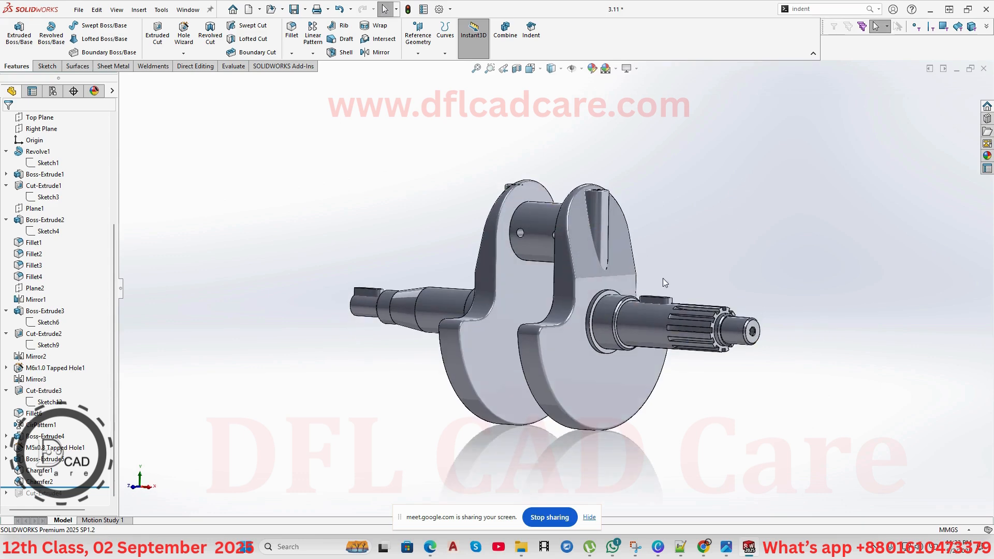
middle_click_drag(663, 282, 624, 256)
scroll(631, 207, "down", 5)
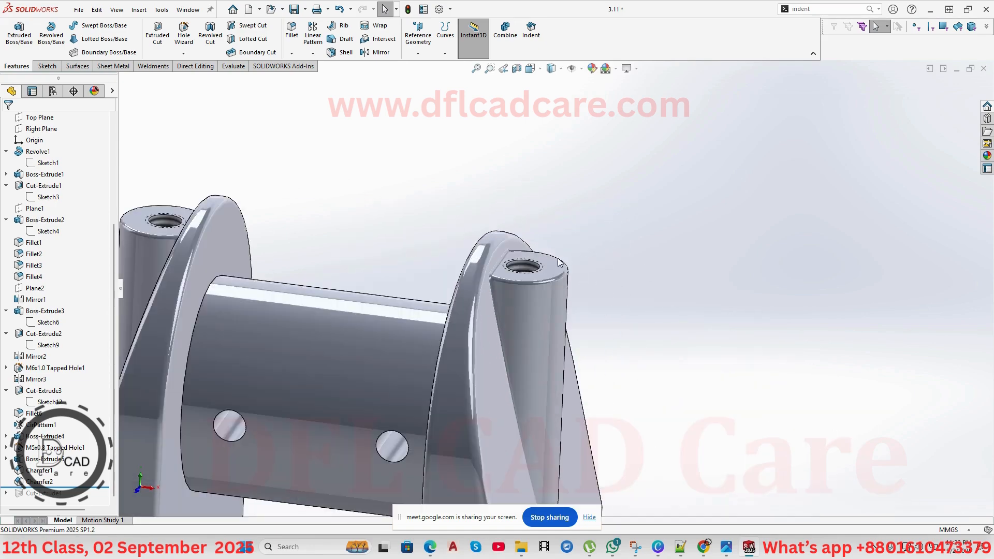
left_click(558, 272)
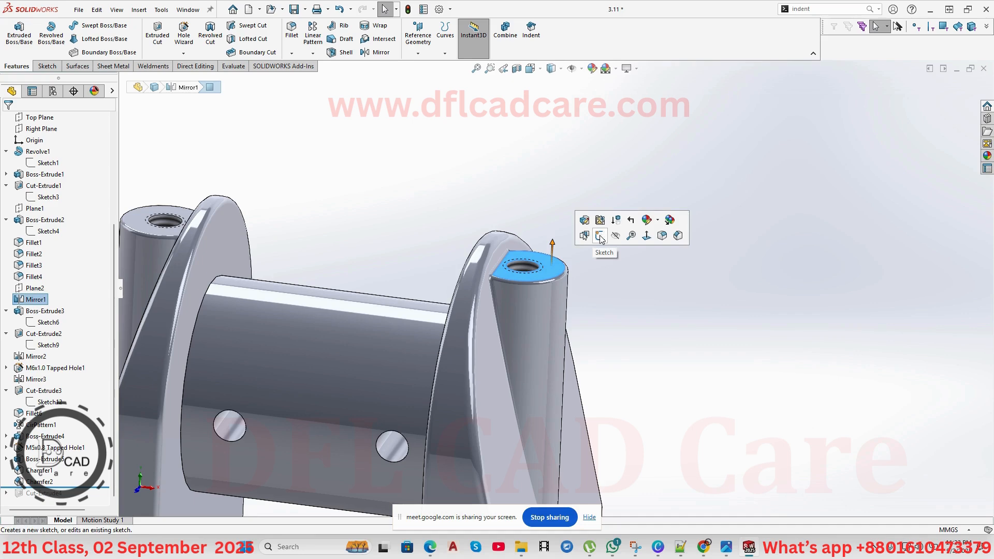
left_click(599, 236)
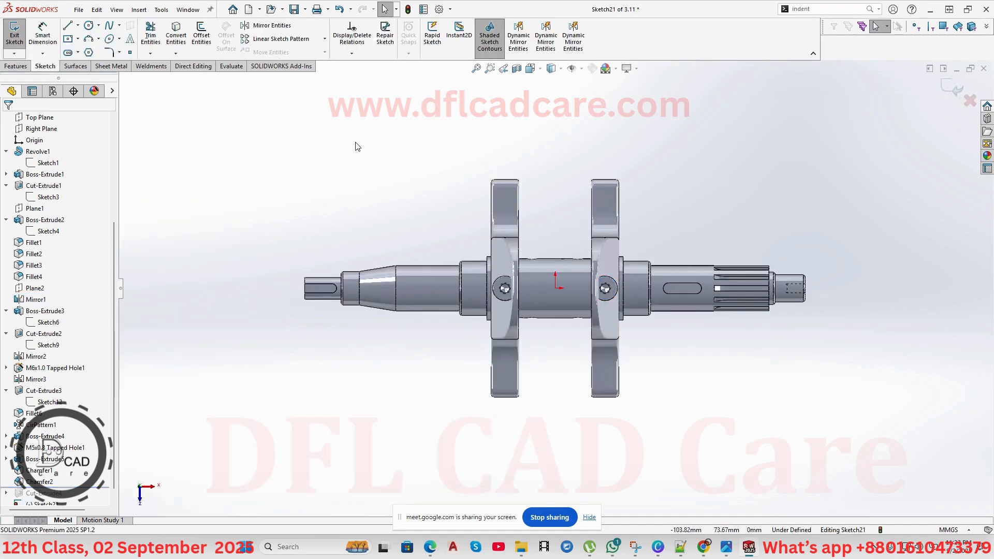
left_click(78, 25)
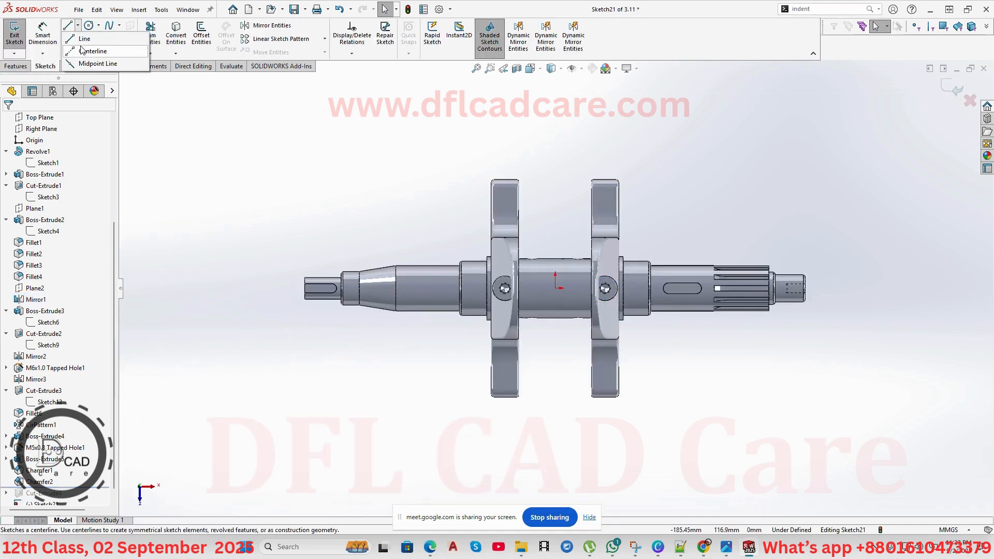
left_click(85, 51)
scroll(701, 301, "down", 3)
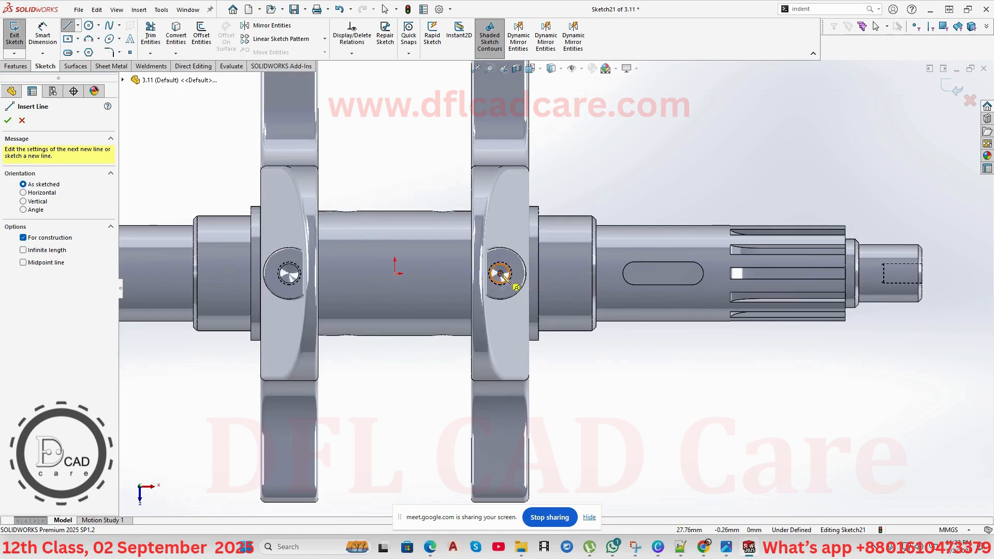
left_click(500, 273)
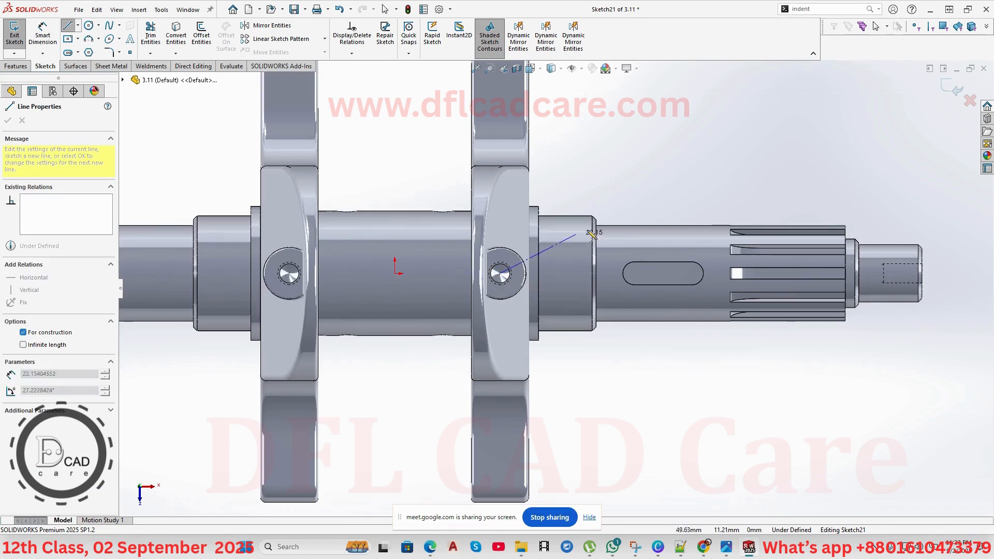
left_click(702, 110)
right_click(704, 110)
left_click(763, 119)
Step: Dimension the centerline's angle from the horizontal at the hole's centre, set it to 40°, and exit the sketch
key("d")
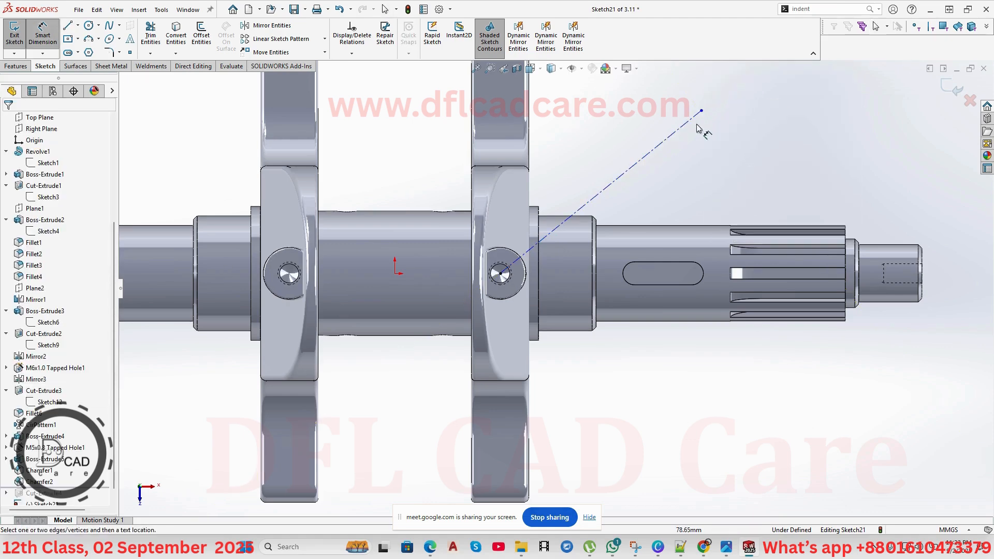
left_click(634, 167)
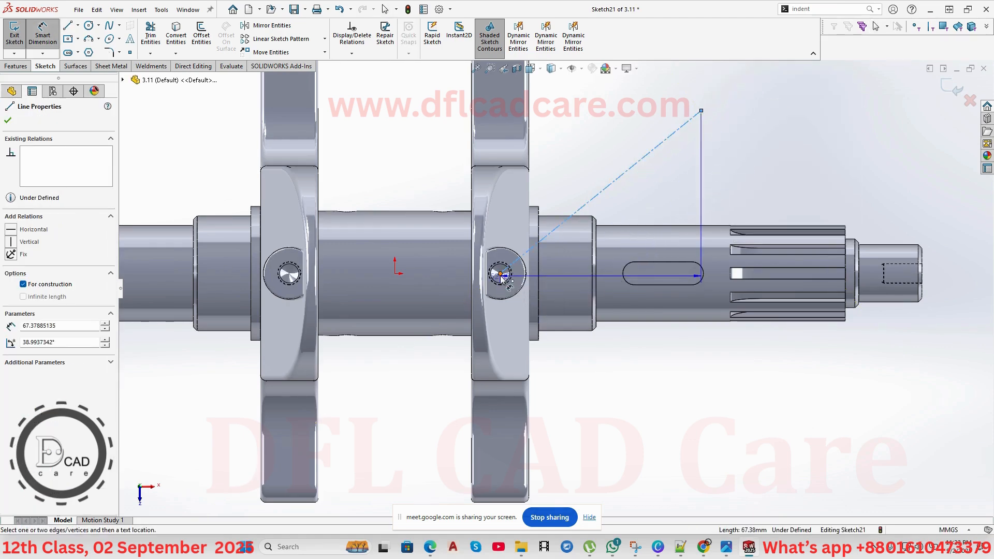
scroll(501, 274, "down", 5)
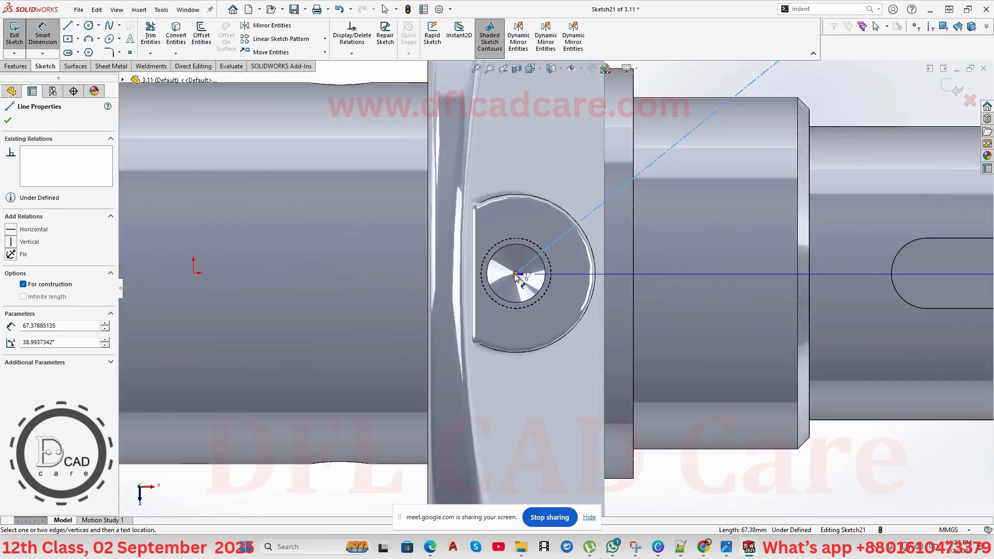
left_click(515, 274)
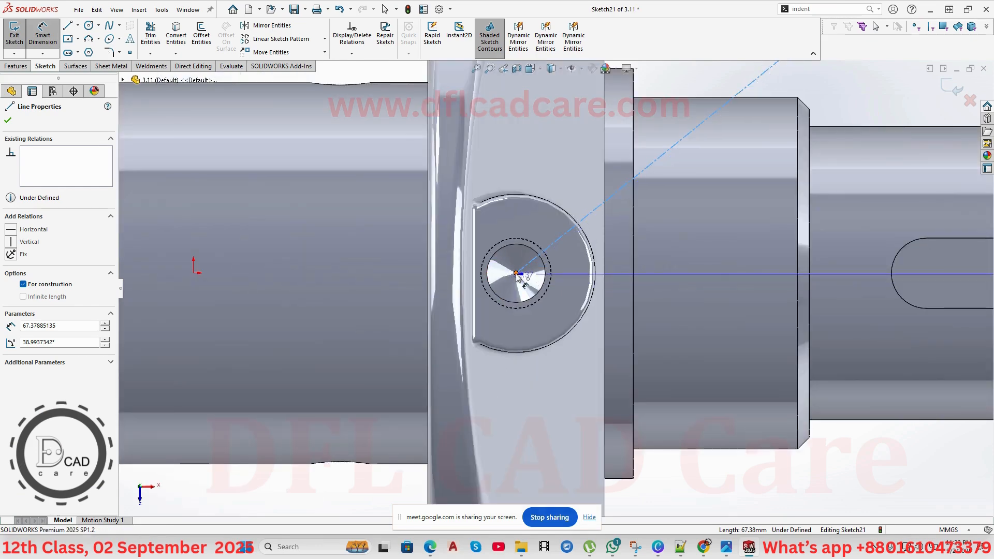
scroll(538, 277, "up", 4)
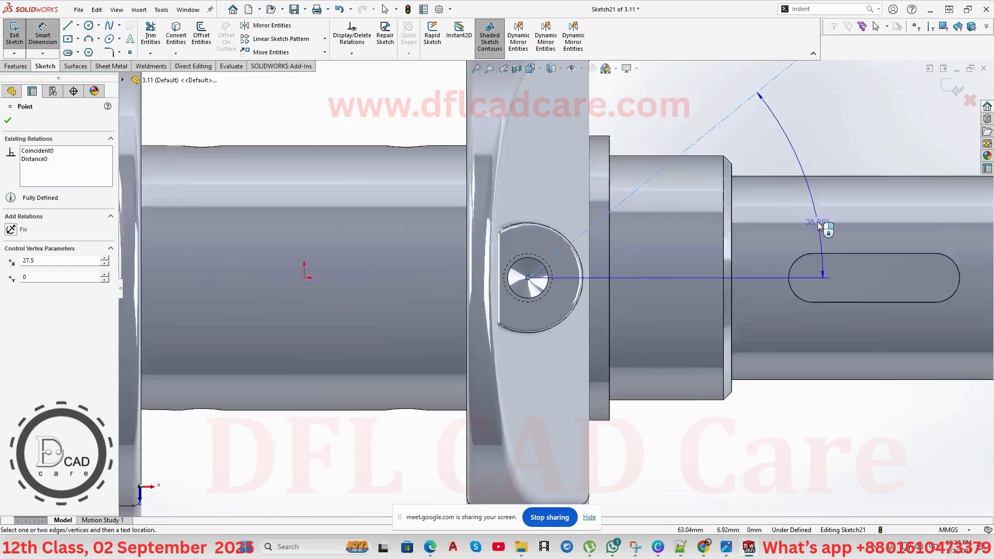
left_click(809, 166)
type("40")
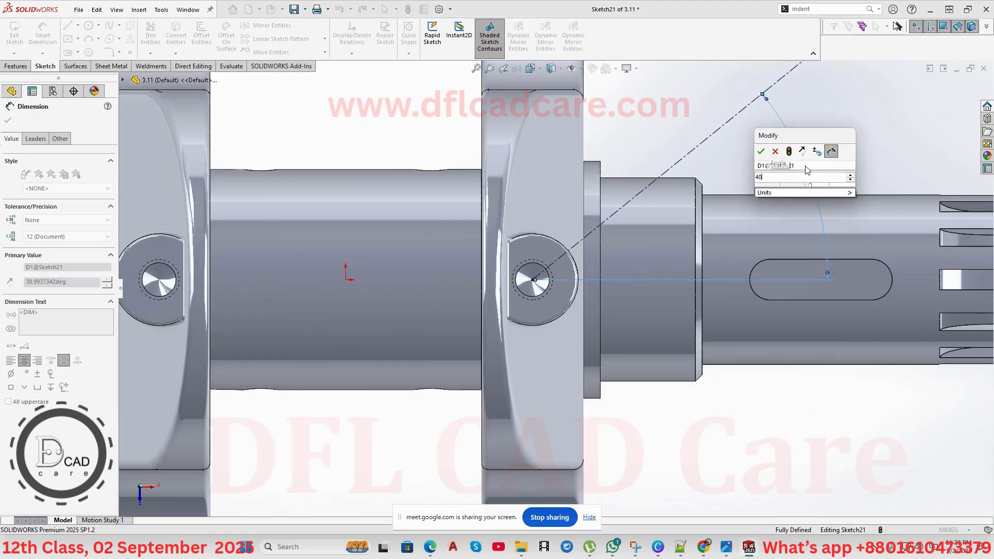
key("Return")
scroll(554, 279, "up", 2)
scroll(796, 344, "up", 3)
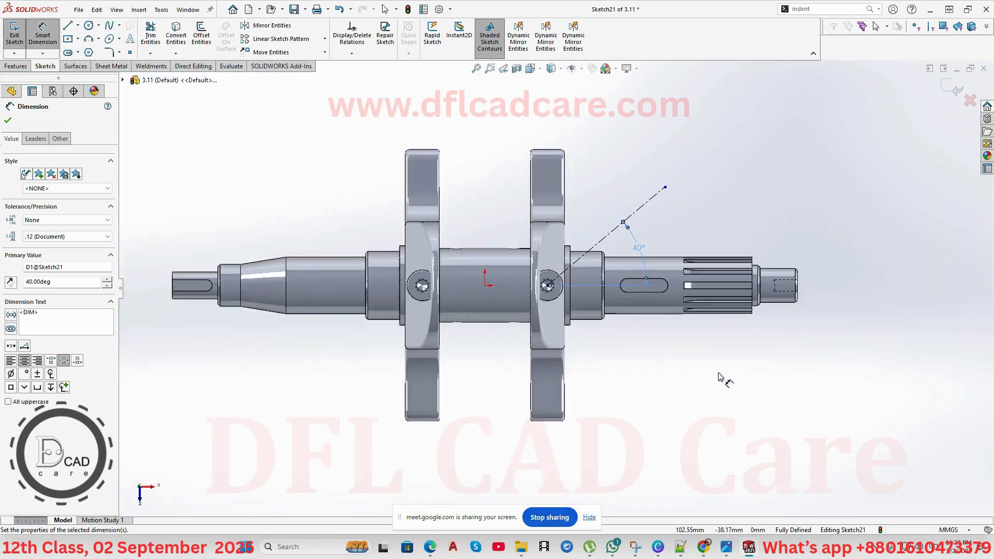
mouse_move(723, 379)
middle_mouse_down()
mouse_move(701, 215)
mouse_move(774, 182)
mouse_move(759, 179)
mouse_move(752, 230)
middle_mouse_up()
left_click(953, 89)
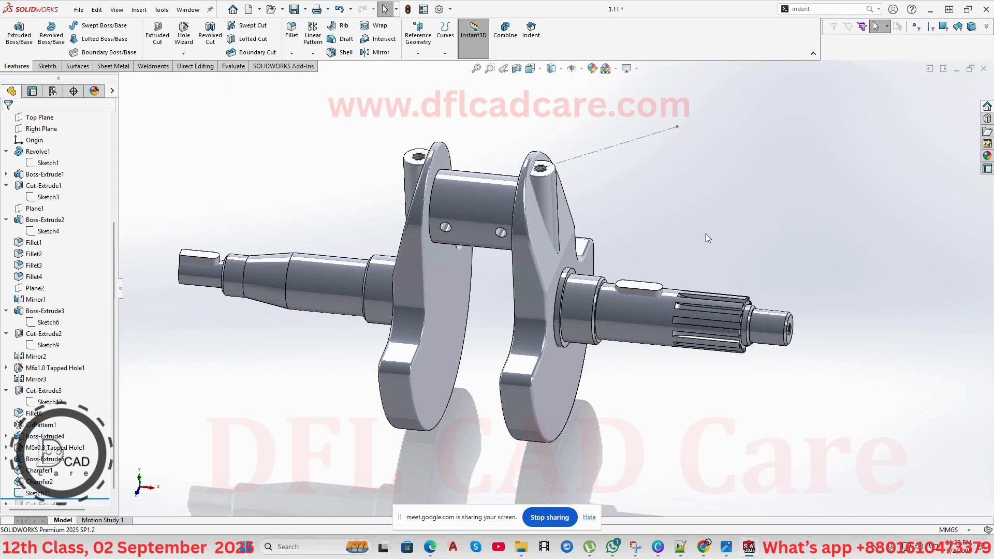
Step: Start a sketch on the top face of the key on the splined shaft and convert the slanted centerline into it
left_click(634, 286)
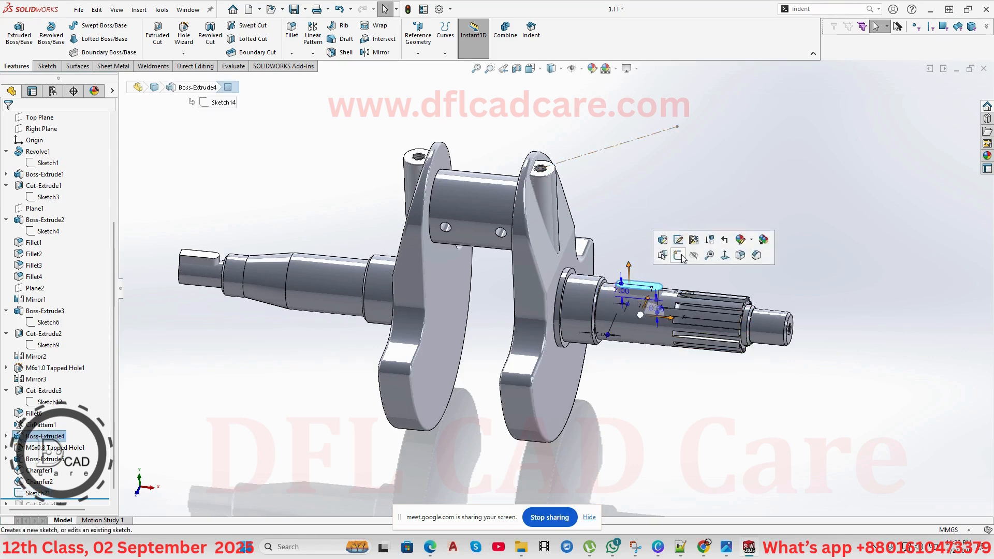
left_click(679, 255)
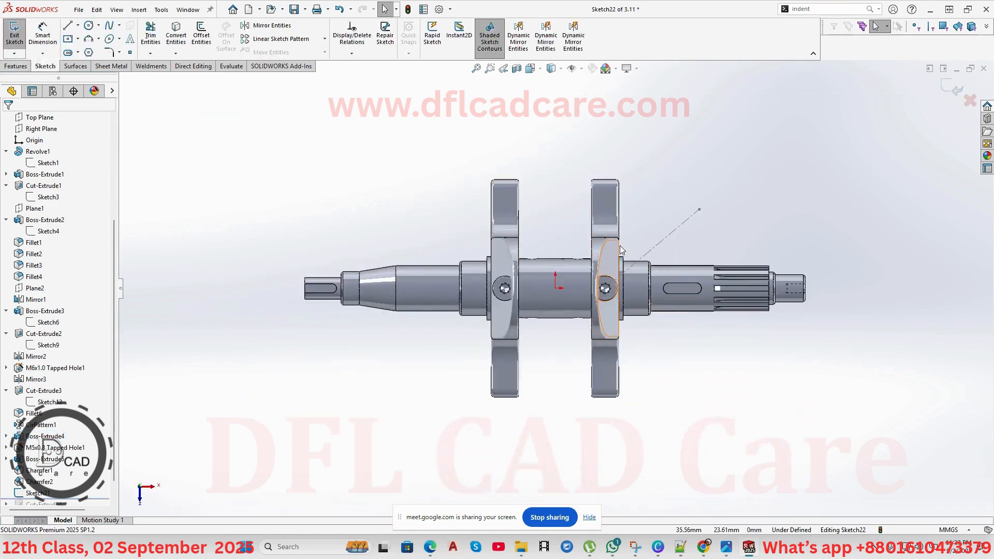
left_click(663, 239)
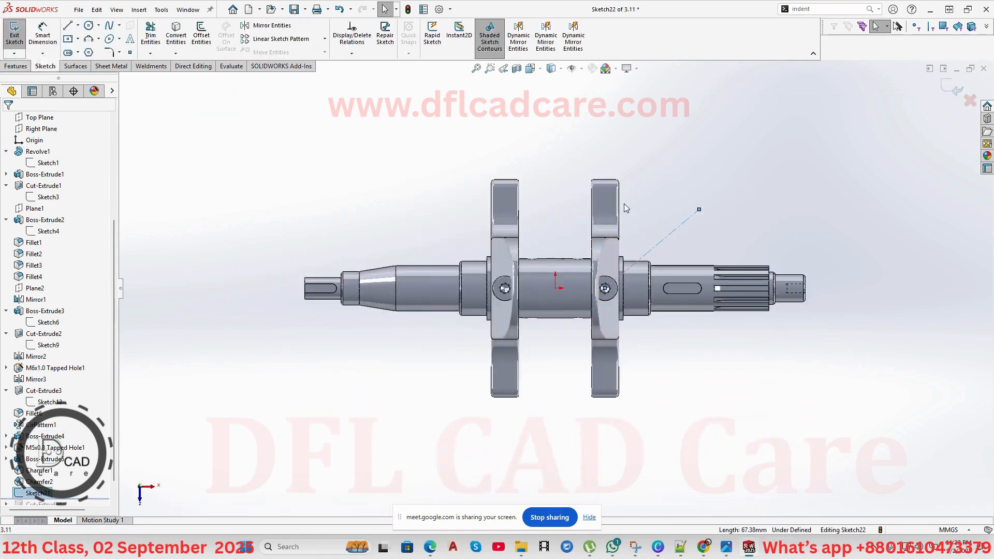
left_click(167, 37)
middle_click_drag(278, 245, 260, 74)
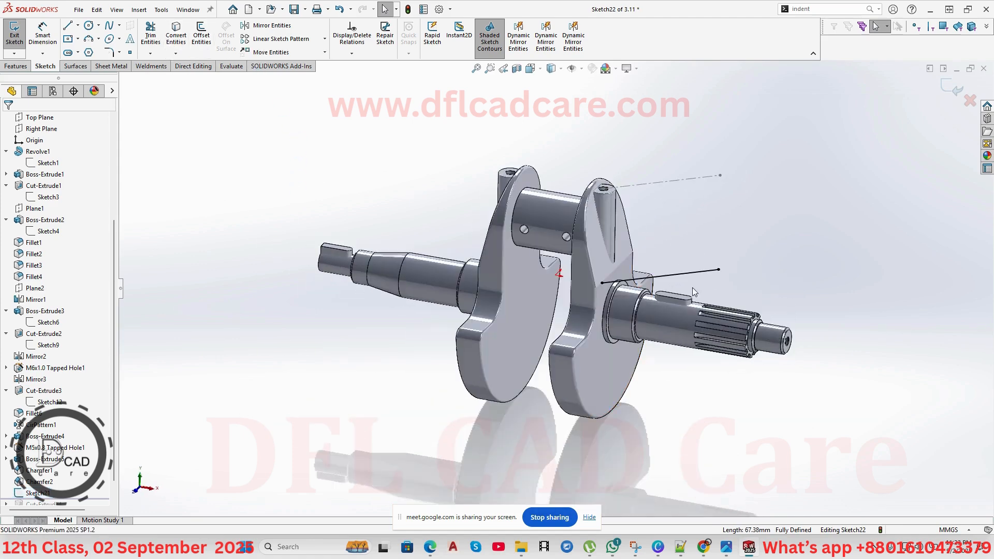
Step: Change the converted line to construction geometry and exit the sketch
left_click(694, 272)
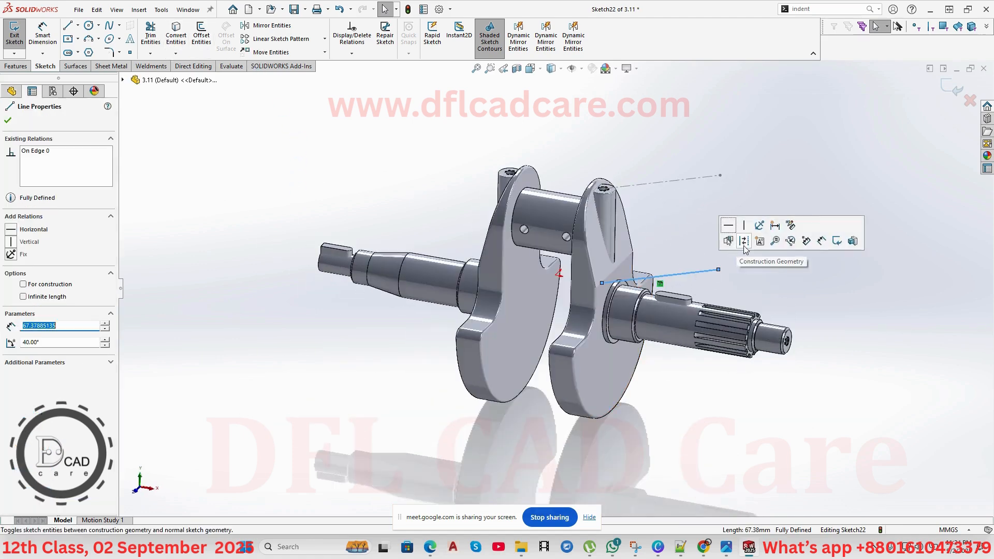
left_click(723, 252)
middle_click_drag(731, 213, 667, 278)
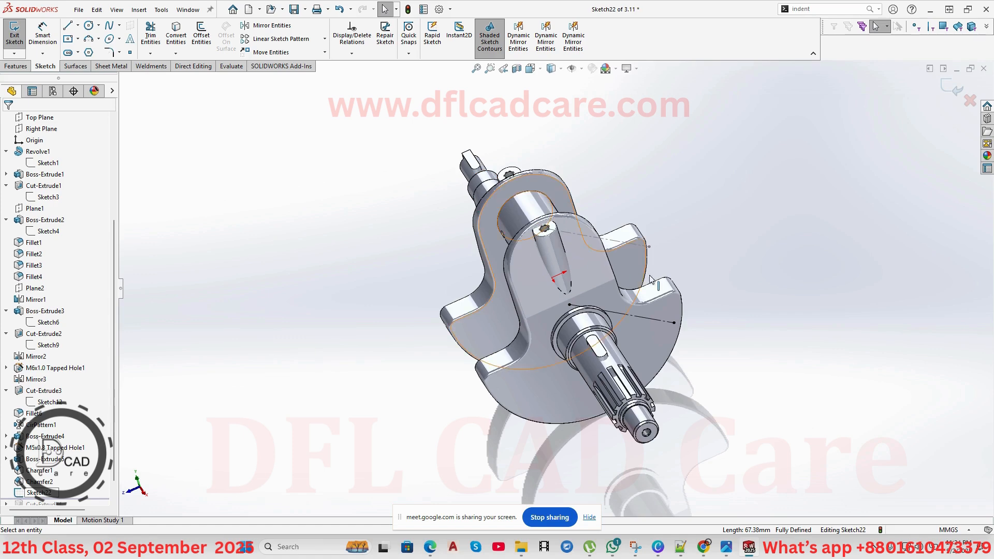
middle_click_drag(748, 347, 862, 242)
left_click(951, 87)
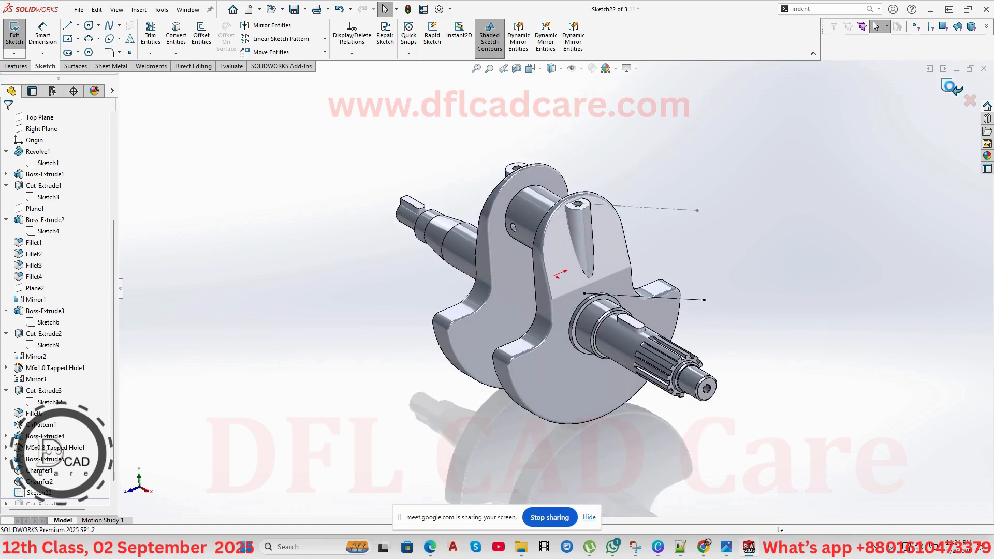
Step: Create a reference plane coincident with the centerline on the tapped boss and the converted centerline at the key's height
left_click(419, 35)
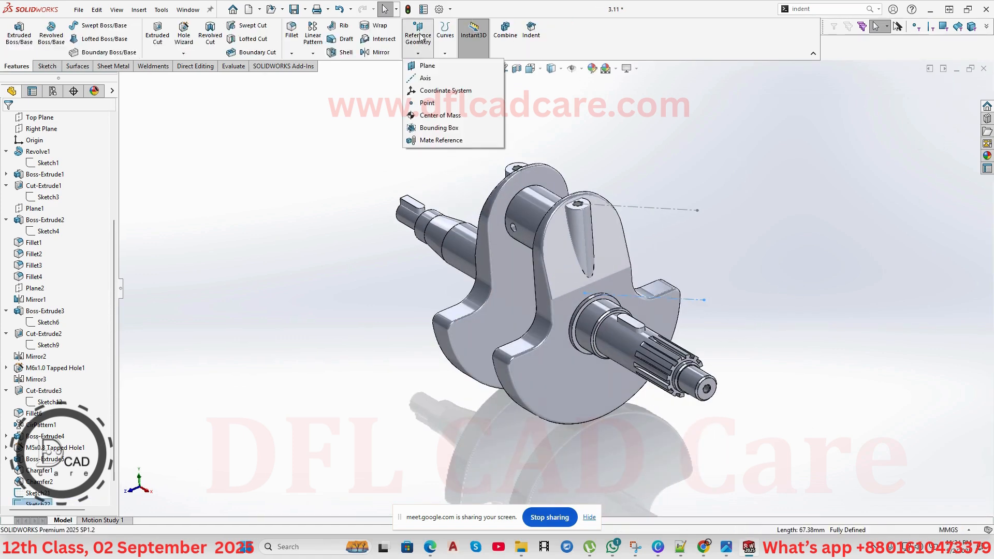
left_click(426, 65)
left_click(662, 208)
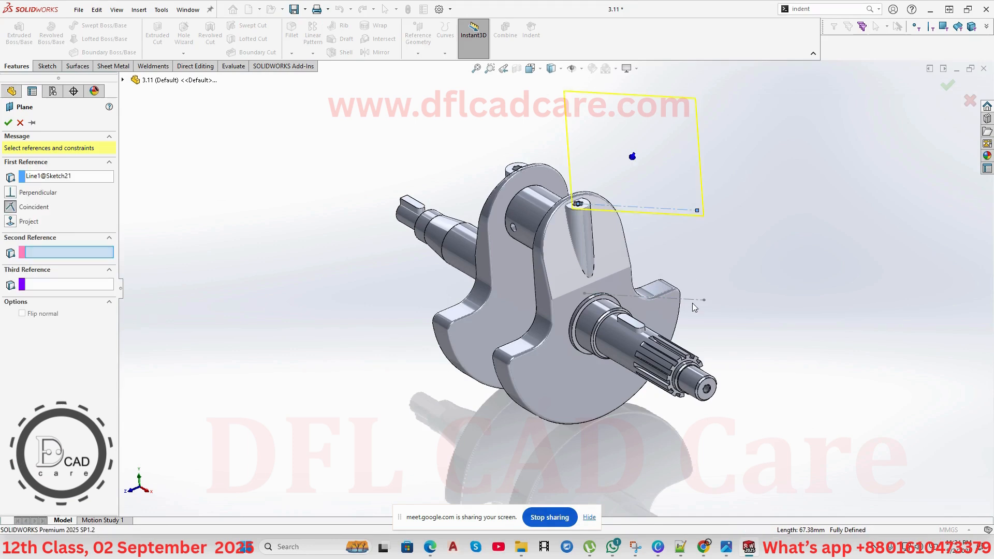
left_click(694, 299)
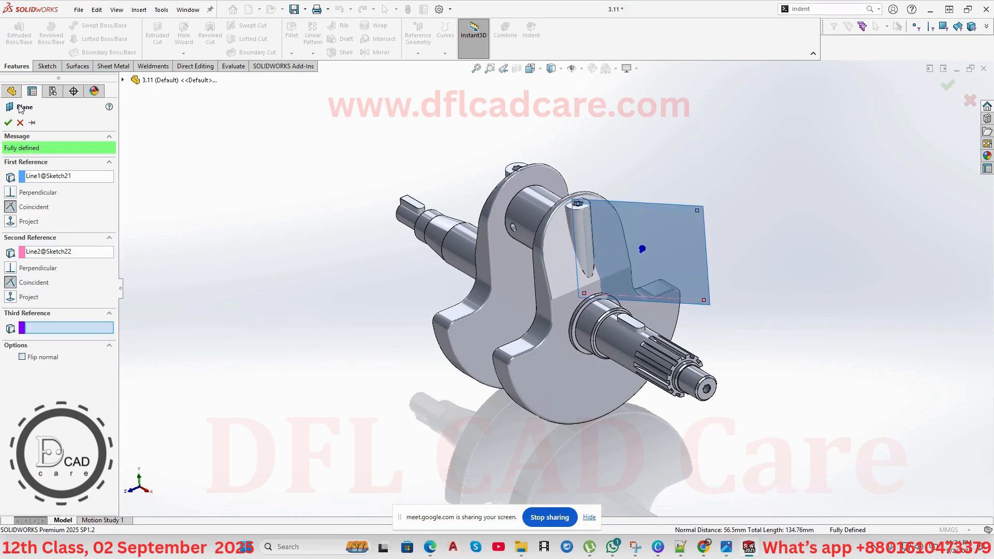
left_click(8, 122)
Step: Examine the new plane and its two defining centerlines from several angles around the tapped boss and splined shaft
middle_click_drag(321, 233, 297, 322)
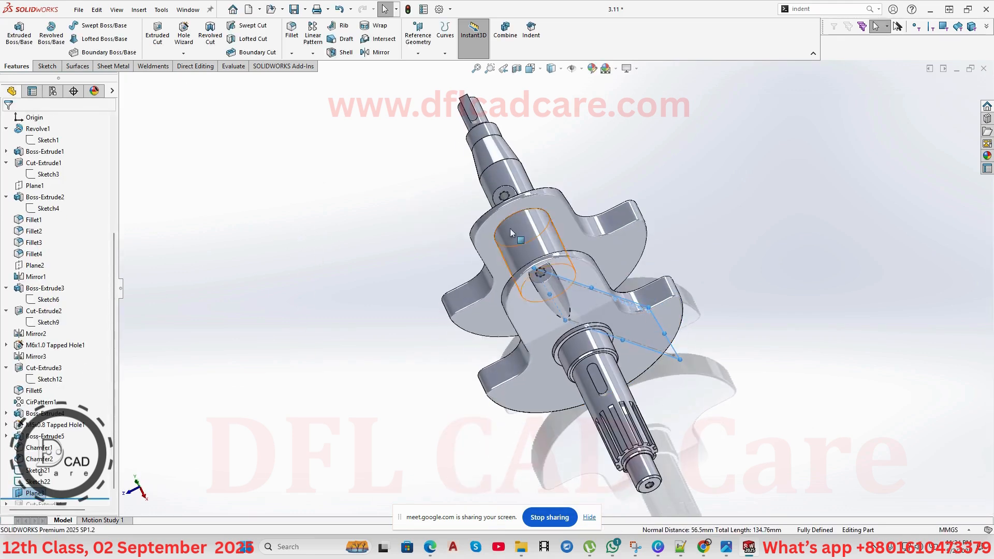
scroll(581, 284, "down", 6)
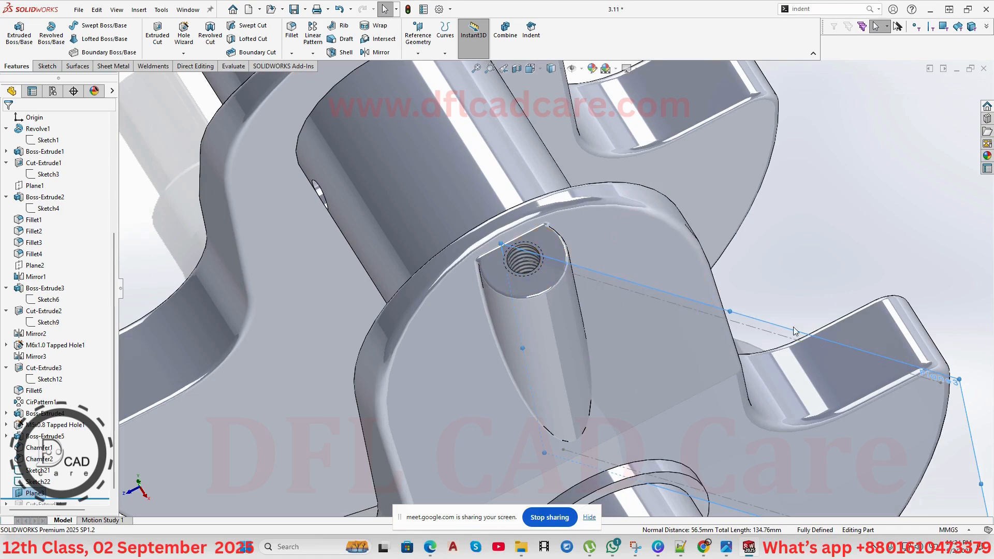
scroll(747, 386, "up", 8)
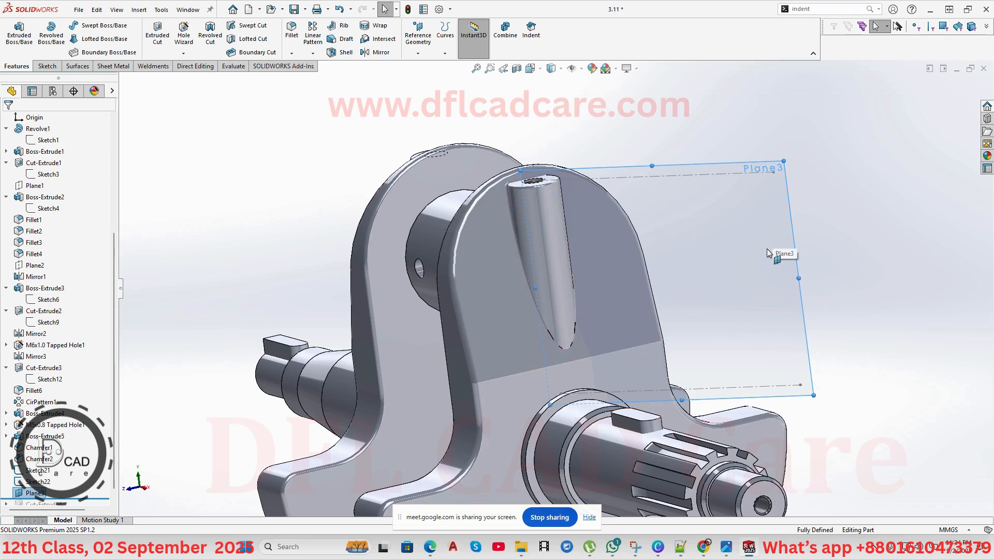
scroll(768, 249, "up", 1)
left_click(838, 271)
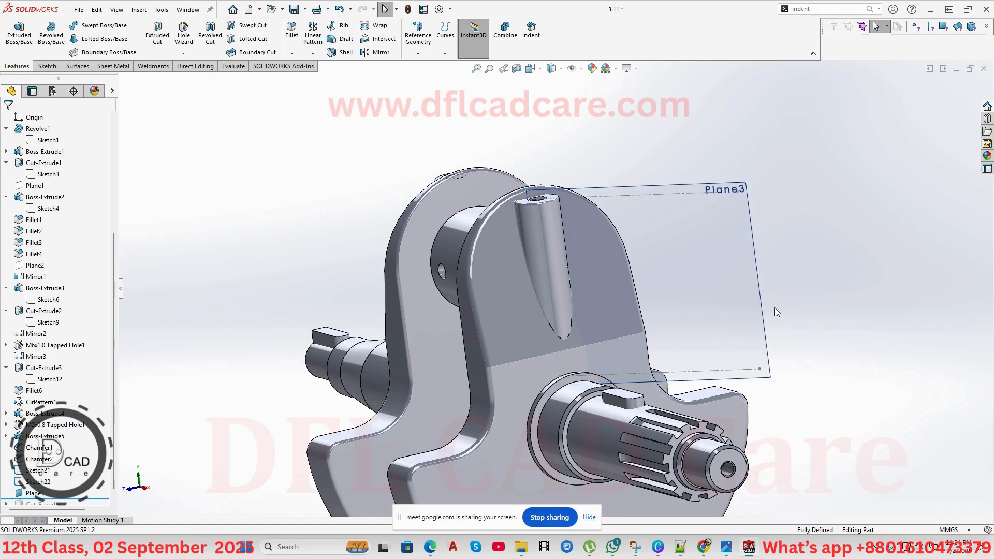
middle_click_drag(759, 298, 856, 322)
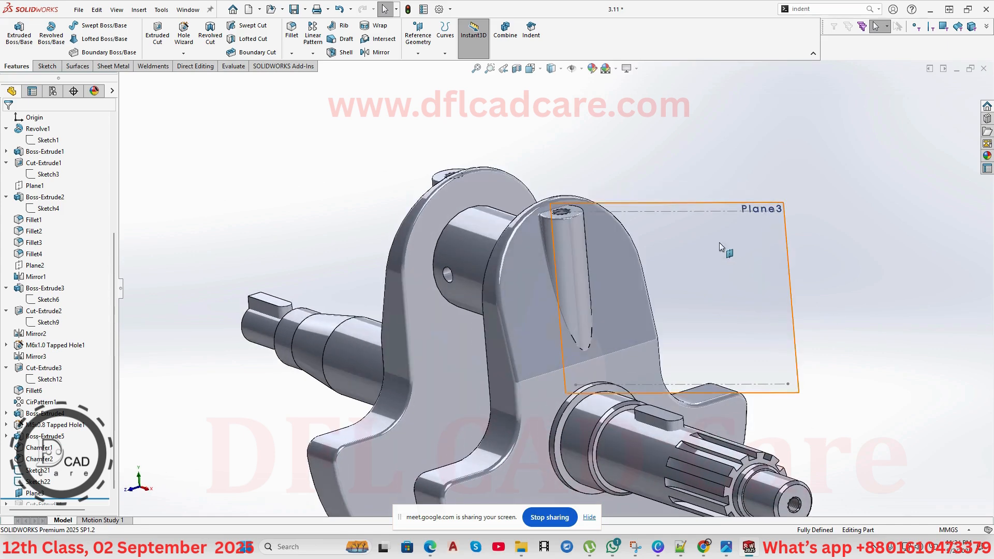
left_click(669, 211)
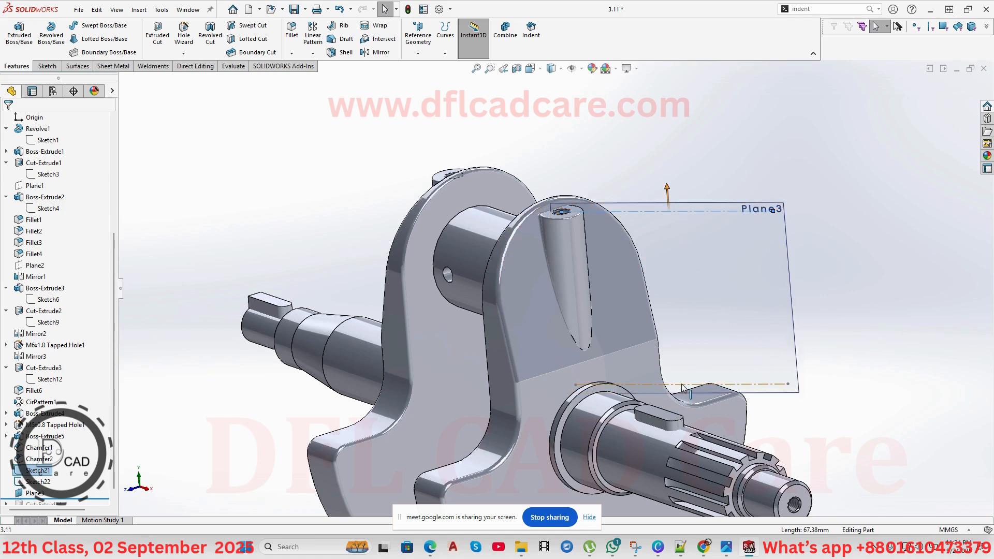
middle_click_drag(694, 373, 625, 366)
middle_click_drag(695, 271, 793, 282)
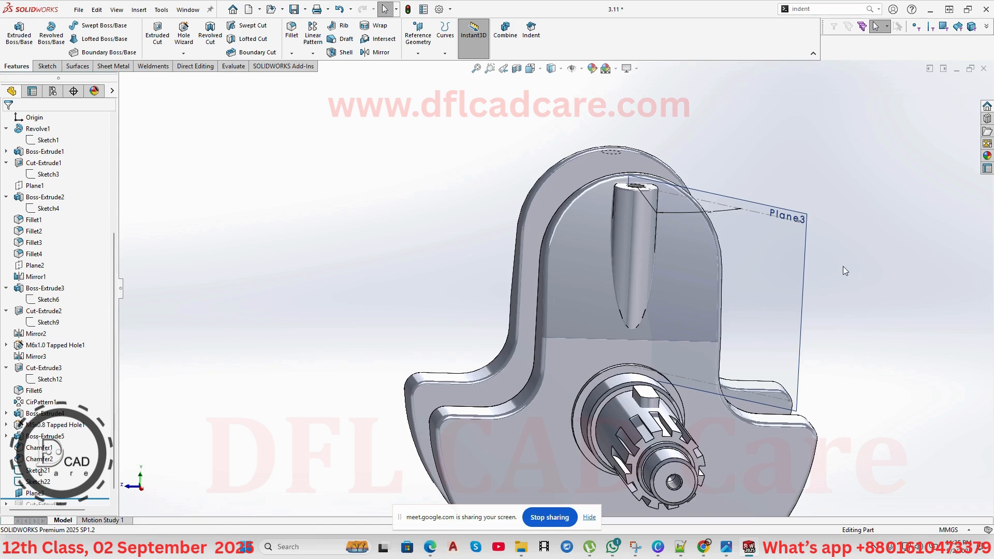
Step: Hide the new reference plane and both centerline sketches
left_click(793, 259)
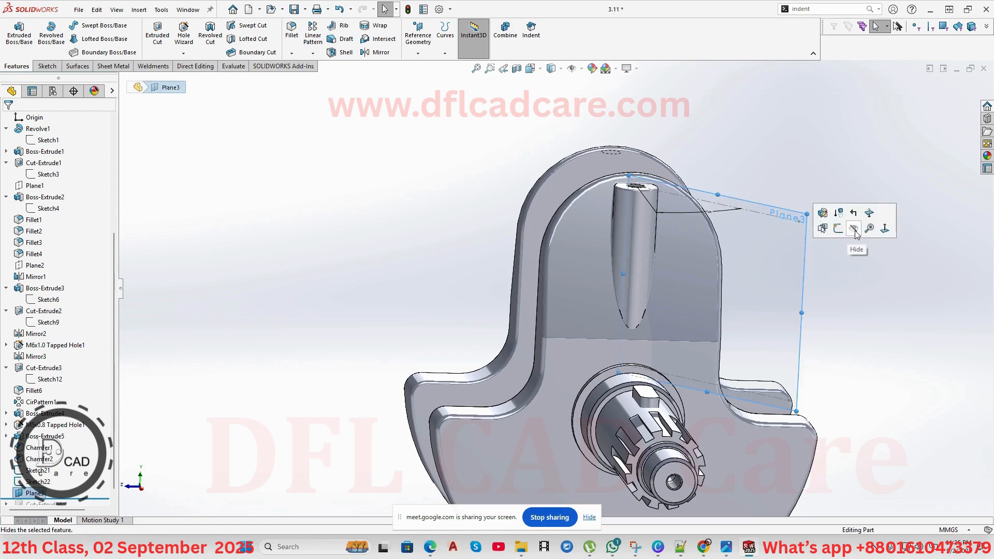
left_click(853, 228)
key("ctrl+7")
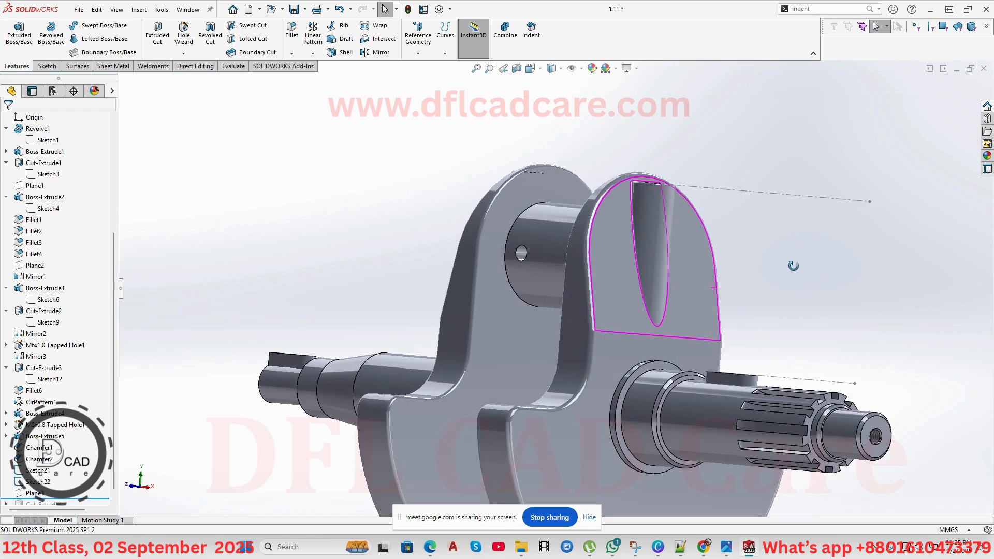
left_click(822, 203)
left_click(869, 172)
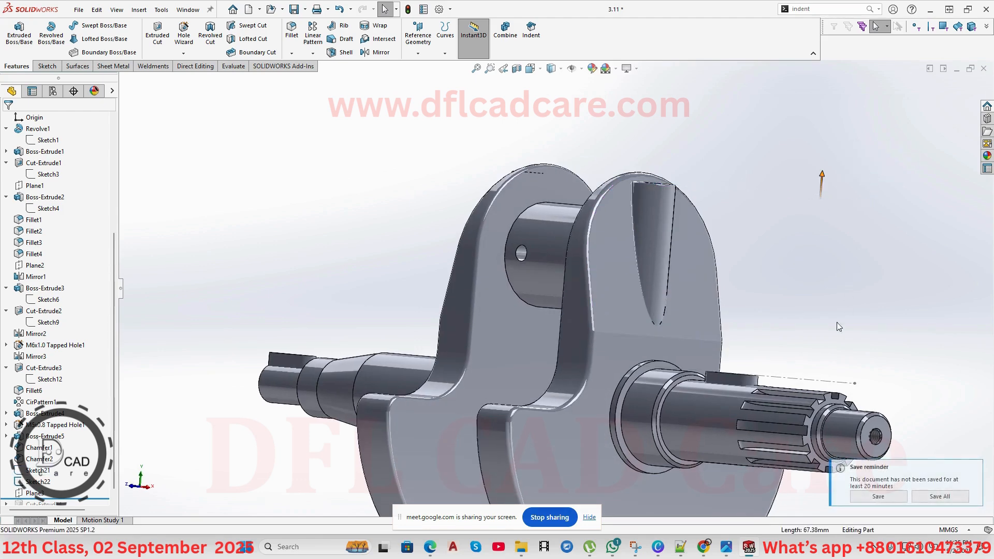
left_click(831, 381)
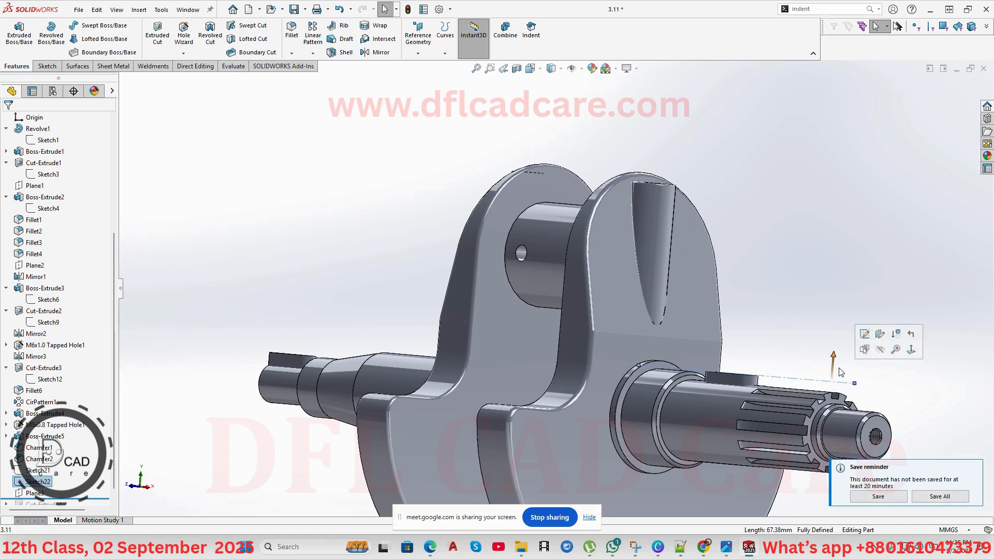
left_click(879, 350)
Step: Review the crankshaft from several angles and examine its features in the feature tree
mouse_move(720, 269)
middle_mouse_down()
mouse_move(791, 300)
mouse_move(768, 280)
middle_mouse_up()
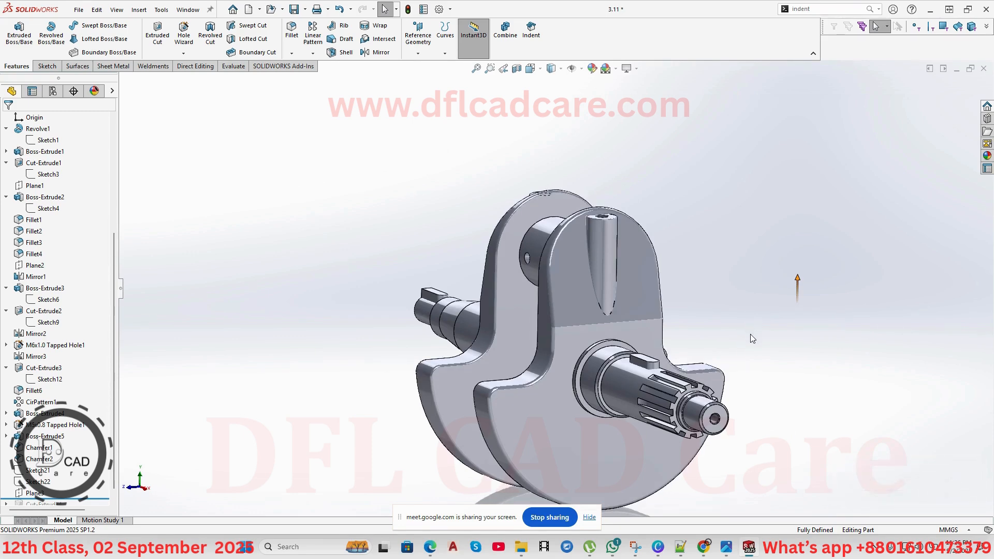
middle_click_drag(747, 336, 720, 324)
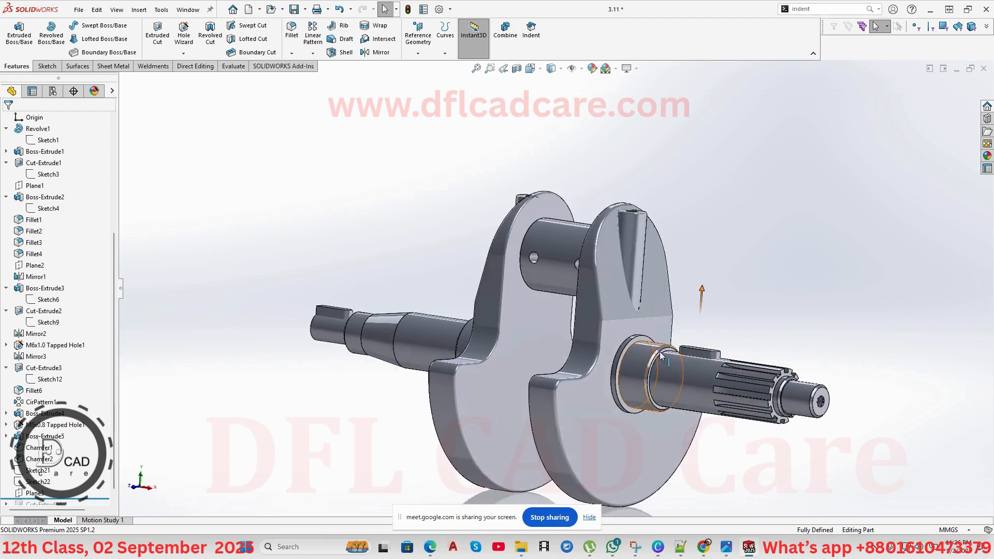
mouse_move(688, 451)
middle_mouse_down()
mouse_move(682, 455)
mouse_move(690, 451)
middle_mouse_up()
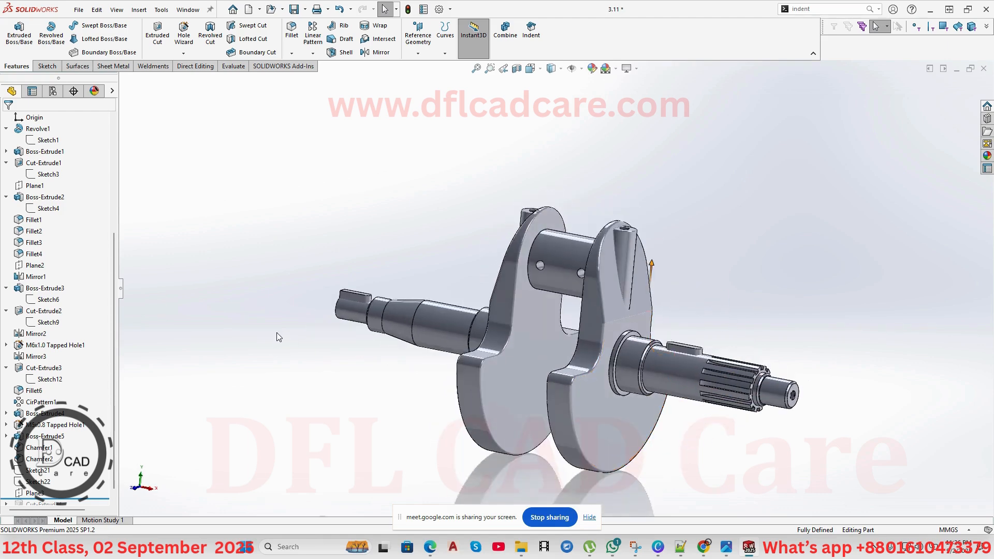
scroll(52, 233, "up", 5)
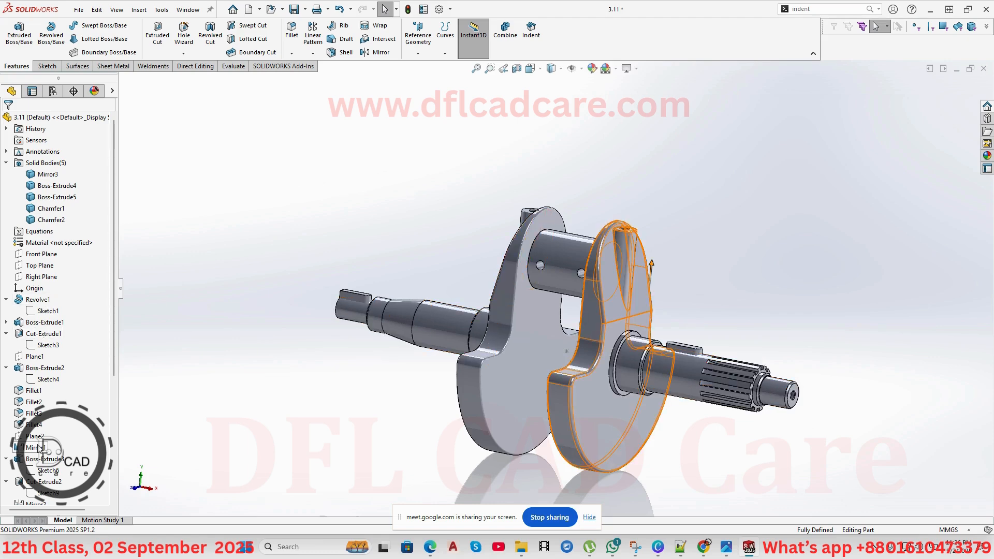
scroll(39, 448, "down", 3)
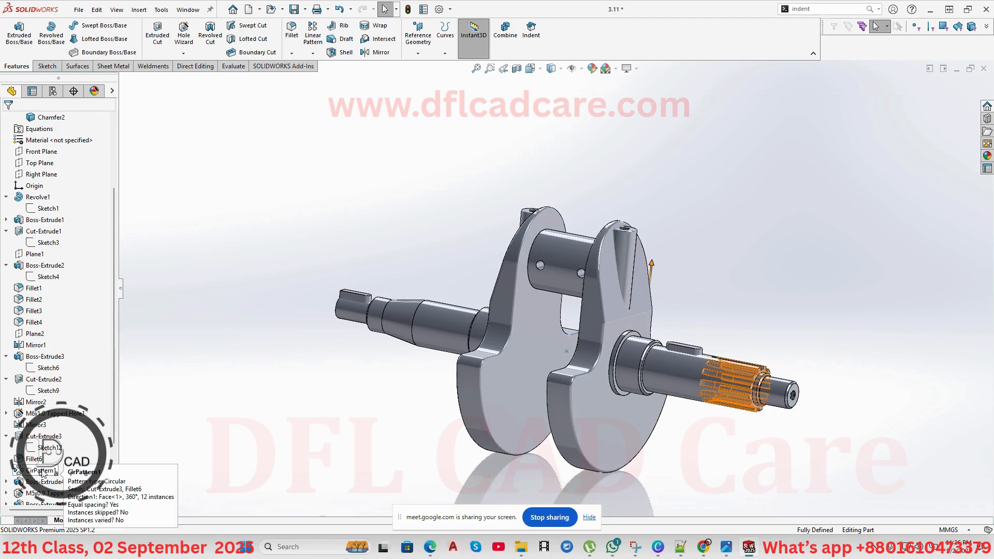
scroll(43, 472, "down", 3)
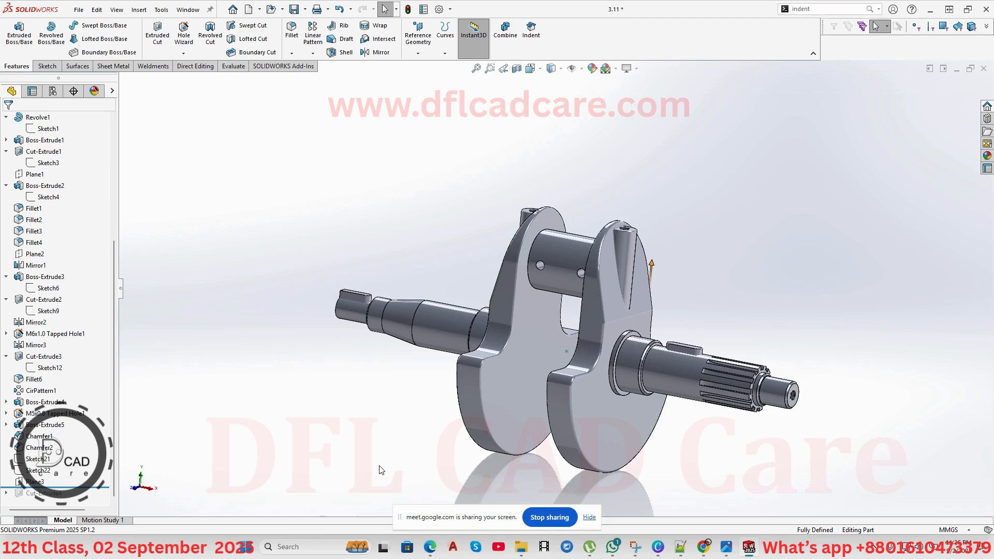
scroll(536, 429, "up", 1)
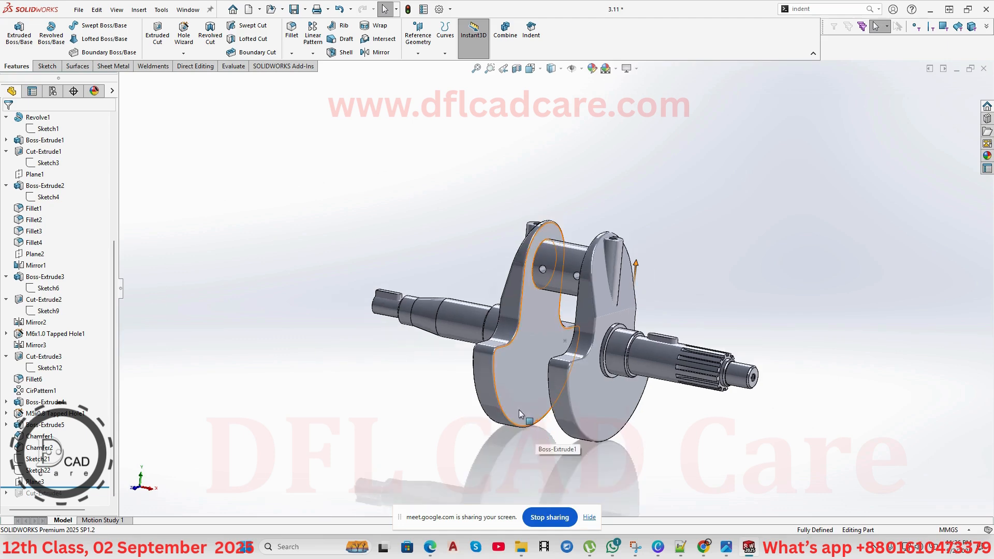
scroll(616, 367, "down", 3)
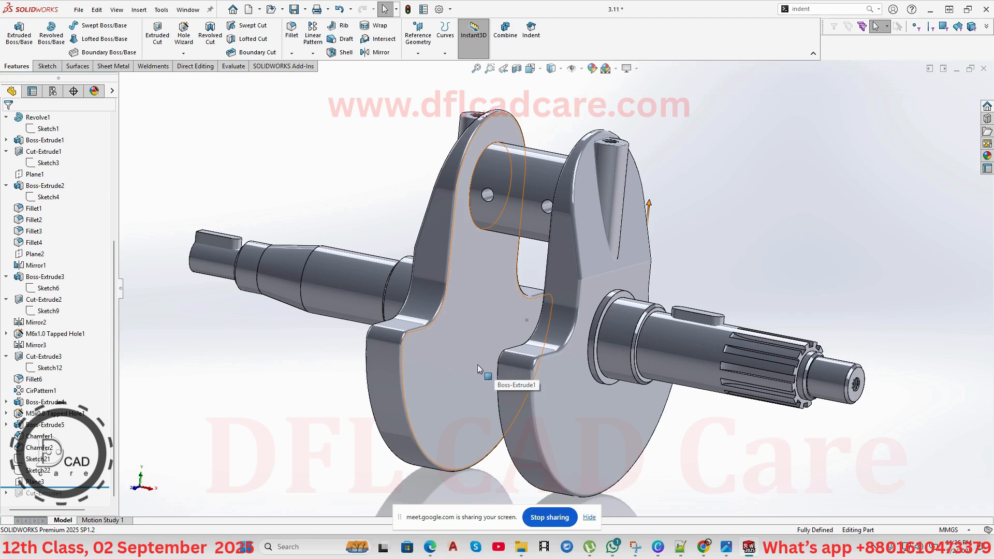
middle_click_drag(740, 275, 751, 299)
middle_click_drag(647, 188, 473, 122)
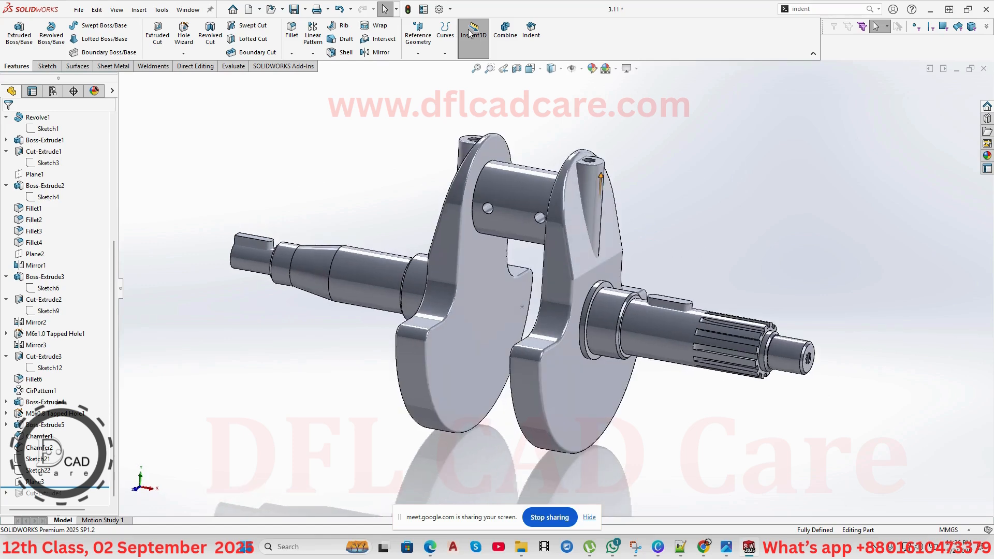